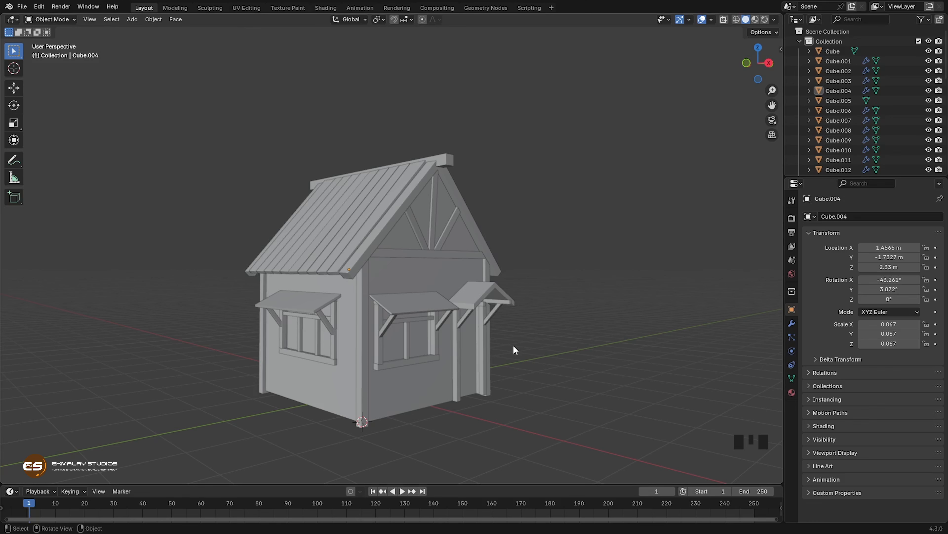
Step: Examine the house model around its windows, corner posts and porch
middle_click_drag(510, 348, 466, 340, "shift")
scroll(470, 357, "up", 2)
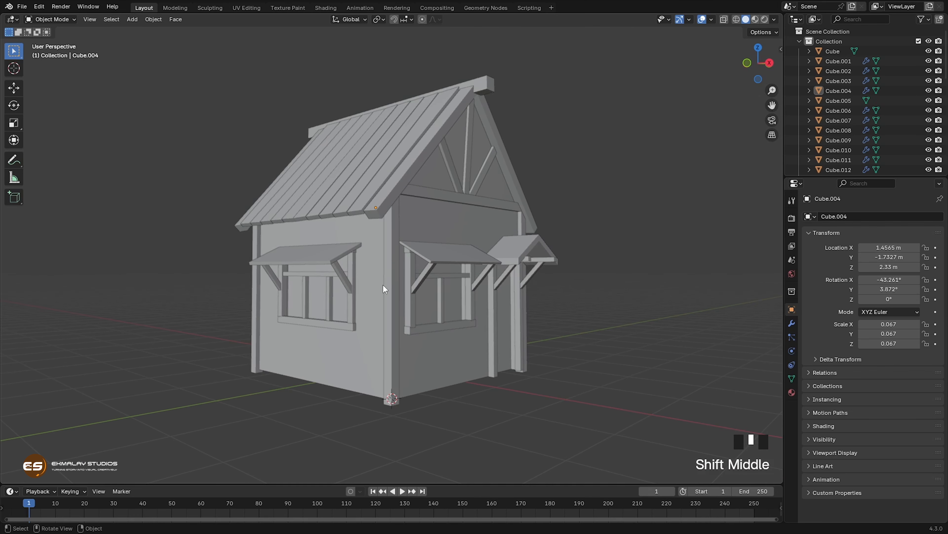
middle_click_drag(412, 358, 402, 415)
scroll(381, 280, "up", 1)
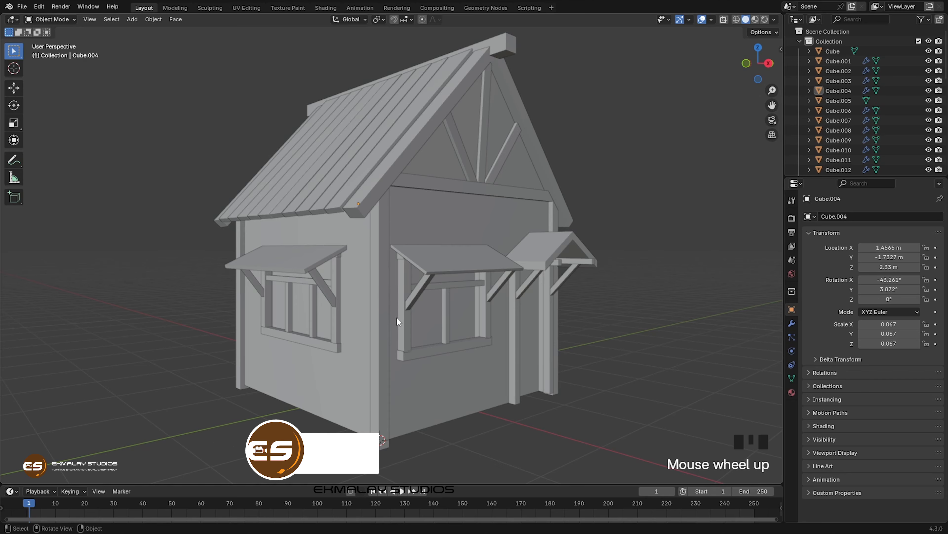
scroll(424, 311, "down", 1)
middle_click_drag(422, 314, 430, 334, "shift")
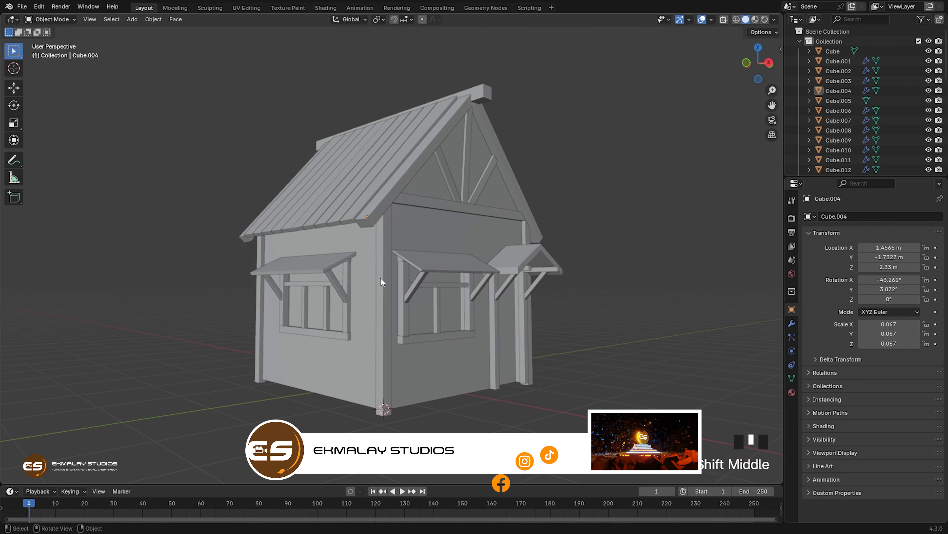
middle_click_drag(441, 347, 408, 336)
left_click(374, 338)
scroll(450, 368, "up", 2)
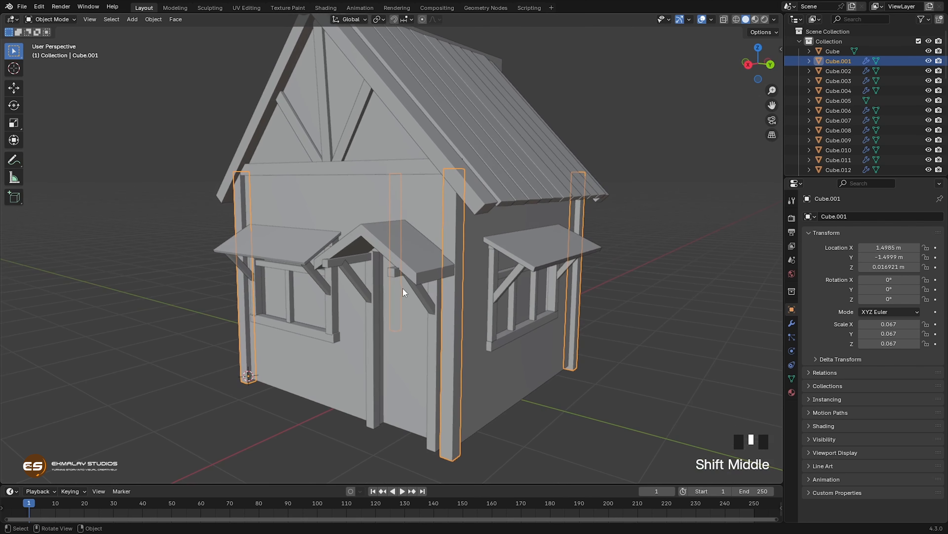
Step: Duplicate the small beam under the porch roof, raise it about 0.36 m, and move it about -0.37 m along Y to the ridge
left_click(394, 273)
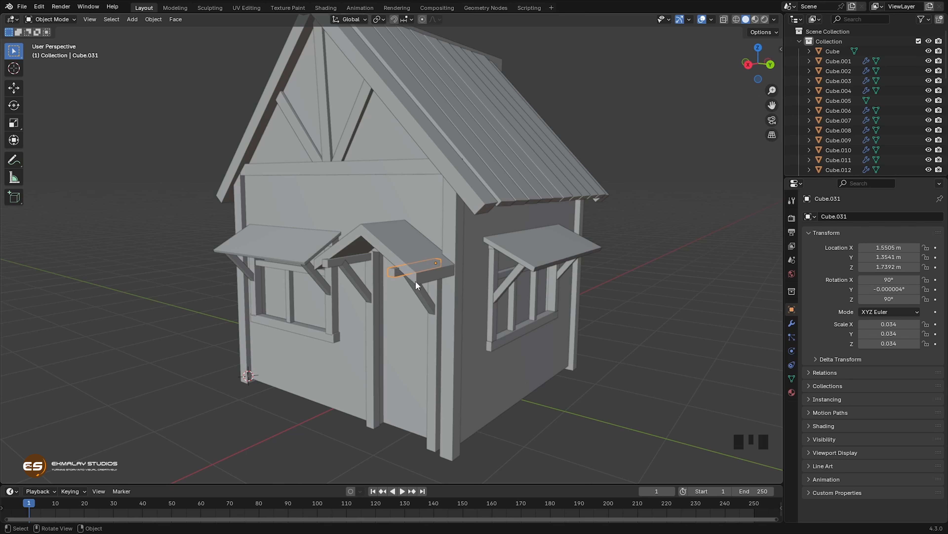
key("shift+d")
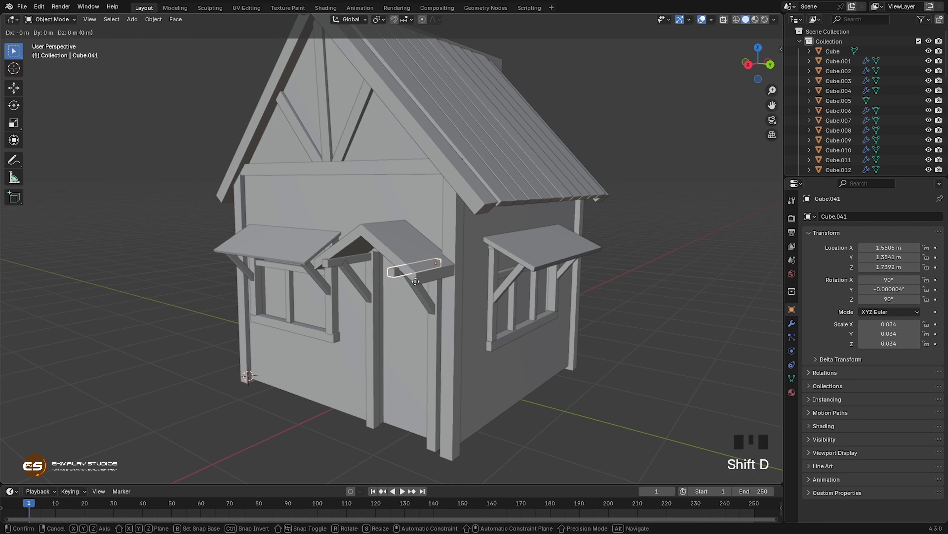
left_click(413, 241)
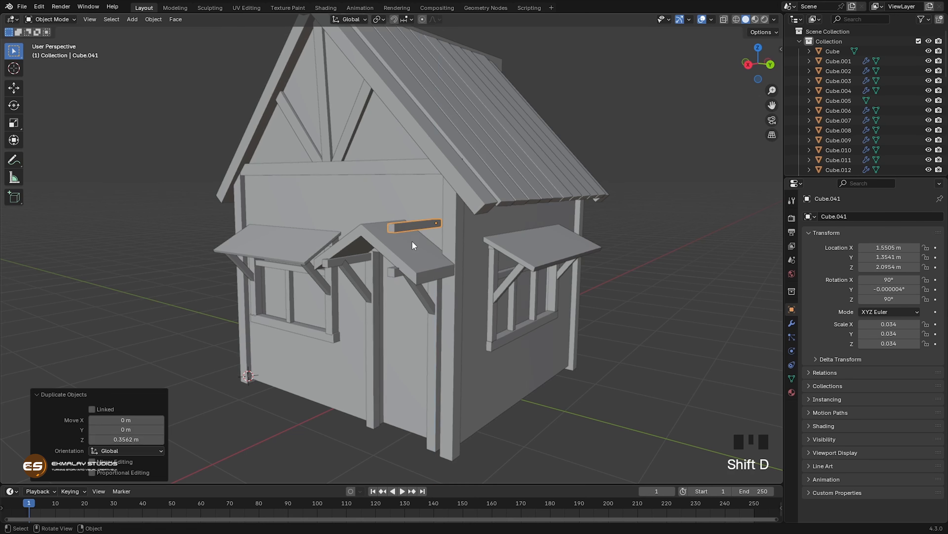
middle_click_drag(413, 241, 465, 292)
key("g")
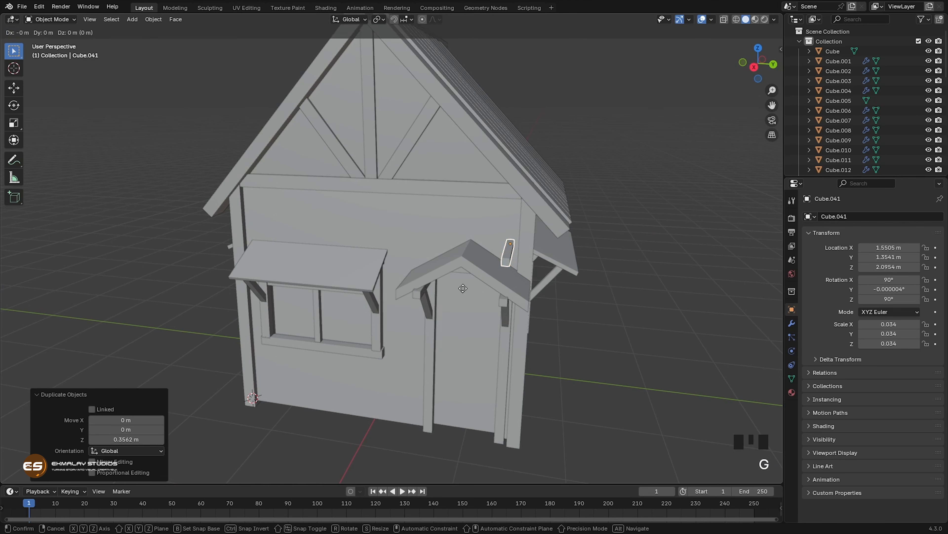
key("y")
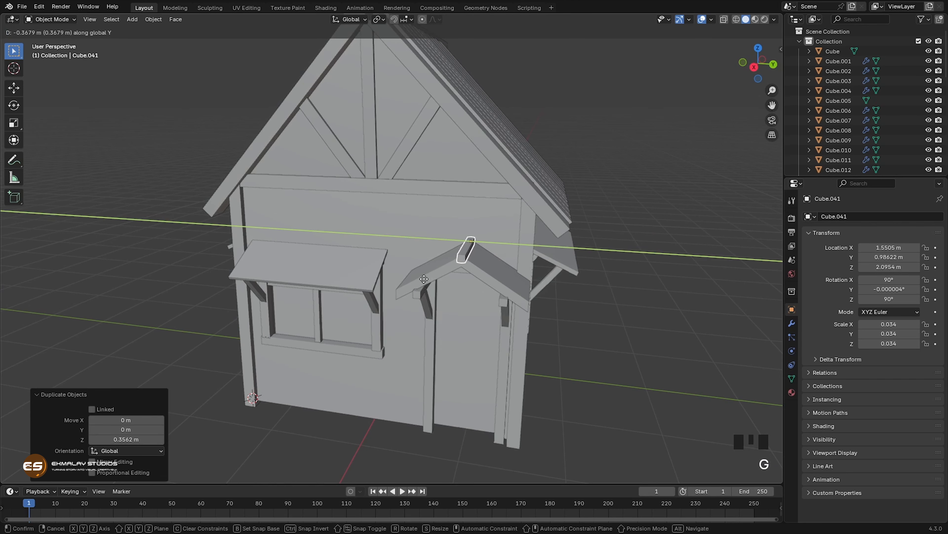
left_click(426, 280)
Step: Scale the porch ridge beam by about 1.46 in Y and Z, leaving X locked
middle_click_drag(426, 280, 451, 328)
middle_click_drag(400, 345, 453, 325, "shift")
scroll(445, 268, "up", 3)
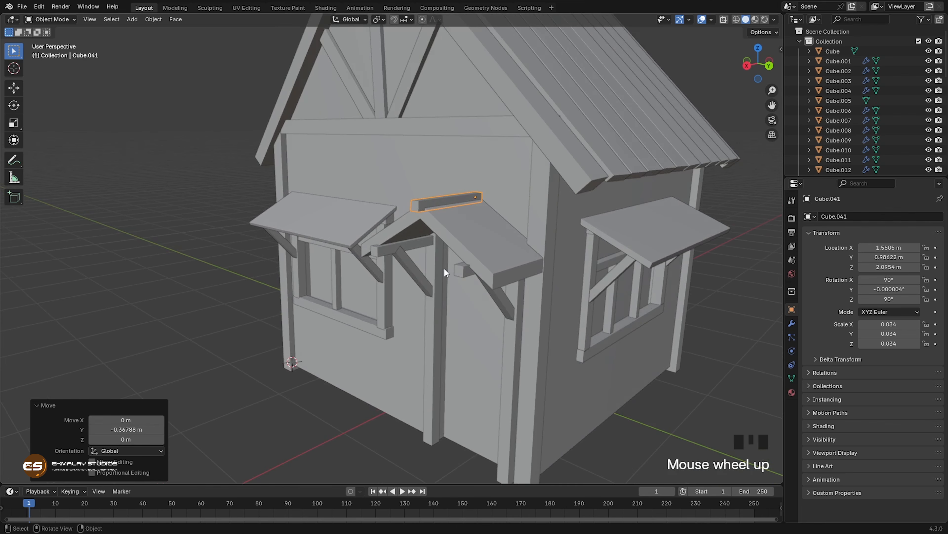
middle_click_drag(454, 258, 435, 284, "shift")
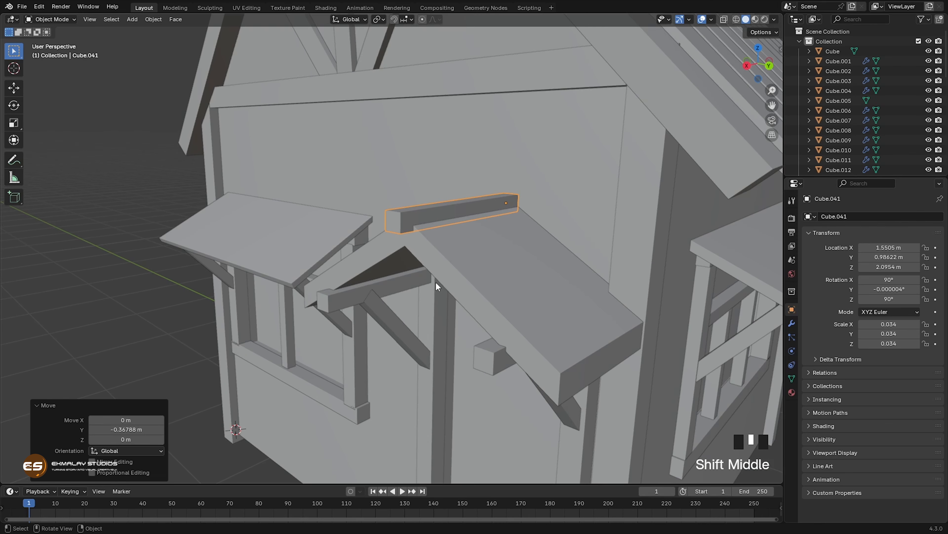
key("s")
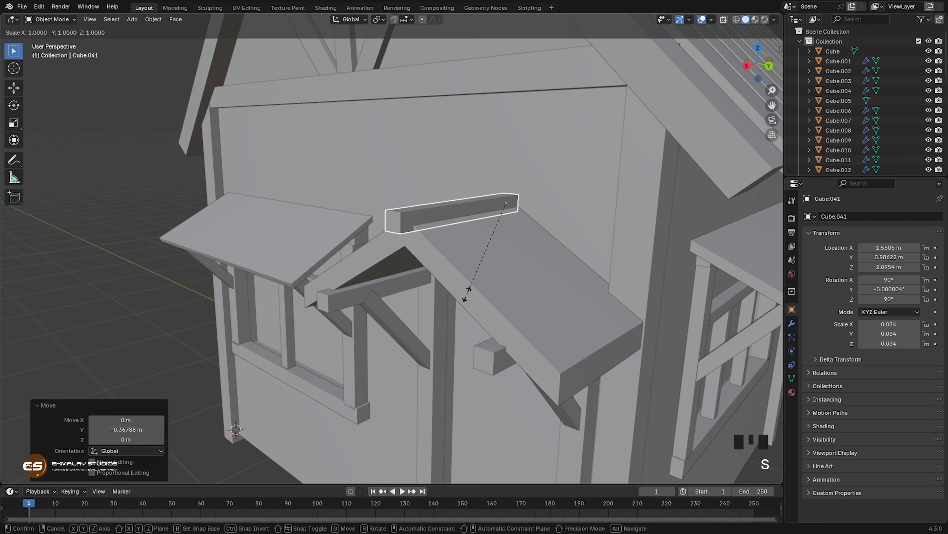
key("shift+x")
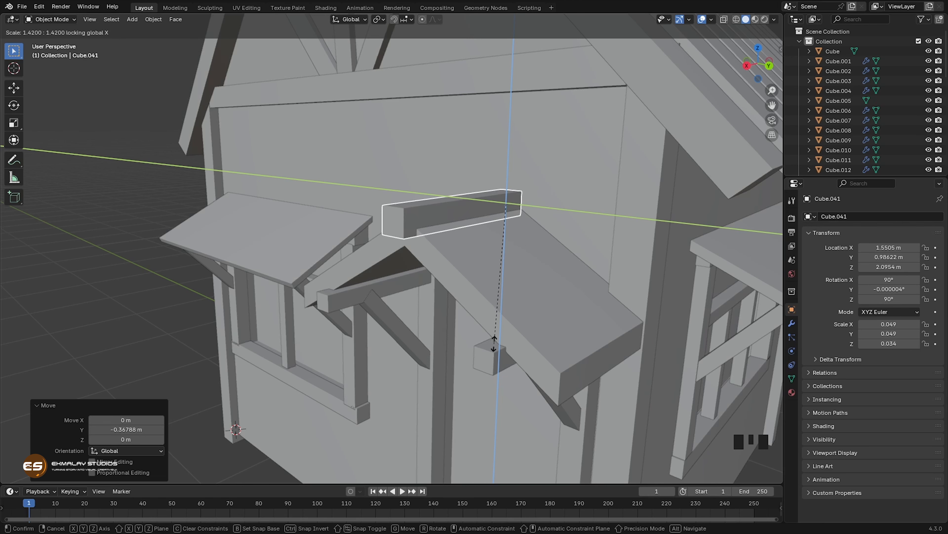
left_click(492, 348)
Step: Add two evenly spaced loop cuts across the length of the porch ridge beam in Edit Mode
mouse_move(426, 324)
middle_mouse_down()
mouse_move(387, 315)
mouse_move(415, 318)
middle_mouse_up()
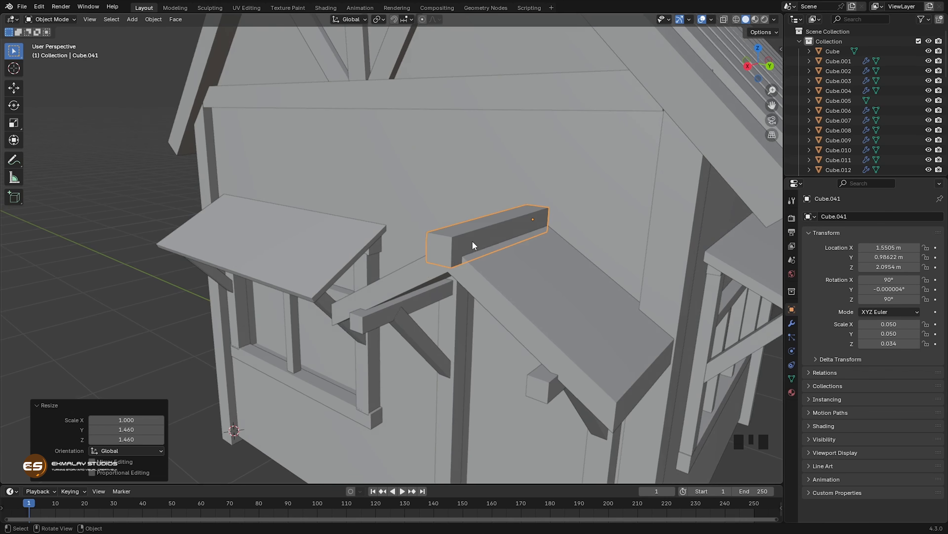
key("Tab")
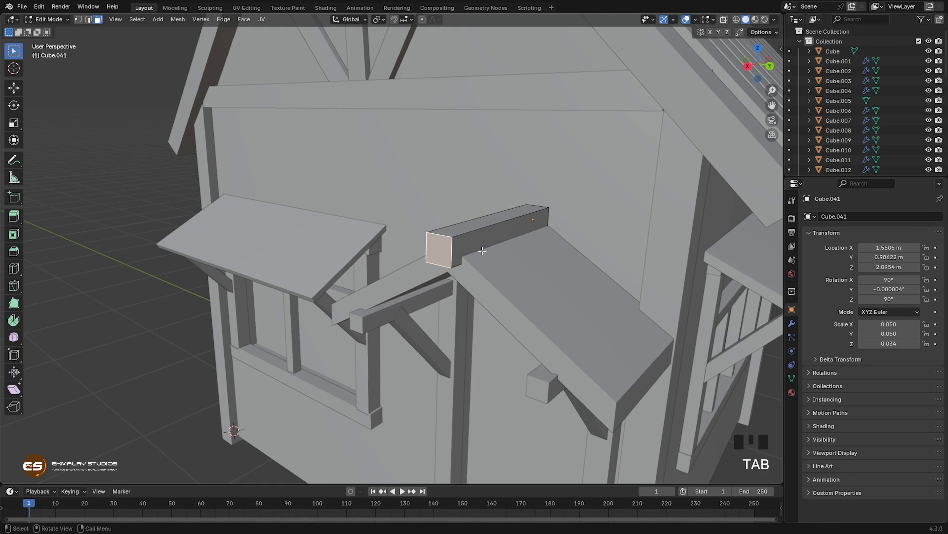
middle_click_drag(484, 268, 470, 275)
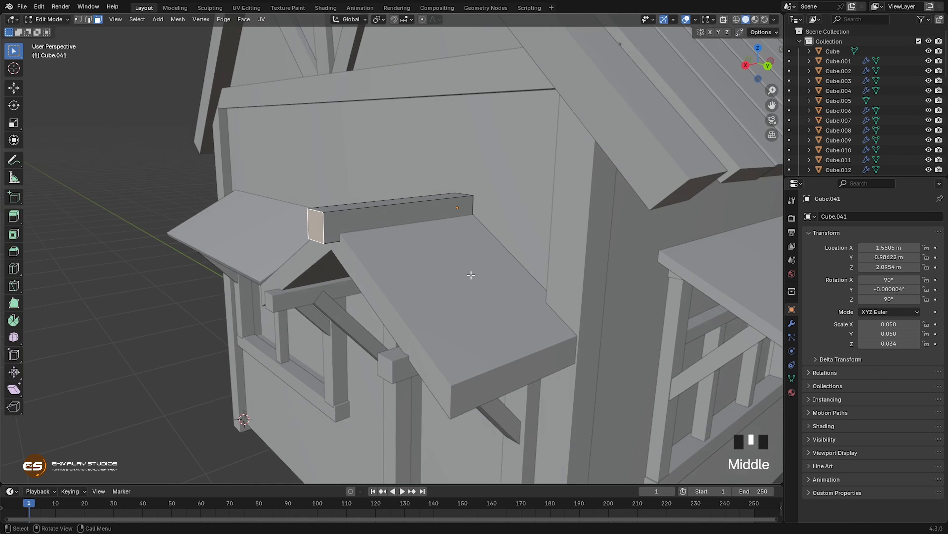
key("ctrl+r")
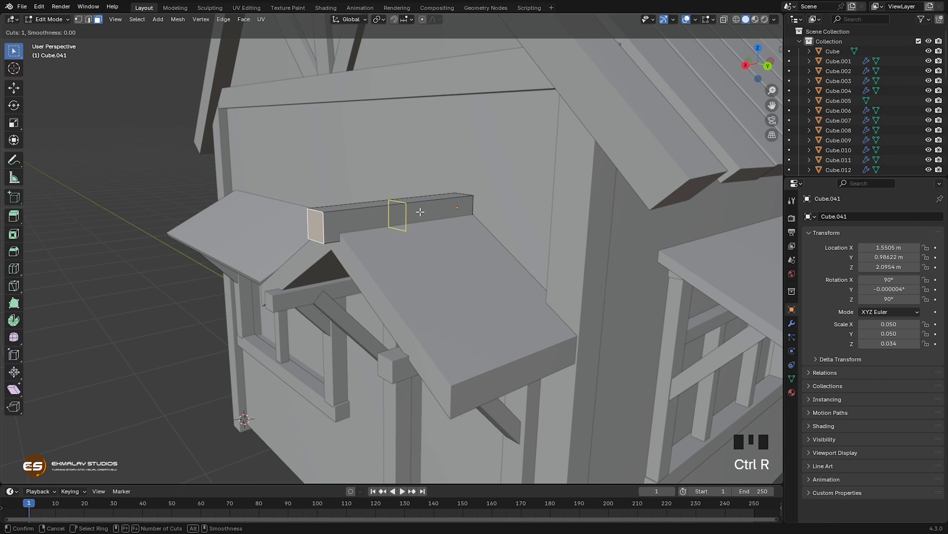
scroll(420, 212, "up", 1)
left_click(420, 212)
right_click(421, 211)
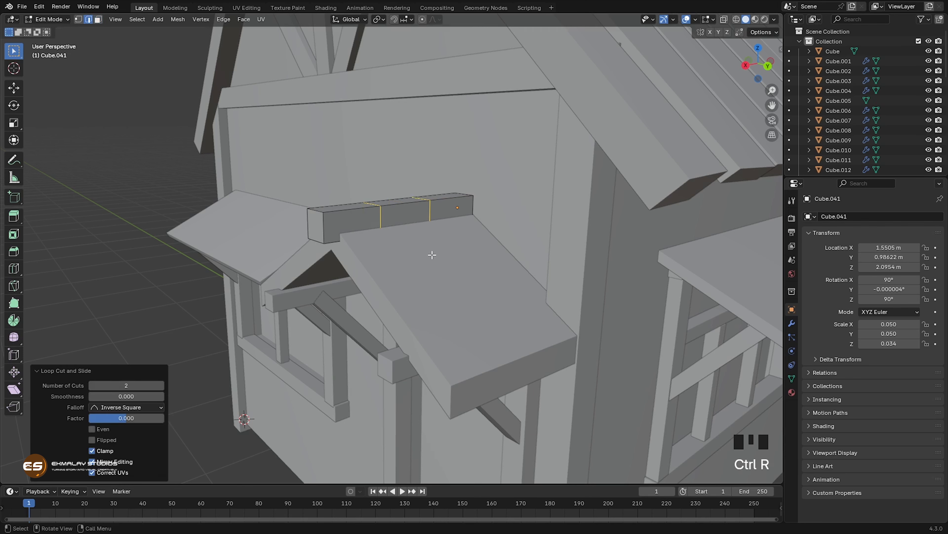
Step: Add one centred loop cut to the front segment of the porch ridge beam
middle_click_drag(432, 254, 435, 255)
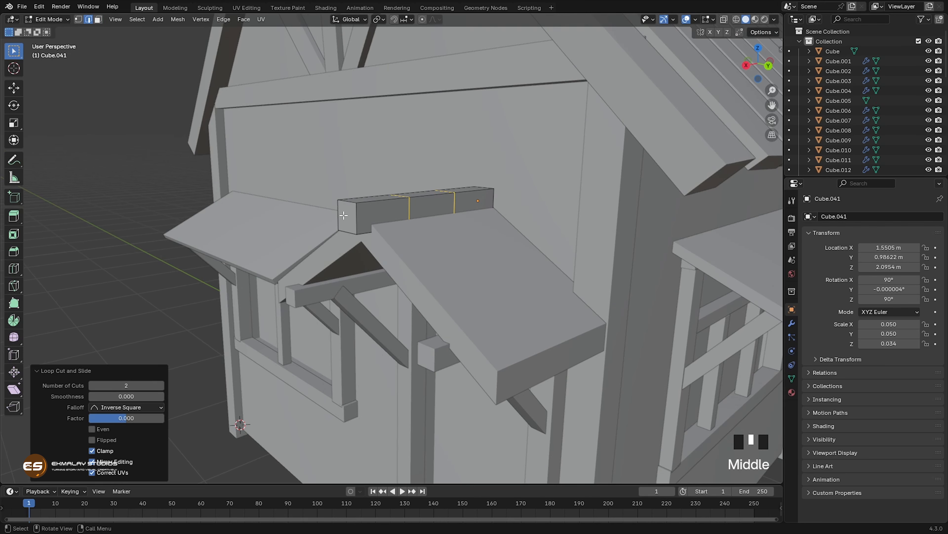
key("1")
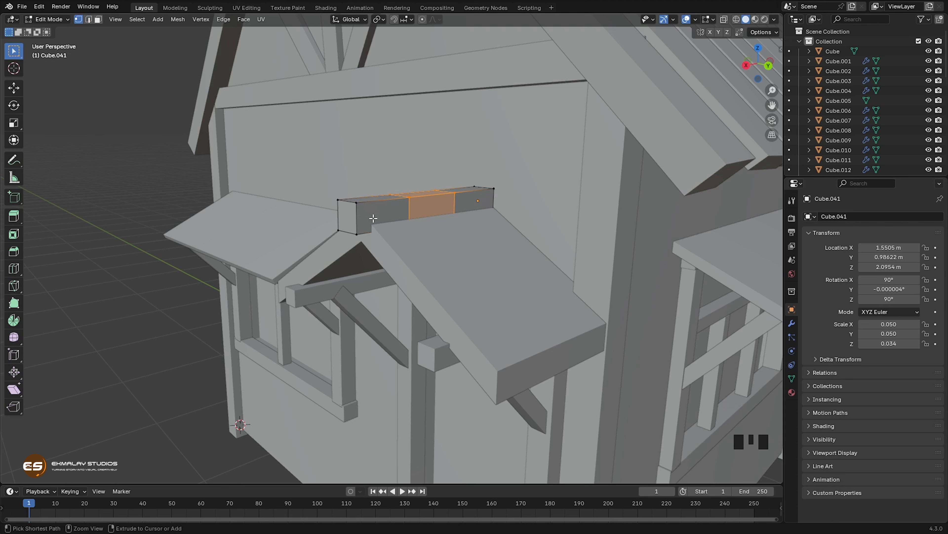
key("ctrl+r")
left_click(373, 218)
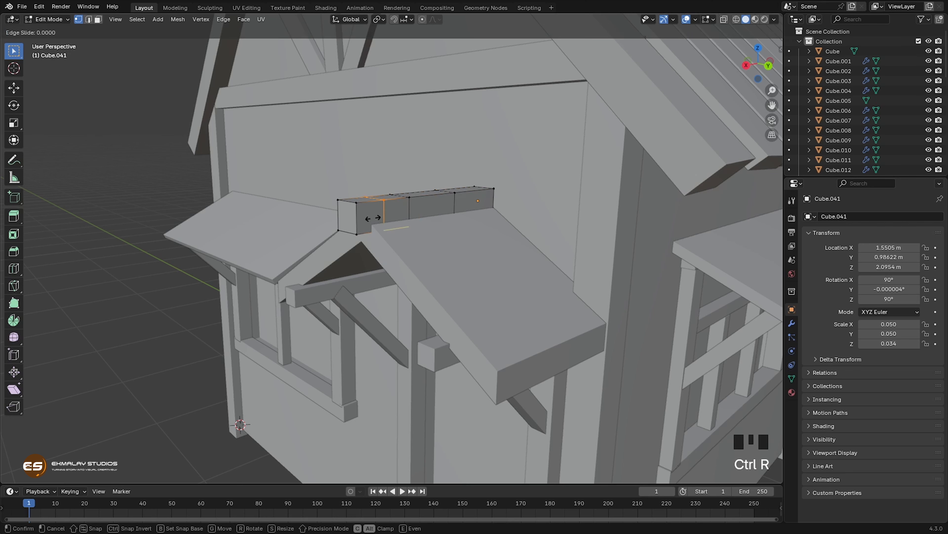
right_click(373, 218)
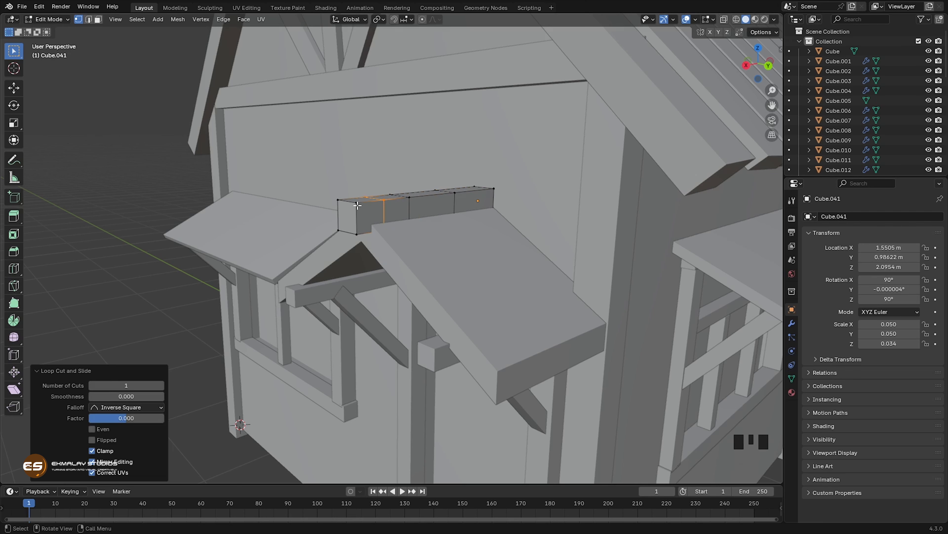
Step: Vertex-bevel two diagonally opposite corners of the ridge beam's front end, about 0.9 m for the upper and 0.87 m for the lower
left_click(381, 225)
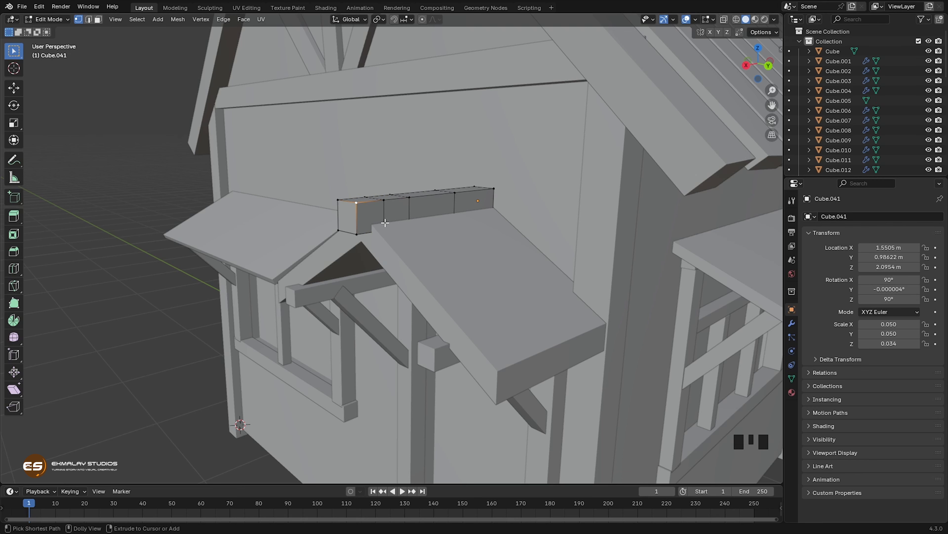
key("ctrl+shift+b")
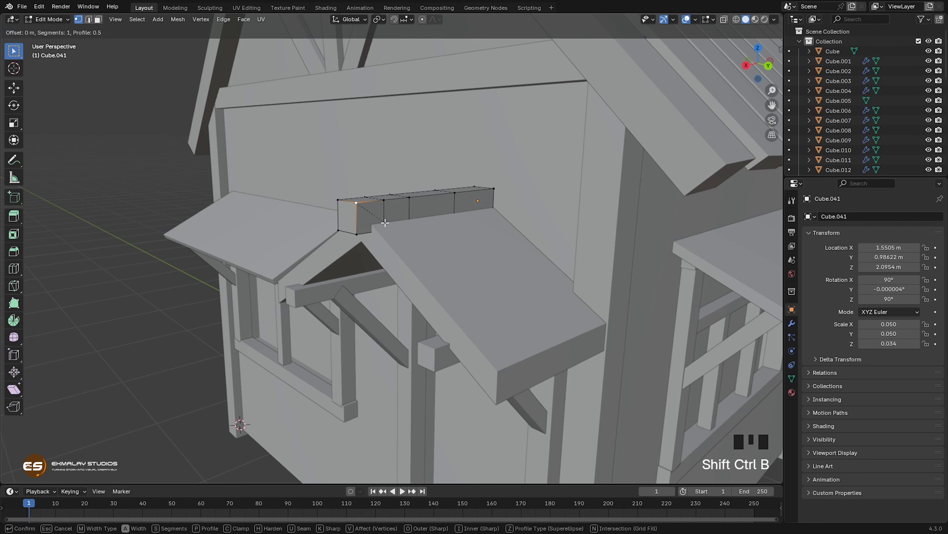
left_click(393, 237)
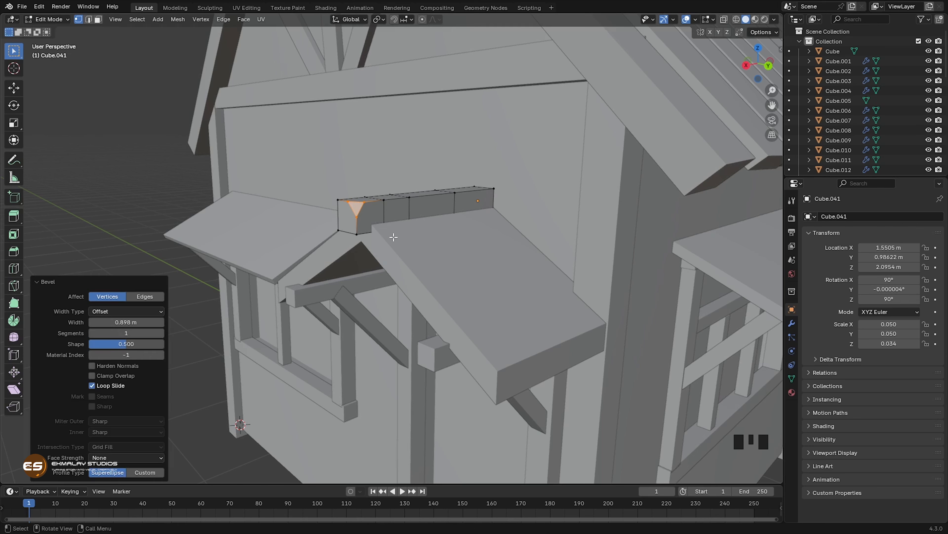
middle_click_drag(379, 283, 417, 281)
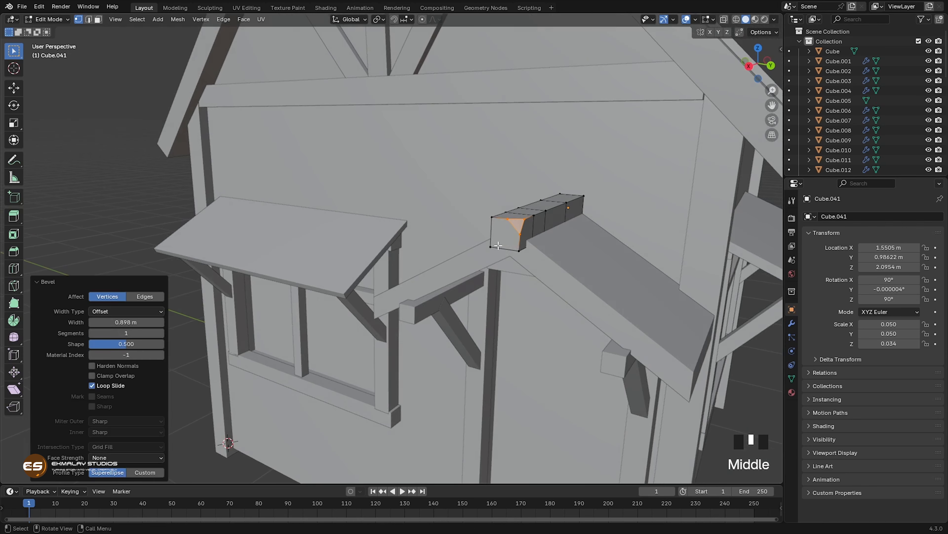
left_click(496, 254)
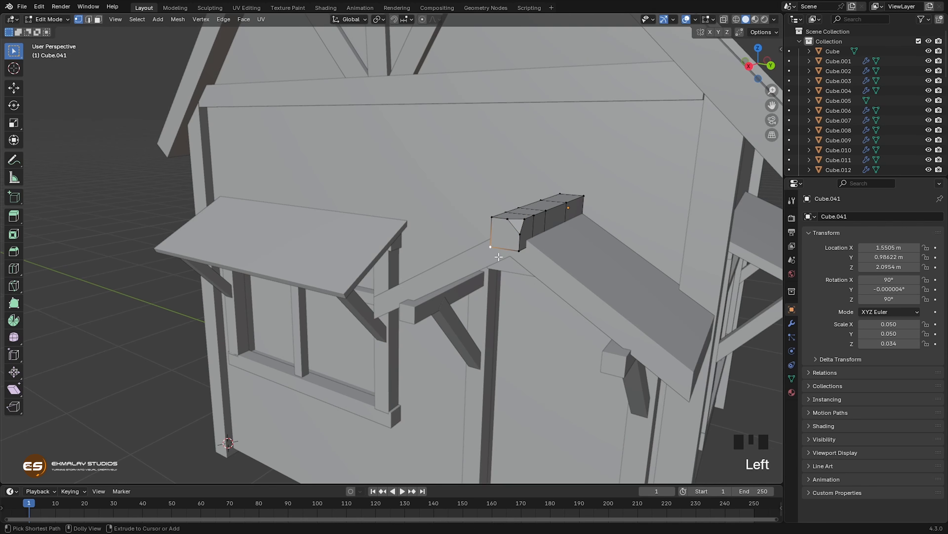
key("ctrl+shift+b")
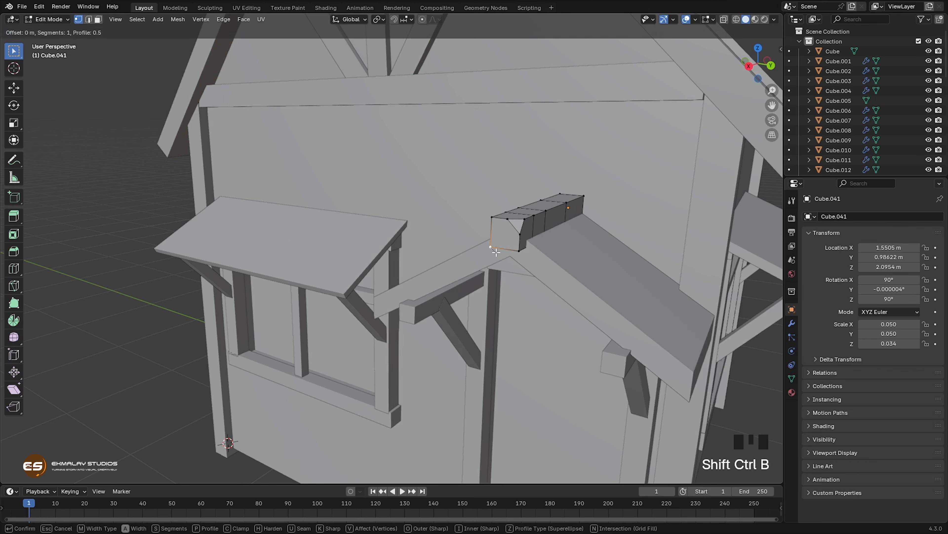
left_click(515, 261)
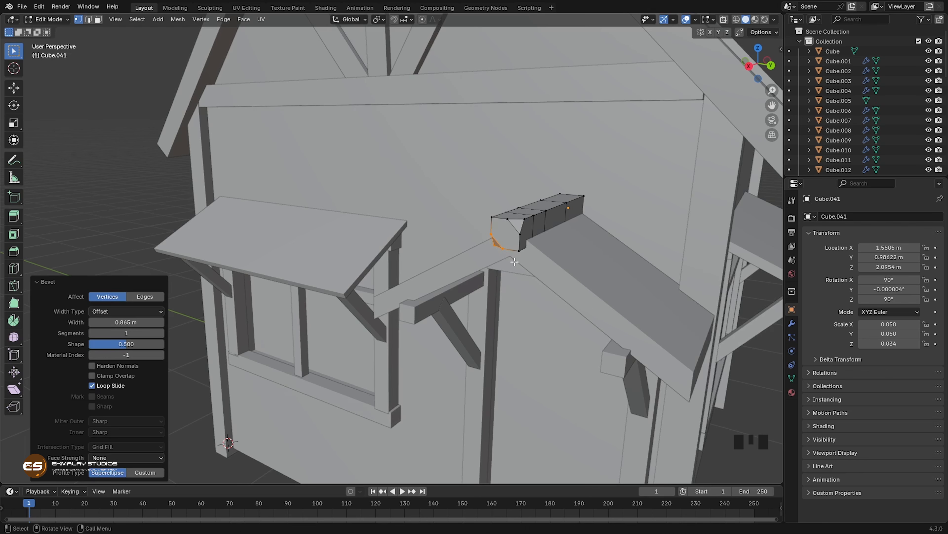
Step: Vertex-bevel the loop-cut vertex midway along the ridge beam's upper edge to chip it
middle_click_drag(556, 313, 436, 255)
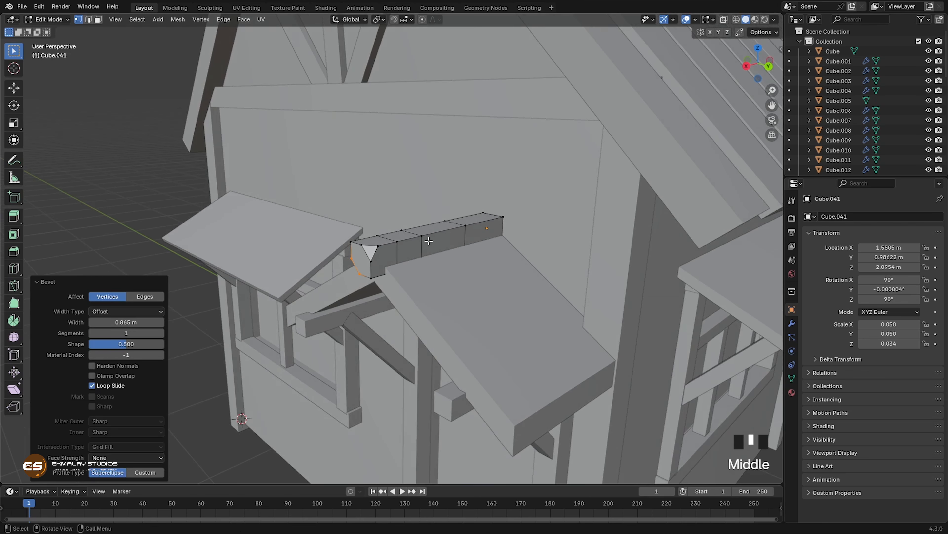
left_click(424, 237)
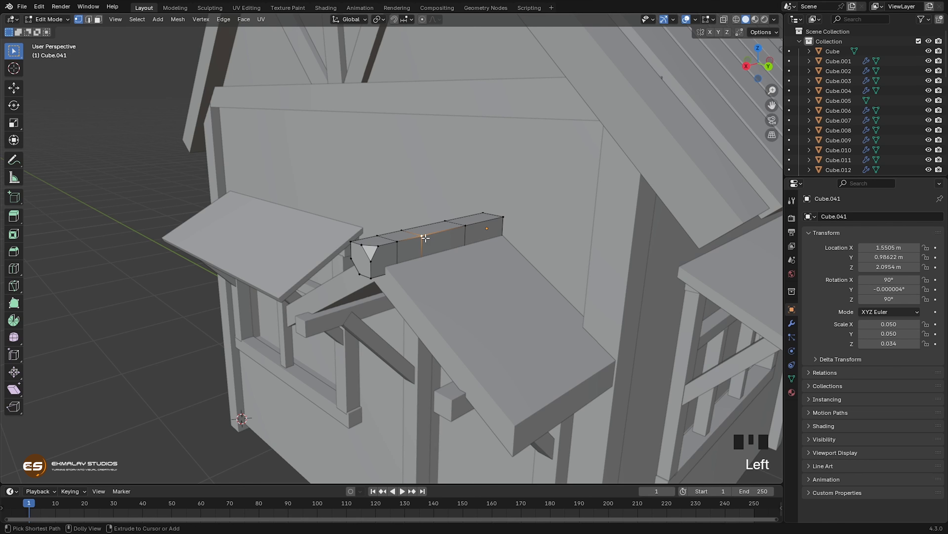
key("shift+ctrl+b")
left_click(443, 260, "shift")
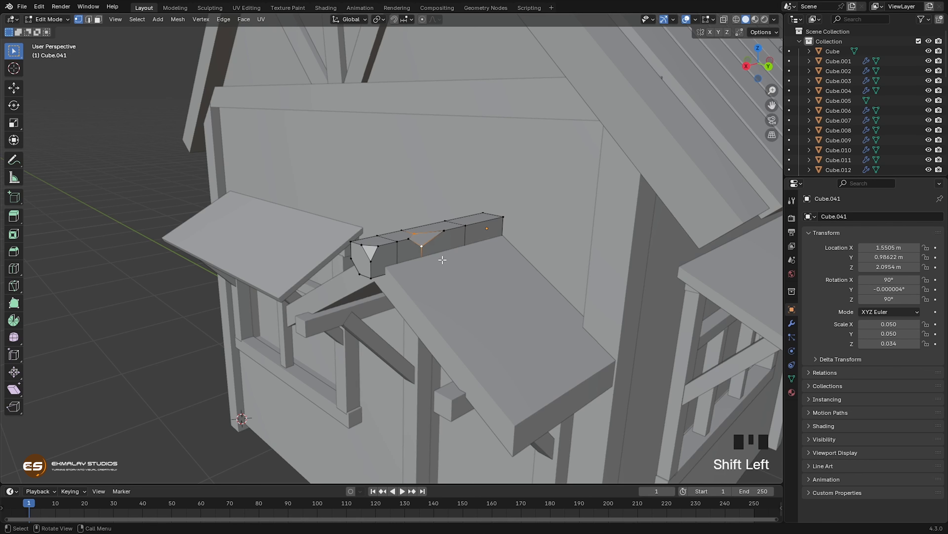
Step: Vertex-bevel the remaining upper corner of the ridge beam's front end by about 0.4 m
middle_click_drag(448, 288, 463, 247)
left_click(490, 232)
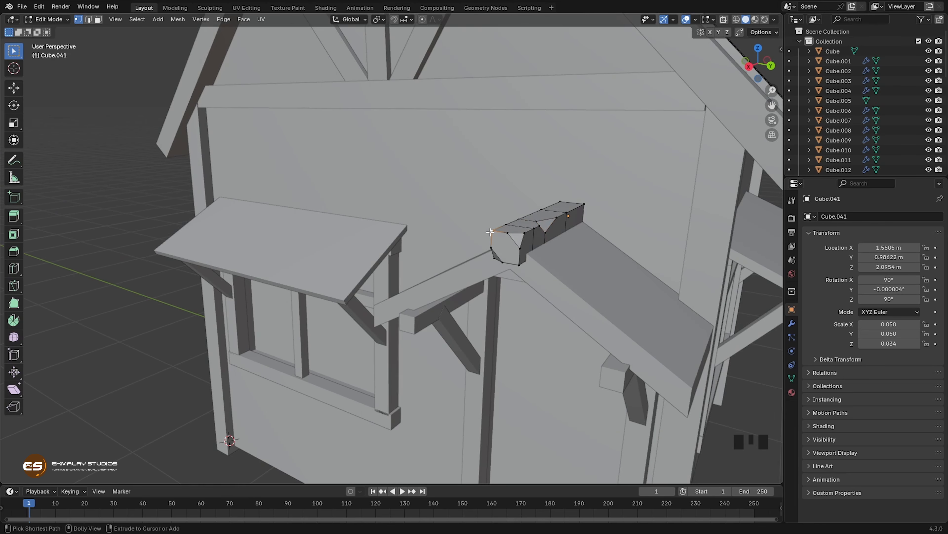
key("ctrl+shift+b")
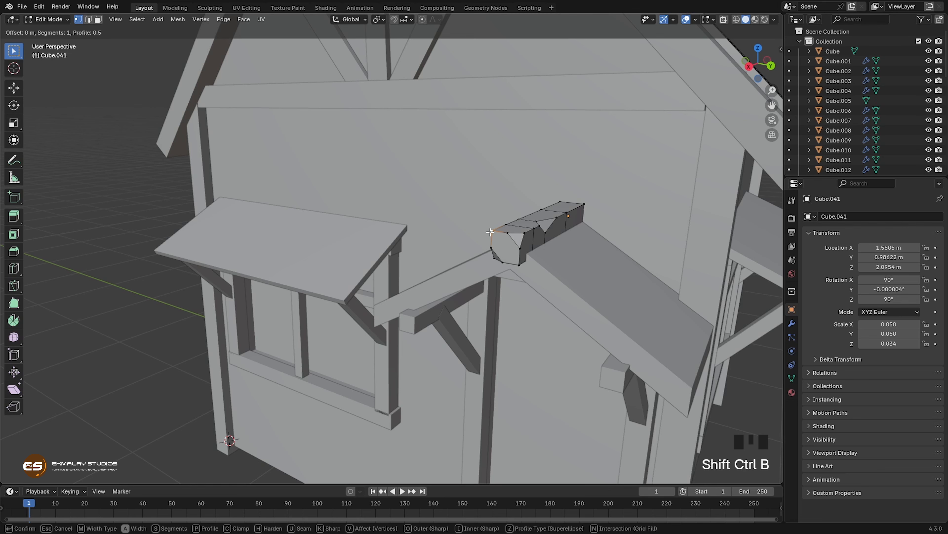
left_click(503, 237)
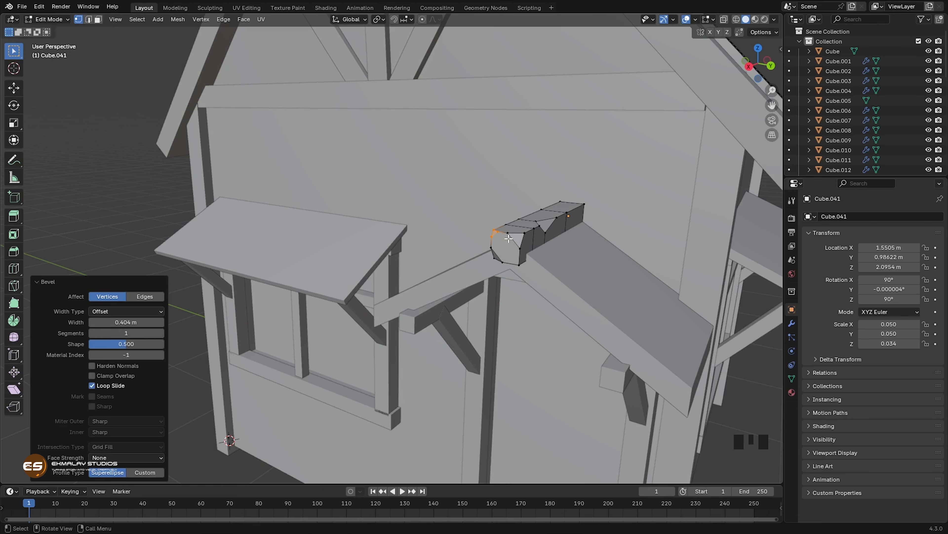
Step: Finish editing the porch ridge beam, select the mirrored corner posts of the house and open their modifier settings
key("Tab")
middle_click_drag(536, 296, 599, 271)
scroll(489, 289, "down", 2)
left_click(316, 322)
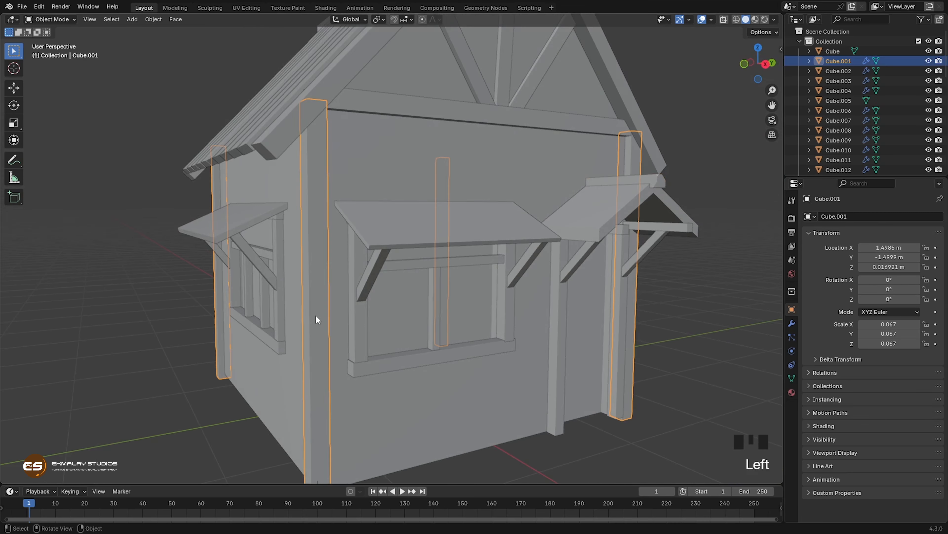
scroll(421, 334, "down", 2)
middle_click_drag(414, 323, 426, 324)
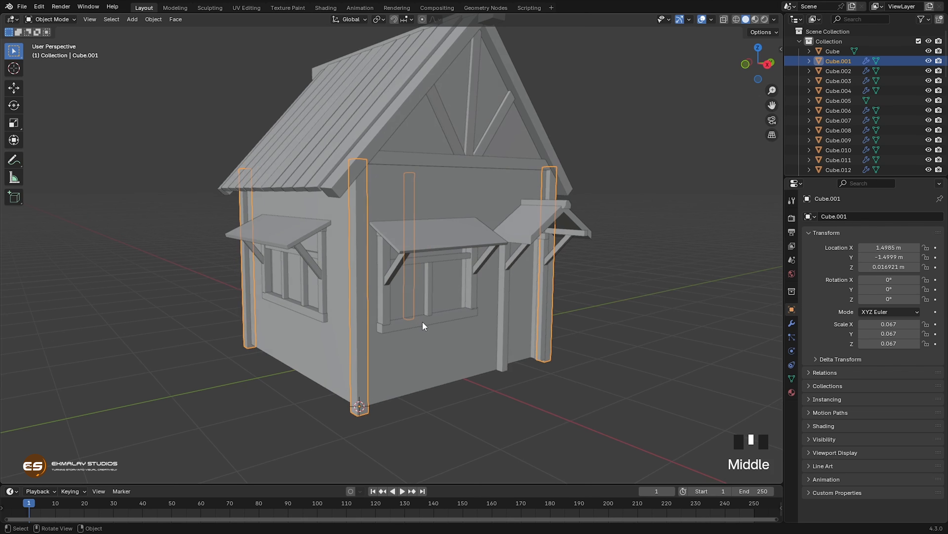
key("Tab")
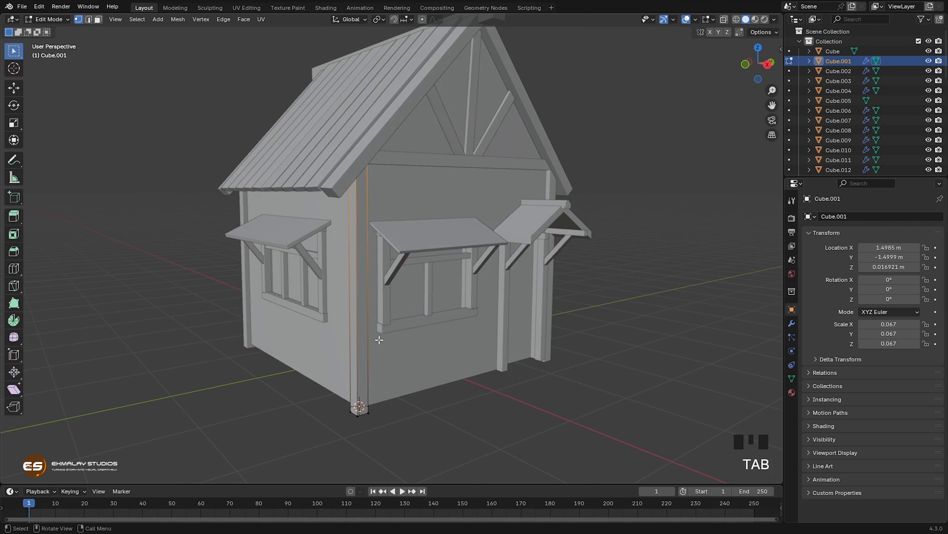
key("Tab")
left_click(792, 323)
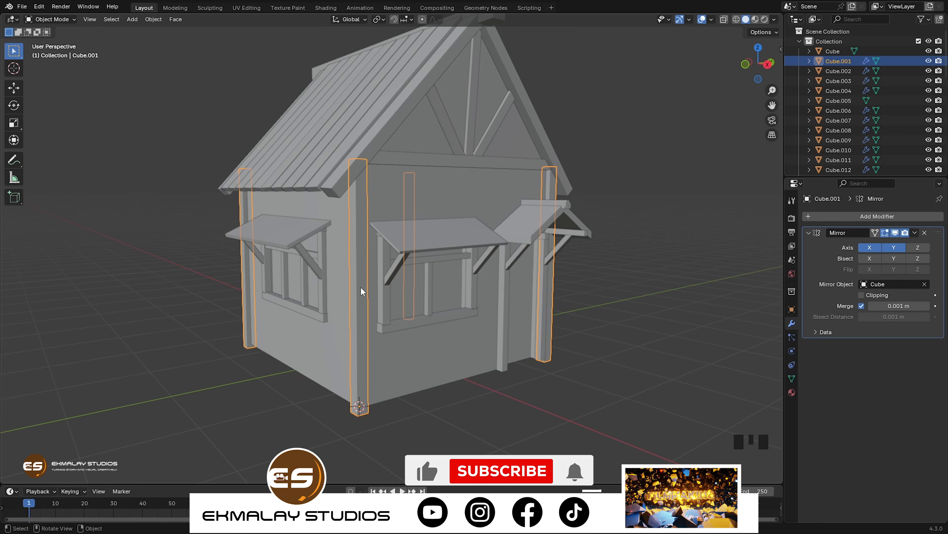
Step: Add three evenly spaced, unshifted horizontal loop cuts along the height of the corner post
key("Tab")
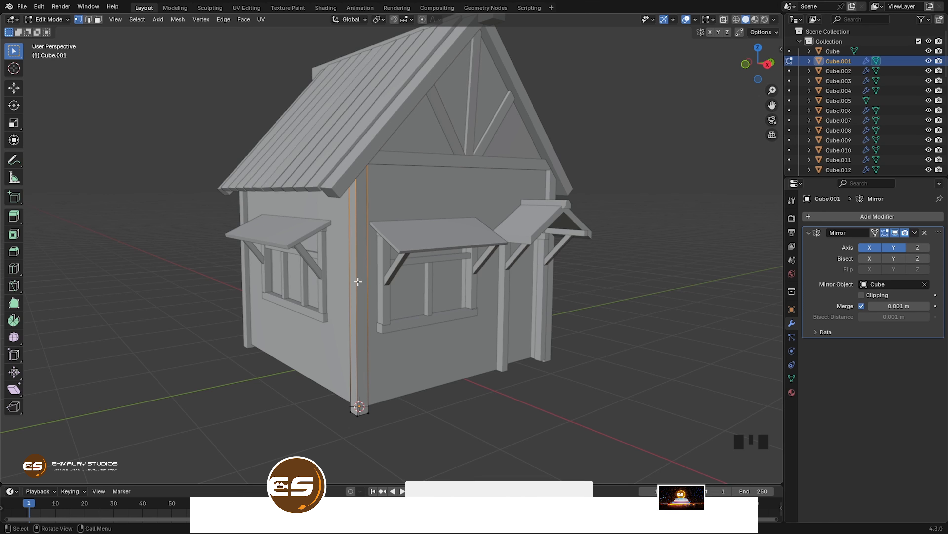
key("ctrl+r")
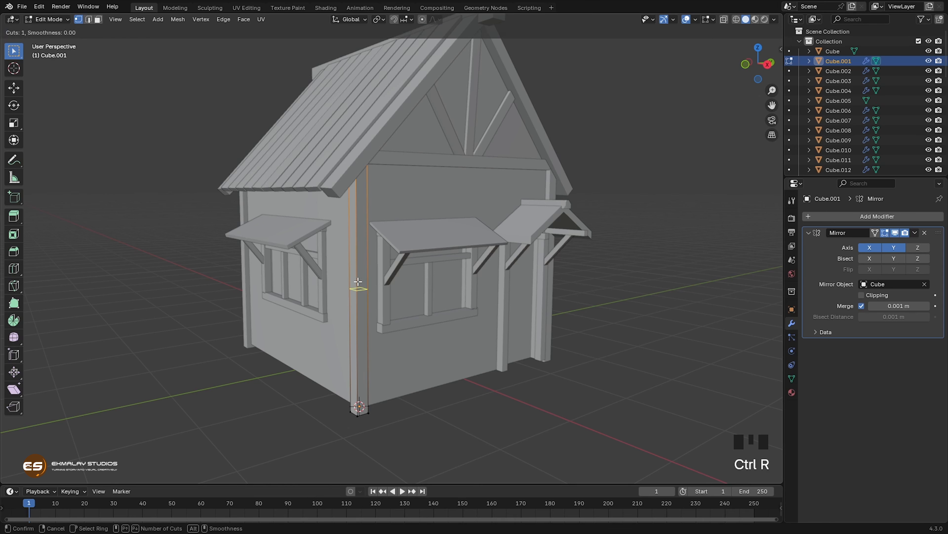
scroll(357, 281, "up", 2)
left_click(358, 281)
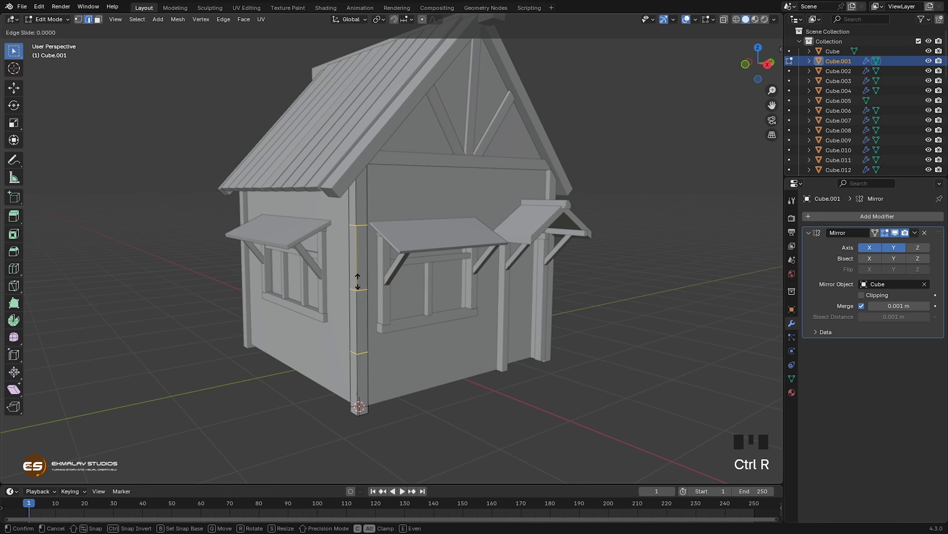
right_click(358, 282)
Step: Vertex-bevel the middle loop-cut vertex on the corner post's front edge by about 0.76 m
middle_click_drag(367, 323, 351, 320)
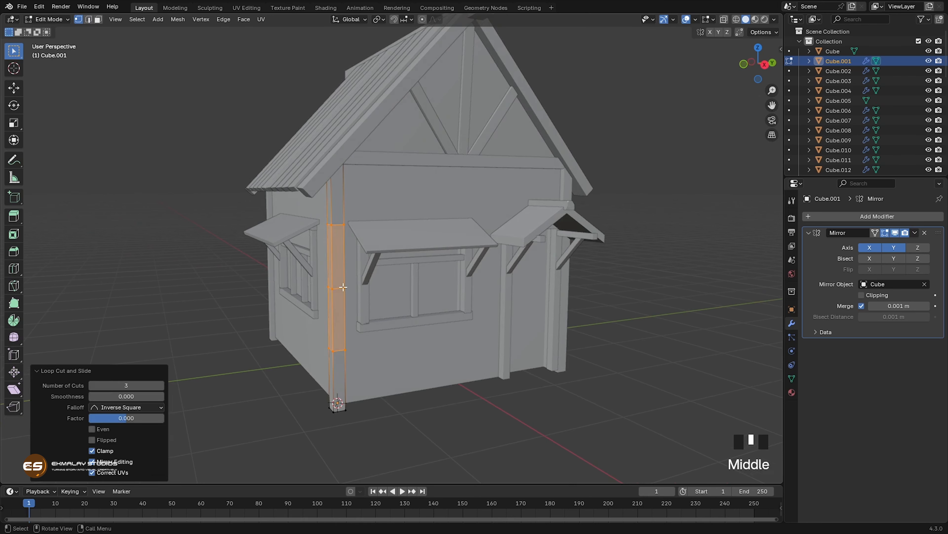
left_click(343, 287)
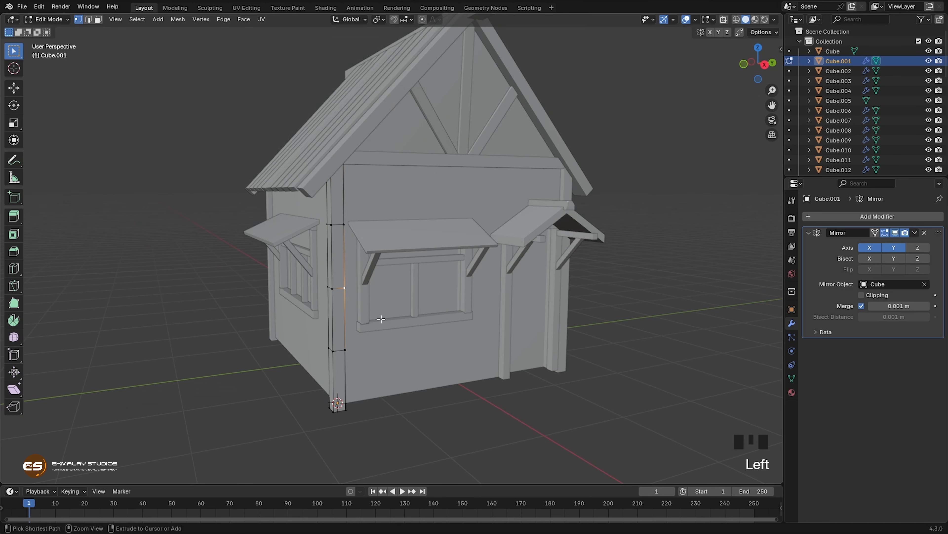
key("ctrl+shift+b")
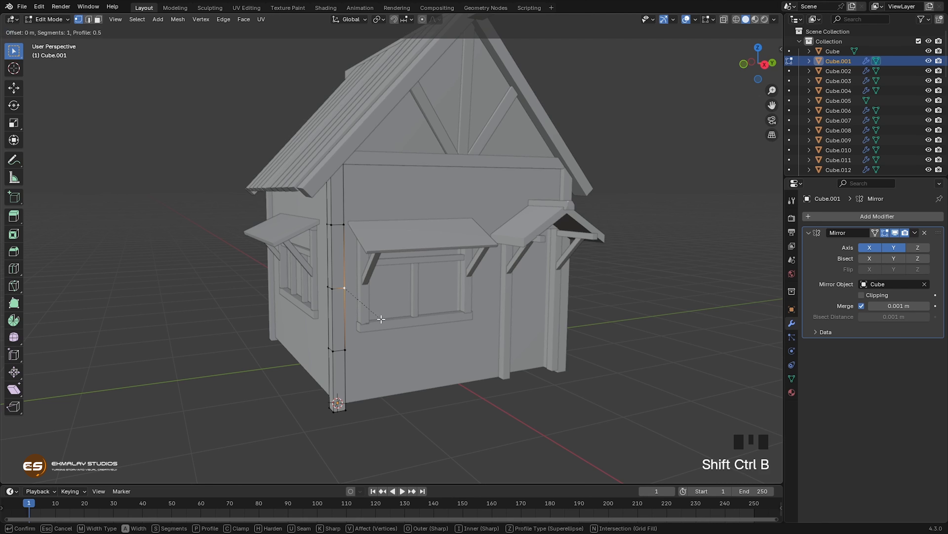
left_click(387, 323)
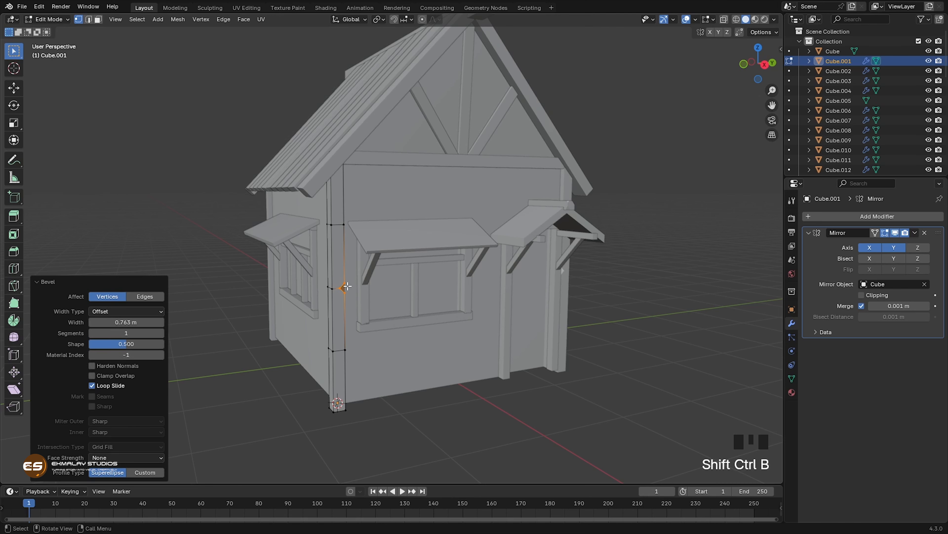
Step: Lengthen the middle chip by sliding its upper vertex up by a factor of about 0.55 and its lower vertex down the post edge
left_click(346, 285)
key("g")
key("g")
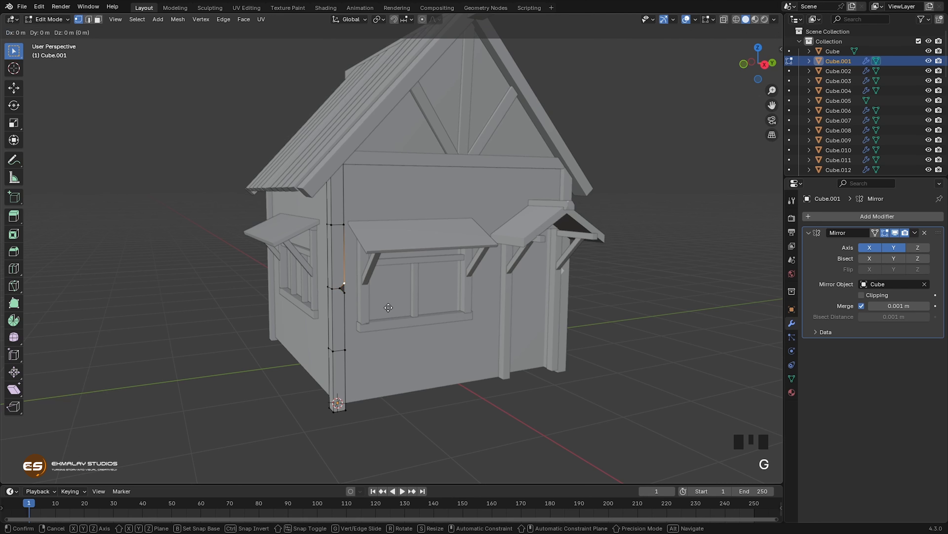
left_click(370, 287)
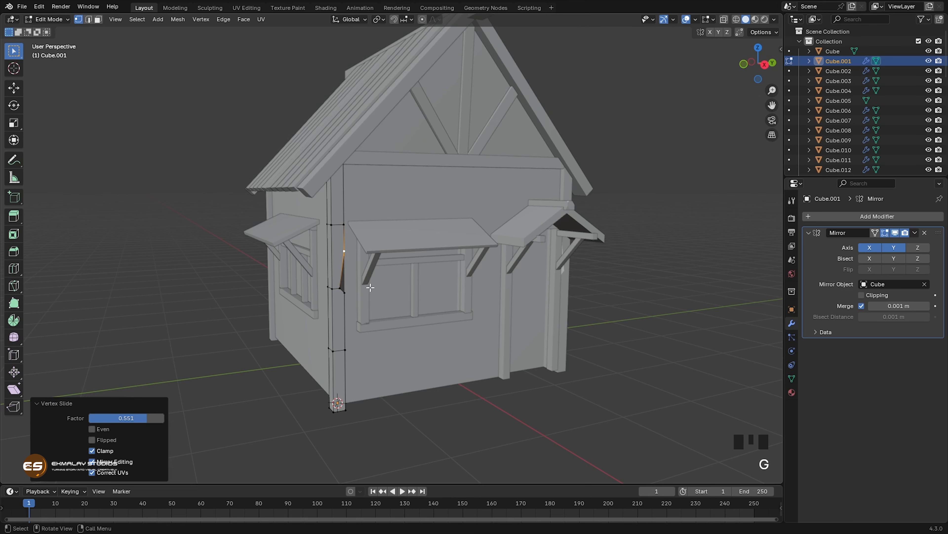
left_click(345, 291)
key("g")
key("g")
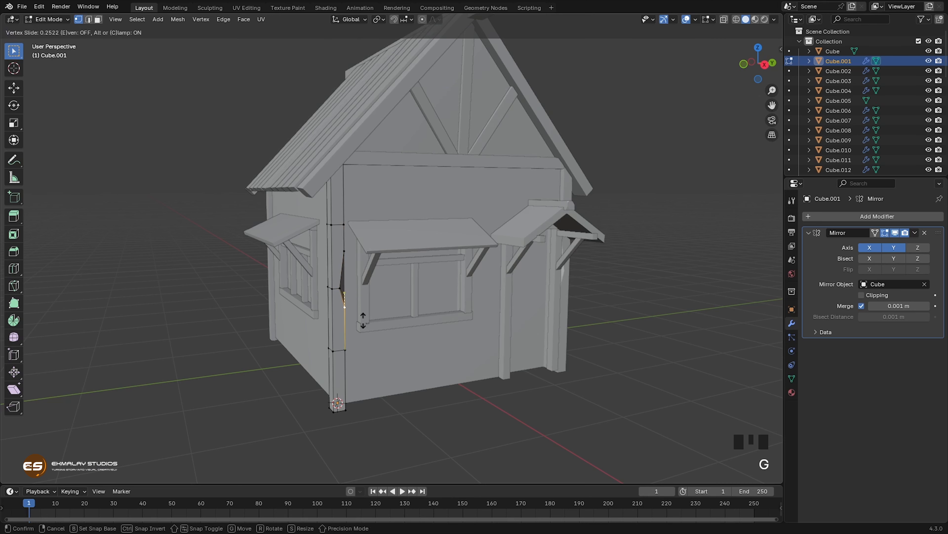
left_click(363, 324)
Step: Connect the two inner vertices of the middle chip with an edge
left_click(340, 288)
middle_click_drag(340, 287, 368, 325)
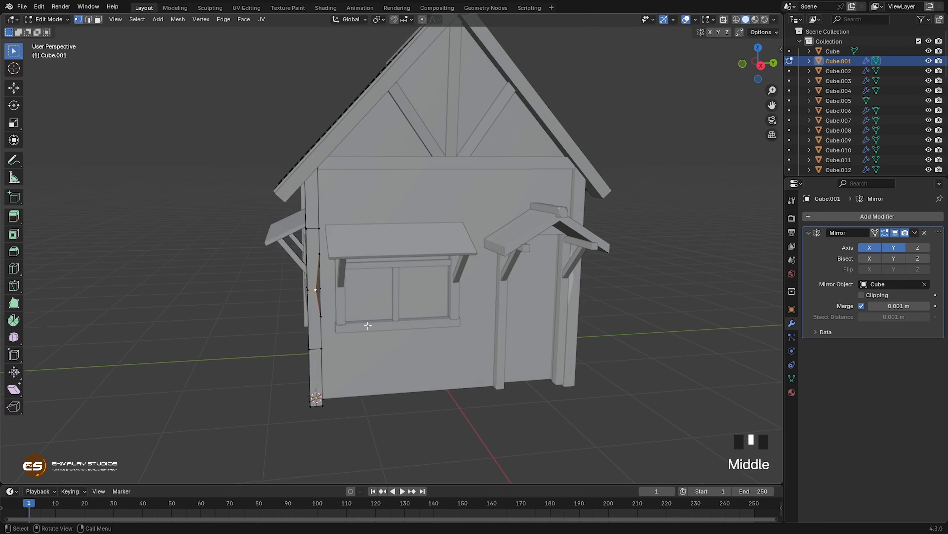
left_click(375, 313, "shift")
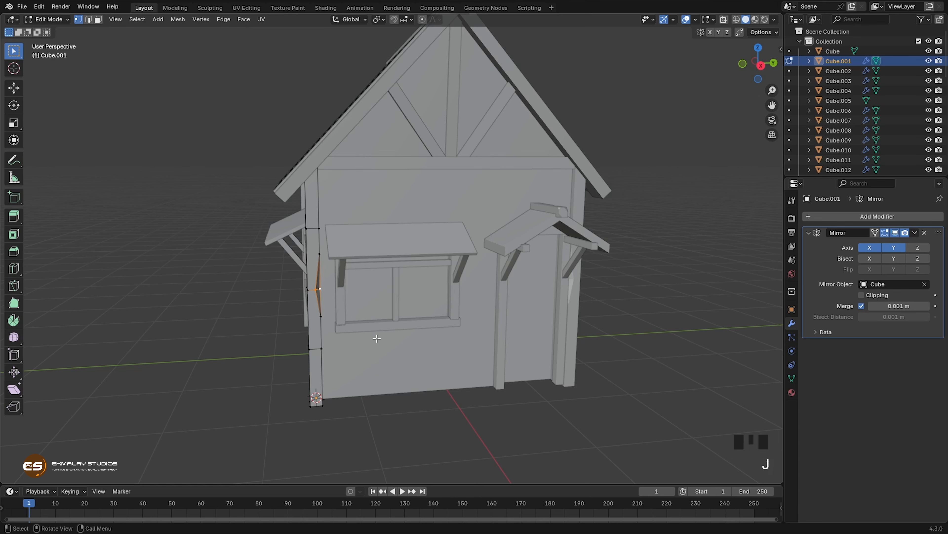
middle_click_drag(376, 338, 388, 336)
Step: Nudge the upper and lower loop-cut vertices on the chipped front edge slightly inward, the lower one by about 0.005 m in negative Y
left_click(329, 229)
middle_click_drag(328, 229, 417, 314)
key("g")
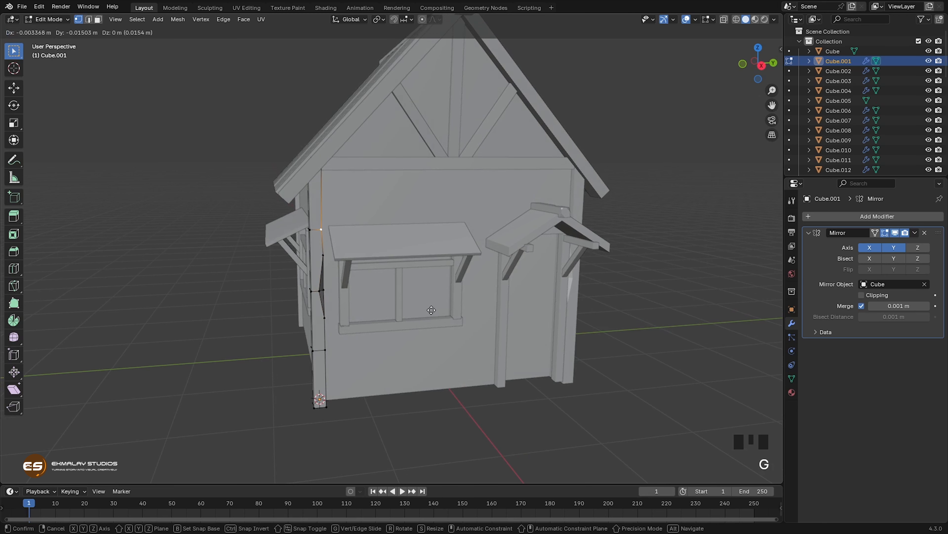
left_click(424, 331)
left_click(326, 351)
key("g")
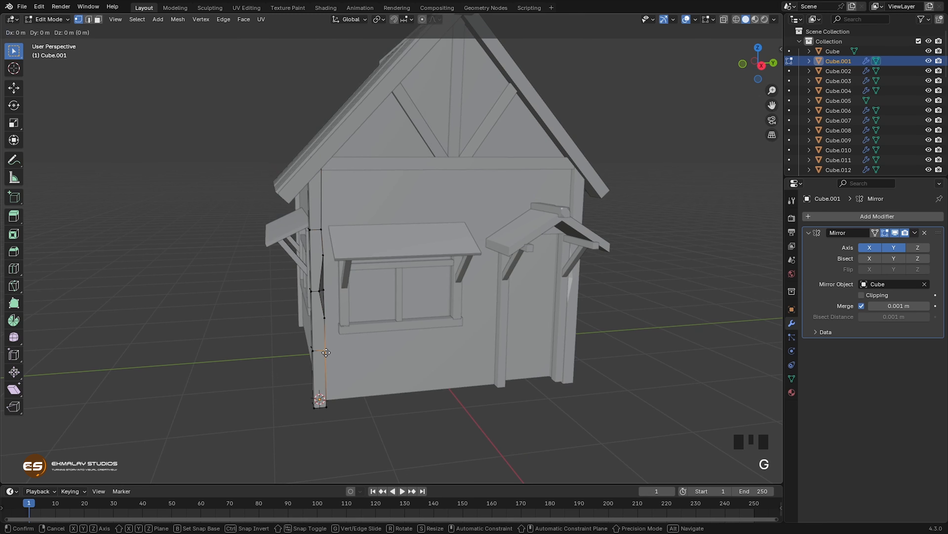
left_click(325, 351)
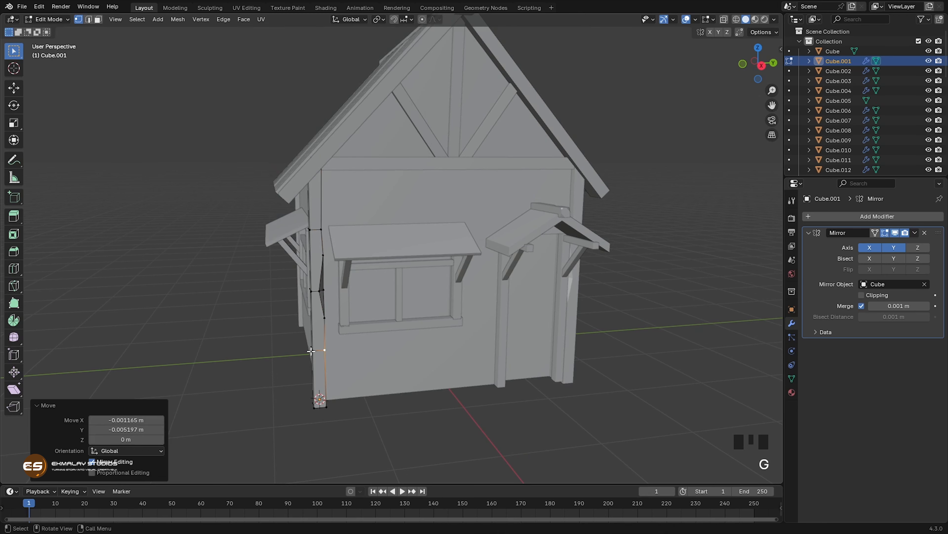
Step: Vertex-bevel the lower loop-cut vertex on the post's outer corner edge by about 0.69 m
left_click(311, 351)
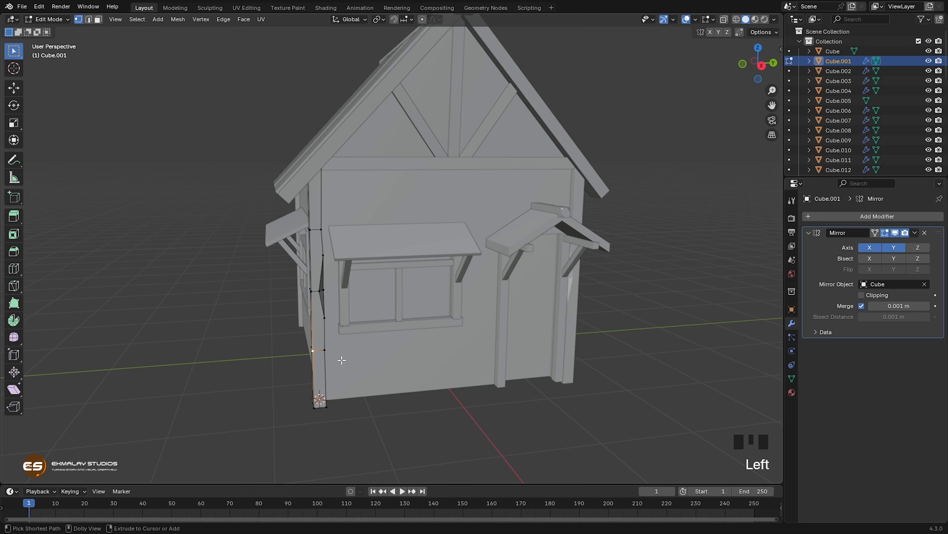
key("shift+ctrl+b")
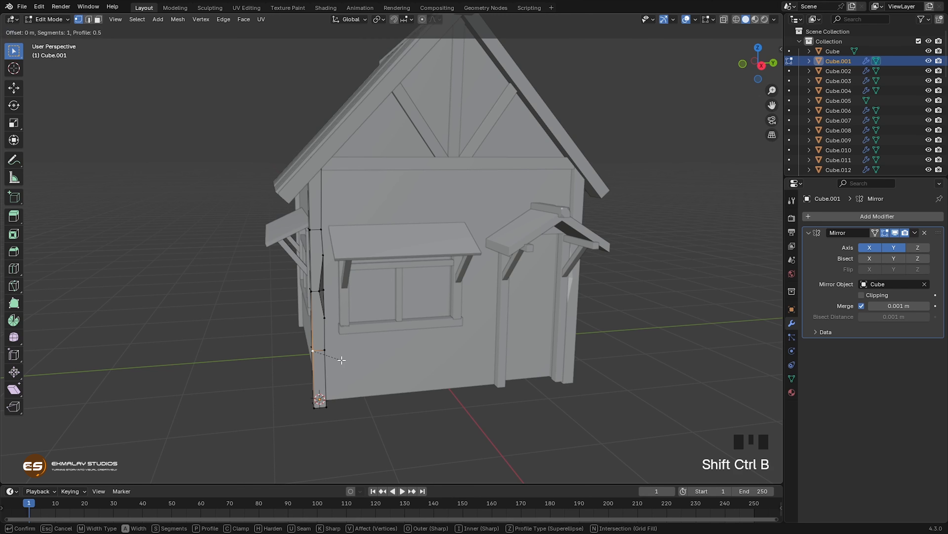
left_click(346, 367)
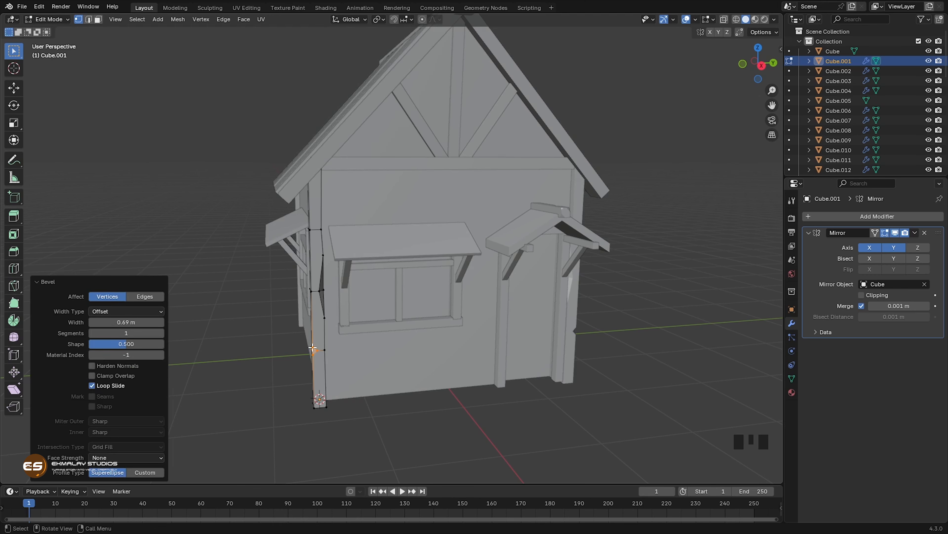
Step: Stretch the lower chip by sliding its upper and lower vertices apart along the post edge, and connect its two side vertices
left_click(317, 395)
middle_click_drag(338, 393, 358, 389)
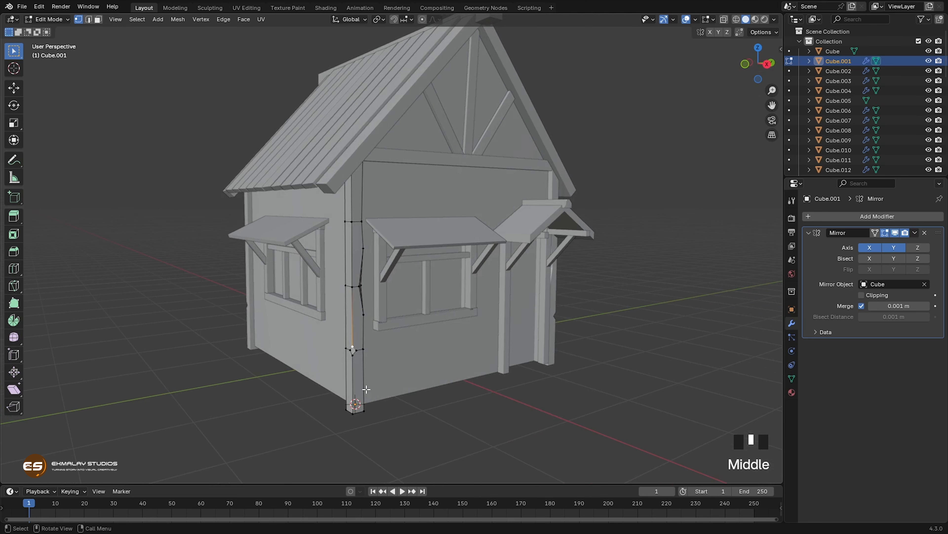
key("g")
key("g")
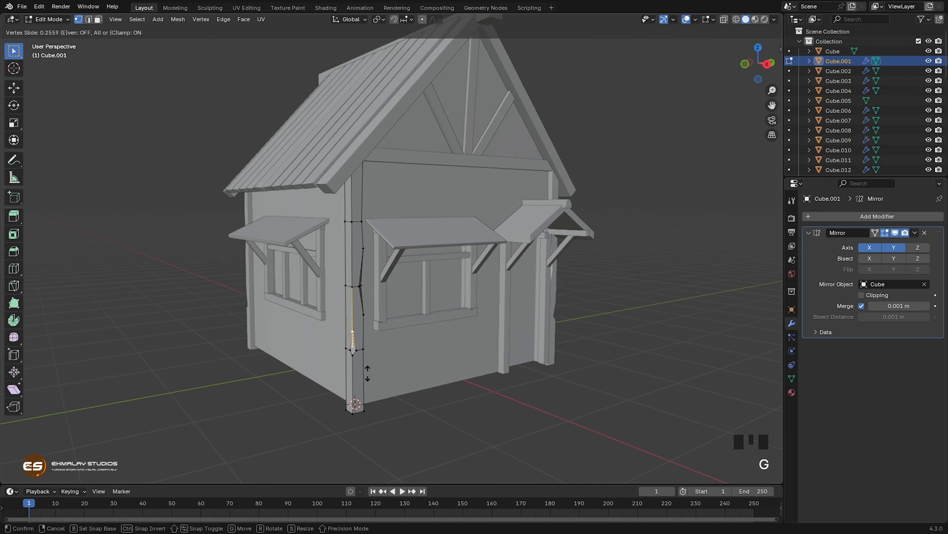
left_click(361, 368)
left_click(353, 353)
key("g")
key("g")
left_click(355, 365)
left_click(351, 350)
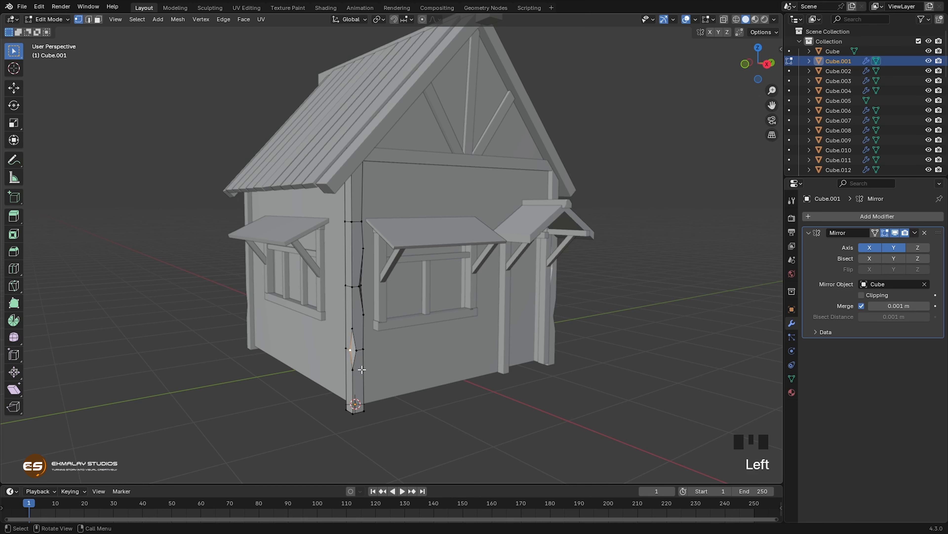
left_click(356, 350, "shift")
Step: Vertex-bevel the upper loop-cut vertex on the outer corner edge and slide the chip's lower vertex down by a factor of about 0.175
middle_click_drag(411, 397, 378, 368)
middle_click_drag(384, 369, 366, 269)
left_click(332, 228)
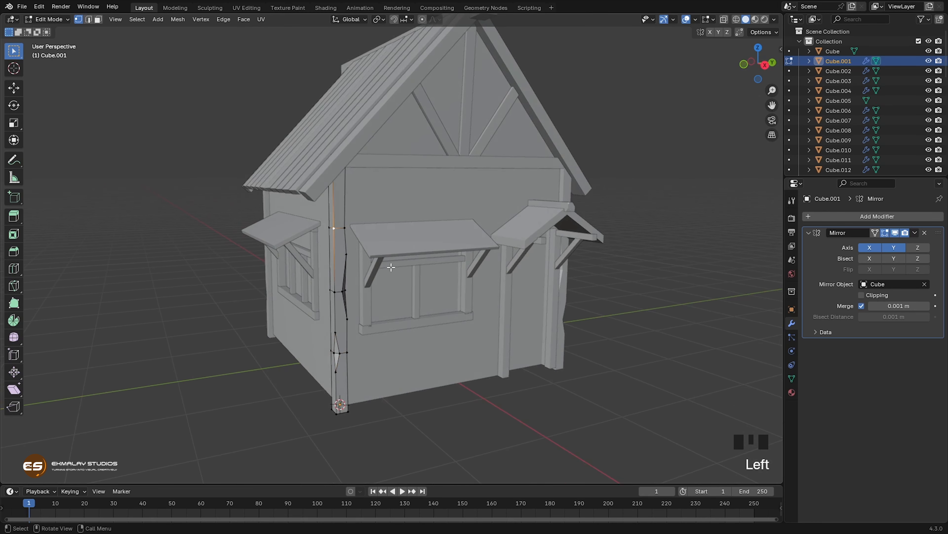
key("ctrl+shift+b")
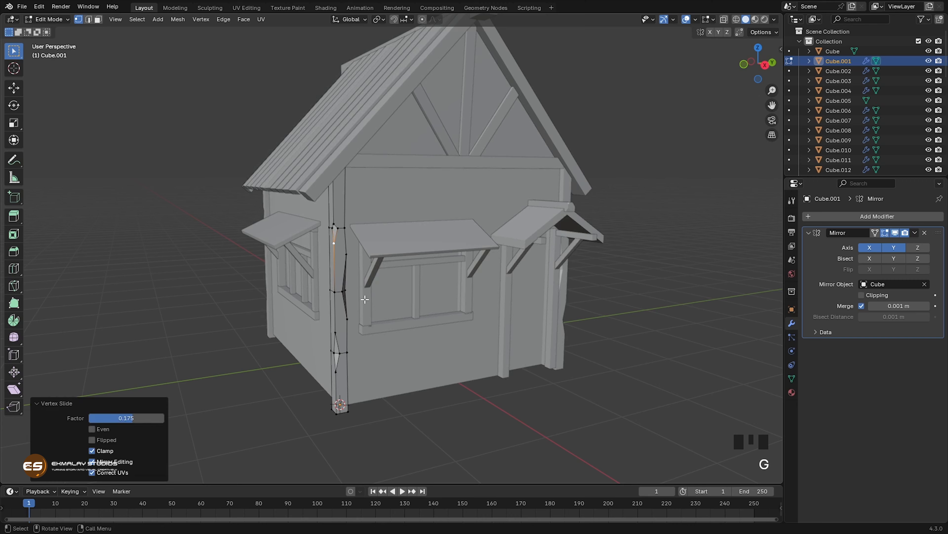
key("Tab")
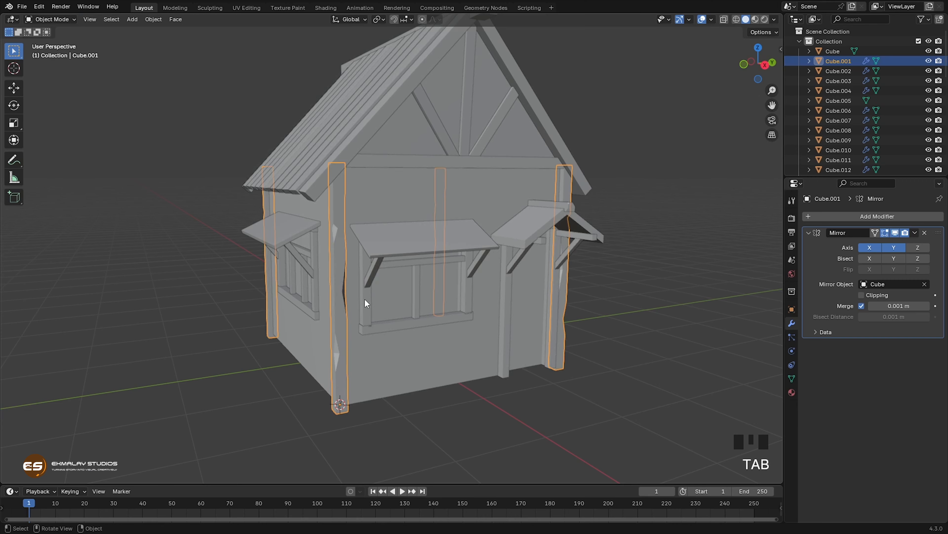
Step: Apply the Mirror modifier of the corner posts
middle_click_drag(444, 338, 335, 272)
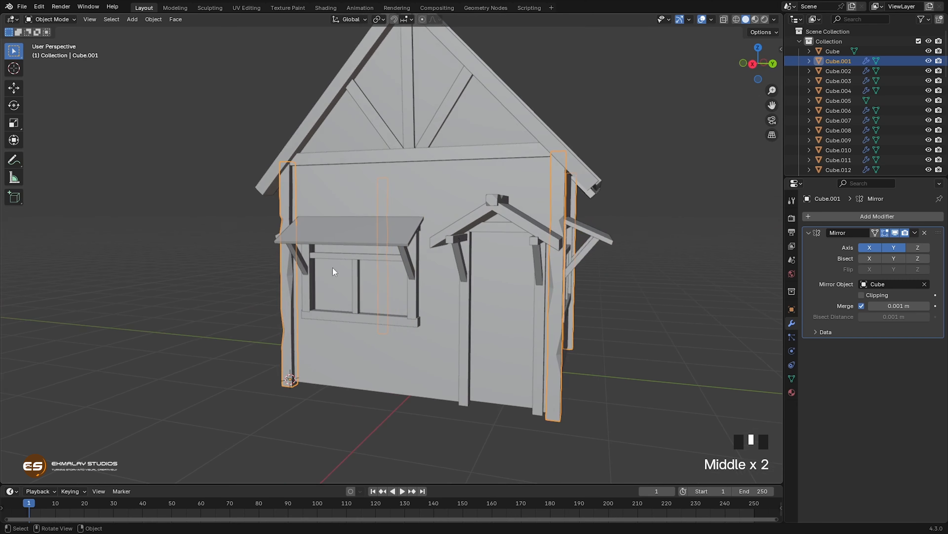
middle_click_drag(427, 319, 402, 345)
scroll(470, 336, "down", 1)
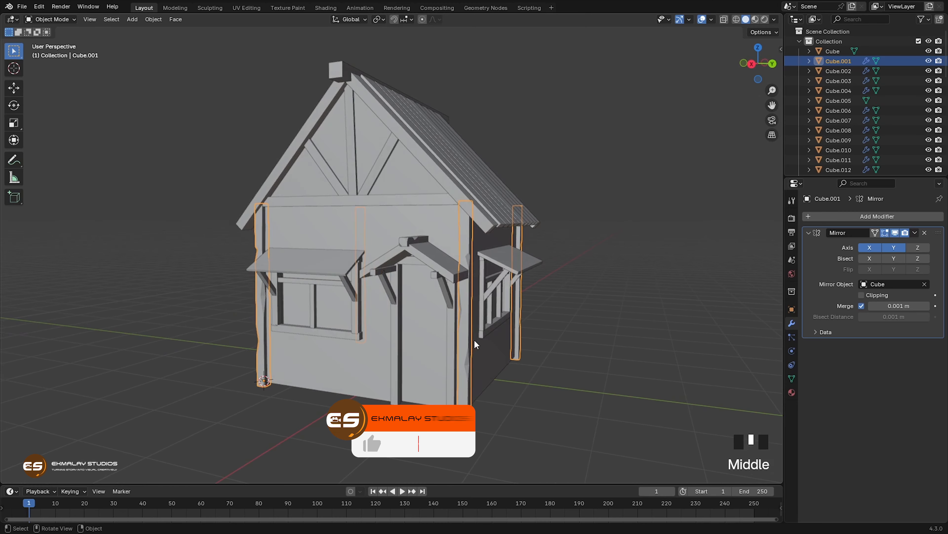
scroll(475, 344, "up", 1)
middle_click_drag(475, 344, 434, 322, "shift")
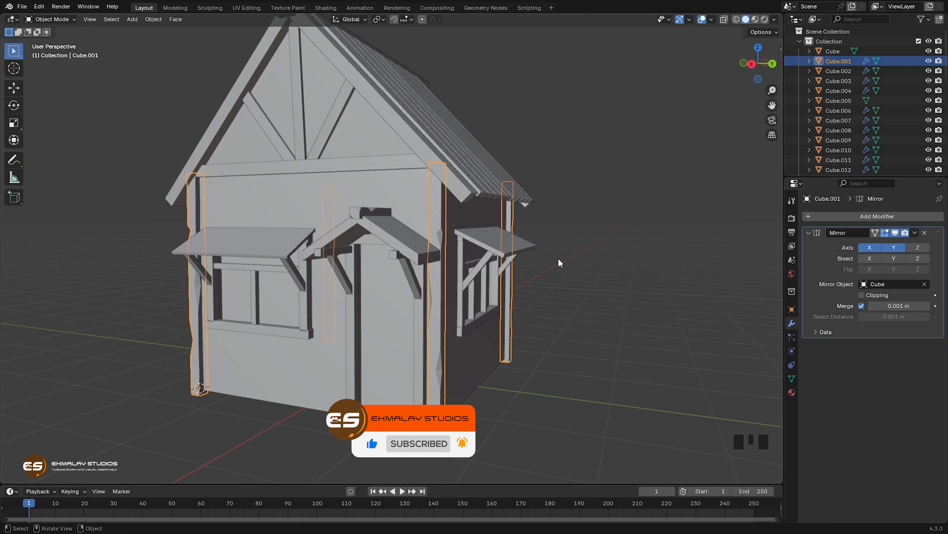
left_click(915, 232)
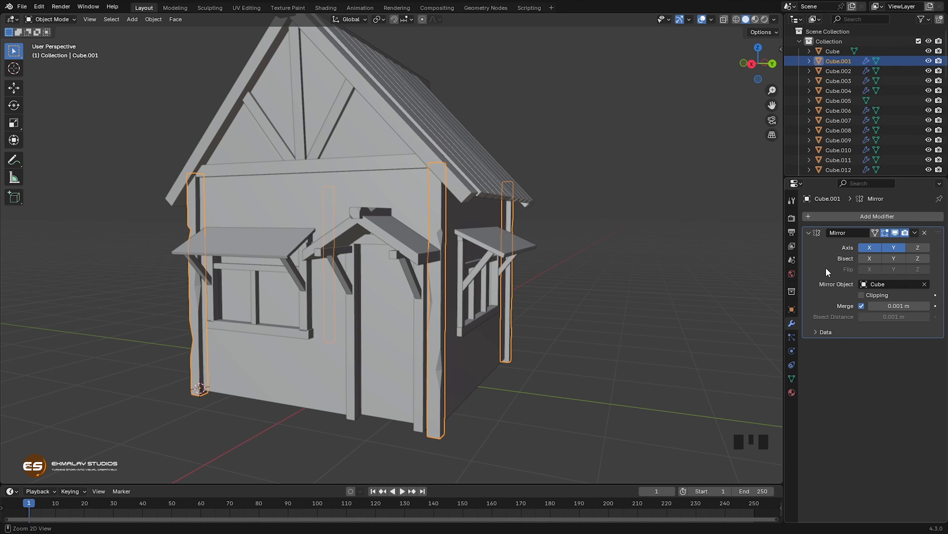
key("ctrl+a")
Step: Move a mid-height vertex on the front corner post beside the porch about 0.035 m in negative Y
middle_click_drag(542, 316, 513, 335)
key("Tab")
left_click(437, 301)
key("g")
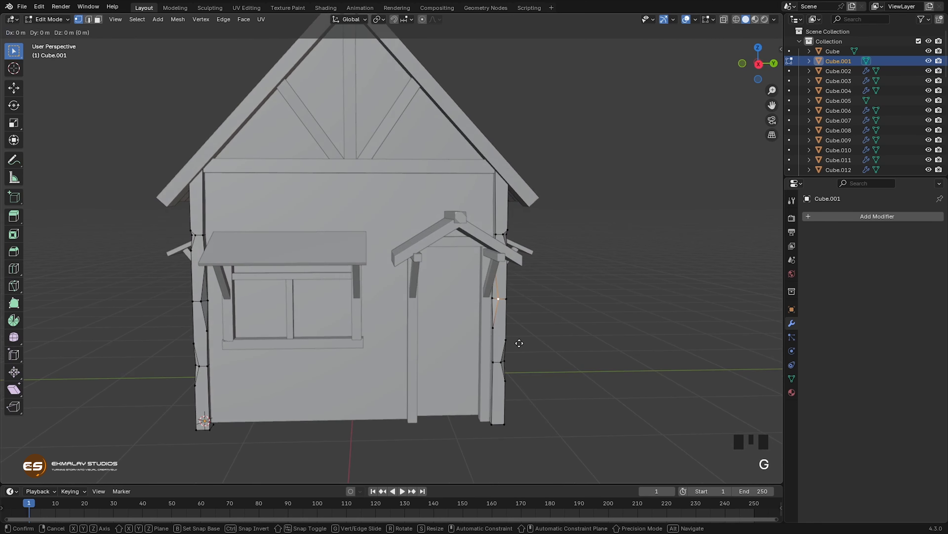
left_click(515, 342)
Step: Move the upper loop-cut vertex on the front corner post beside the porch about 0.02 m in Y and 0.03 m down
middle_click_drag(530, 373, 470, 327)
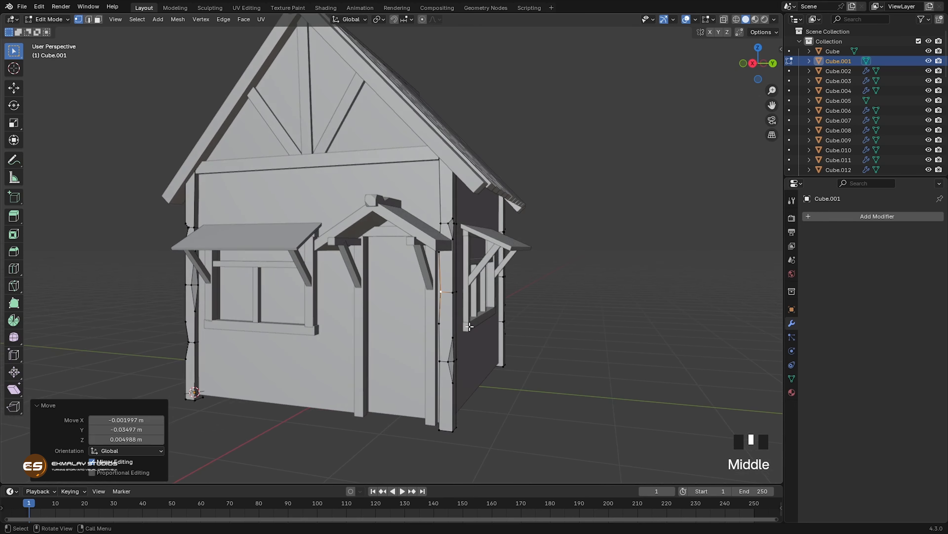
left_click(450, 223)
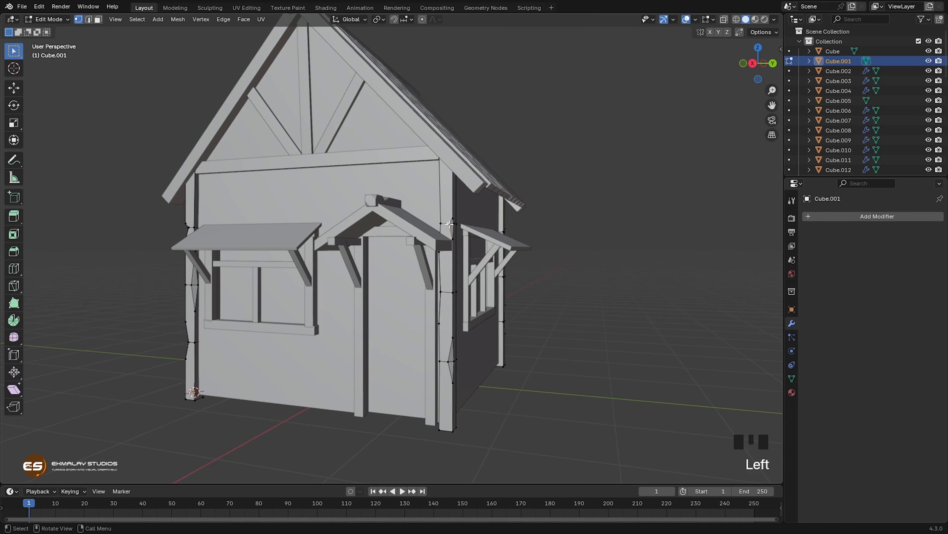
key("g")
left_click(482, 322)
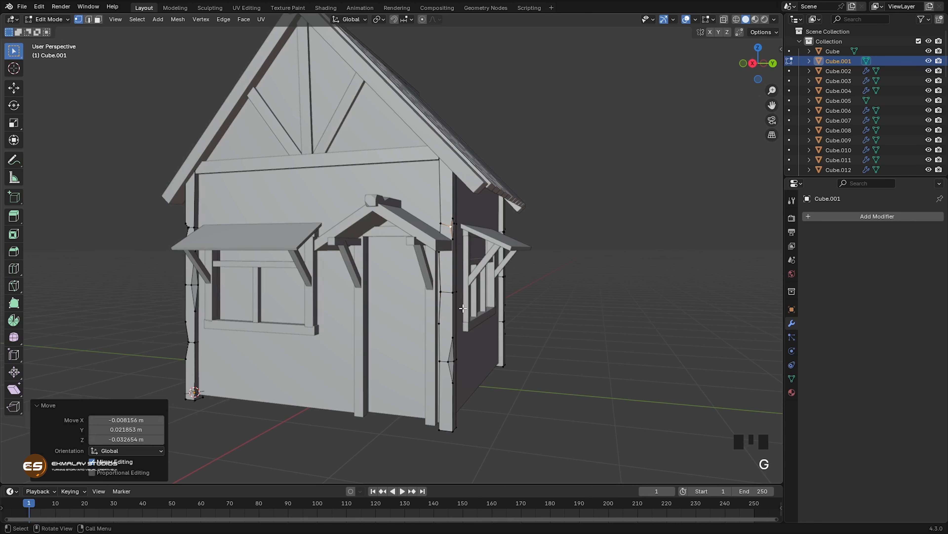
Step: Pull the mid-height vertex on that corner post's outer edge slightly outward, by about 0.015 m
left_click(449, 287)
middle_click_drag(449, 286, 500, 335)
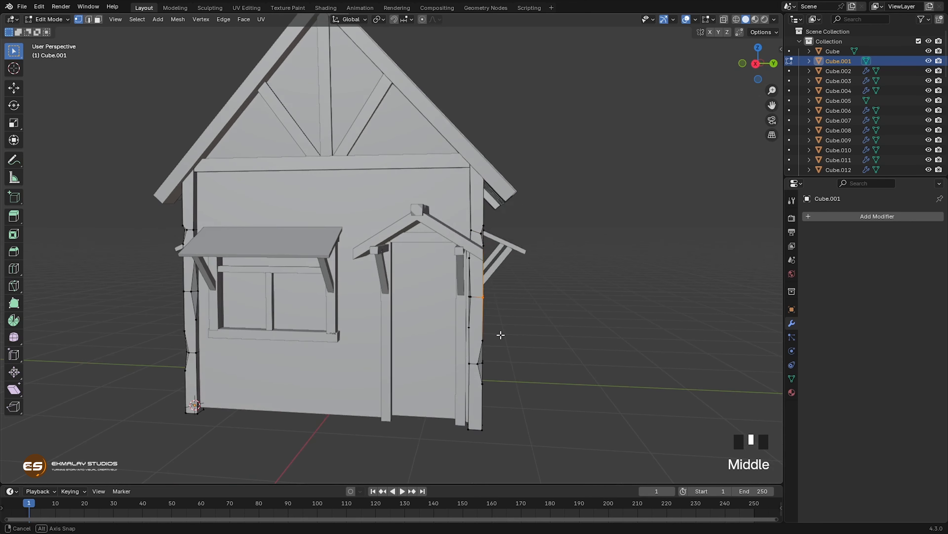
key("g")
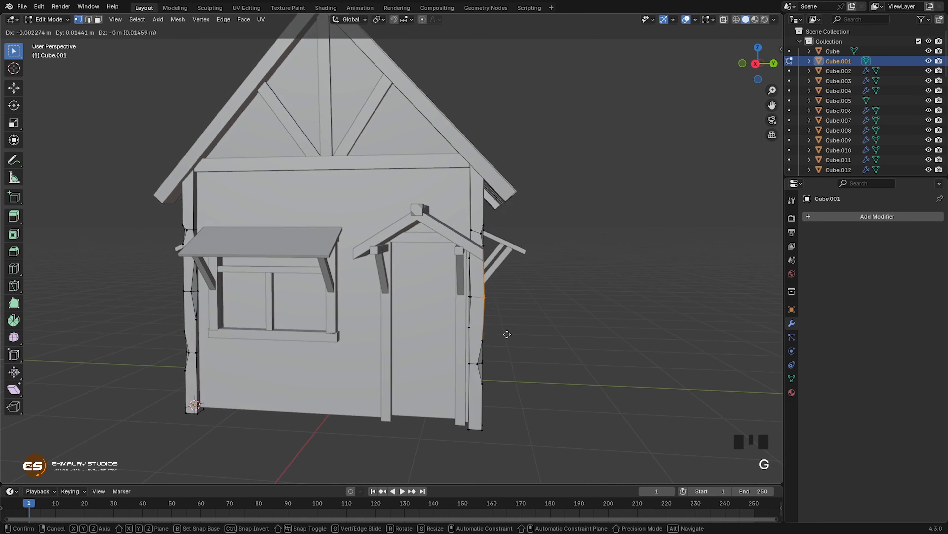
left_click(507, 334)
Step: Move the lower inner-edge vertex of the porch-side corner post about 0.02 m in negative Y and 0.013 m up, and finish editing the posts
middle_click_drag(503, 360, 506, 357)
left_click_drag(464, 350, 480, 370)
key("g")
left_click(490, 375)
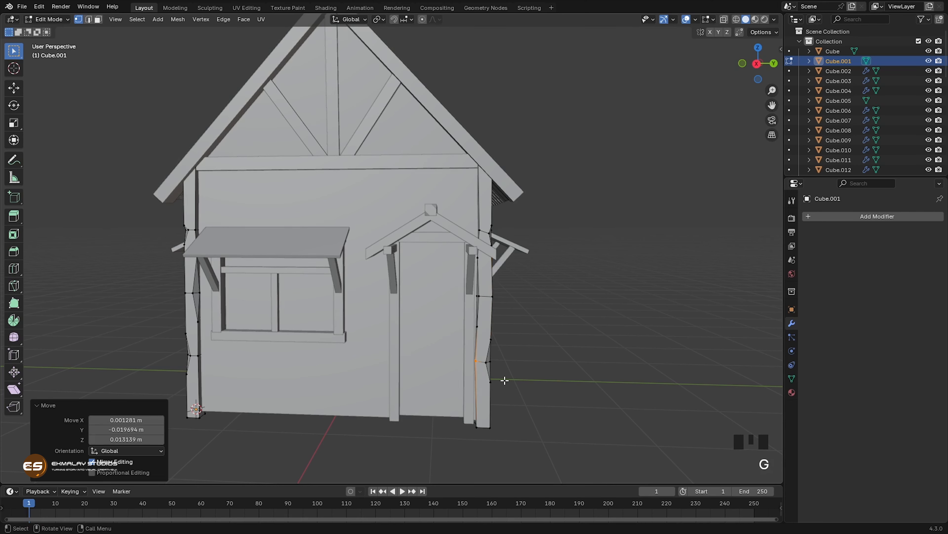
middle_click_drag(505, 380, 529, 360)
key("Tab")
Step: Add three evenly spaced loop cuts across the horizontal beam at the base of the front gable
scroll(503, 366, "down", 2)
middle_click_drag(370, 221, 367, 214, "shift")
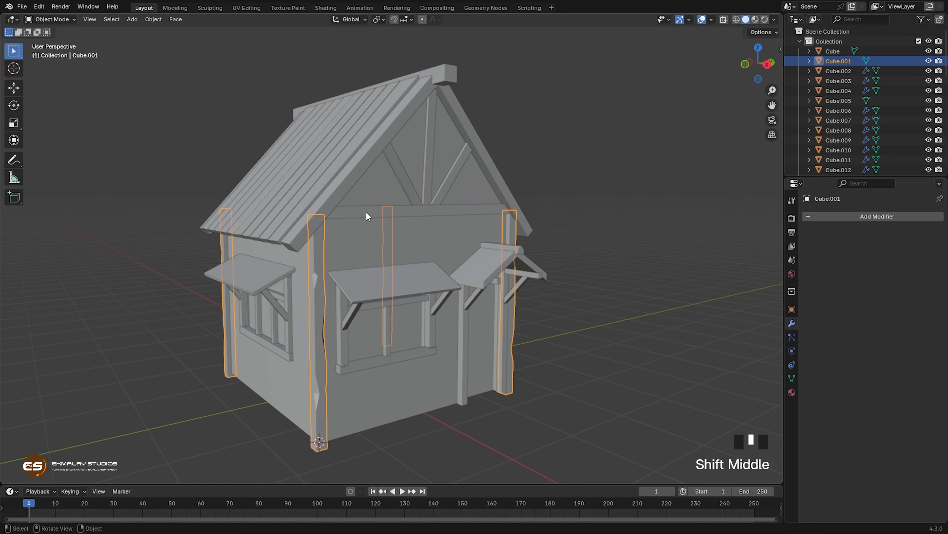
left_click(388, 278)
middle_click_drag(388, 277, 403, 292)
scroll(406, 259, "up", 1)
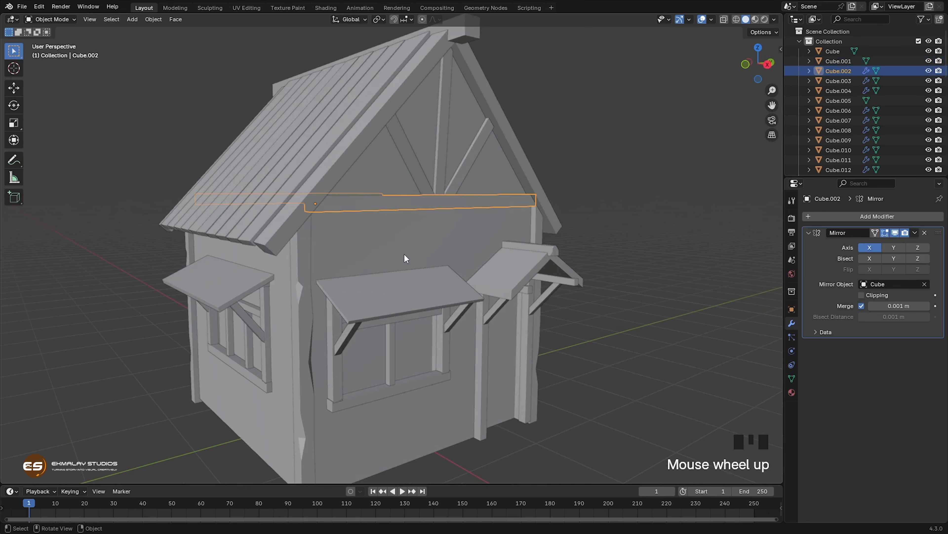
key("Tab")
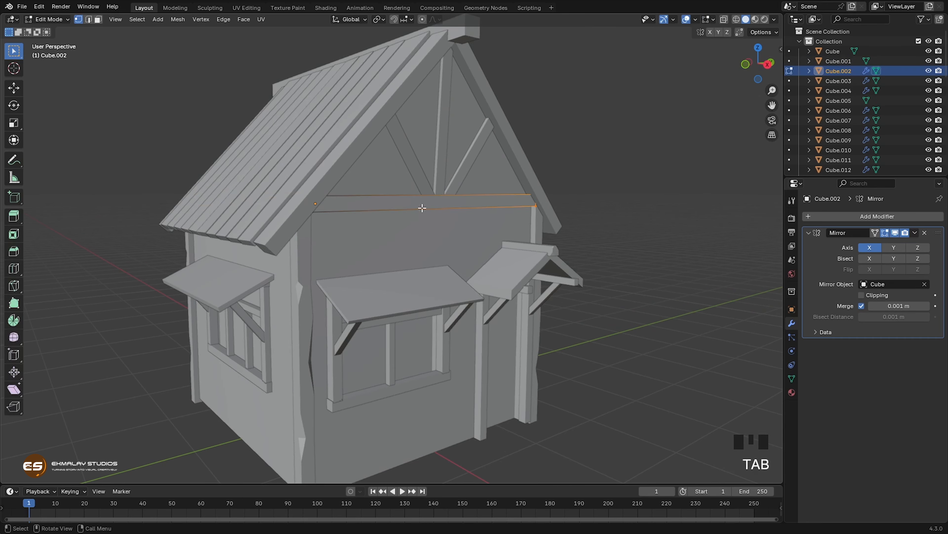
key("ctrl+r")
scroll(421, 208, "up", 1)
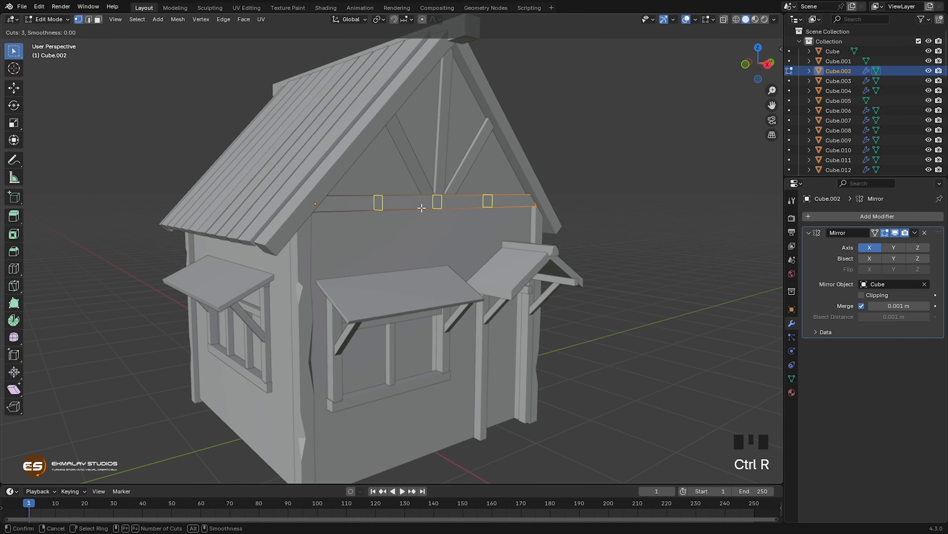
left_click(422, 208)
left_click(423, 207)
Step: Vertex-bevel the lower vertex of the beam's window-side cut and slide one bevel vertex toward the beam's middle by a factor of about 0.425
middle_click_drag(432, 237, 423, 239)
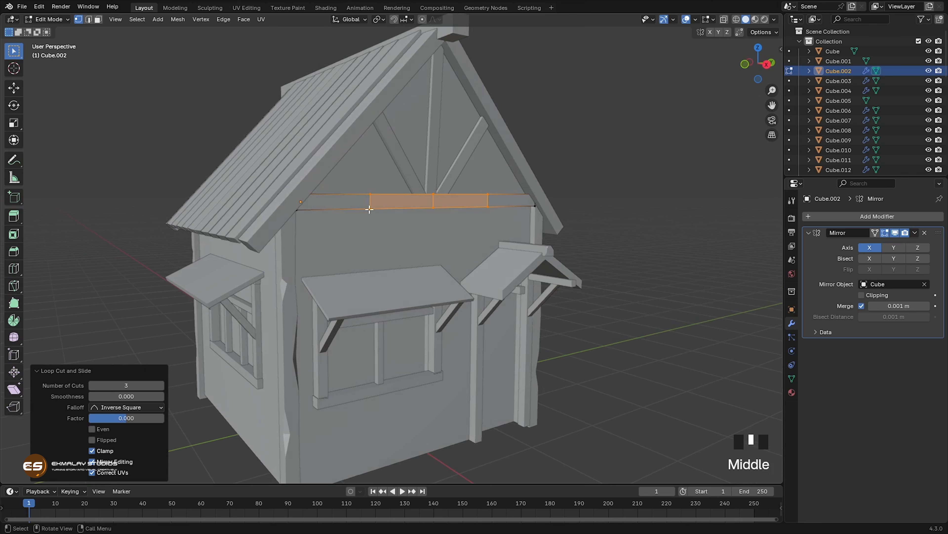
left_click(370, 209)
key("ctrl+shift+b")
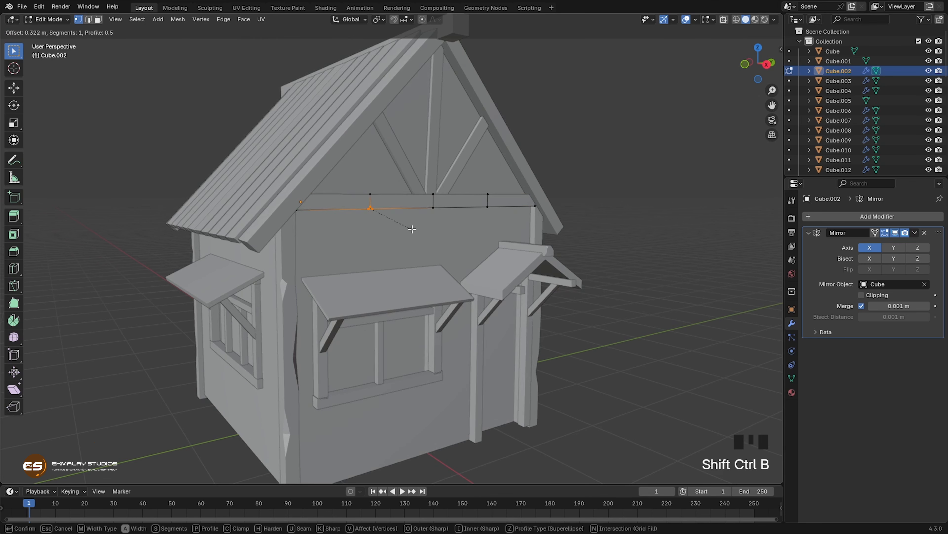
left_click(395, 218)
left_click(374, 208)
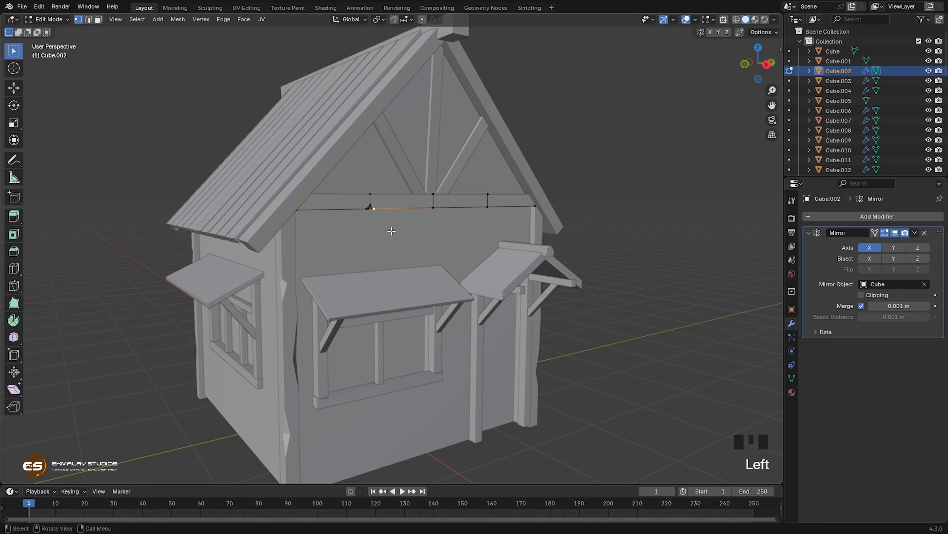
key("g")
key("g")
left_click(378, 213)
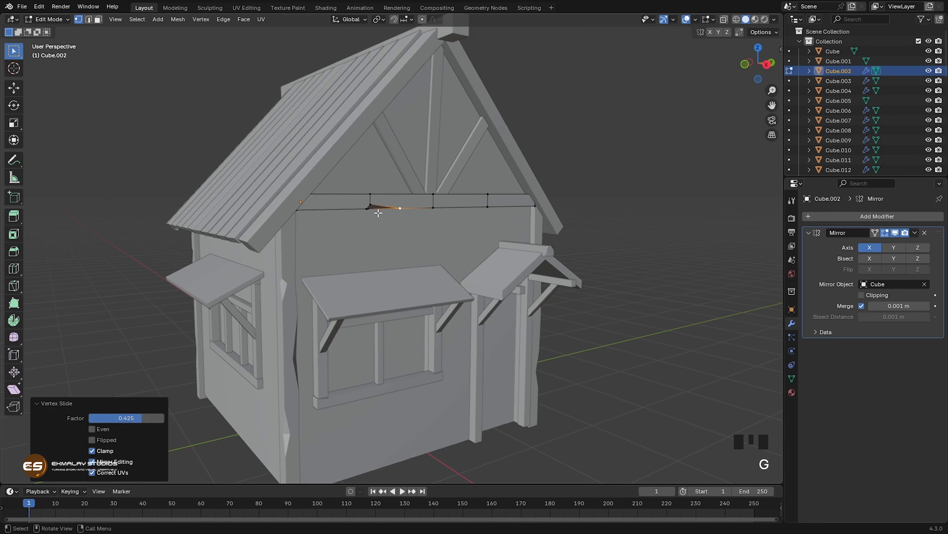
Step: Slide the opposite bevel vertex along the beam's lower edge toward the window-side corner to widen the chip
left_click(365, 211)
key("g")
key("g")
left_click(356, 228)
left_click(368, 206)
left_click(375, 217, "shift")
Step: Vertex-bevel the upper vertex of the beam's porch-side cut and slide the resulting vertex outward along the top edge
left_click(455, 197)
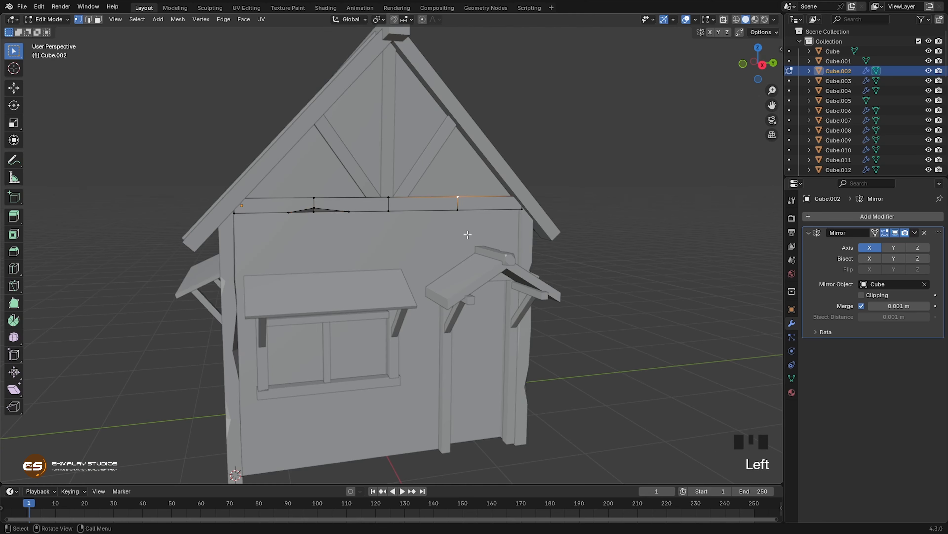
key("ctrl+shift+b")
left_click(456, 196)
key("g")
key("g")
Step: Nudge the beam's edge vertices out of line, including the upper centre vertex about 0.009 m down
left_click(457, 210)
key("g")
left_click(388, 197)
key("g")
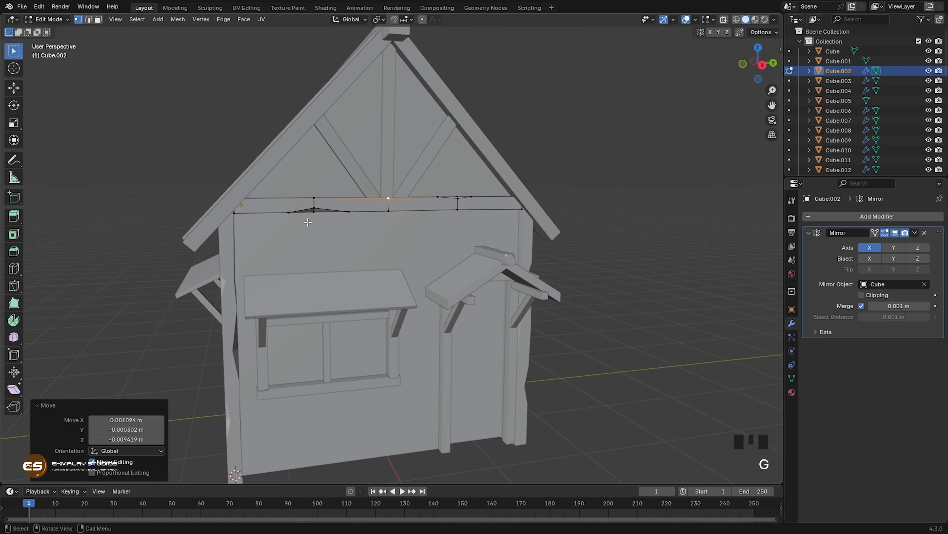
left_click(288, 213)
key("g")
Step: Vertex-bevel the lower centre vertex of the gable beam and slide its porch-side bevel vertex along the lower edge
middle_click_drag(364, 216, 353, 216)
left_click(353, 215)
key("ctrl+shift+b")
left_click(387, 250)
key("g")
key("g")
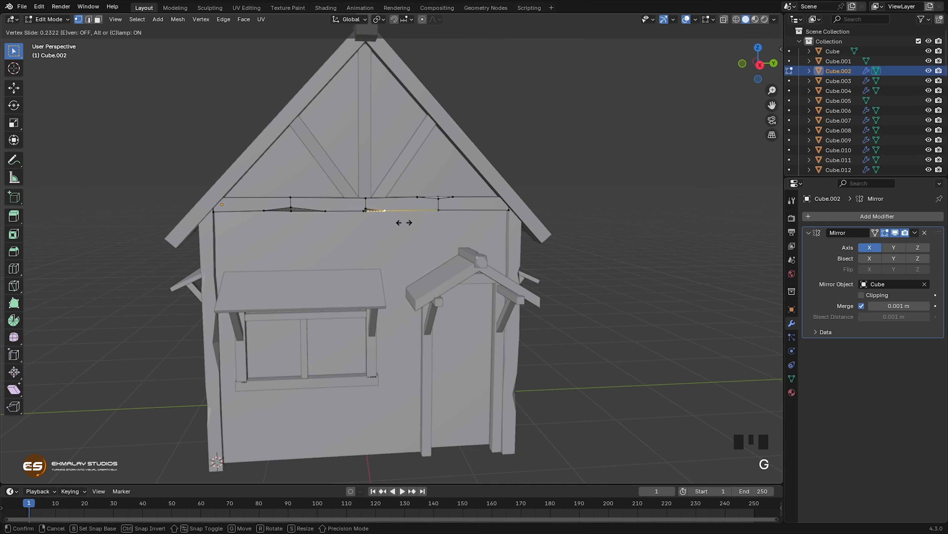
left_click(344, 272)
Step: Shift the upper vertex of the beam's window-side cut slightly and finish editing the beam
middle_click_drag(343, 272, 390, 268)
middle_click_drag(437, 290, 385, 280)
key("g")
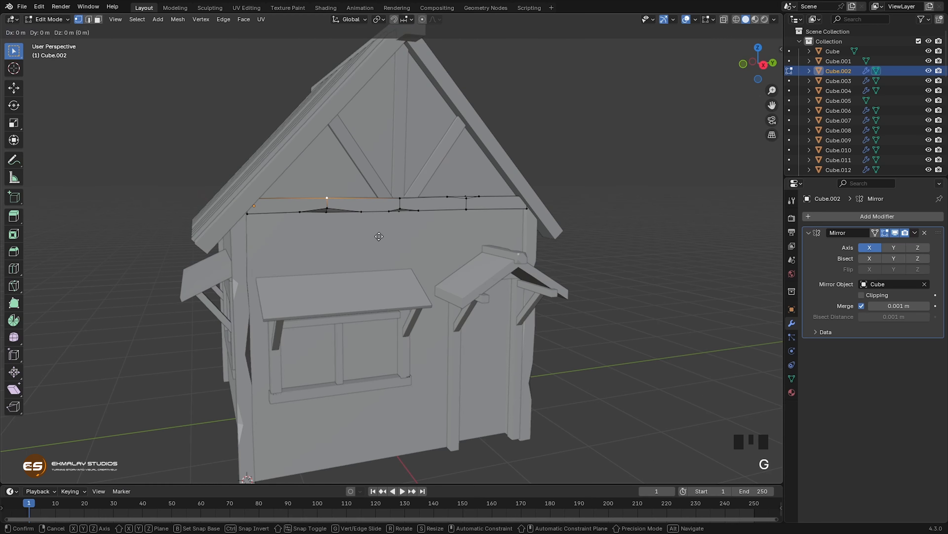
key("Tab")
Step: Add three loop cuts across the vertical centre post of the front gable
middle_click_drag(392, 187, 333, 155)
left_click(344, 168)
key("Tab")
key("ctrl+r")
left_click(345, 157)
left_click(345, 157)
Step: Vertex-bevel the middle cut's vertex on the centre post's porch-side edge and slide the bevel vertices along the edge into a long chip
key("1")
key("ctrl+shift+b")
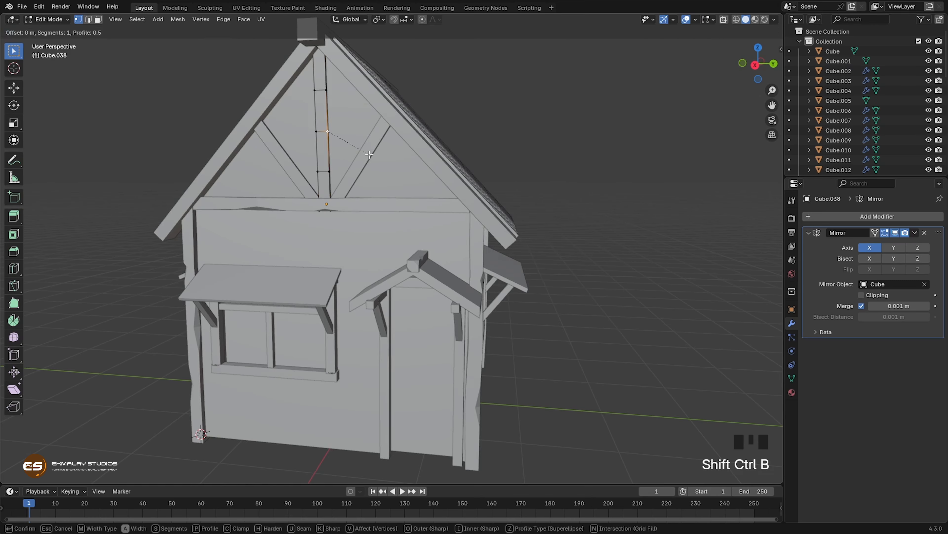
left_click(334, 142)
key("g")
Step: Bevel and slide the lower vertex on the centre post's window-side edge into a second chip, and finish editing the post
key("g")
key("g")
middle_click_drag(356, 239, 390, 251)
left_click(359, 170)
key("ctrl+shift+b")
left_click(359, 169)
Step: Slide the bevel vertices apart along the diagonal brace's outer edge and adjust the chip's inner vertex
key("g")
key("g")
key("Tab")
Step: Add one loop cut across the window-side diagonal gable brace and vertex-bevel its outer-edge vertex
left_click(375, 201)
key("Tab")
key("ctrl+r")
left_click(374, 202)
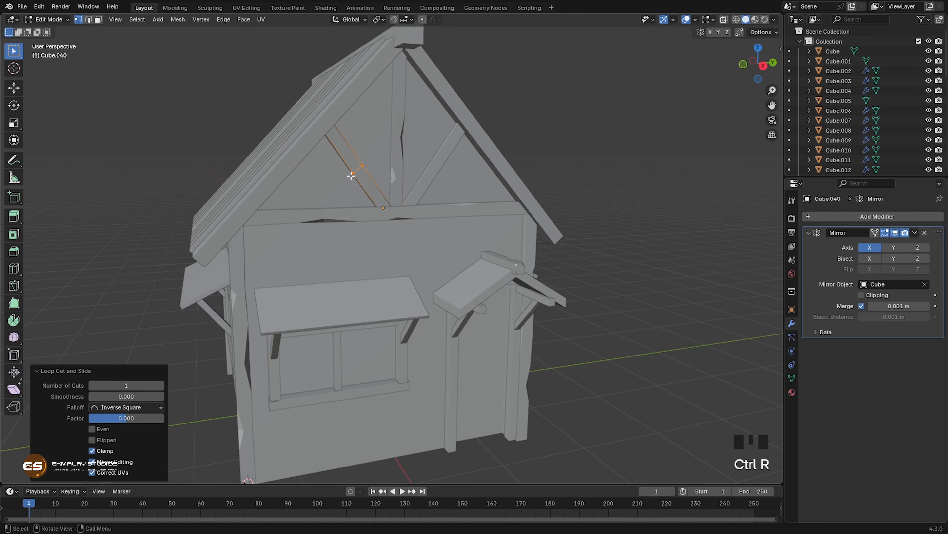
key("ctrl+shift+b")
left_click(379, 198)
key("g")
key("g")
left_click(388, 195)
left_click(356, 171, "shift")
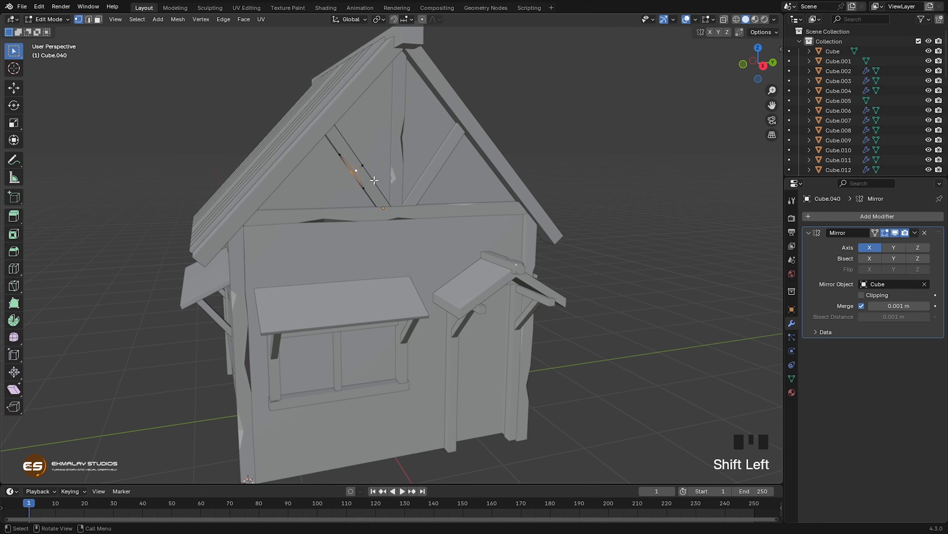
Step: Select all middle vertices of the window-side brace through the mesh and shift them toward the centre post, then finish editing the brace
key("g")
left_click(384, 183)
key("alt+z")
left_click_drag(326, 143, 373, 192)
key("alt+z")
key("g")
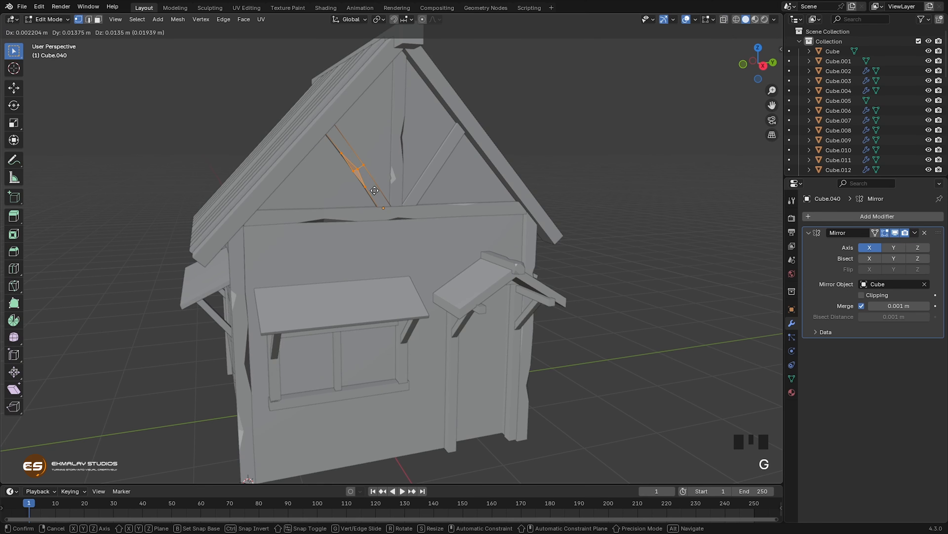
left_click(374, 198)
middle_click_drag(375, 228, 346, 233)
key("Tab")
Step: Add two loop cuts across the porch-side diagonal gable brace and vertex-bevel the lower cut's inner-edge vertex
left_click(390, 187)
key("Tab")
key("ctrl+r")
left_click(383, 185)
key("ctrl+shift+b")
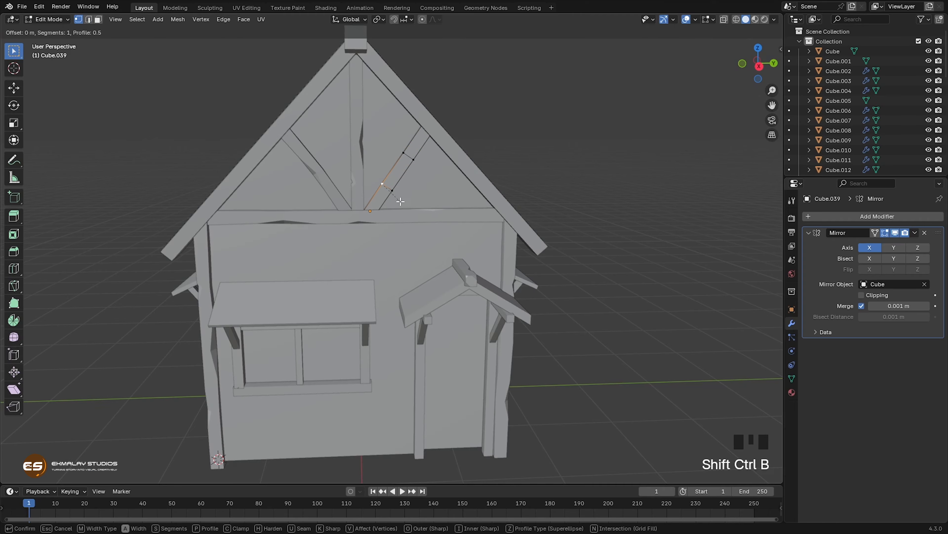
left_click(433, 204)
Step: Slide the bevel vertices along the porch-side brace's edges to lengthen its chips, and finish editing the brace
key("g")
key("g")
left_click(442, 194)
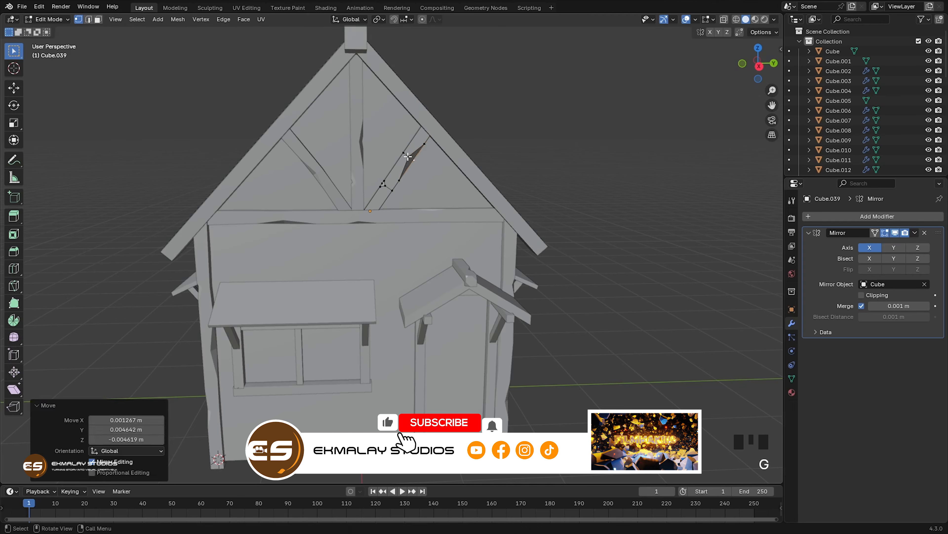
key("Tab")
Step: Open the awning above the front window for mesh editing and triangulate its selected faces
middle_click_drag(442, 224, 434, 313)
scroll(437, 257, "down", 2)
left_click(406, 250)
scroll(459, 312, "up", 2)
scroll(460, 313, "up", 1)
key("Tab")
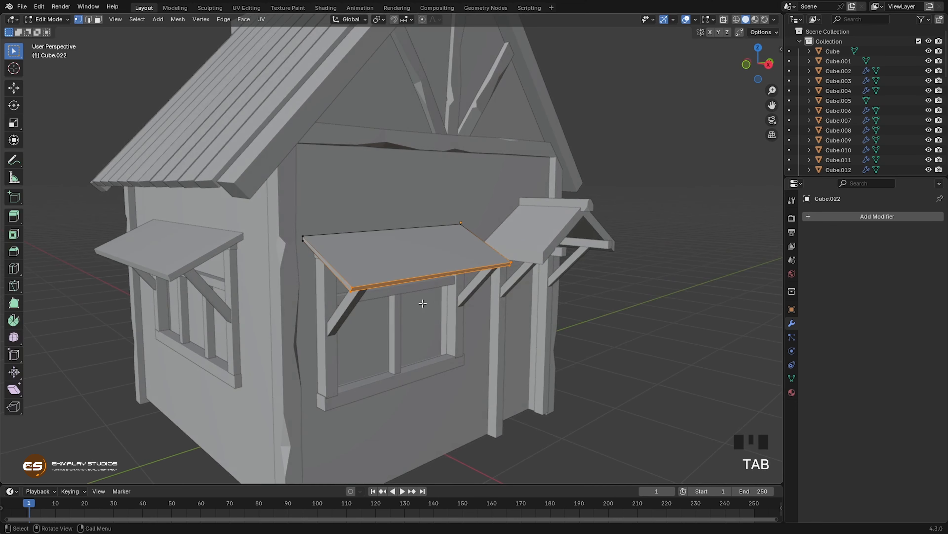
key("ctrl+t")
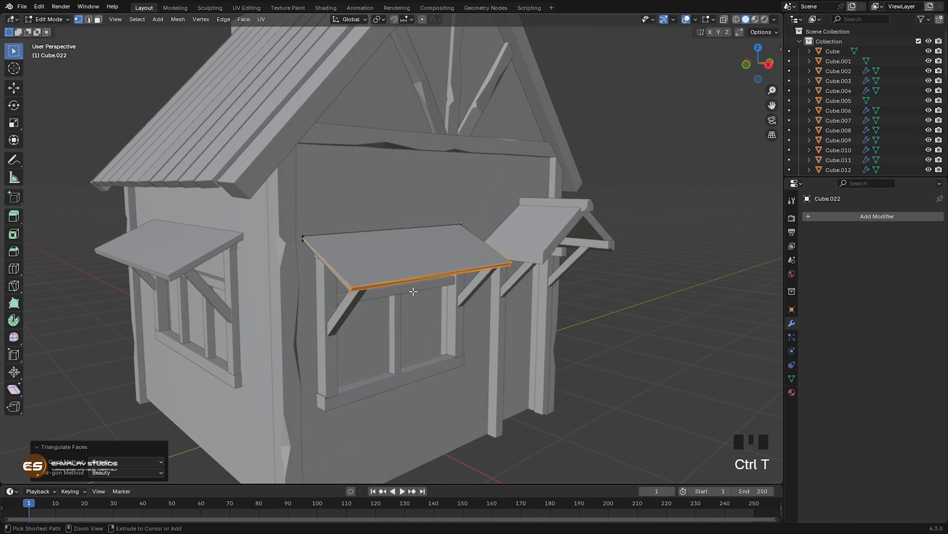
Step: Divide the window awning with two centred loop cuts across its width and one along its length
key("ctrl+r")
scroll(414, 289, "up", 1)
left_click(414, 289)
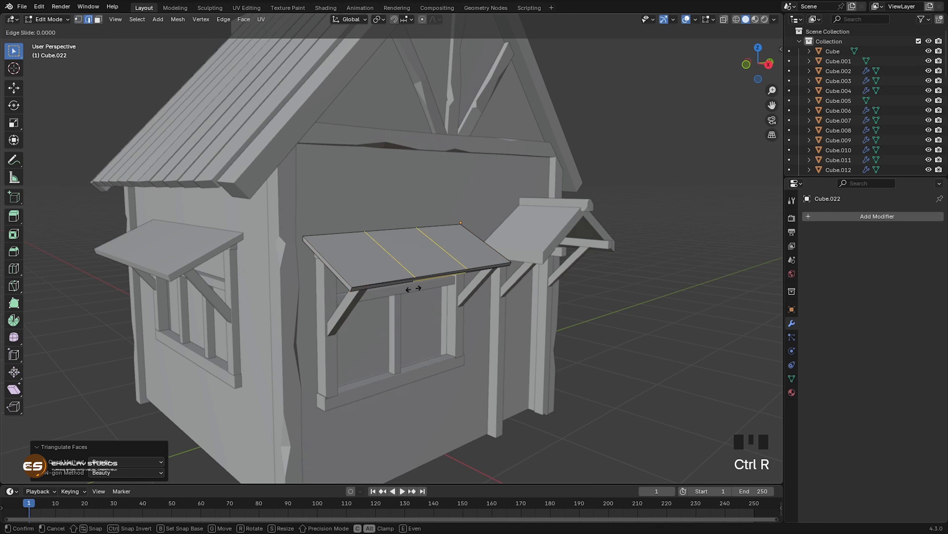
right_click(414, 289)
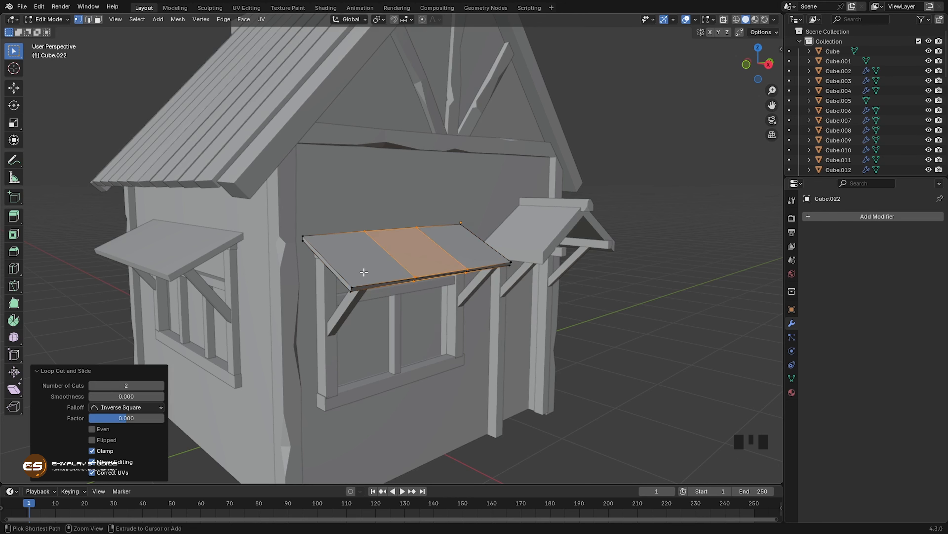
key("ctrl+r")
left_click(338, 268)
right_click(339, 268)
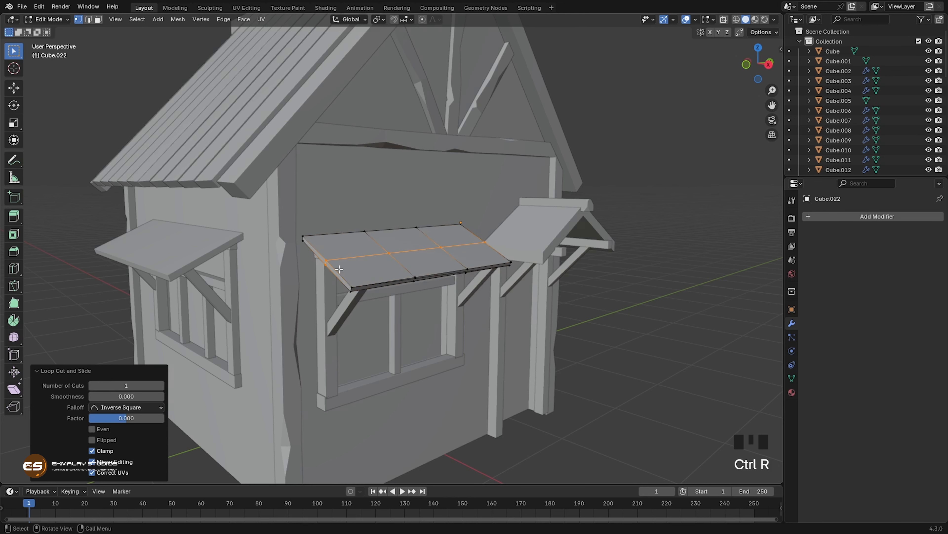
Step: Select the awning's interior loop-cut vertices through the mesh and shift them to make its surface uneven
middle_click_drag(419, 305, 365, 295)
key("alt+z")
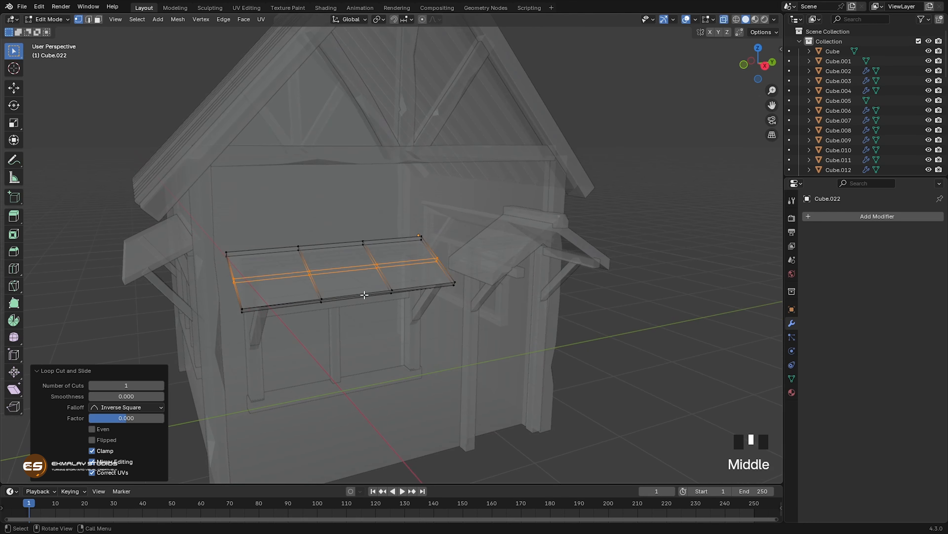
left_click(309, 272)
middle_click_drag(393, 330, 394, 314)
key("alt+z")
Step: Vertex-bevel the porch-side cut's vertex on the awning's front top edge at 0.755 m width and slide one bevel vertex toward the porch
left_click(412, 268)
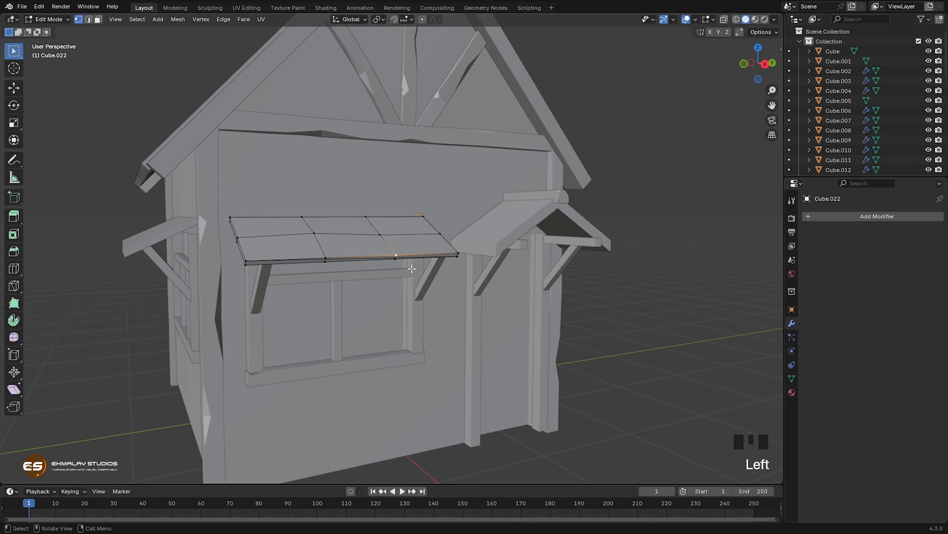
key("ctrl+shift+b")
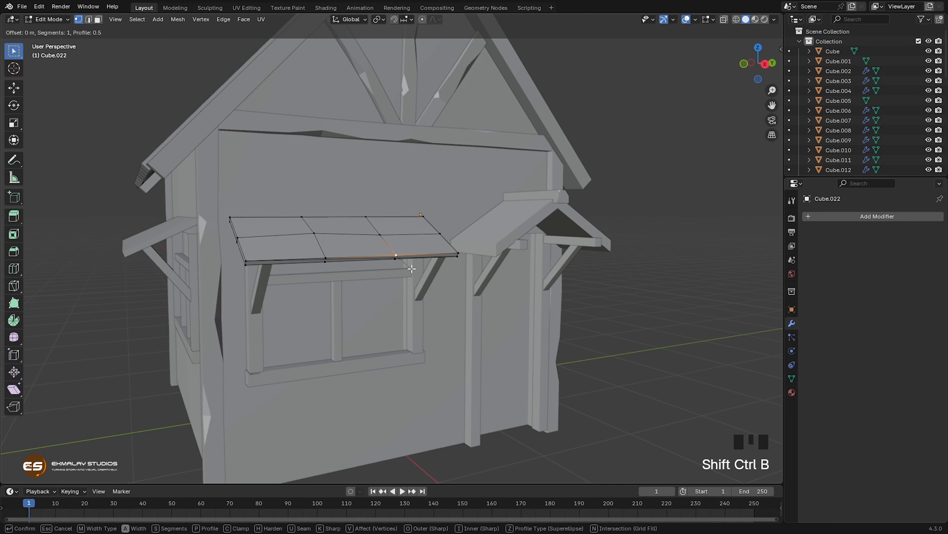
left_click(419, 272)
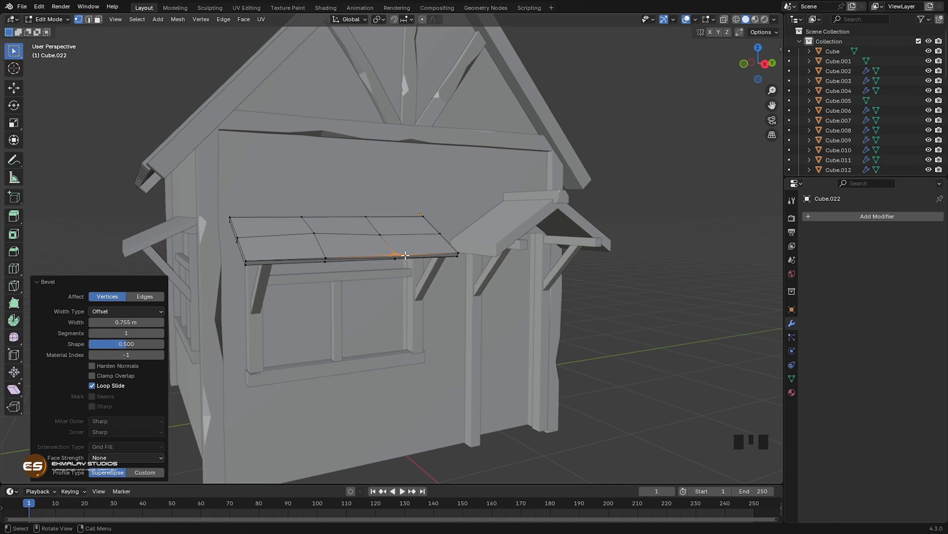
key("g")
key("g")
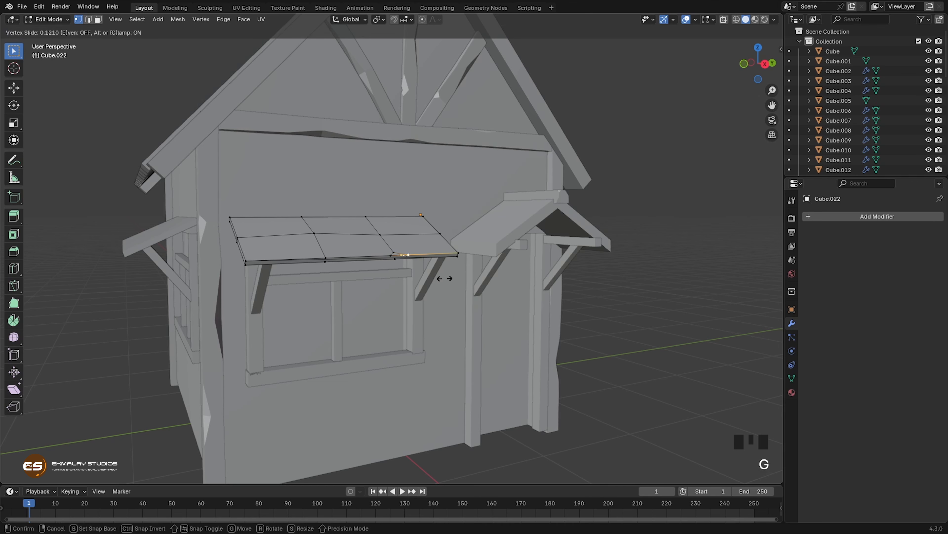
left_click(454, 279)
Step: Slide the other bevel vertex on the awning's front top edge away from the porch by a factor of 0.280
left_click(388, 254)
key("g")
key("g")
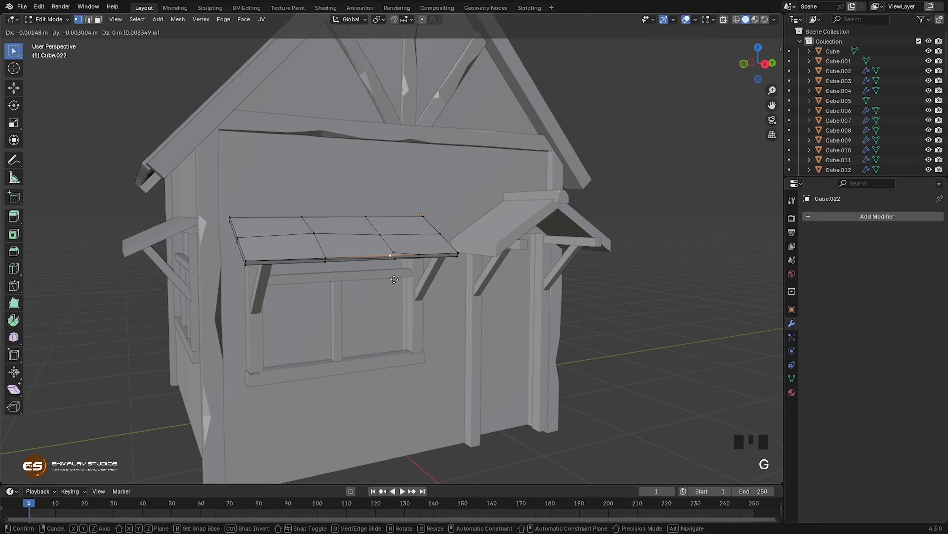
left_click(390, 305)
Step: Vertex-bevel the awning's porch-side front corner at 0.4 m and slide its bevel vertex along the front edge by a factor of 0.448
middle_click_drag(389, 304, 369, 301)
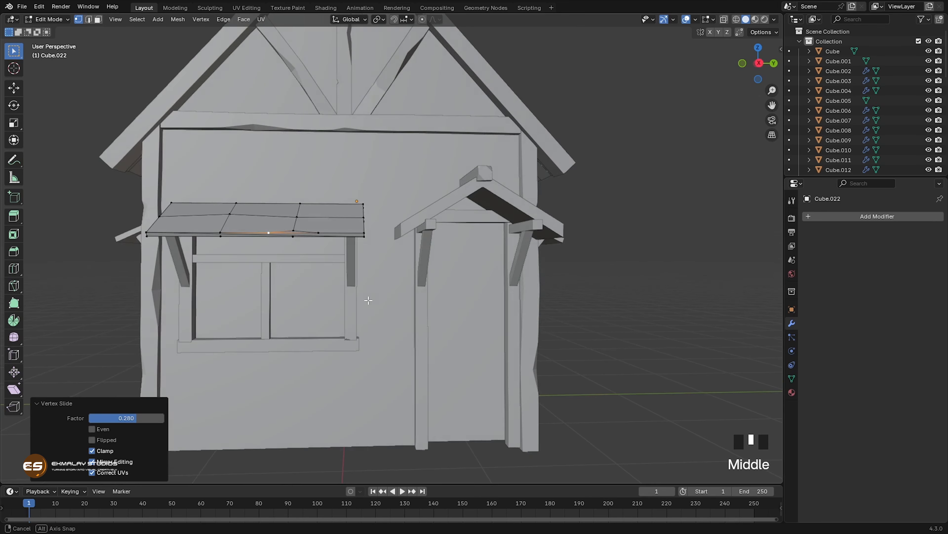
left_click(363, 234)
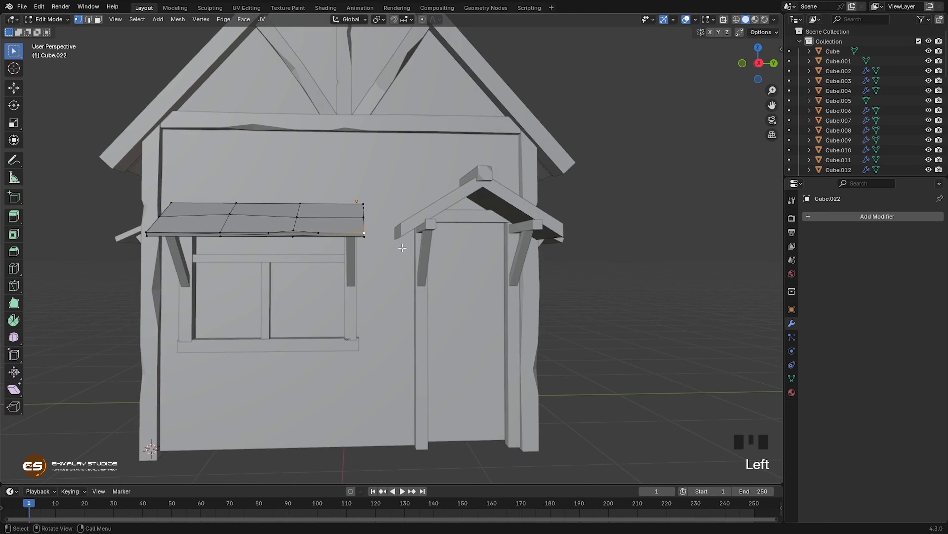
key("ctrl+shift+b")
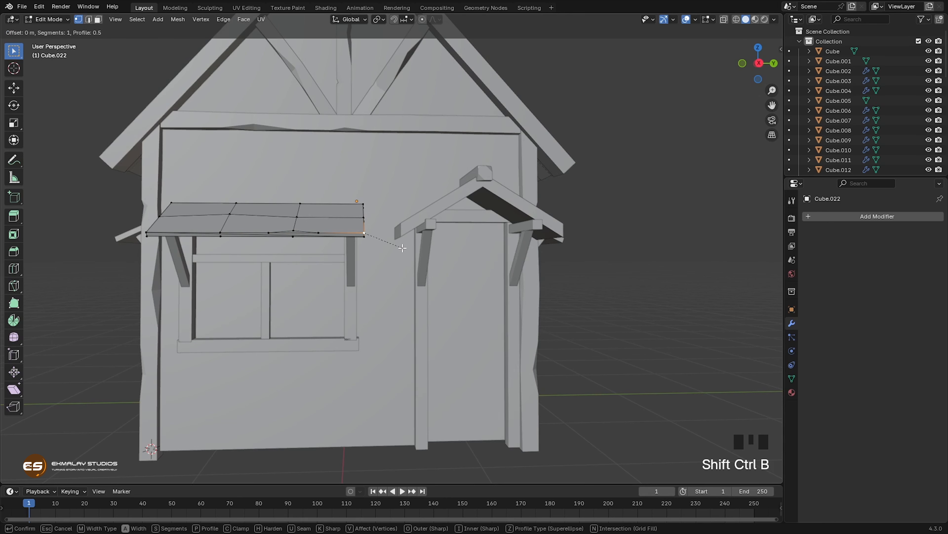
left_click(404, 248)
left_click(360, 234)
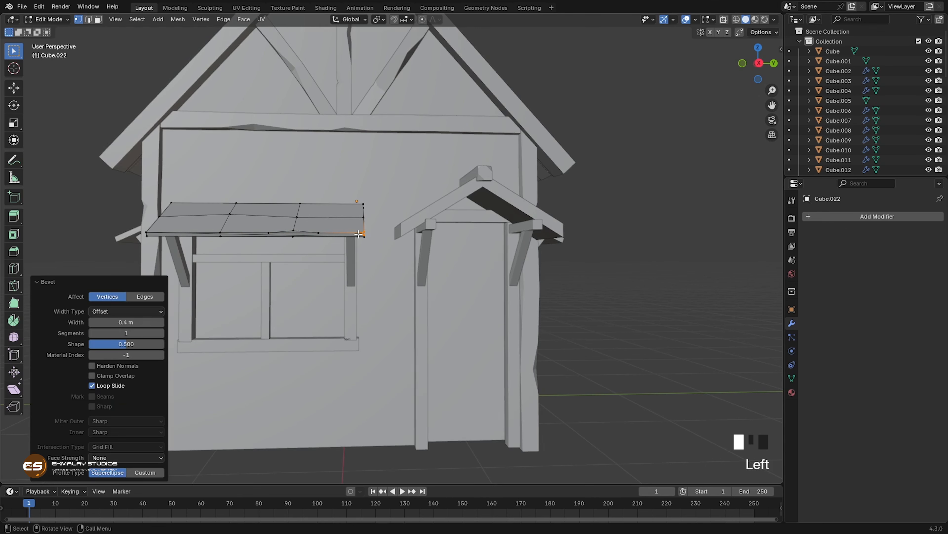
key("g")
key("g")
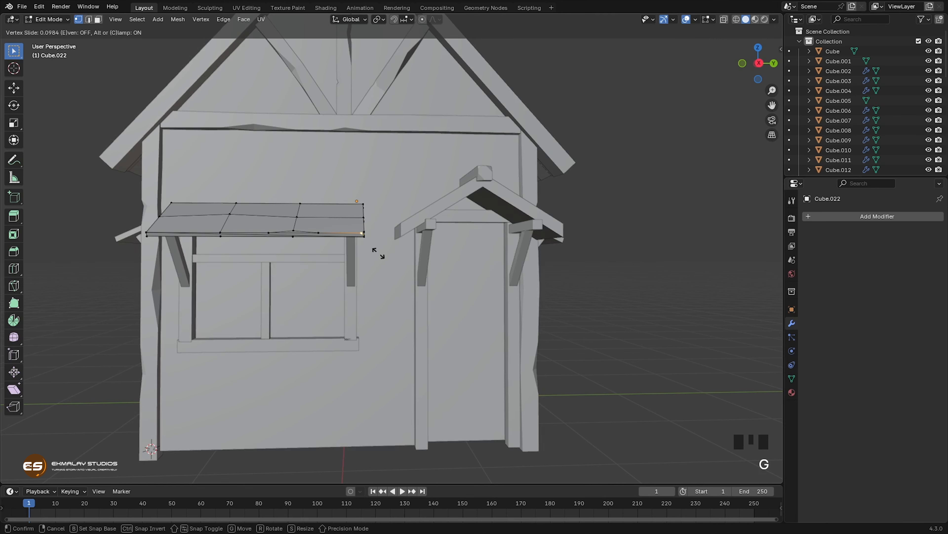
left_click(358, 252)
Step: Lower the awning's front corner farthest from the porch by about 0.02 m
mouse_move(337, 297)
middle_mouse_down()
mouse_move(385, 304)
mouse_move(345, 291)
middle_mouse_up()
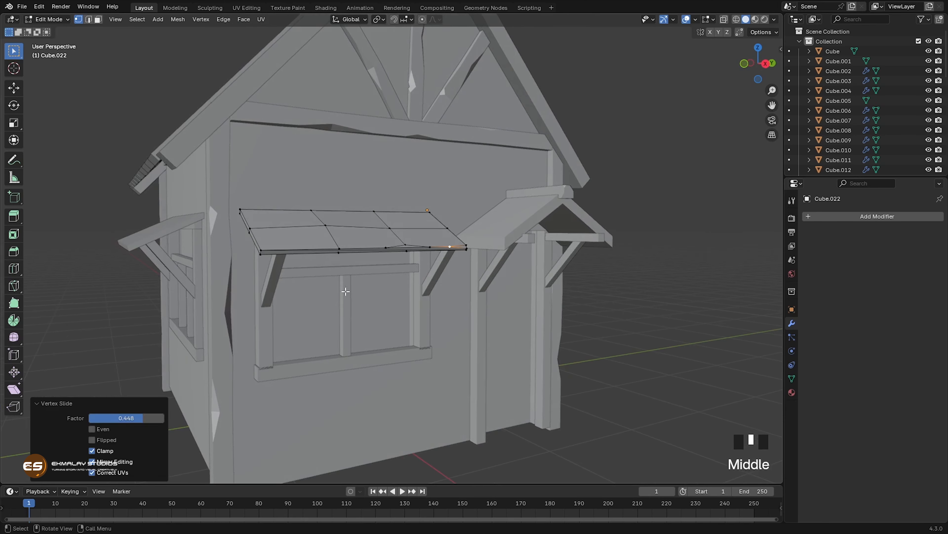
left_click(261, 250)
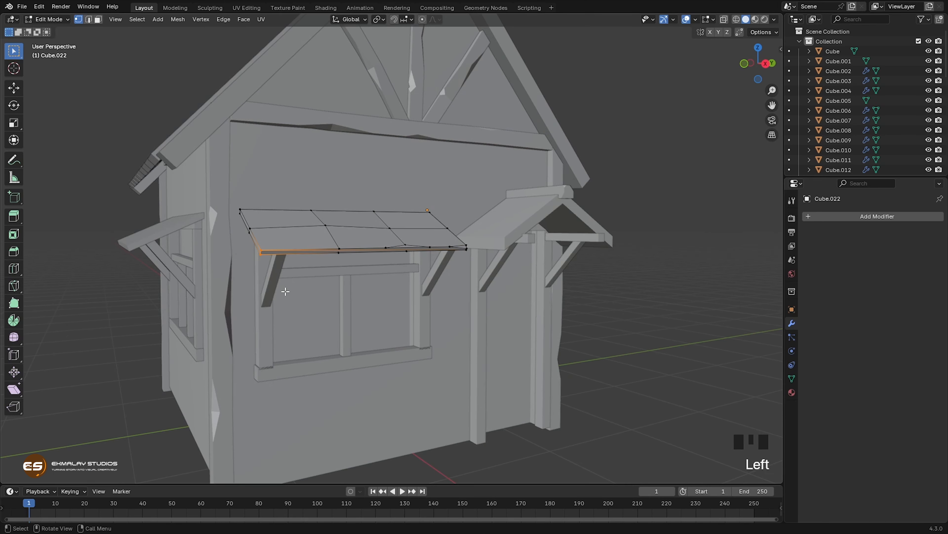
key("g")
left_click(286, 294)
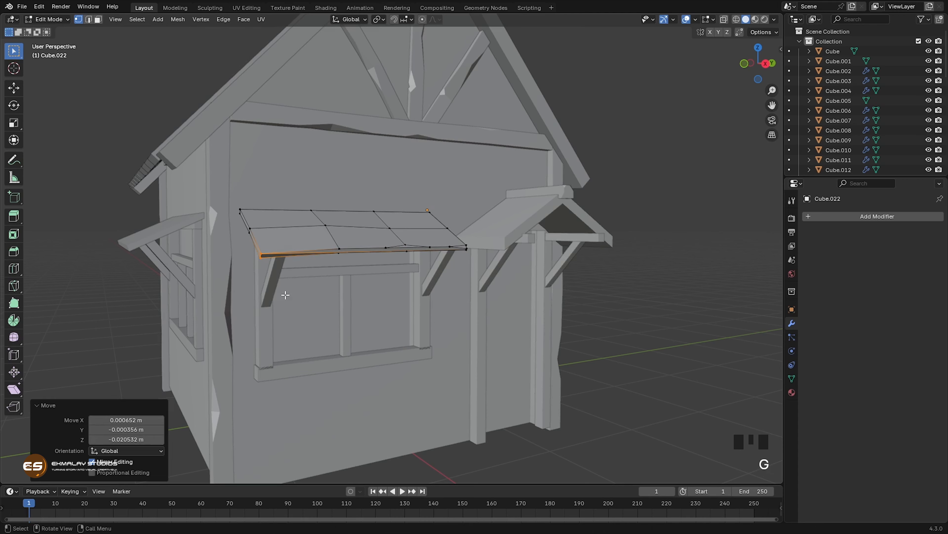
Step: Lower two vertices along the awning's front edge by about 0.014 m each to make the edge wavy
middle_click_drag(285, 294, 313, 212)
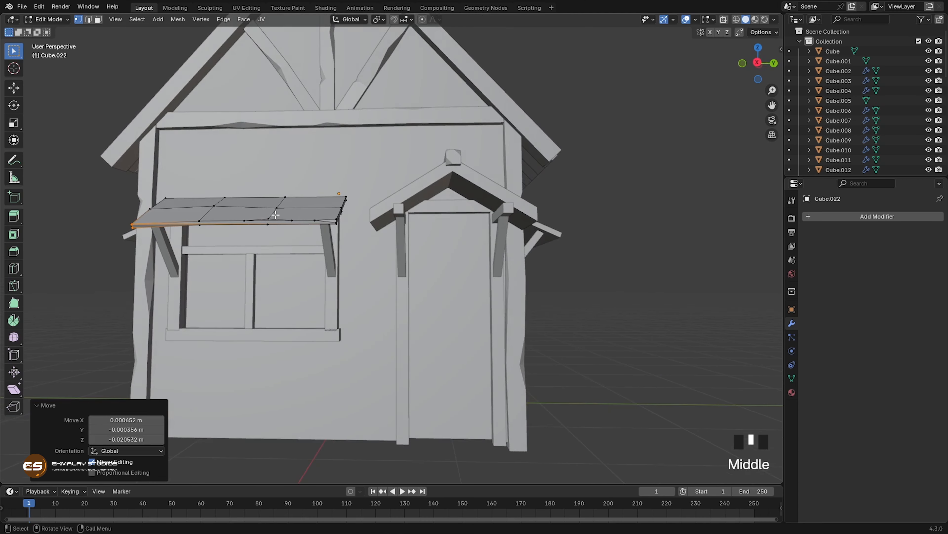
left_click(272, 225)
key("g")
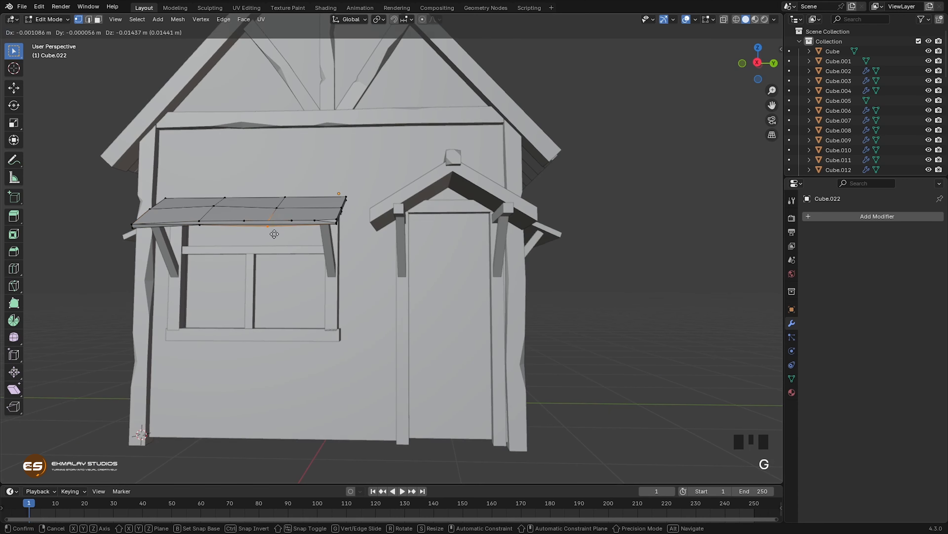
left_click(272, 234)
left_click(242, 220)
key("g")
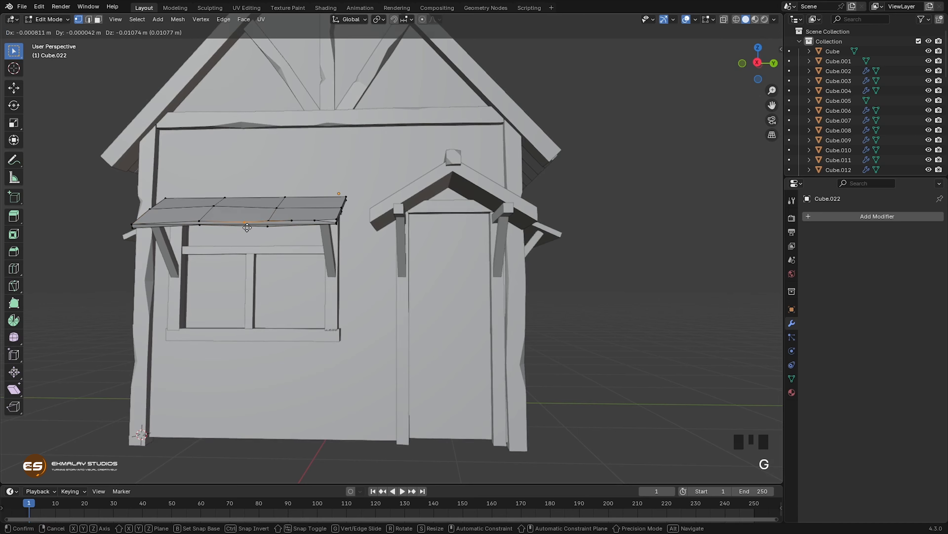
left_click(271, 262)
Step: Lower the mid-slope vertices on both ends of the awning by about 0.019 m and finish editing its mesh
middle_click_drag(271, 262, 286, 248)
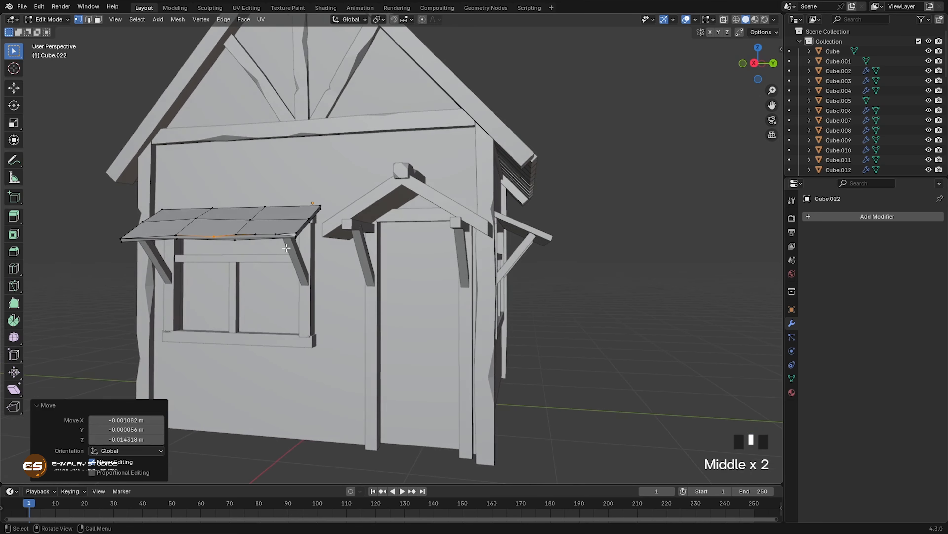
left_click(309, 221)
key("g")
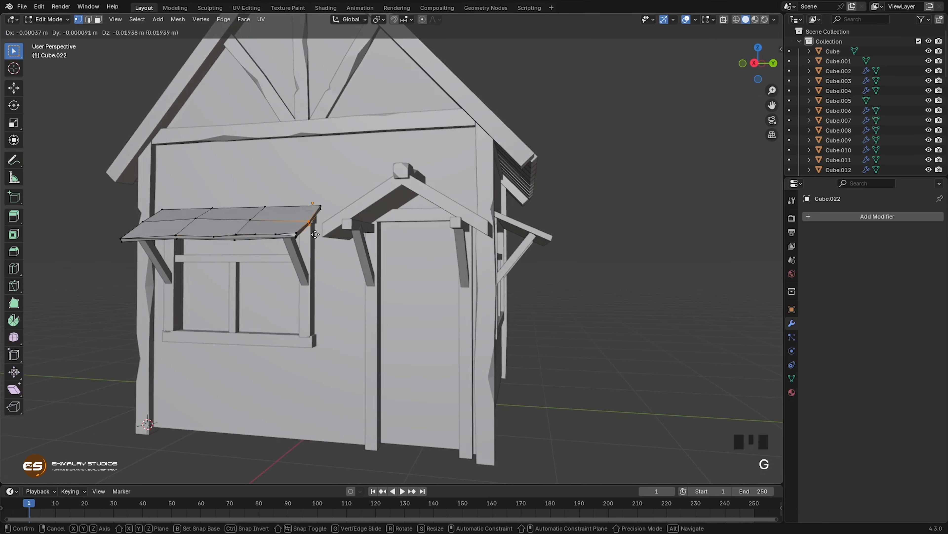
left_click(266, 257)
middle_click_drag(266, 256, 268, 221)
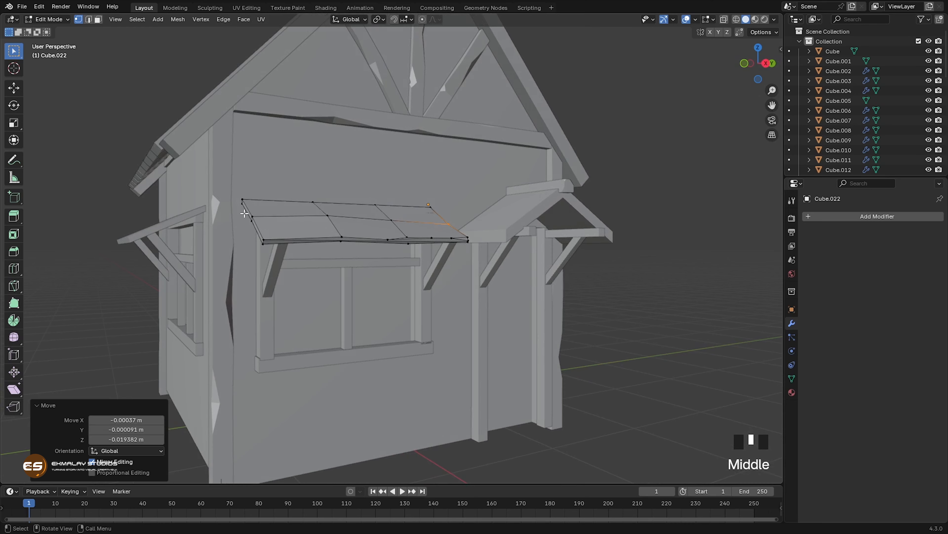
left_click(249, 216)
key("g")
left_click(256, 233)
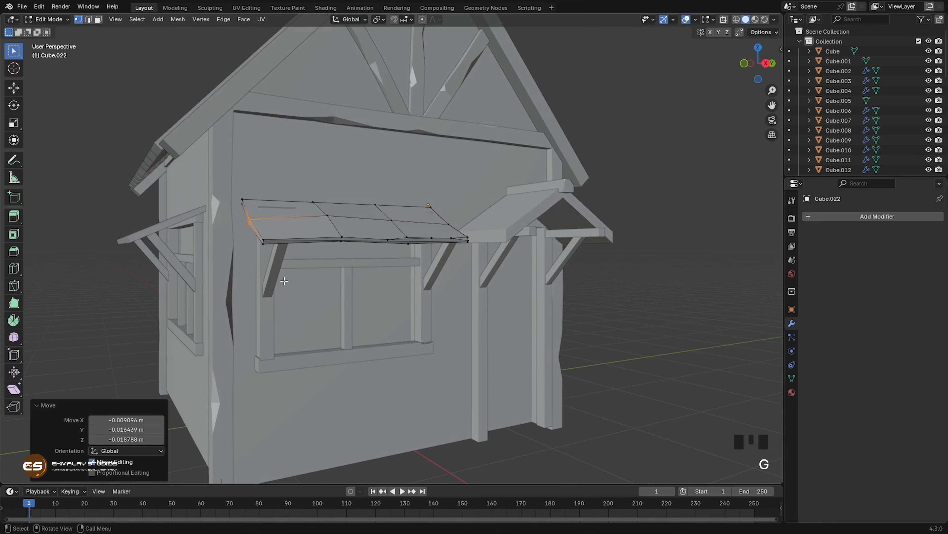
key("Tab")
Step: Open the front window's side post farthest from the porch for mesh editing and add two centred loop cuts across it
middle_click_drag(292, 317, 365, 316)
scroll(358, 323, "down", 2)
left_click(366, 263)
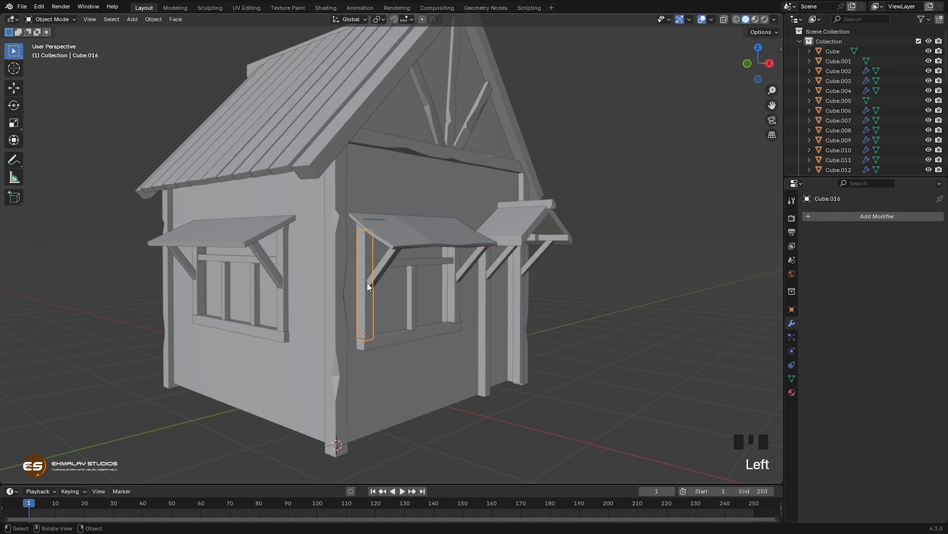
key("Tab")
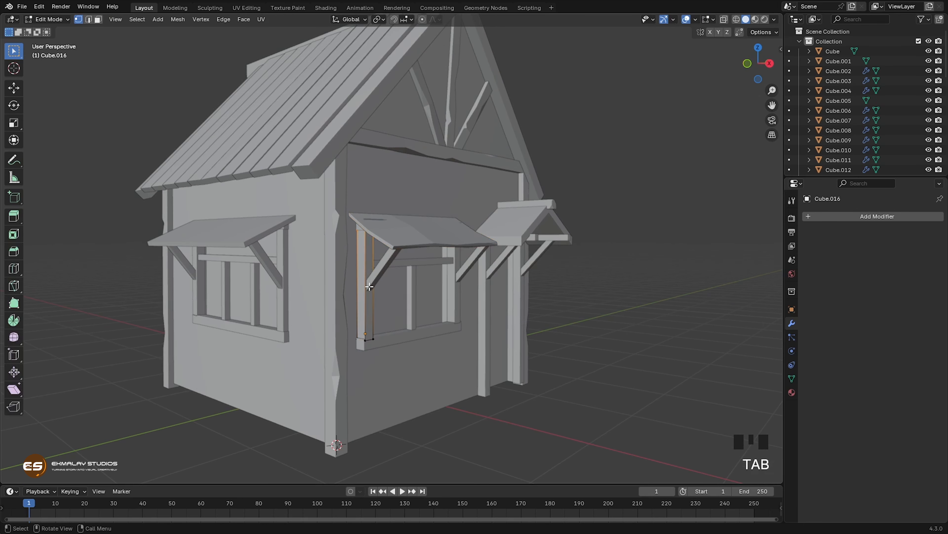
key("ctrl+r")
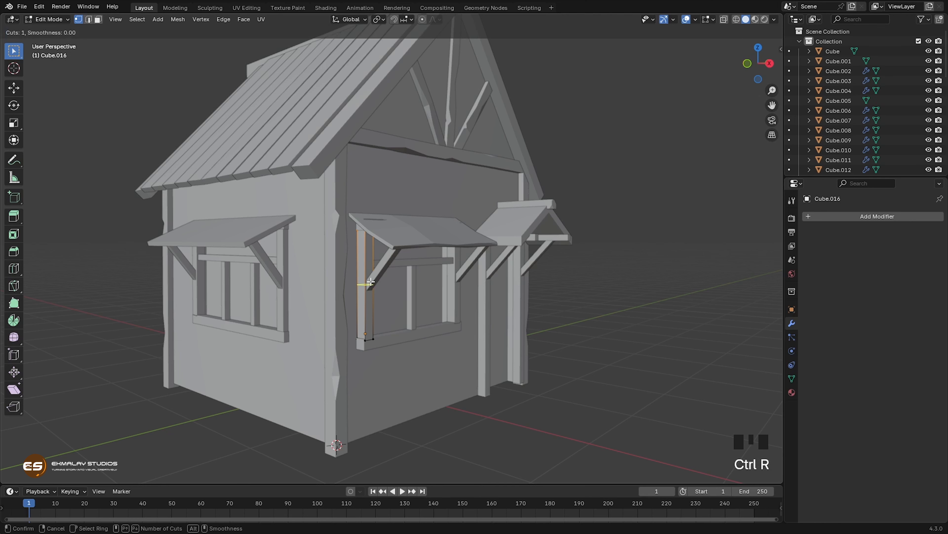
left_click(371, 282)
right_click(371, 282)
Step: Vertex-bevel the post's upper cut on its outer front edge at 0.687 m and the lower cut on its window-side edge at 0.54 m
left_click(373, 279)
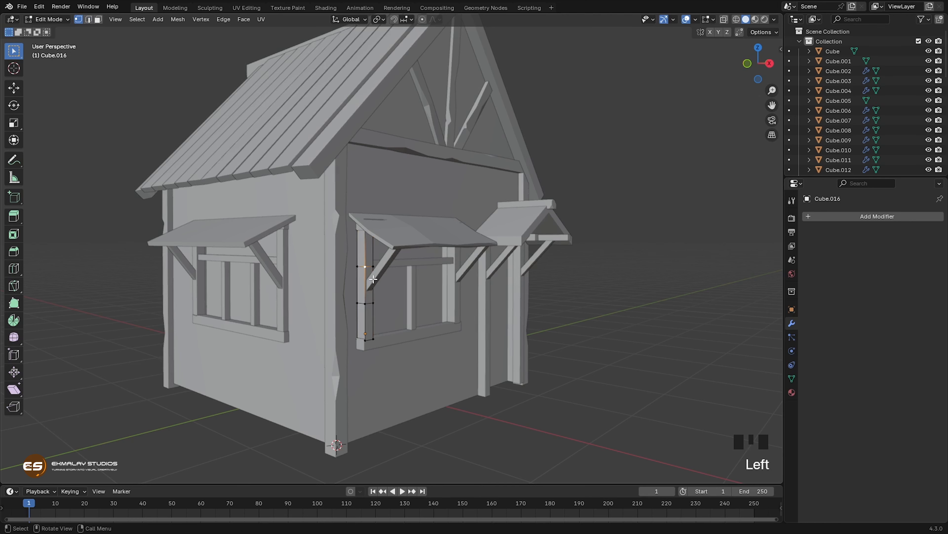
key("ctrl+shift+b")
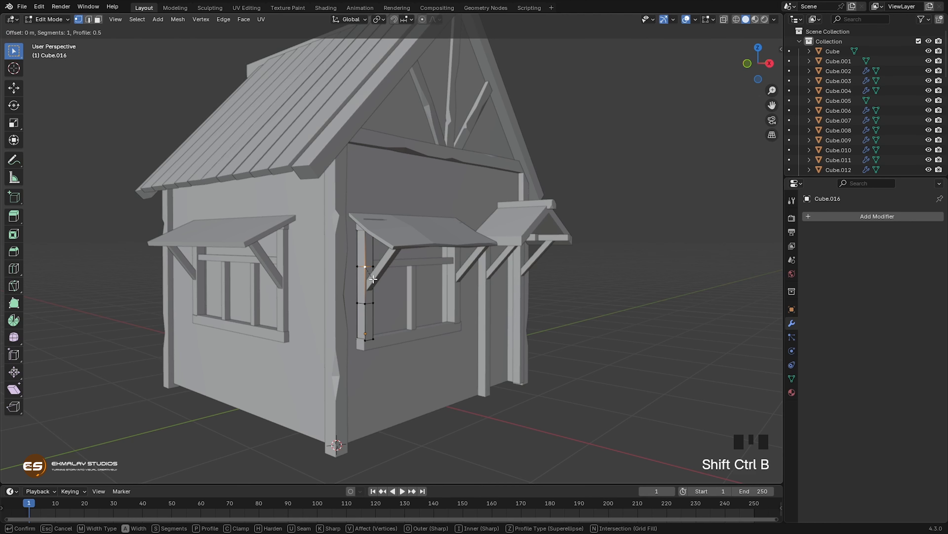
left_click(378, 283)
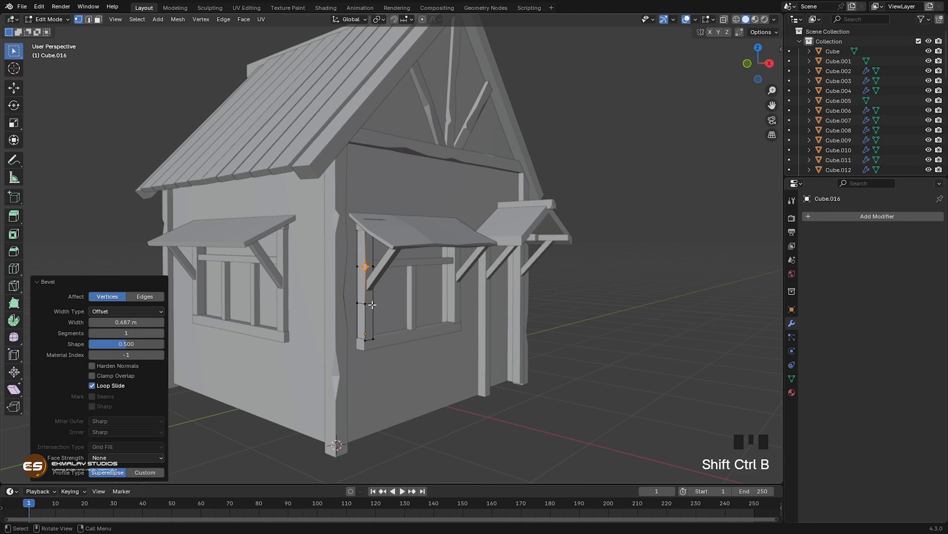
left_click(373, 304)
key("ctrl+shift+b")
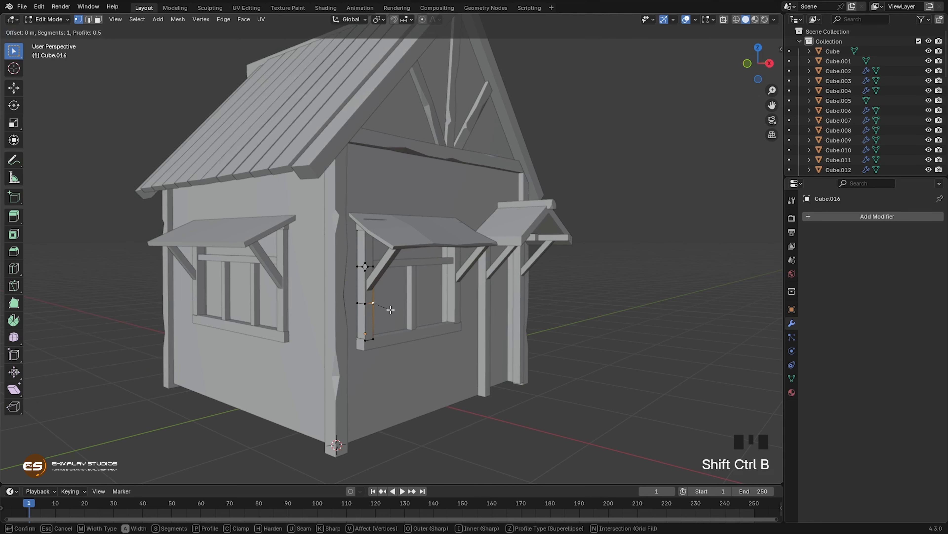
left_click(383, 307)
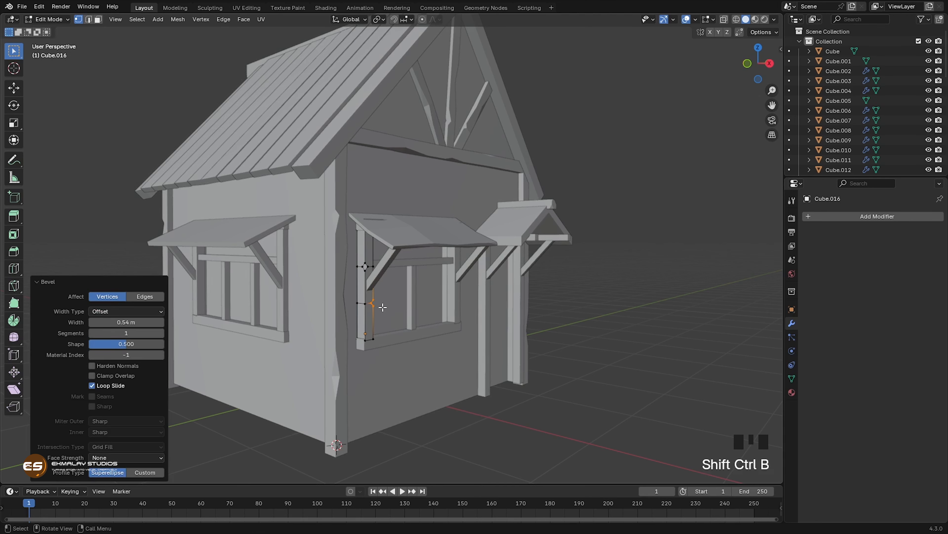
Step: Slide the upper bevel's top vertex up and its bottom vertex down the post's outer edge to lengthen the chip
left_click(366, 265)
key("g")
key("g")
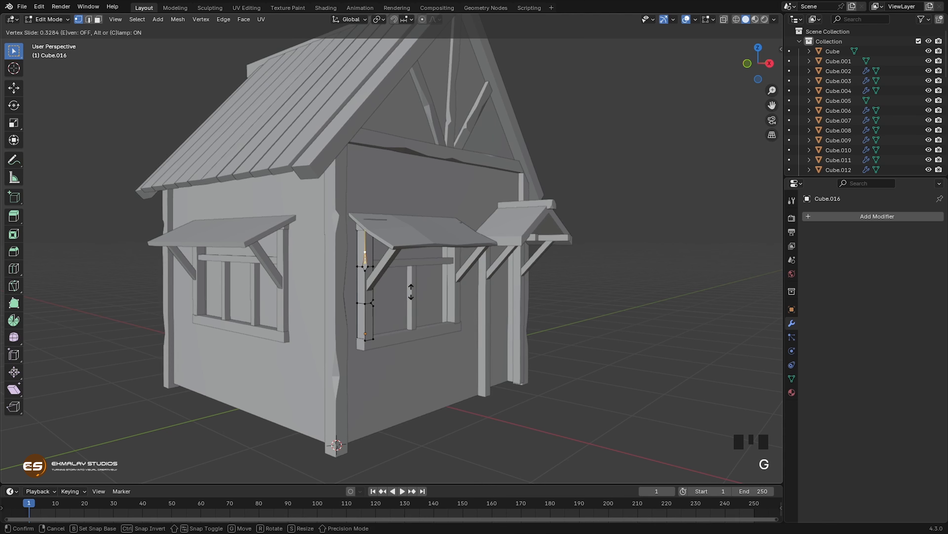
left_click(412, 292)
key("g")
key("g")
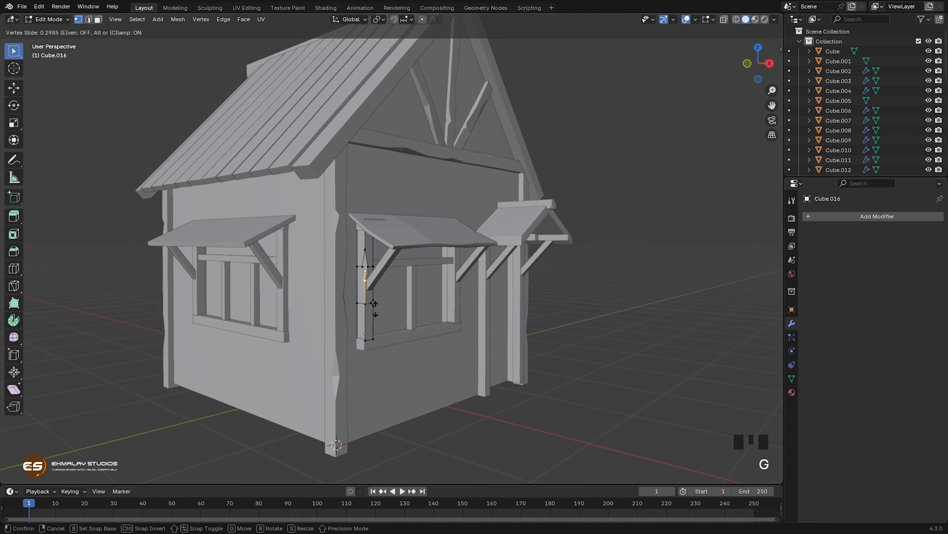
left_click(372, 318)
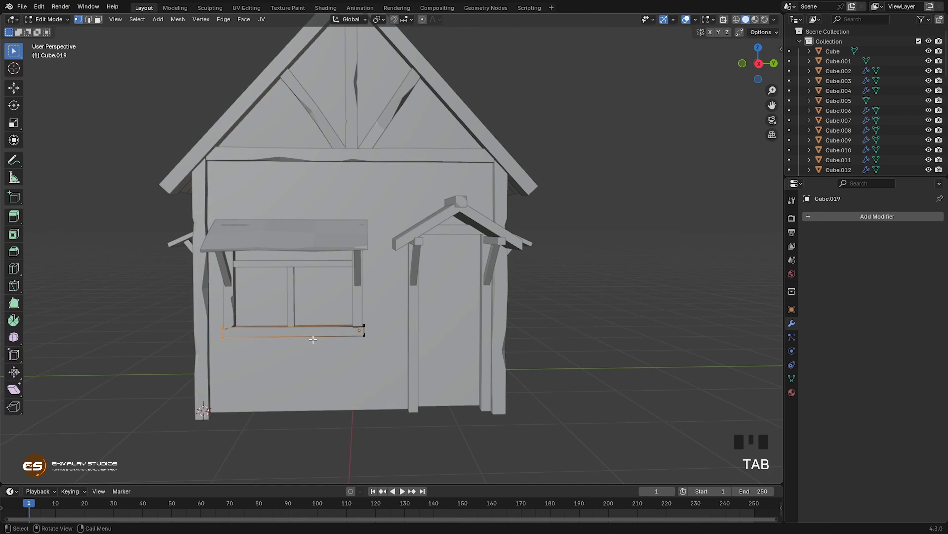
Step: Add two centred loop cuts to the front window's sill and vertex-bevel the porch-side cut's top front vertex at about 1.64 m
key("ctrl+r")
scroll(314, 325, "up", 1)
left_click(315, 326)
right_click(315, 325)
left_click(318, 326)
key("ctrl+shift+b")
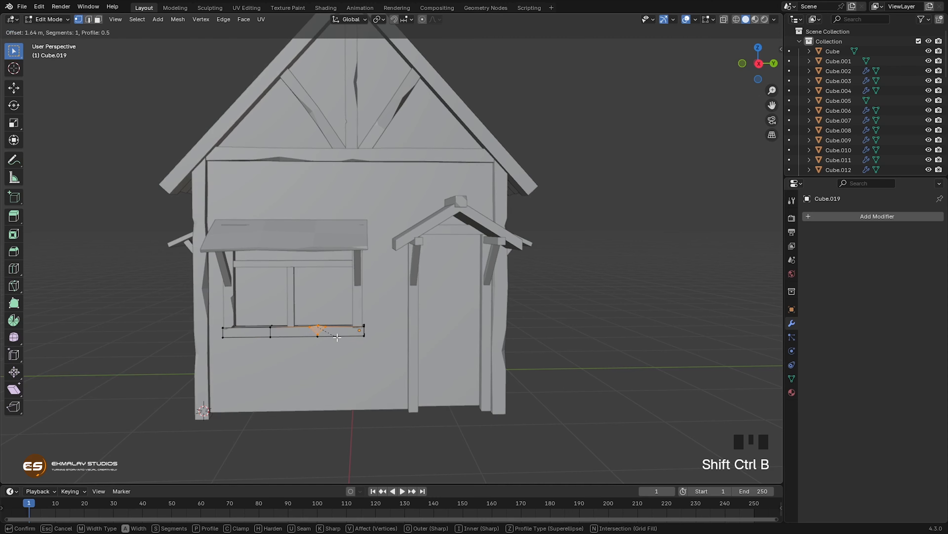
left_click(338, 338)
Step: Slide the sill's bevel vertex along the top front edge away from the porch to widen the chip
left_click(305, 327)
key("g")
key("g")
left_click(367, 394)
Step: Vertex-bevel front corners at both ends of the sill, using 0.683 m at the porch end, and finish editing its mesh
left_click(318, 332)
left_click(318, 326, "shift")
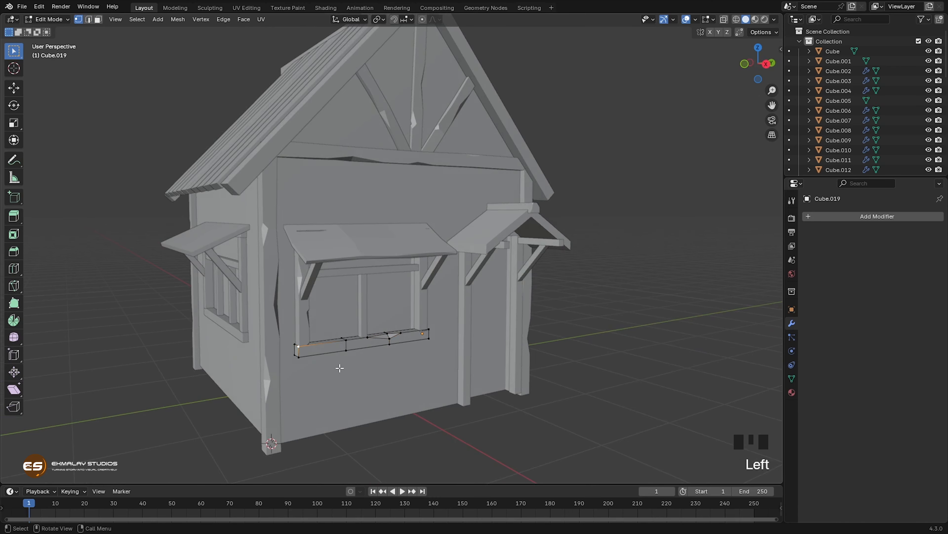
key("ctrl+shift+b")
key("g")
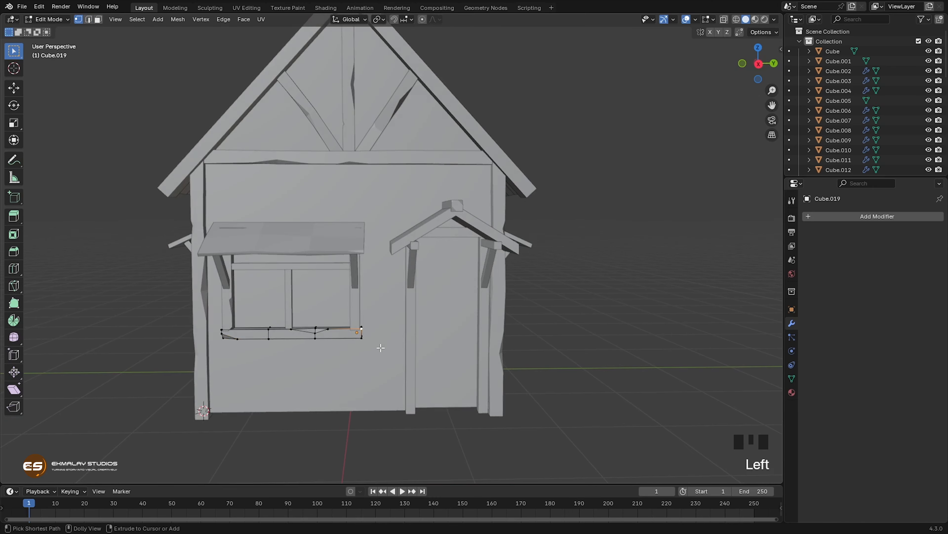
key("ctrl+shift+b")
left_click(385, 351)
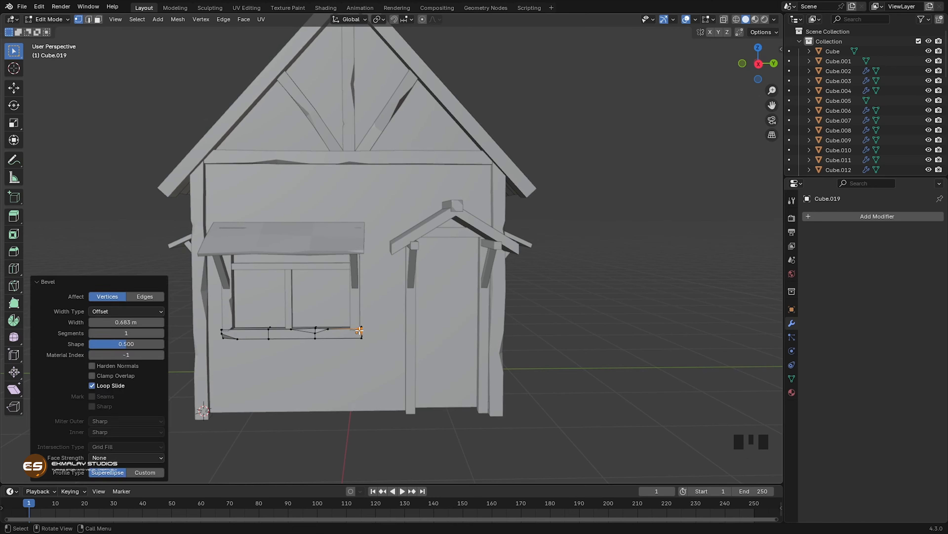
key("Tab")
Step: Open the front window's porch-side post for vertex editing and add two centred loop cuts across it
middle_click_drag(384, 349, 338, 324)
left_click(301, 321)
key("Tab")
key("ctrl+r")
left_click(310, 314)
right_click(311, 315)
key("1")
Step: Vertex-bevel the lower cut on the post's porch-side front edge and slide the bevel vertices apart into a long chip
left_click(301, 310)
key("ctrl+shift+b")
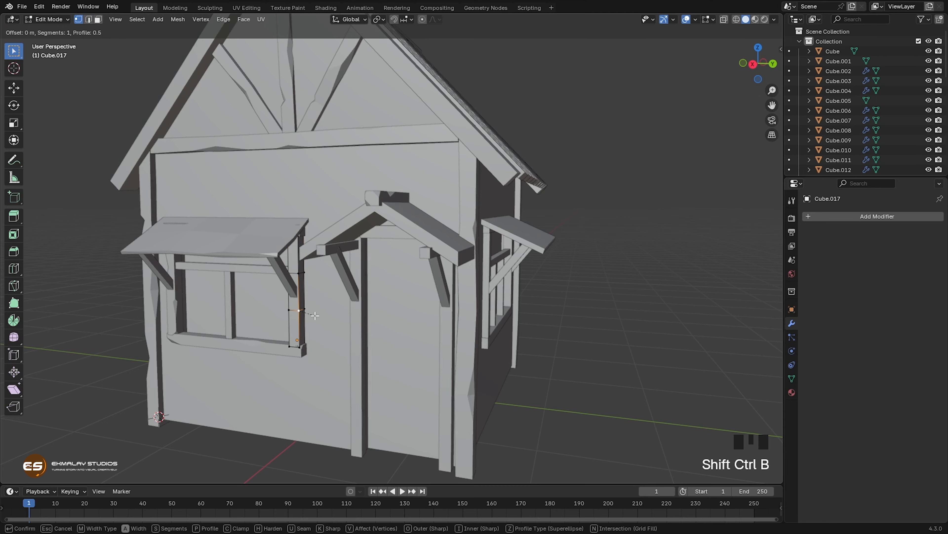
left_click(315, 318)
key("g")
Step: Vertex-bevel the upper cut on the post's window-side edge and slide the bevel vertices apart along that edge
key("g")
left_click(303, 310, "shift")
left_click(407, 311)
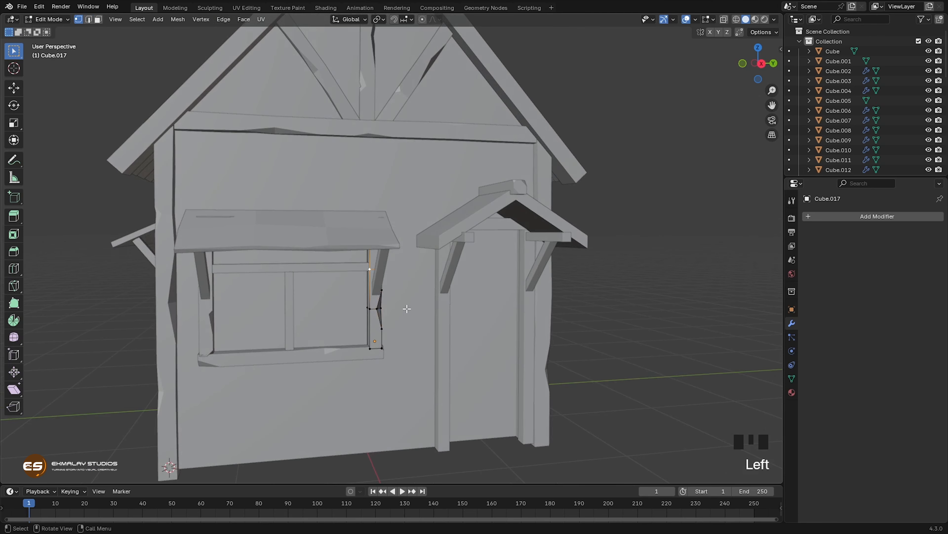
key("ctrl+shift+b")
left_click(408, 314)
Step: Move the lower cut's window-side vertex about 0.008 m in Y into the post and finish editing its mesh
key("g")
key("g")
left_click(380, 333)
left_click(369, 308)
key("g")
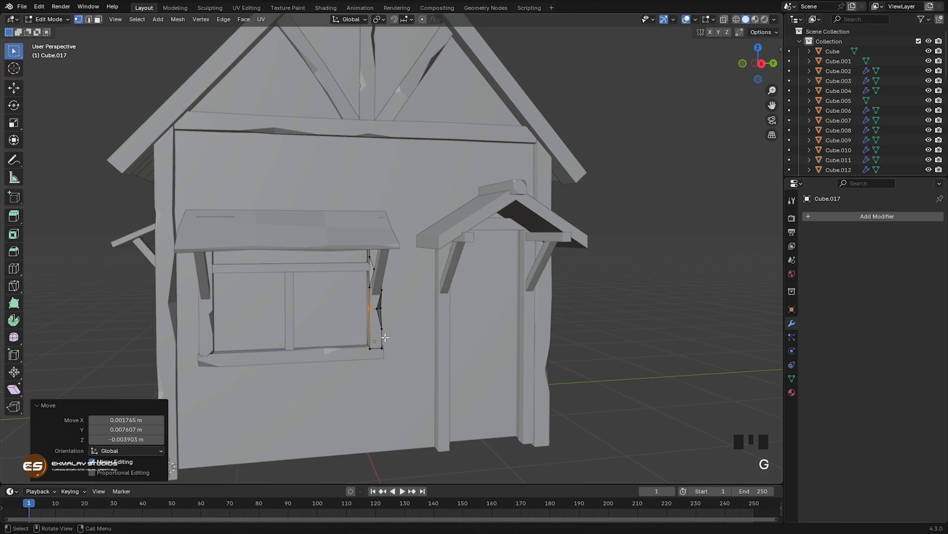
middle_click_drag(390, 365, 412, 364)
key("Tab")
Step: Add one centred loop cut to the front window's central upright bar and shift it sideways to bend the bar slightly
left_click(352, 337)
key("Tab")
key("ctrl+r")
left_click(343, 323)
middle_click_drag(343, 323, 328, 320)
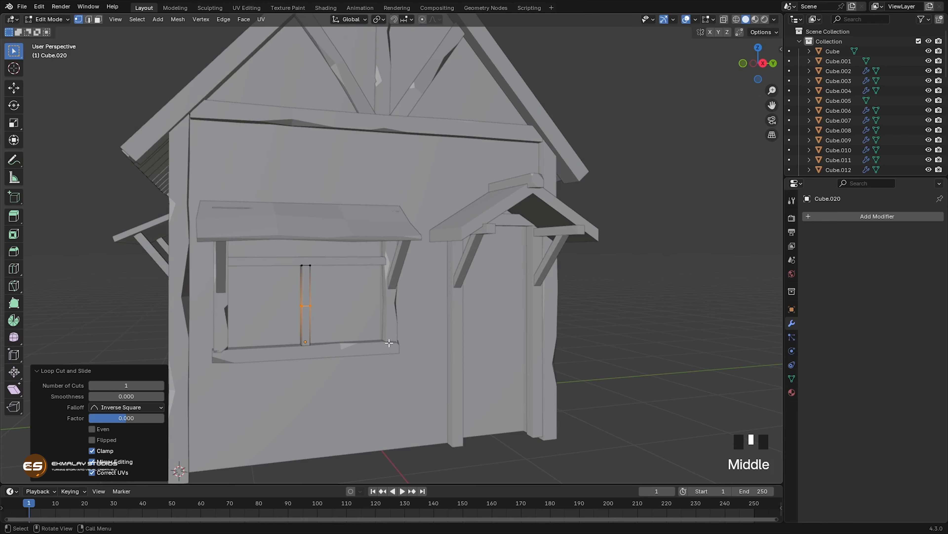
key("g")
left_click(321, 318)
key("Tab")
Step: Add two centred loop cuts across the front window's upper horizontal bar
left_click(285, 263)
key("Tab")
scroll(290, 304, "up", 2)
key("ctrl+r")
scroll(275, 275, "up", 1)
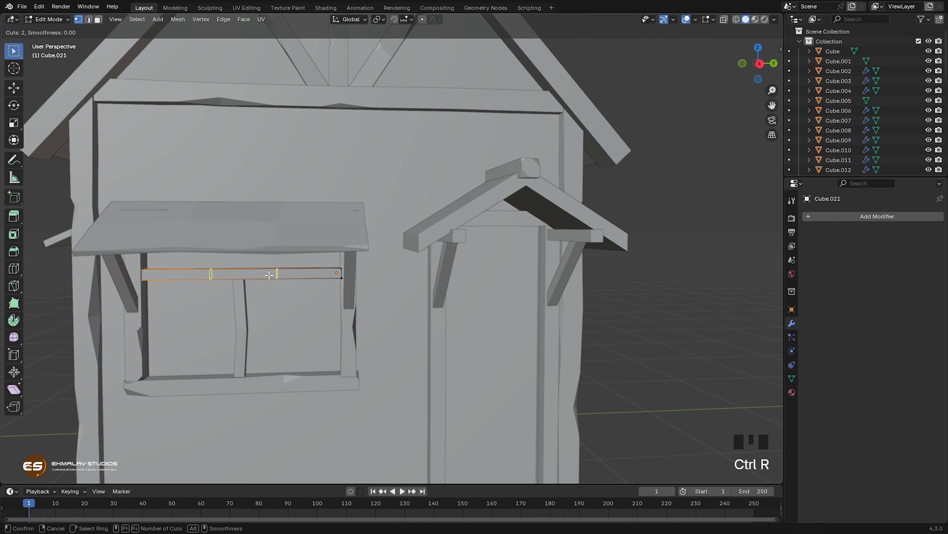
left_click(276, 275)
middle_click_drag(276, 275, 260, 276)
Step: Vertex-bevel the bar's lower front edge at the cut farther from the door, slide the bevel vertices apart into a chip and finish editing
left_click(199, 281)
key("ctrl+shift+b")
left_click(209, 286)
key("g")
key("g")
left_click(247, 299)
left_click(201, 282, "shift")
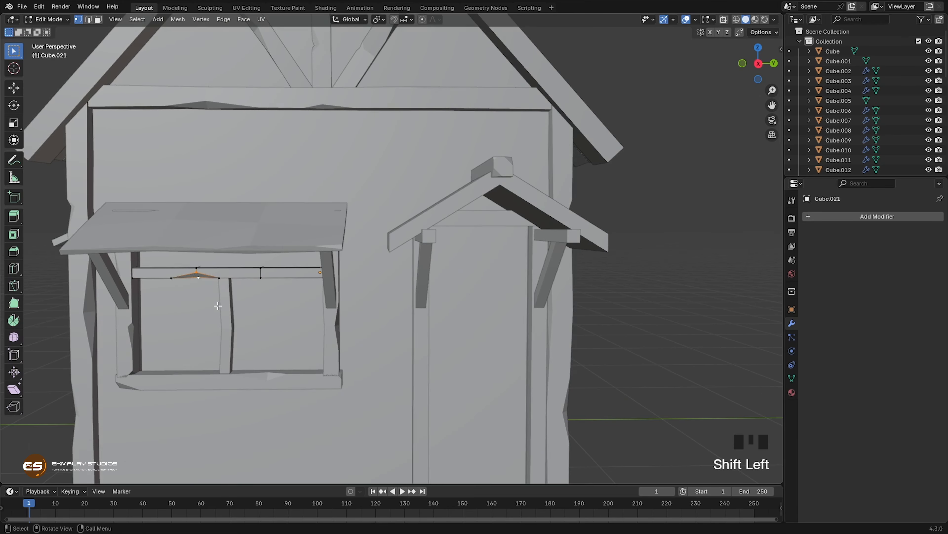
left_click(248, 284)
middle_click_drag(216, 303, 308, 326)
key("Tab")
Step: Vertex-bevel the upper cut on the window-side door post's door-facing edge, slide a bevel vertex along that edge and finish editing the post
scroll(272, 323, "down", 4)
key("Tab")
middle_click_drag(405, 179, 389, 169)
key("ctrl+shift+b")
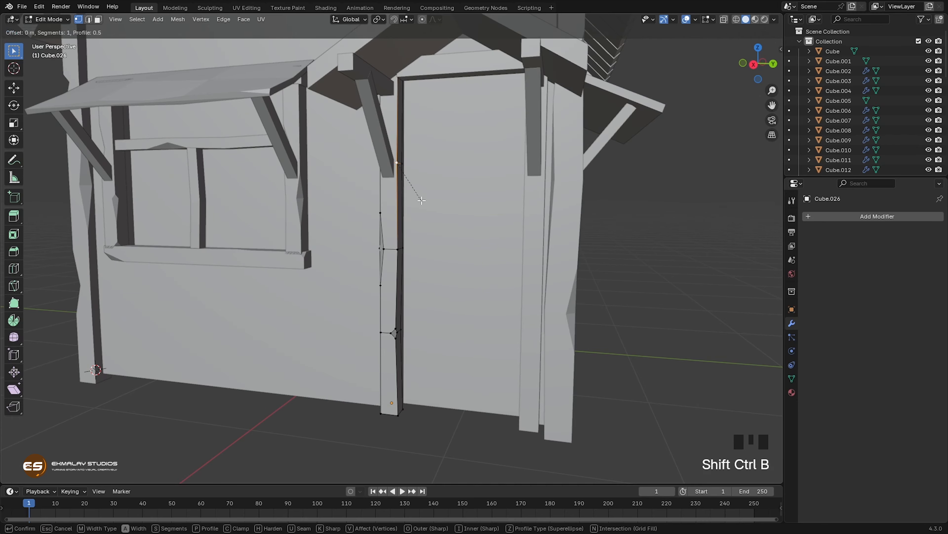
left_click(422, 195)
key("h")
key("ctrl+z")
key("g")
key("g")
left_click(491, 204)
key("Tab")
Step: Add two loop cuts across the door post on the far side from the window
scroll(436, 252, "down", 2)
left_click(476, 290)
key("Tab")
middle_click_drag(478, 285, 525, 282)
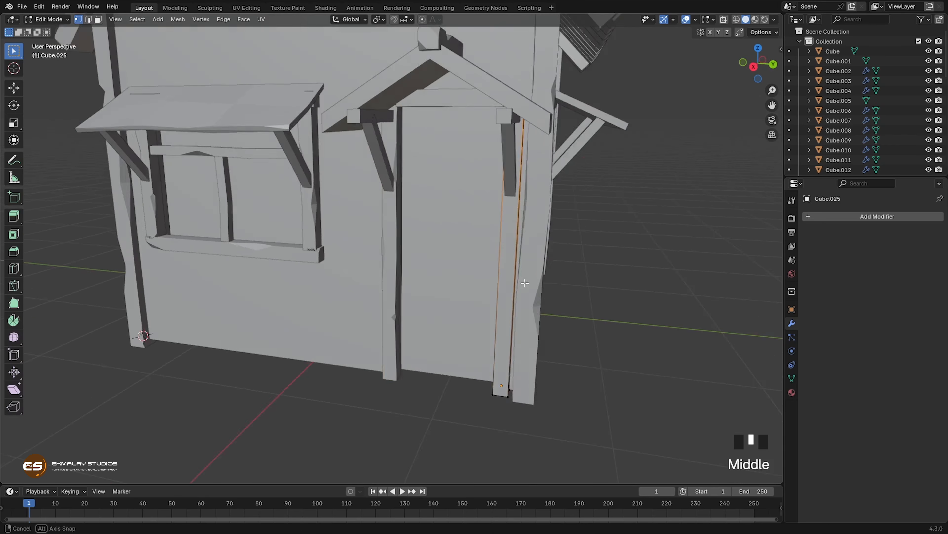
key("ctrl+r")
left_click(500, 296)
Step: Vertex-bevel the lower cut on that post's door-facing front edge and slide the bevel vertices apart into a long chip
key("ctrl+shift+b")
left_click(517, 292)
key("g")
key("g")
left_click(513, 306)
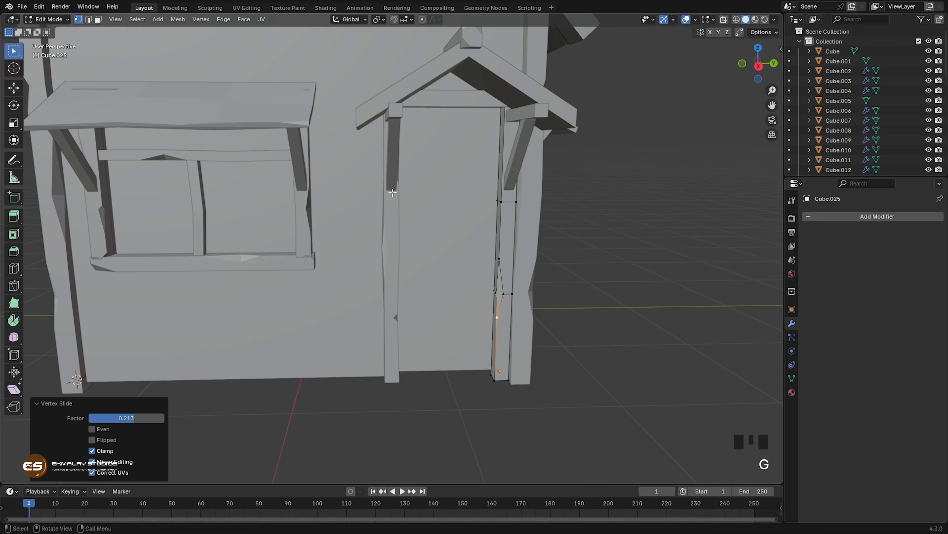
left_click(510, 307)
key("g")
left_click(510, 309)
Step: Vertex-bevel the upper cut on the post's outer edge, adjust the chip vertices along both edges and finish editing the post
left_click(516, 202)
key("ctrl+shift+b")
left_click(518, 224)
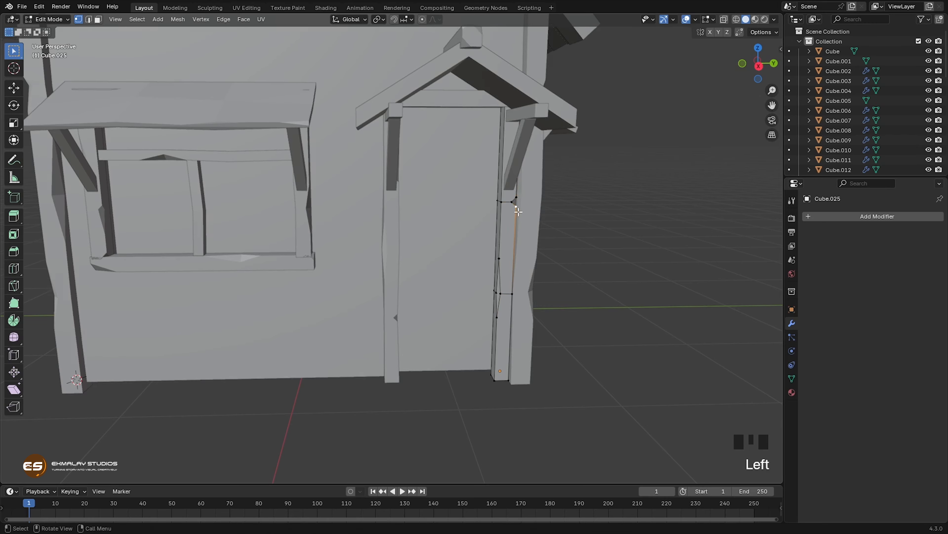
left_click(515, 204)
key("g")
left_click(499, 258)
key("g")
left_click(502, 259)
key("Tab")
Step: Add two loop cuts across the porch roof's window-side diagonal brace
middle_click_drag(503, 284, 403, 295)
left_click(386, 177)
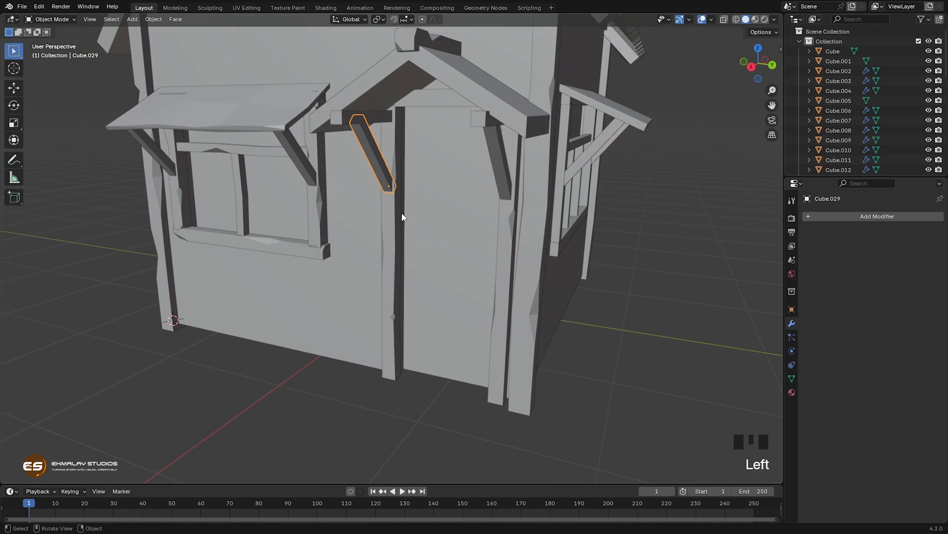
key("Tab")
key("ctrl+r")
left_click(381, 164)
Step: Vertex-bevel the lower cut on the brace's edge and slide a bevel vertex along it to lengthen the chip
key("ctrl+shift+b")
left_click(412, 185)
key("g")
key("g")
left_click(376, 159)
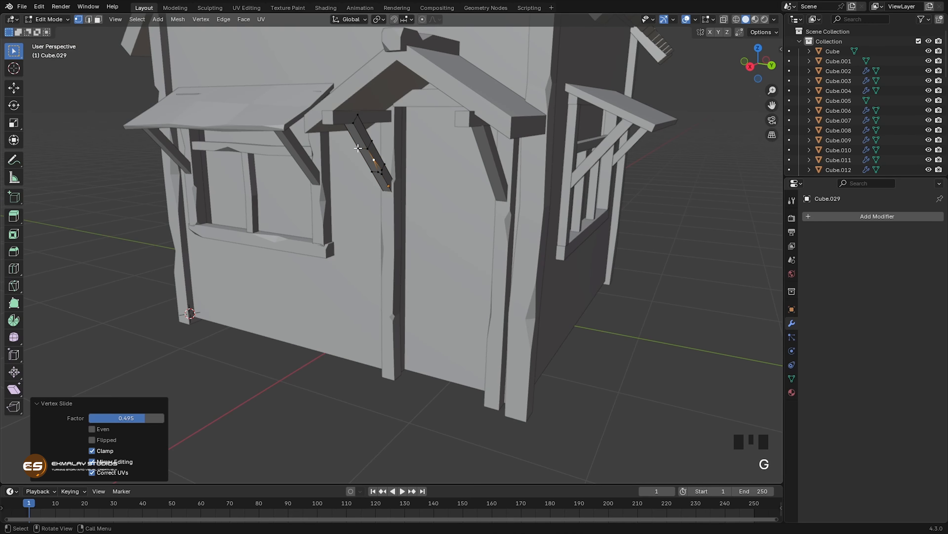
Step: Vertex-bevel the upper cut on the brace's edge and finish editing its mesh
key("ctrl+shift+b")
left_click(399, 177)
middle_click_drag(400, 176, 420, 173)
left_click_drag(369, 154, 406, 175)
key("Tab")
Step: Add one centred loop cut over both slopes of the porch roof, midway between its front and back
middle_click_drag(406, 174, 407, 220)
left_click(408, 199)
key("Tab")
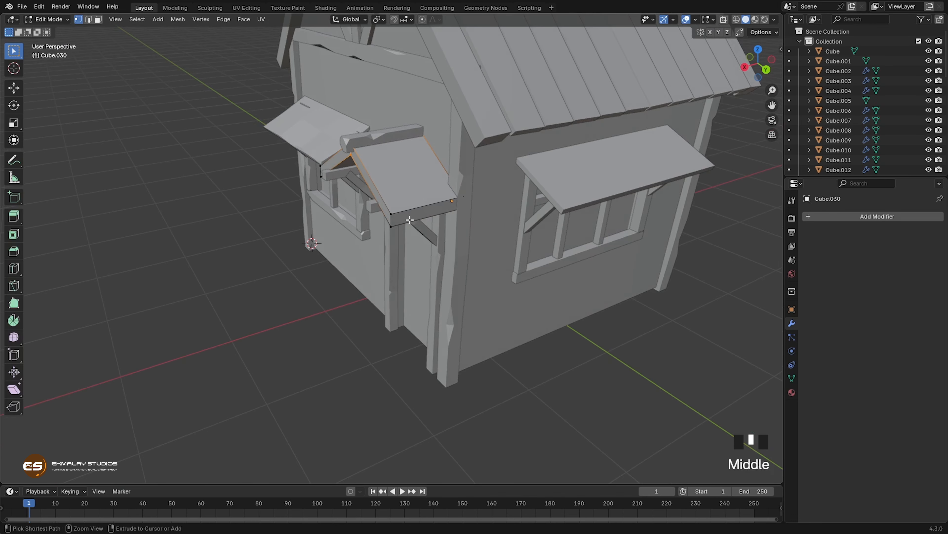
key("ctrl+r")
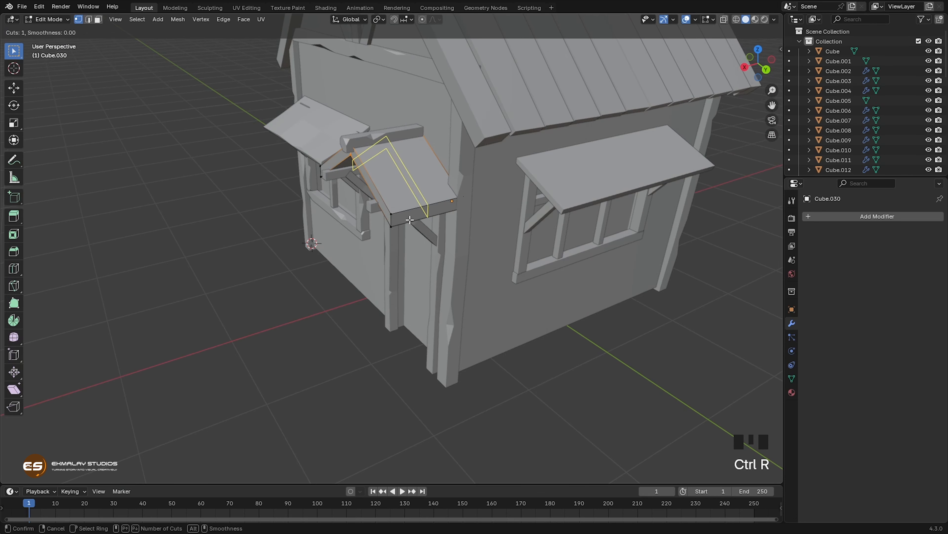
left_click(410, 219)
right_click(410, 220)
middle_click_drag(411, 237, 440, 210)
Step: Add two centred loop cuts across the porch roof's window-side slope
key("ctrl+r")
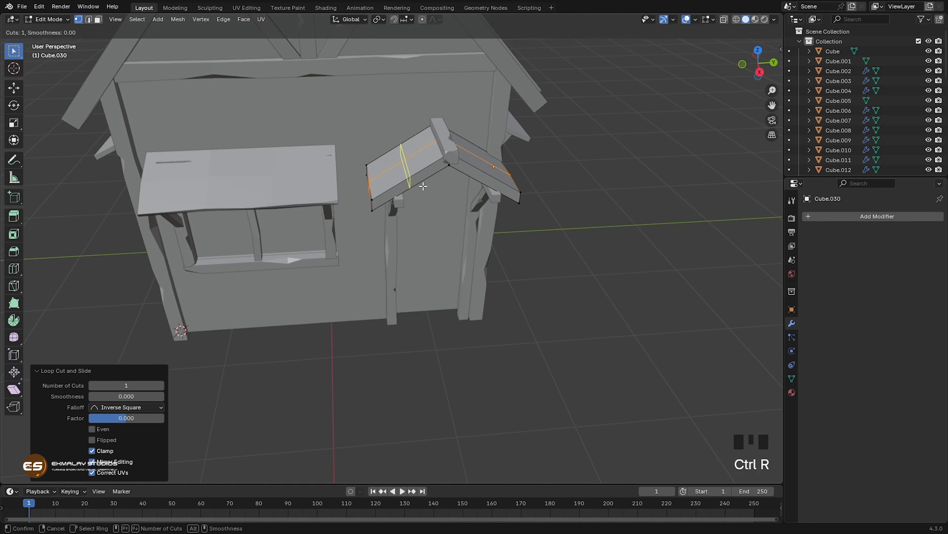
scroll(423, 186, "up", 1)
left_click(423, 186)
middle_click_drag(423, 186, 411, 206)
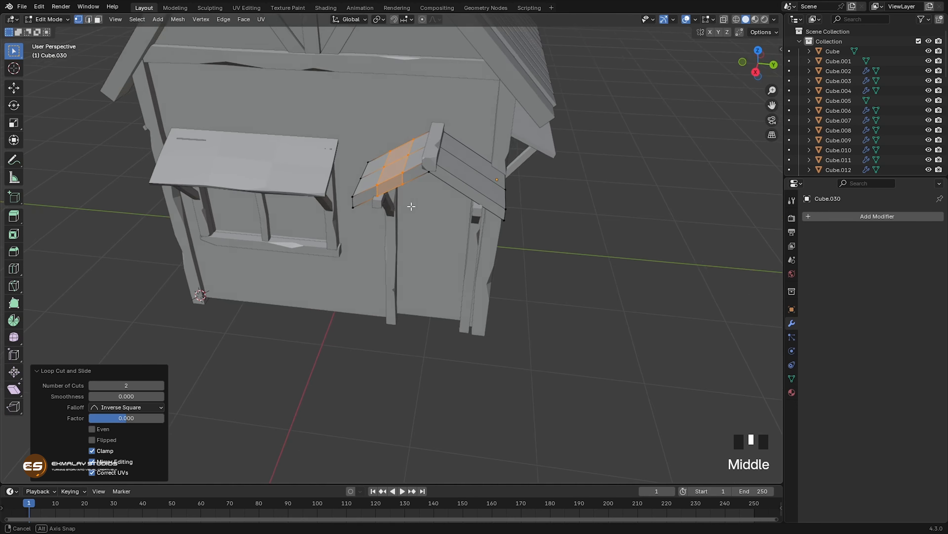
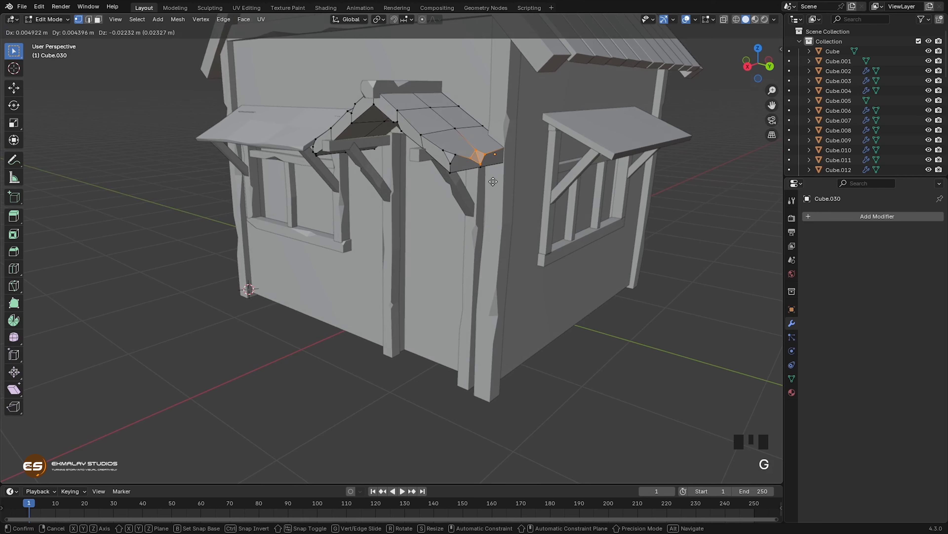
Step: Lower the porch roof's bevelled eave corner slightly, raise a vertex near its ridge, and finish editing its mesh
left_click(493, 178)
middle_click_drag(491, 209, 456, 147)
key("g")
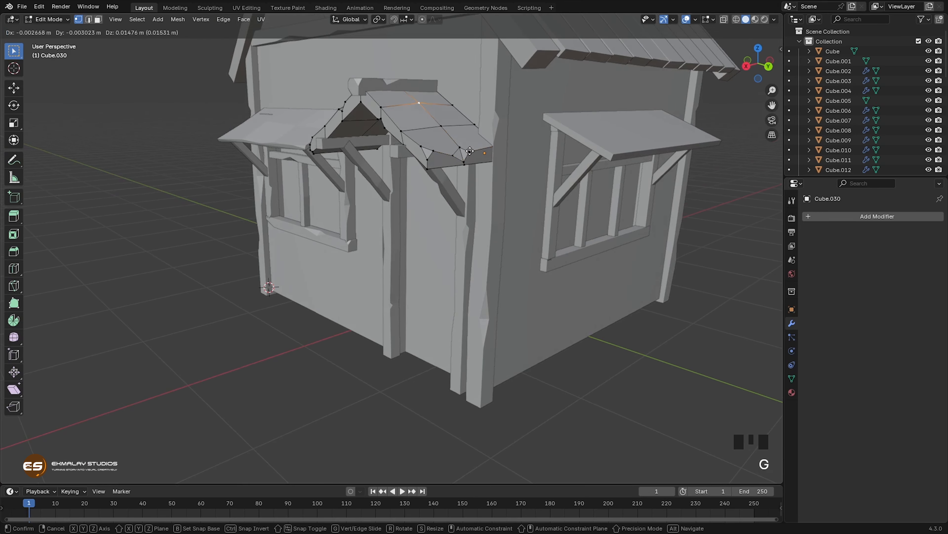
left_click(468, 154)
middle_click_drag(459, 200, 366, 262)
key("Tab")
Step: Add two centred loop cuts across the width of the side wall's window awning
scroll(444, 258, "down", 2)
middle_click_drag(271, 258, 305, 291, "shift")
left_click(353, 290)
key("Tab")
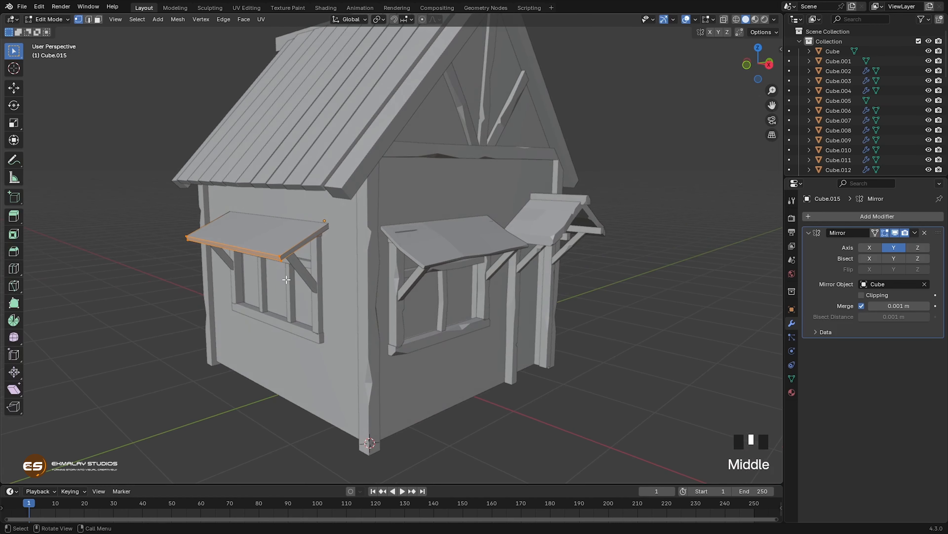
key("ctrl")
key("ctrl+r")
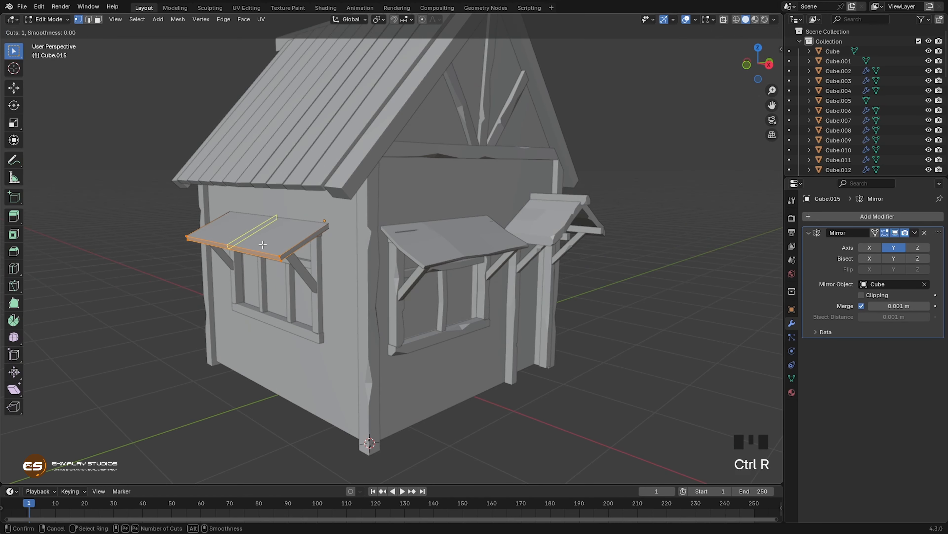
scroll(262, 244, "up", 1)
left_click(263, 244)
right_click(300, 254)
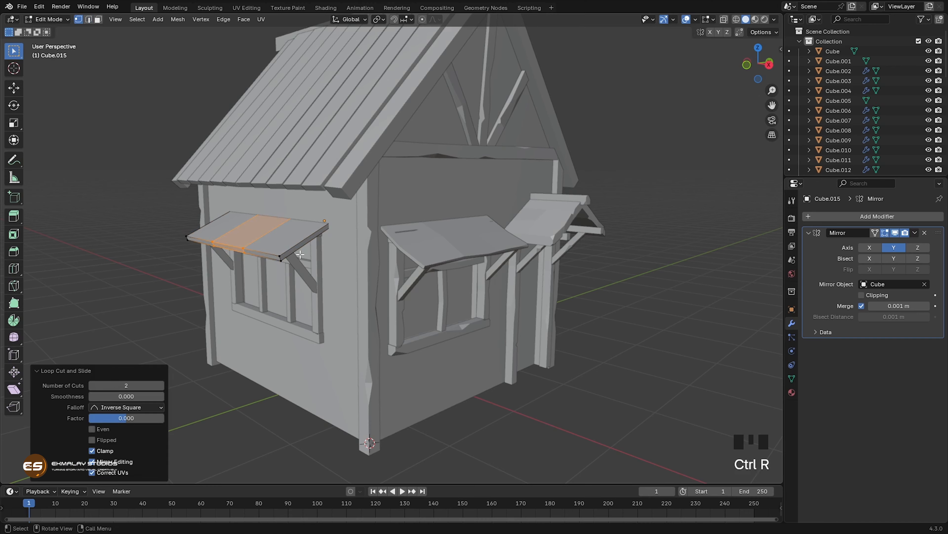
Step: Add one centred lengthwise loop cut along the side awning, midway between its wall edge and front edge
key("ctrl+r")
left_click(301, 254)
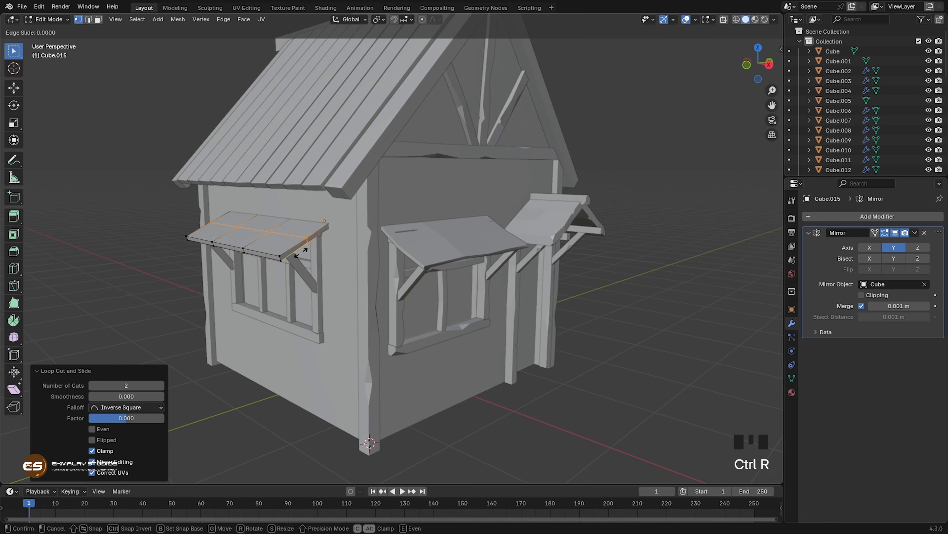
right_click(301, 253)
Step: Vertex-bevel the side awning's upper front edge at the loop cut nearer the house's front corner
middle_click_drag(327, 280, 512, 301)
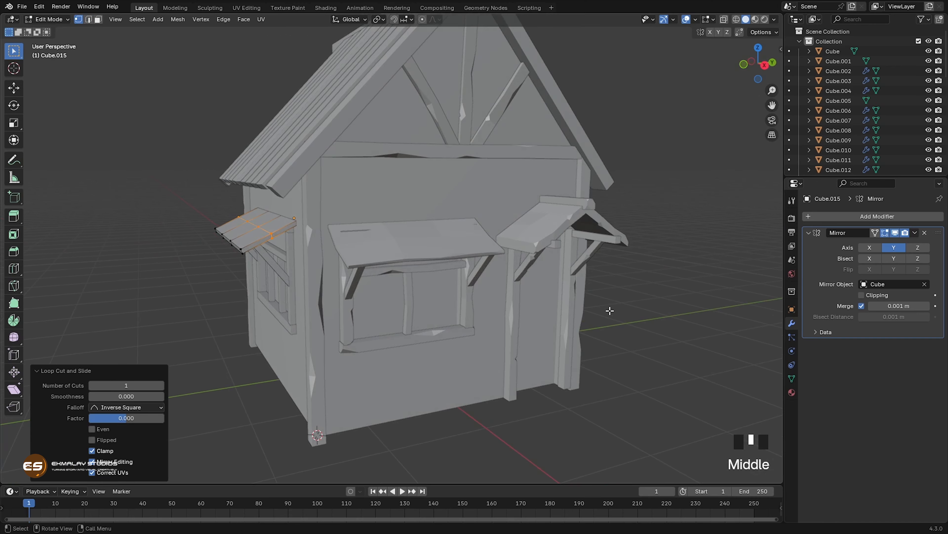
middle_click_drag(610, 311, 567, 282)
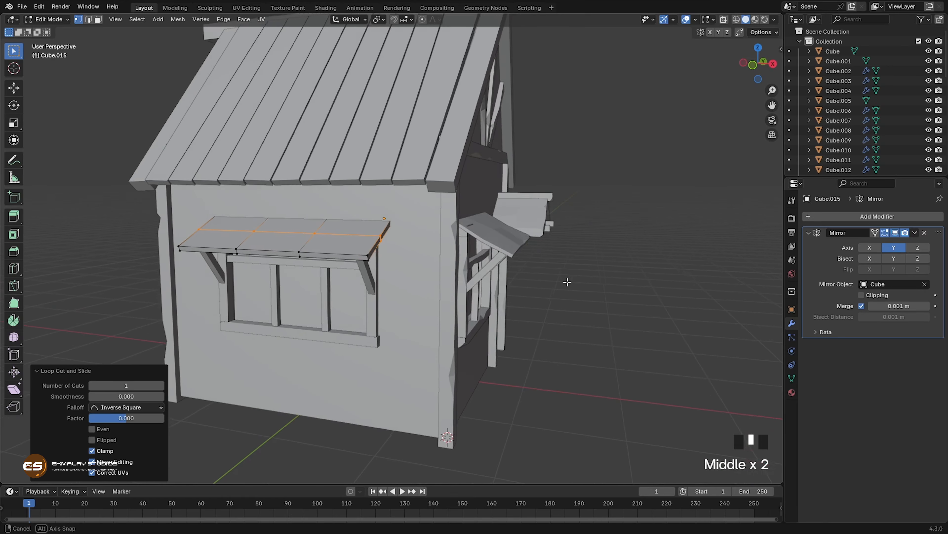
scroll(394, 297, "up", 3)
middle_click_drag(303, 311, 378, 291, "shift")
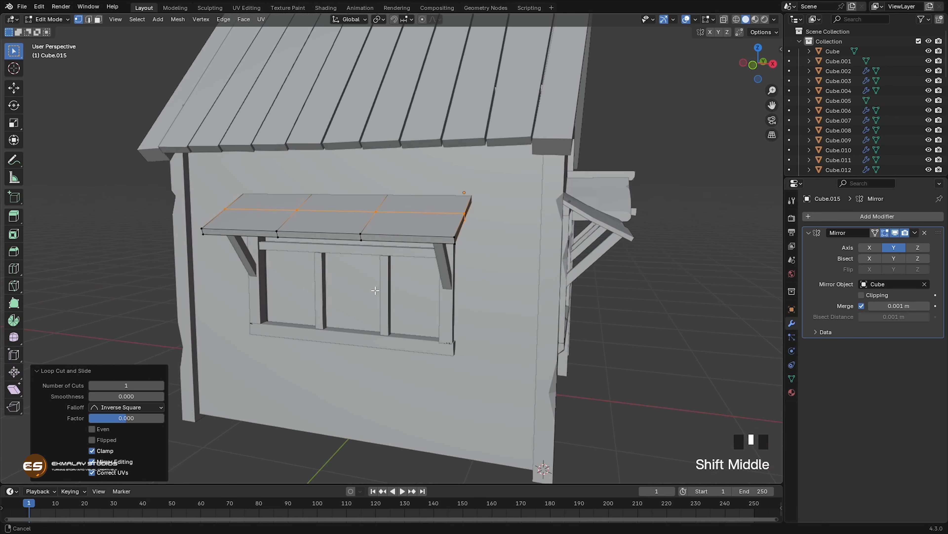
left_click(362, 236)
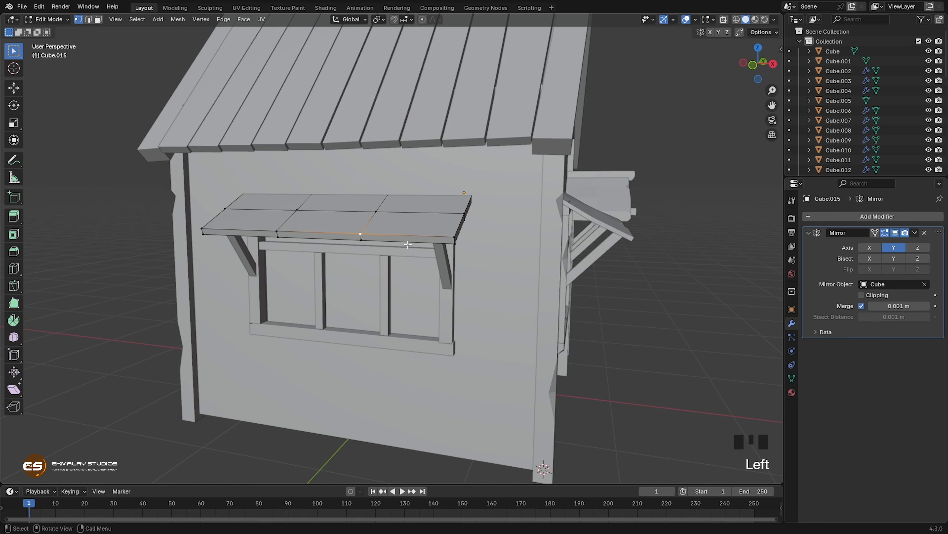
key("ctrl+shift+b")
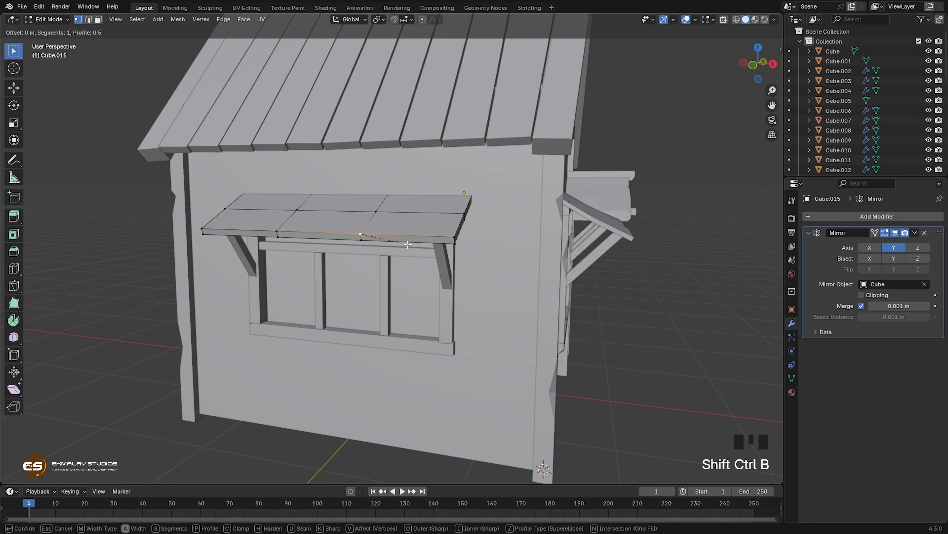
left_click(418, 243)
Step: Slide the two outer bevel vertices apart along the awning's front edge to lengthen the chip
left_click(354, 234)
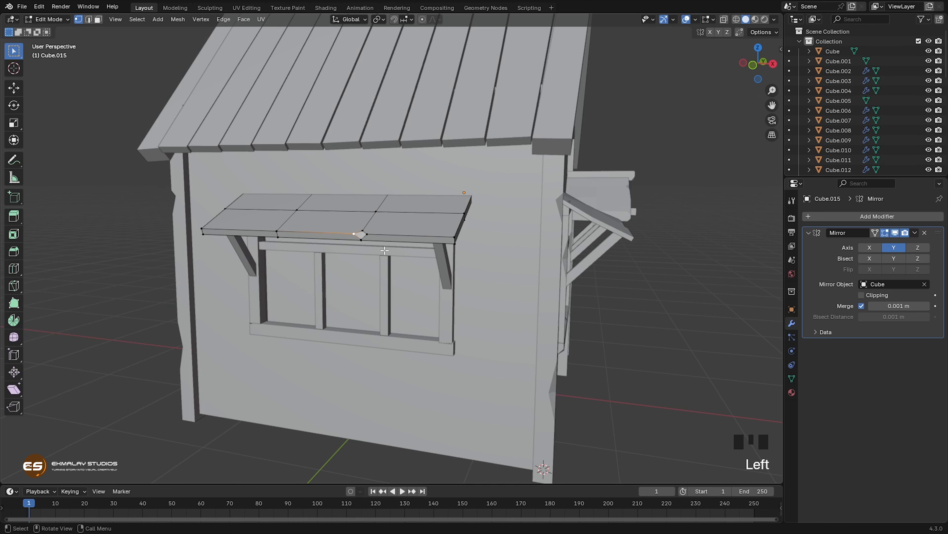
key("g")
key("g")
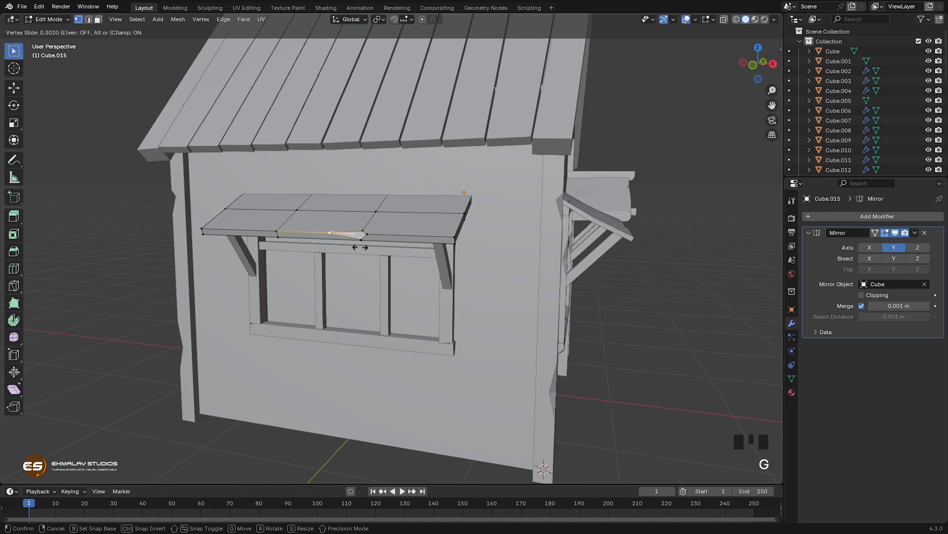
left_click(356, 247)
left_click(369, 233)
key("g")
key("g")
left_click(399, 246)
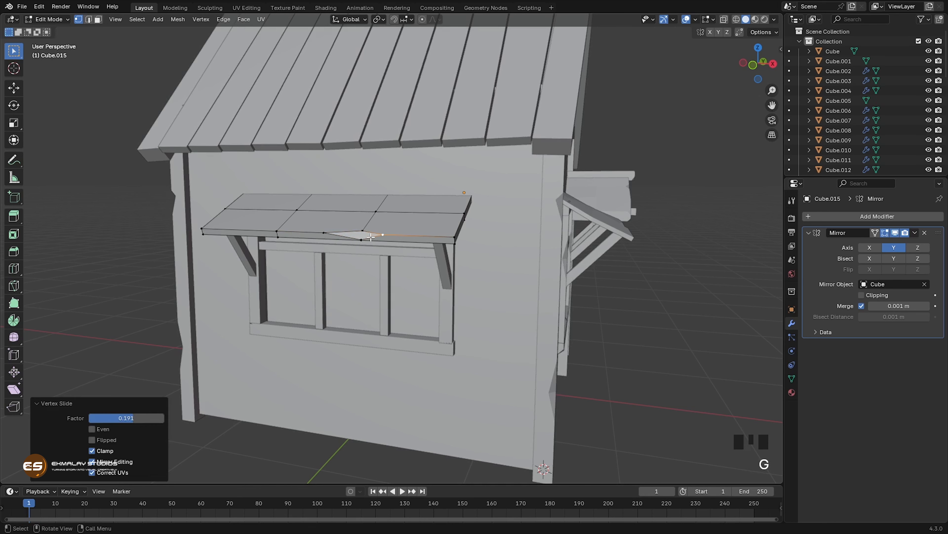
Step: Connect the upper and lower vertices of the awning's front-edge chip with an edge
left_click(362, 230)
left_click(362, 239, "shift")
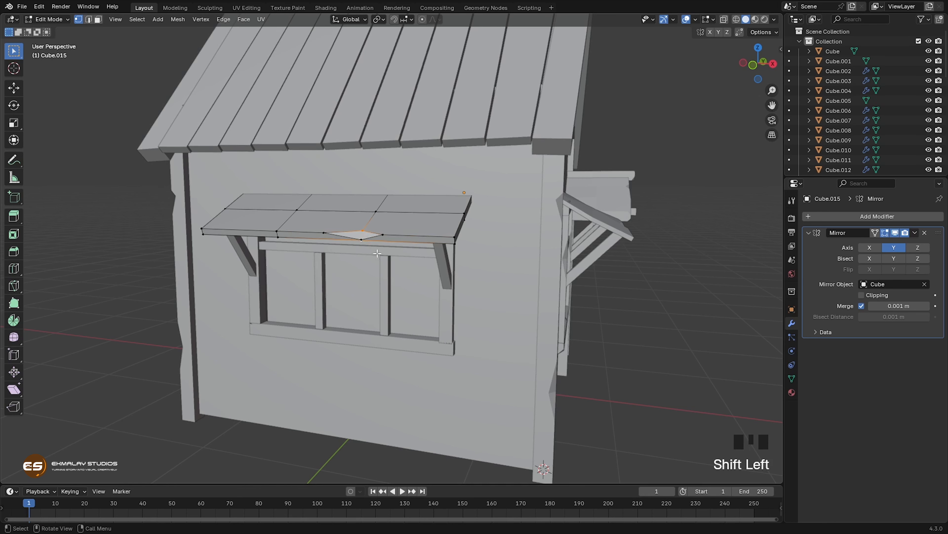
left_click(361, 240)
left_click(363, 231, "shift")
key("g")
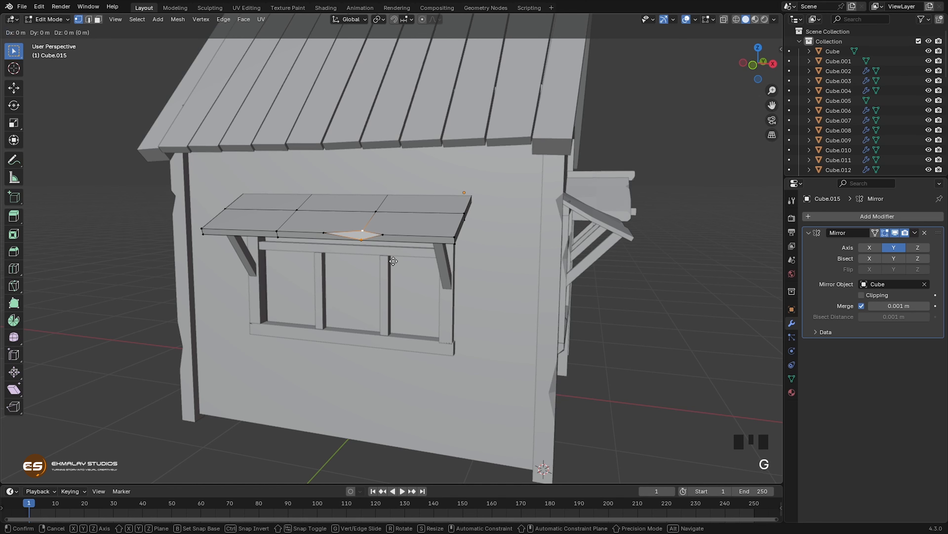
right_click(413, 269)
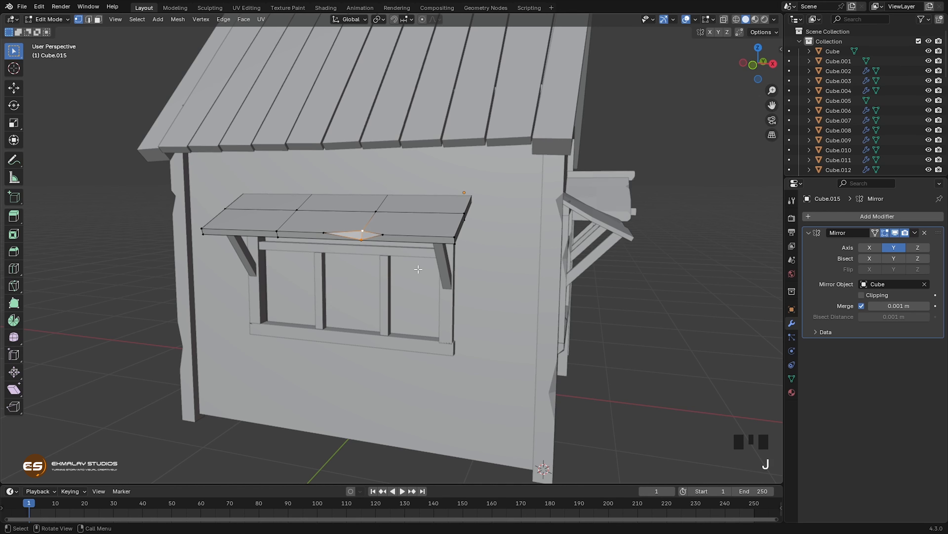
Step: Raise the lower vertex of the awning's front-edge chip by about 0.02 m
middle_click_drag(418, 269, 343, 253)
left_click(304, 237)
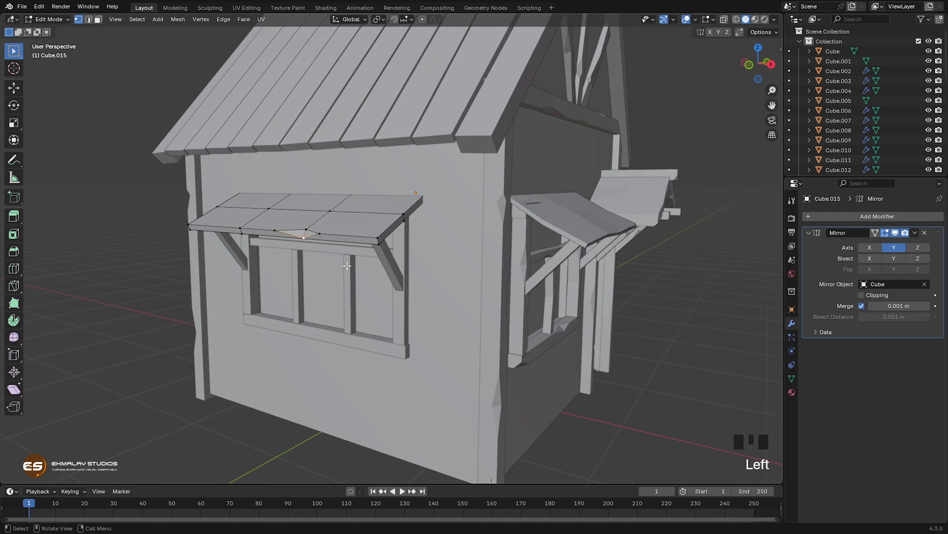
key("g")
left_click(347, 261)
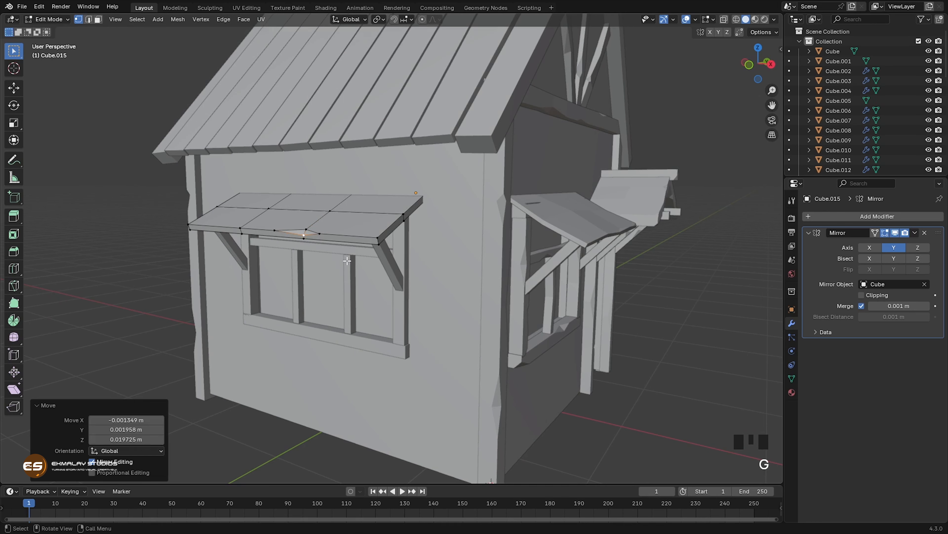
Step: Raise the awning's inner slope vertex behind the chip and lower the middle vertex of the adjacent end edge
left_click(328, 208)
key("g")
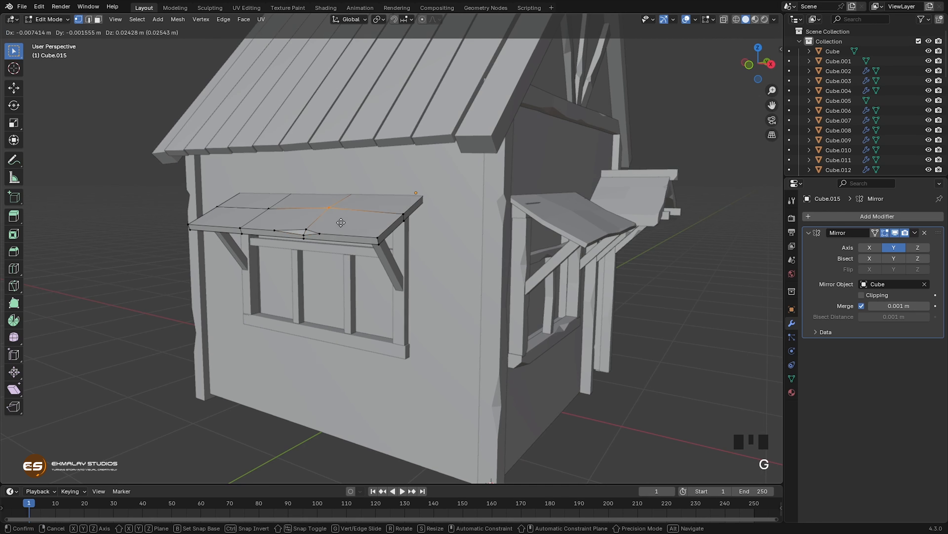
left_click(341, 221)
middle_click_drag(356, 263, 357, 225)
left_click(360, 203)
key("g")
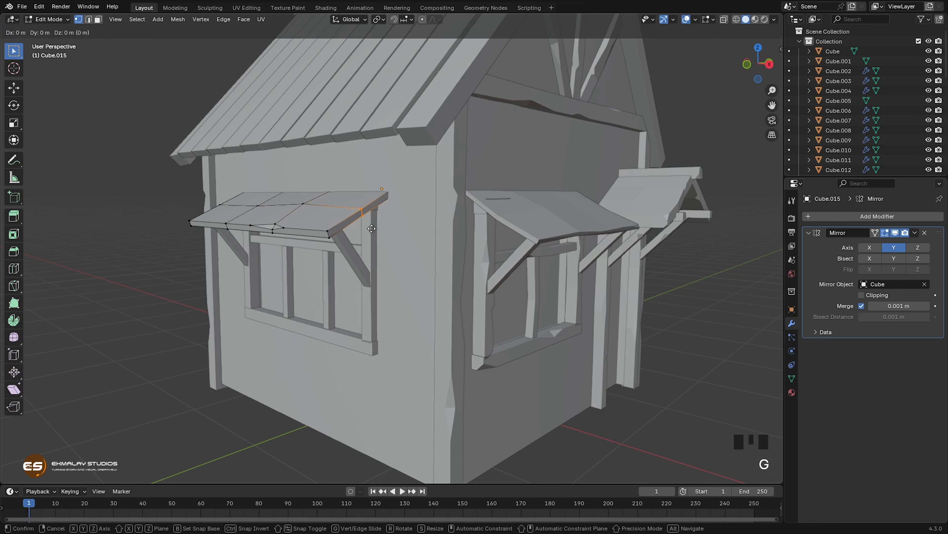
left_click(372, 233)
Step: Vertex-bevel the awning's upper front corner nearest the house's front, about 0.5 m wide
left_click(327, 229)
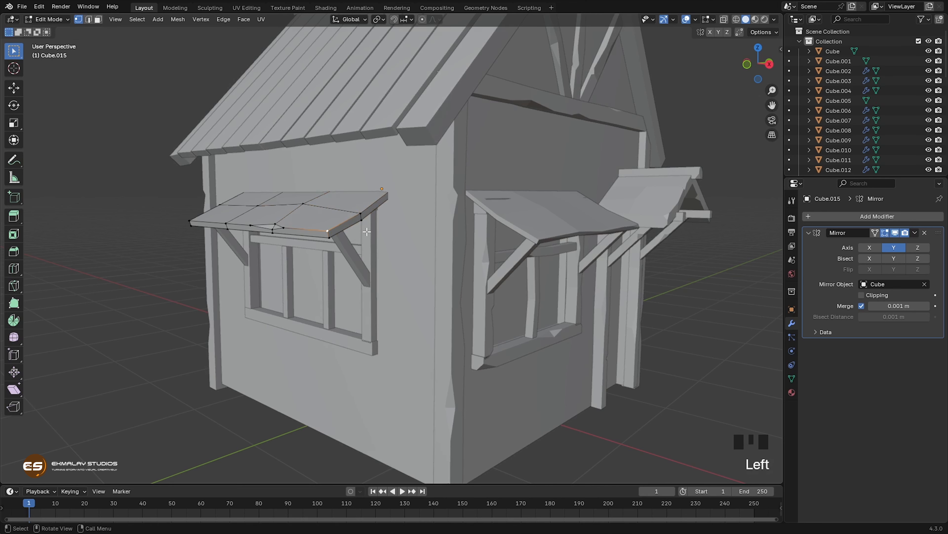
key("shift+ctrl+b")
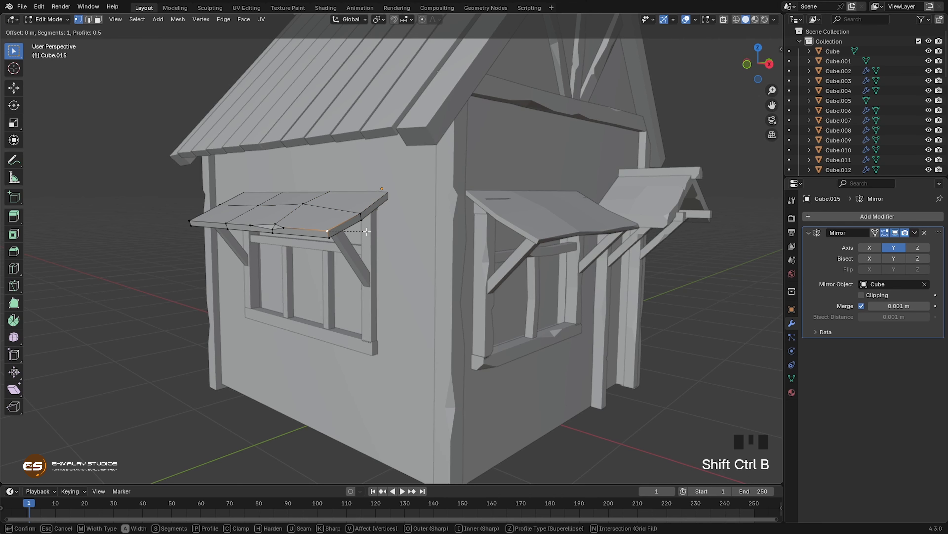
left_click(373, 234)
Step: Vertex-bevel the awning's opposite lower front corner about 0.53 m wide and slide a bevel vertex along the bottom edge
middle_click_drag(290, 295, 322, 243)
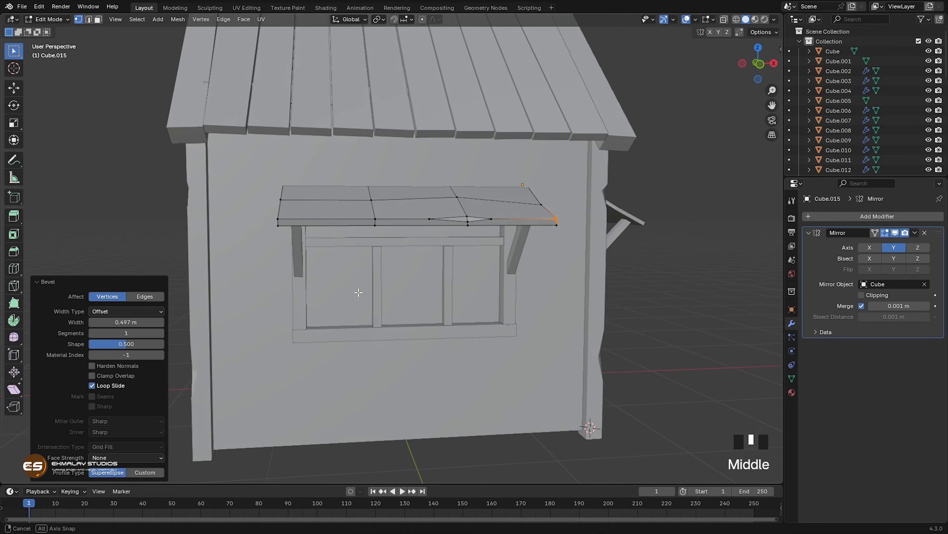
left_click(284, 226)
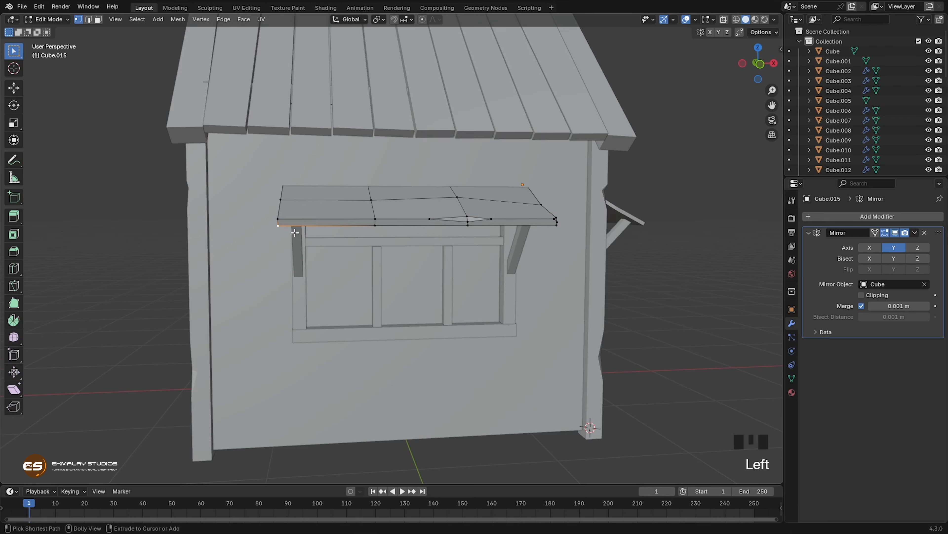
key("shift+ctrl+b")
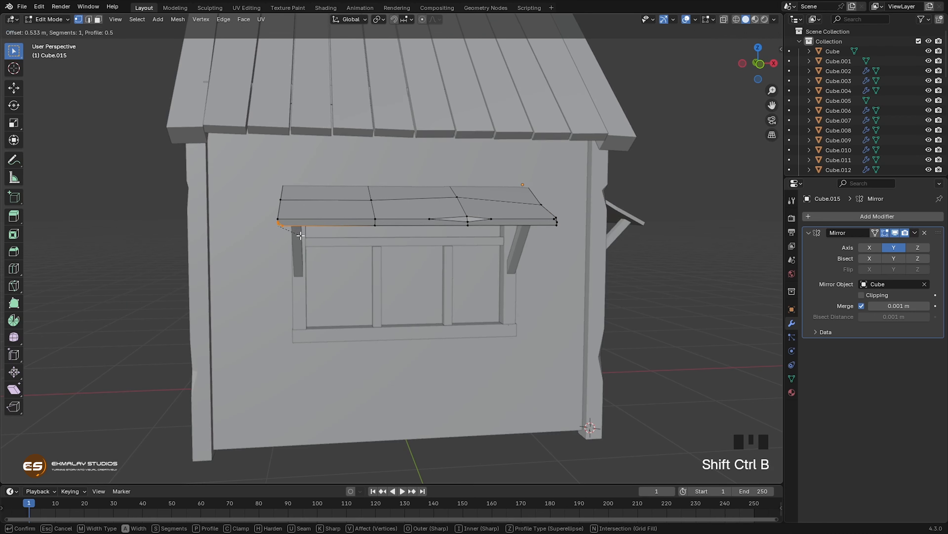
left_click(300, 235)
left_click(340, 259)
key("g")
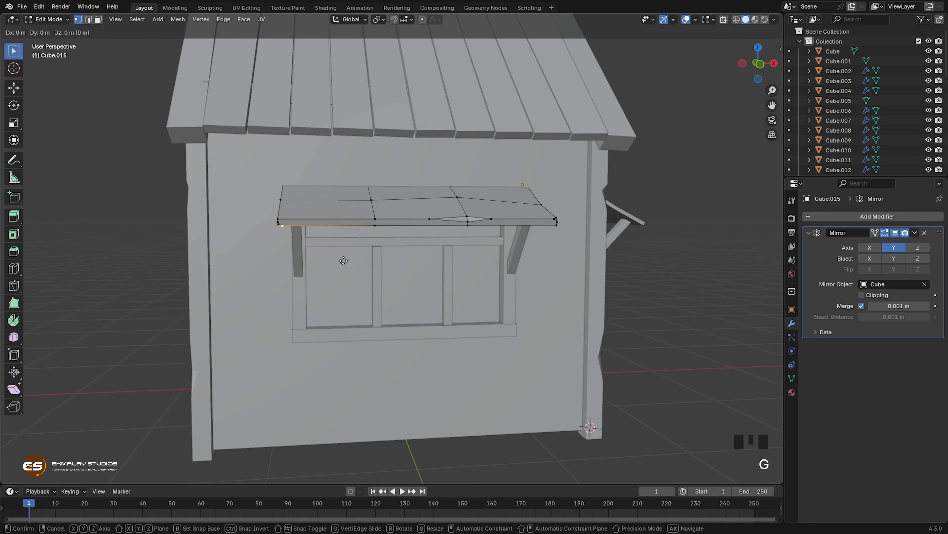
key("g")
left_click(344, 260)
Step: Vertex-bevel the middle of the awning's far end edge, about 1.28 m wide
left_click(280, 198)
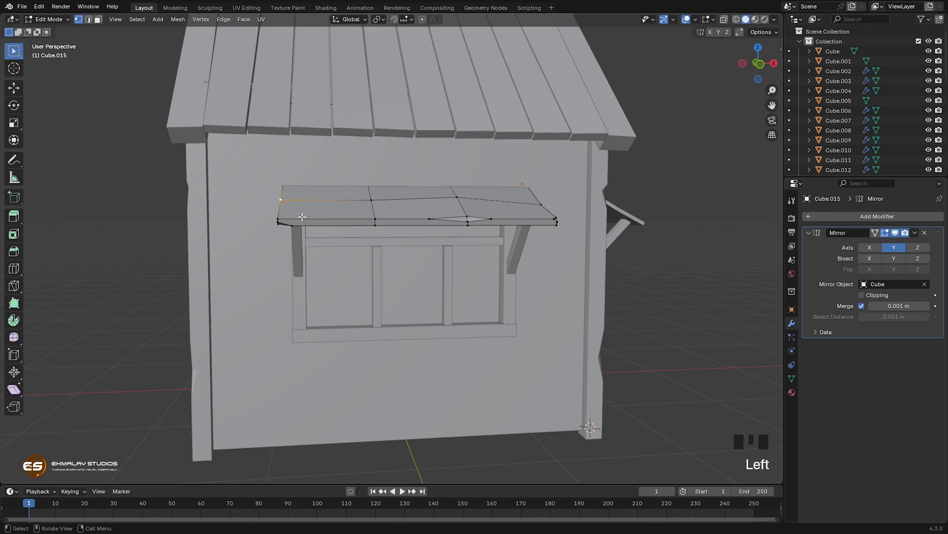
key("ctrl+shift+b")
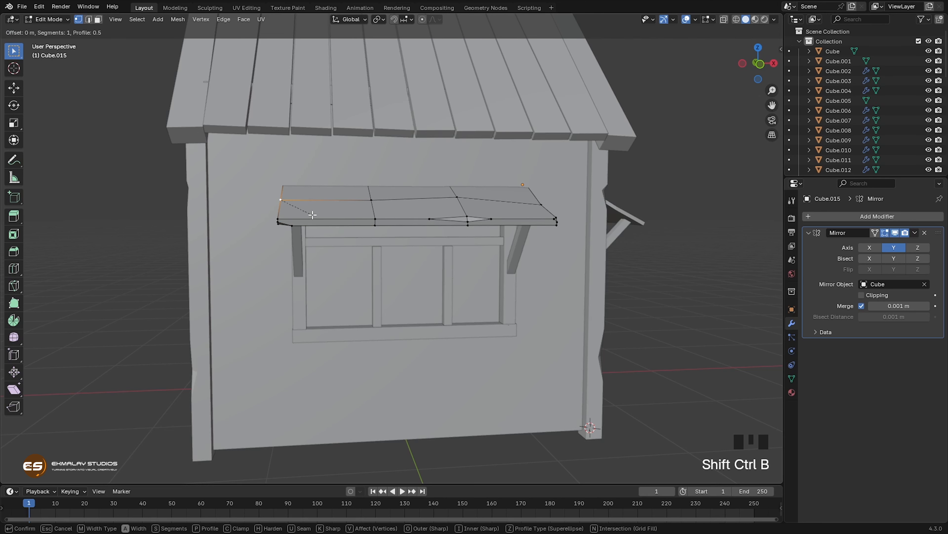
left_click(322, 222)
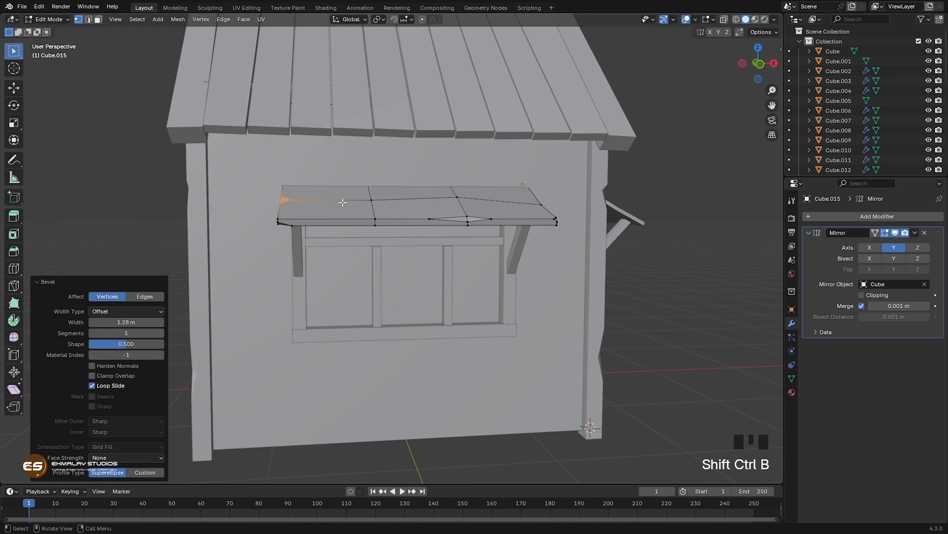
Step: Lower the awning's inner slope vertex nearest the bevelled far end slightly and finish editing the mesh
left_click(371, 200)
middle_click_drag(393, 249, 415, 246)
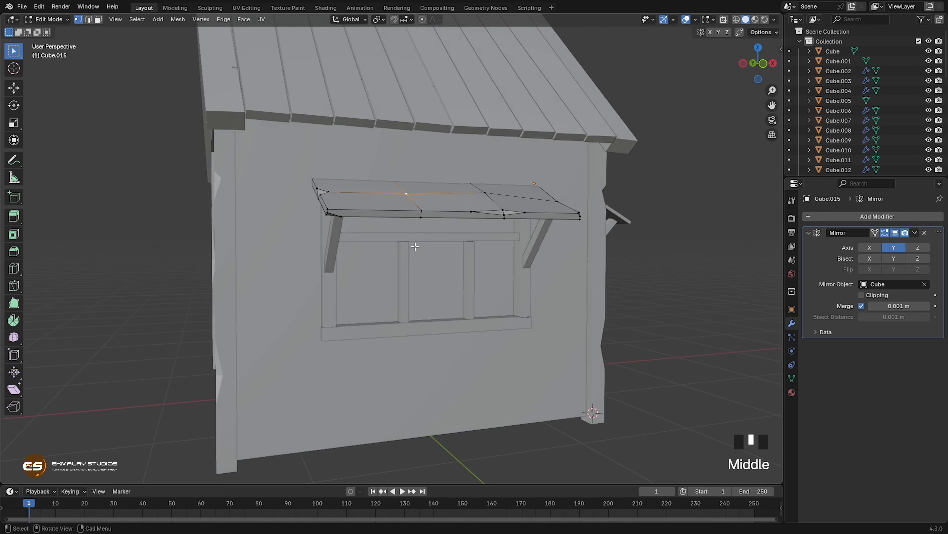
key("g")
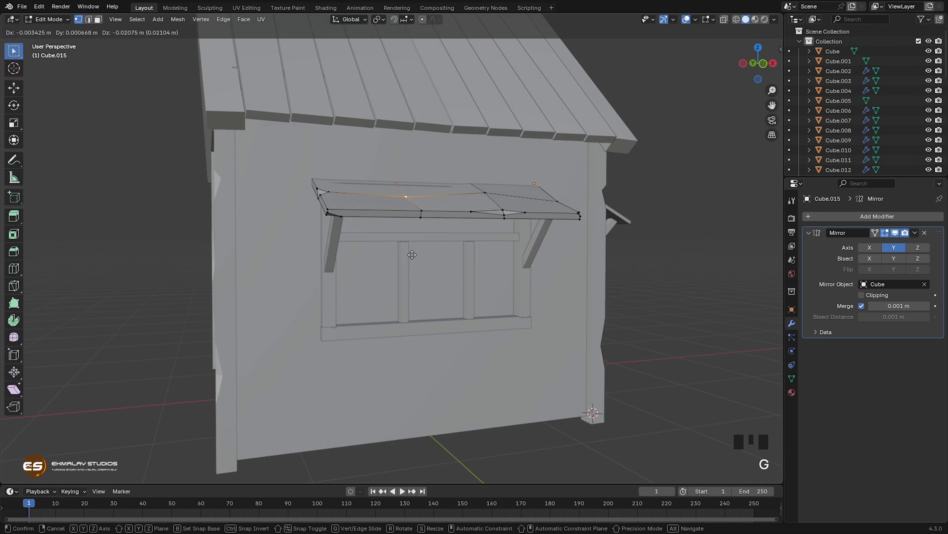
left_click(413, 254)
key("g")
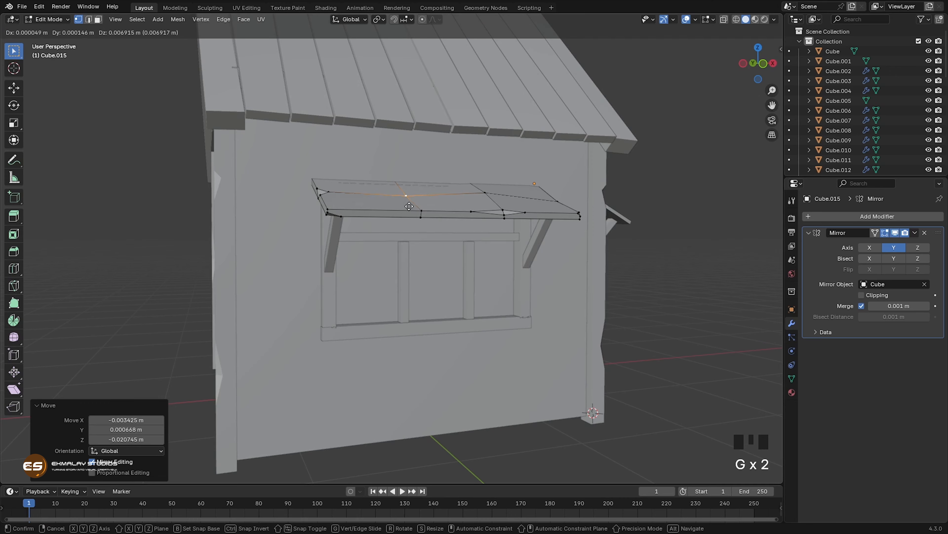
left_click(410, 206)
middle_click_drag(409, 276, 373, 303)
key("Tab")
Step: Add two edge loops to the side window's rear upright, vertex-bevel the lower cut's outer edge about 0.5 m and slide a bevel vertex along it
left_click(362, 298)
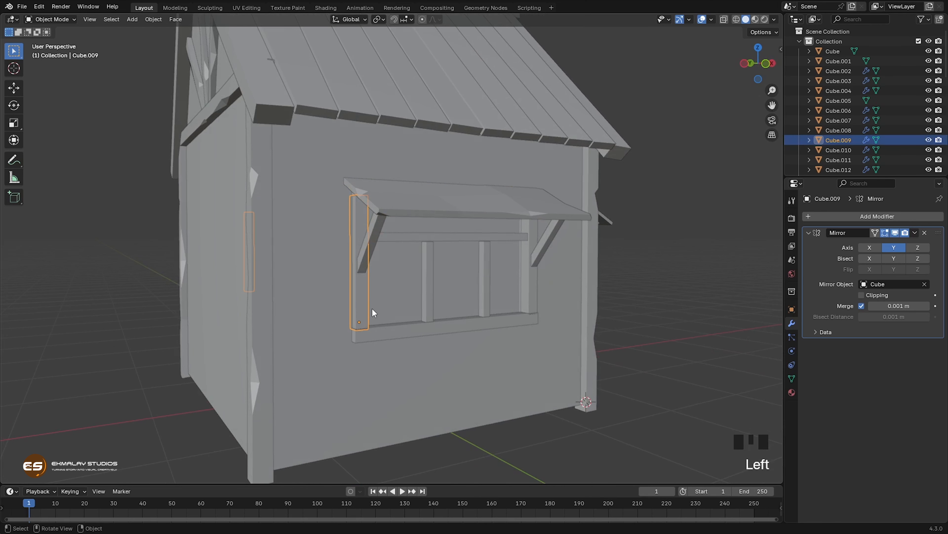
key("Tab")
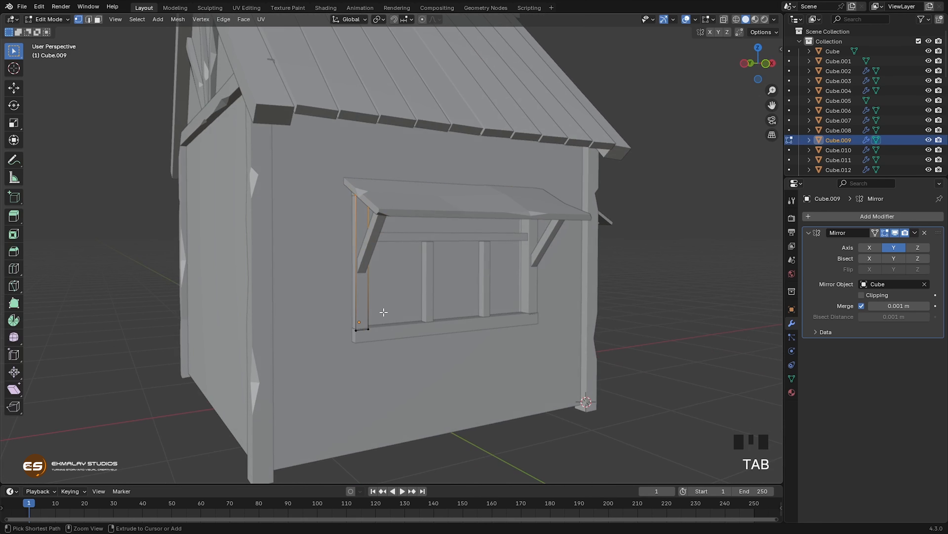
key("ctrl+r")
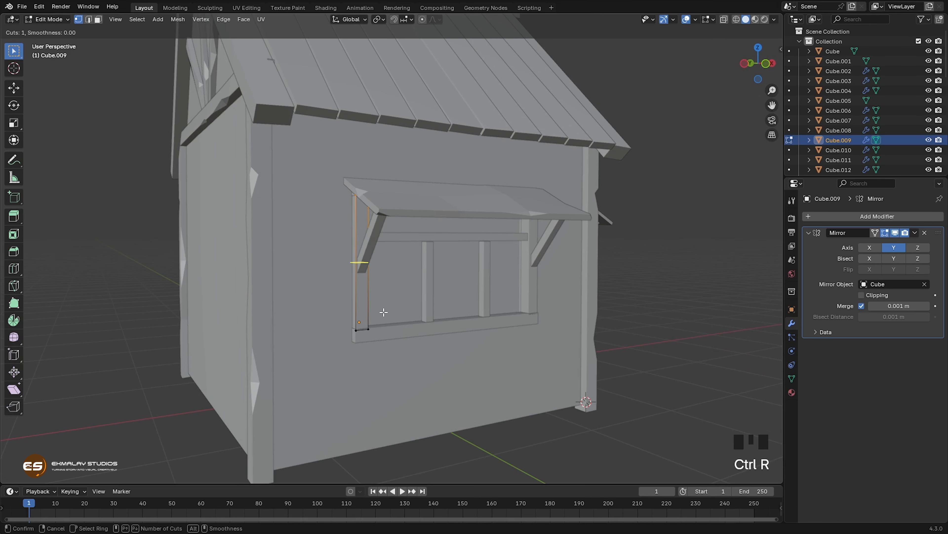
left_click(384, 312)
left_click(384, 312)
left_click(356, 286)
key("ctrl+shift+b")
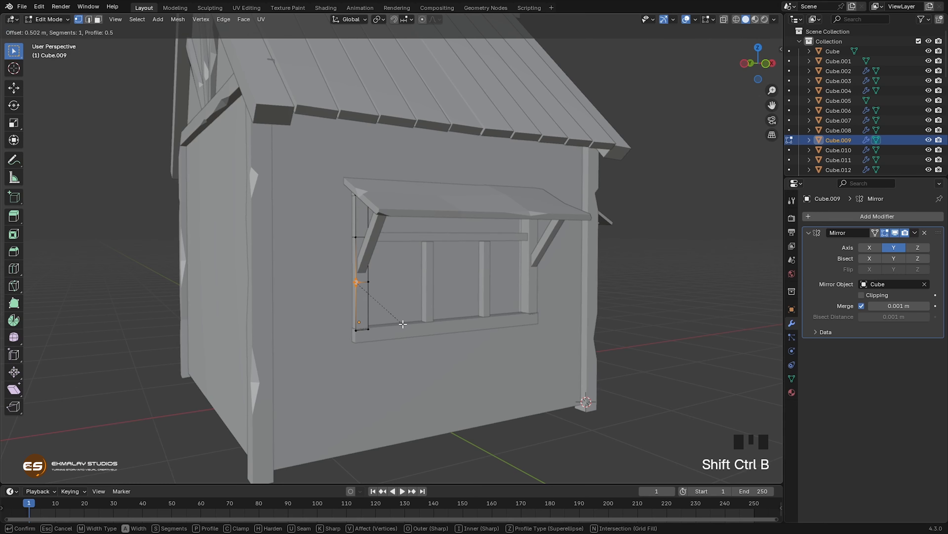
left_click(367, 295)
key("g")
key("g")
left_click(369, 285)
middle_click_drag(413, 333, 394, 335)
Step: Vertex-bevel the rear upright's inner edge at the upper cut 0.56 m wide, slide a bevel vertex and connect the inner bevel vertices
left_click(310, 220)
left_click(310, 220)
key("ctrl+shift+b")
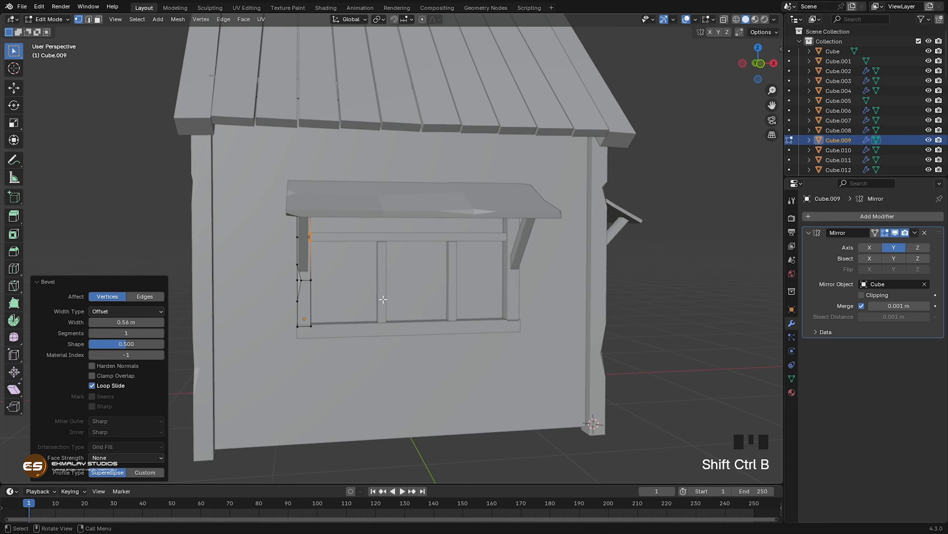
key("g")
key("g")
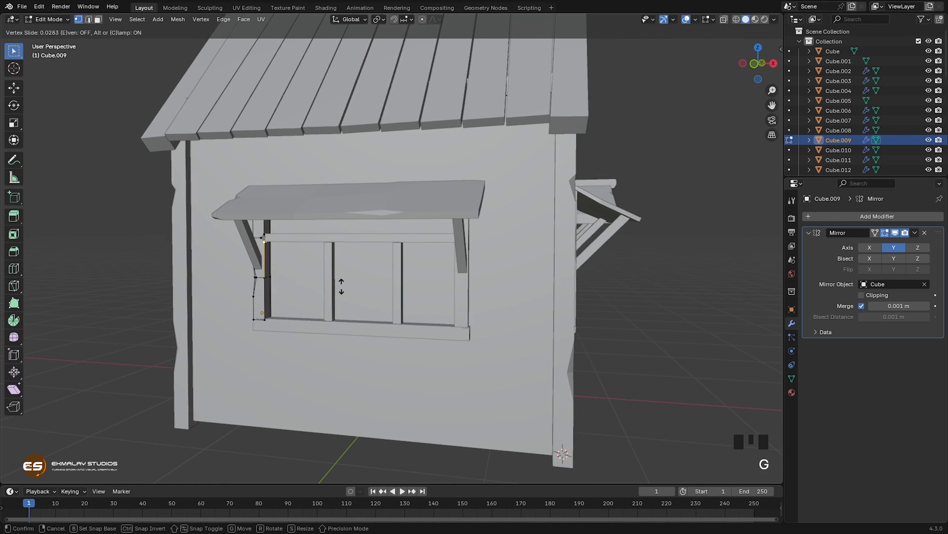
left_click(260, 235)
left_click(265, 239, "shift")
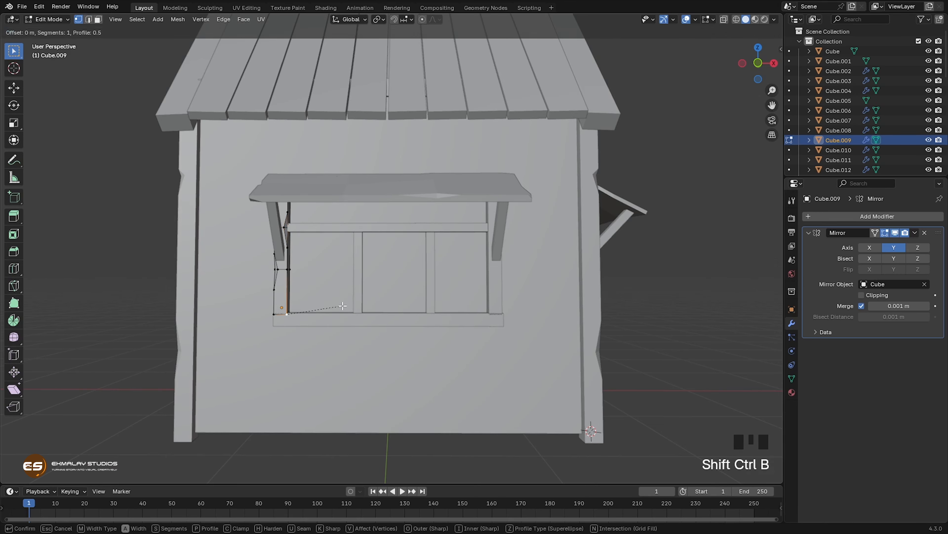
Step: Vertex-bevel the inner edge of the side window's front upright at its cut and slide a bevel vertex along the edge
left_click(492, 292)
middle_click_drag(491, 292, 509, 307)
left_click(486, 284)
key("ctrl+shift+b")
left_click(525, 315)
key("g")
key("g")
left_click(531, 318)
Step: Vertex-bevel the outer edge of the window's front upright at the cut and shift the chipped vertex slightly
left_click(500, 286)
key("ctrl+shift+b")
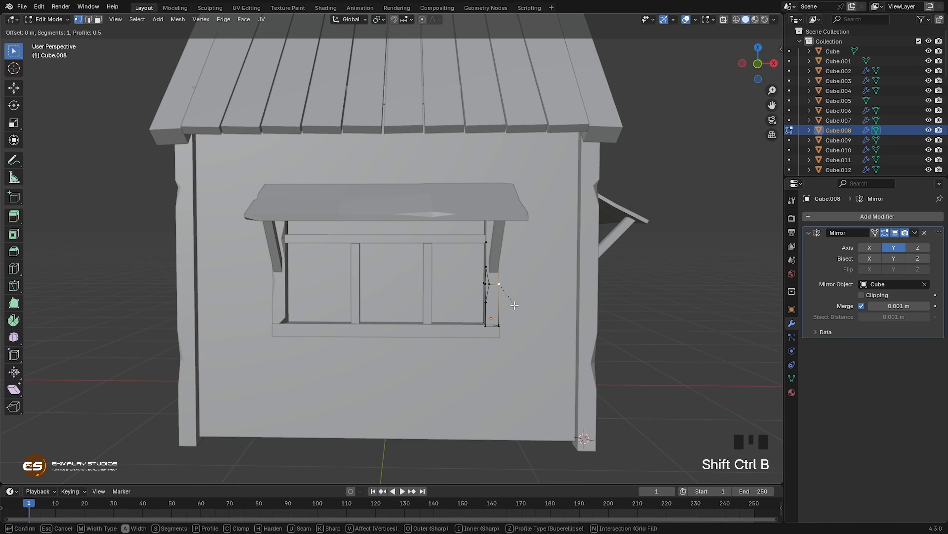
left_click(515, 305)
key("g")
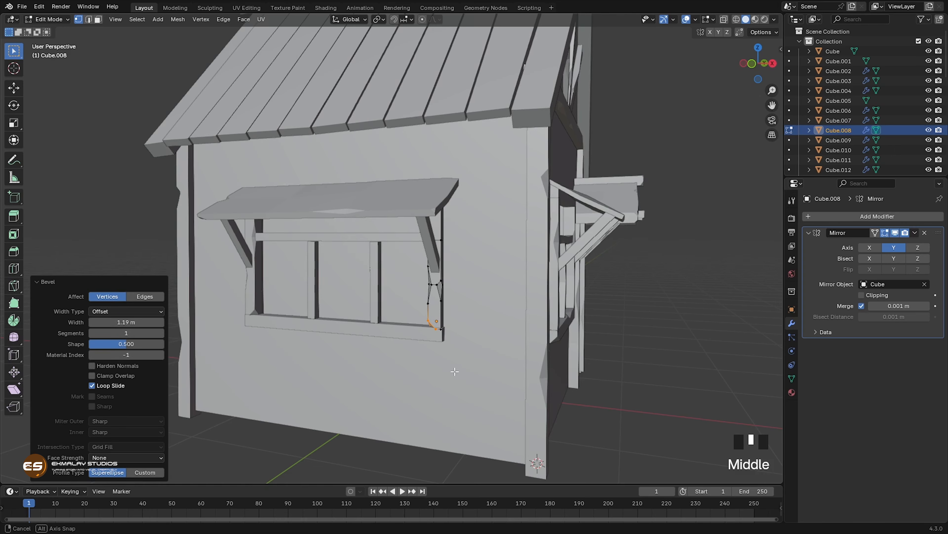
Step: Add three evenly spaced edge loops across the side window's sill
left_click(382, 340)
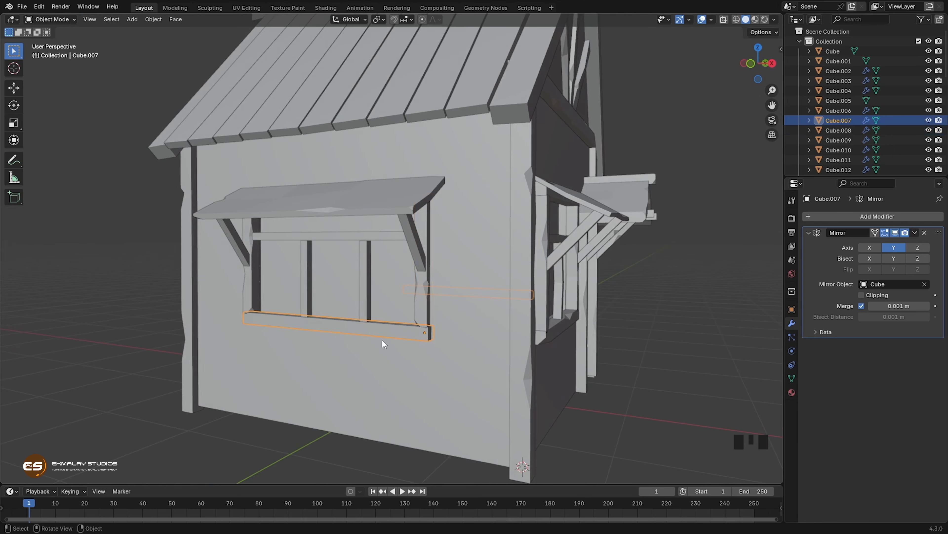
key("Tab")
key("ctrl+r")
scroll(388, 337, "up", 2)
double_click(388, 336)
Step: Vertex-bevel the sill's top edge at the cut nearest the house's front and slide a bevel vertex along the edge
left_click(376, 327)
key("ctrl+shift+b")
left_click(388, 332)
left_click(382, 324)
key("g")
key("g")
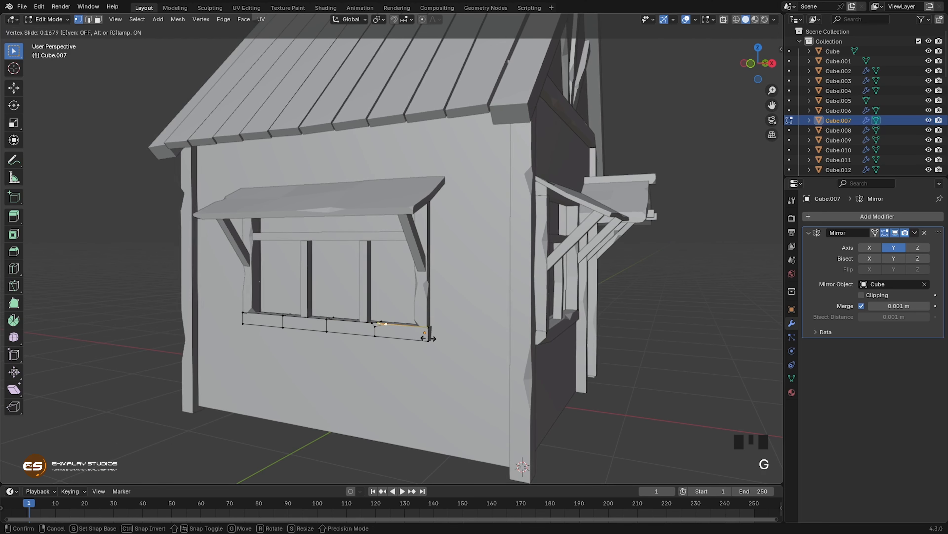
left_click(433, 339)
Step: Chip the sill's bottom edge at the middle cut with a vertex bevel, sliding a bevel vertex to widen the notch
left_click(327, 331)
key("ctrl+shift+b")
left_click(369, 343)
middle_click_drag(363, 352, 399, 377)
key("g")
key("g")
left_click(377, 344)
middle_click_drag(396, 334, 410, 325)
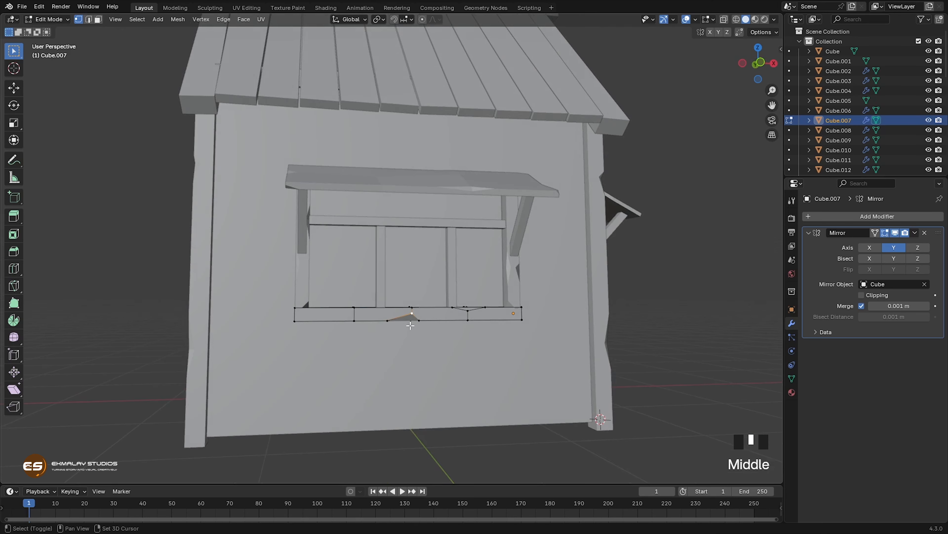
left_click(412, 323, "shift")
left_click(418, 321, "shift")
Step: Vertex-bevel the sill's two lower end corners, about 0.47 m wide at the end nearest the house's front
middle_click_drag(425, 379, 437, 387)
left_click(316, 338)
key("ctrl+shift+b")
left_click(374, 356)
left_click(531, 329)
key("ctrl+shift+b")
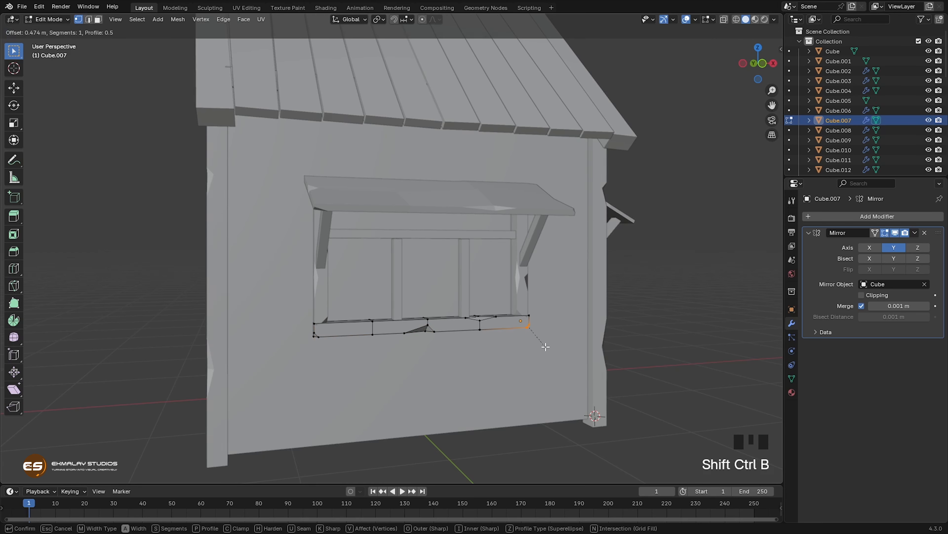
left_click(545, 347)
Step: Add one slightly shifted edge loop midway up the window's rear mullion and vertex-bevel its edge at the cut
key("Tab")
left_click(399, 267)
key("Tab")
key("ctrl+r")
double_click(407, 276)
key("g")
left_click(397, 280)
key("ctrl+shift+b")
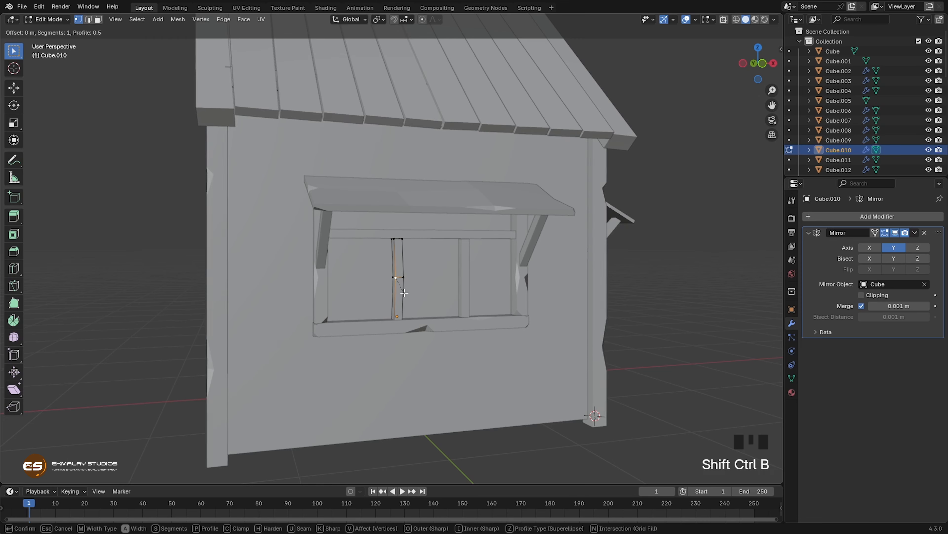
left_click(401, 301)
key("Tab")
Step: Add three edge loops to the side window's upper rail and move the middle loop slightly down
left_click(448, 235)
key("Tab")
key("ctrl+r")
scroll(435, 236, "up", 2)
double_click(434, 237)
middle_click_drag(430, 243, 407, 241)
left_click_drag(370, 219, 399, 258)
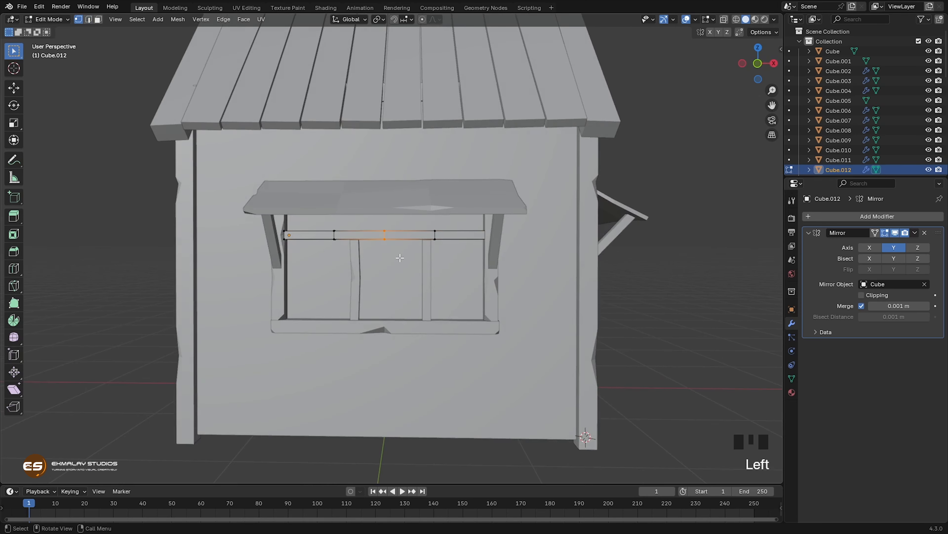
key("g")
left_click(401, 260)
Step: Vertex-bevel the upper rail's bottom edge at the front cut and move the inner bevel vertex to deepen the chip
left_click(436, 242)
key("ctrl+shift+b")
left_click(447, 254)
left_click(443, 241)
left_click(436, 234)
key("g")
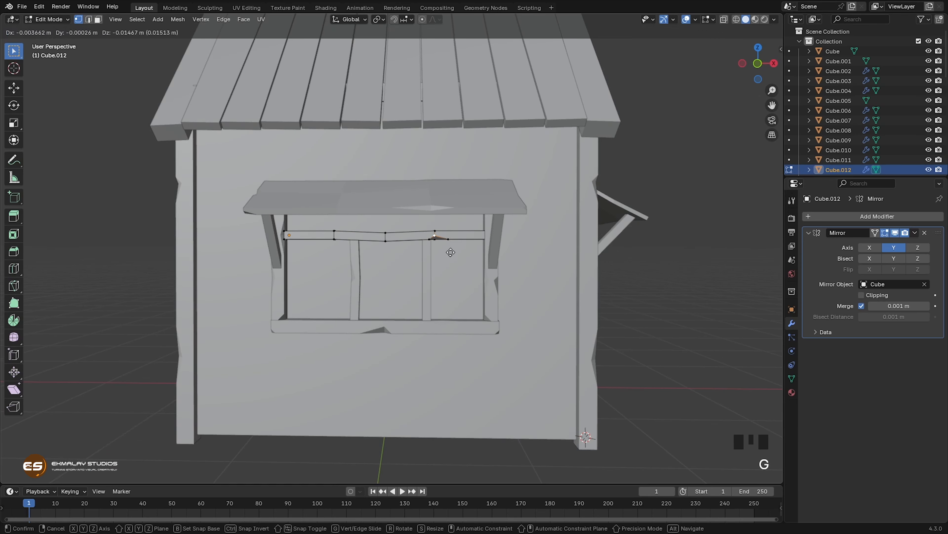
left_click(451, 252)
Step: Vertex-bevel the upper rail's top edge at the rear cut, raise the inner vertex about 0.015 m and finish editing the rail
left_click(335, 230)
key("ctrl+shift+n")
key("ctrl+shift+b")
left_click(378, 255)
left_click(335, 234)
key("g")
left_click(369, 311)
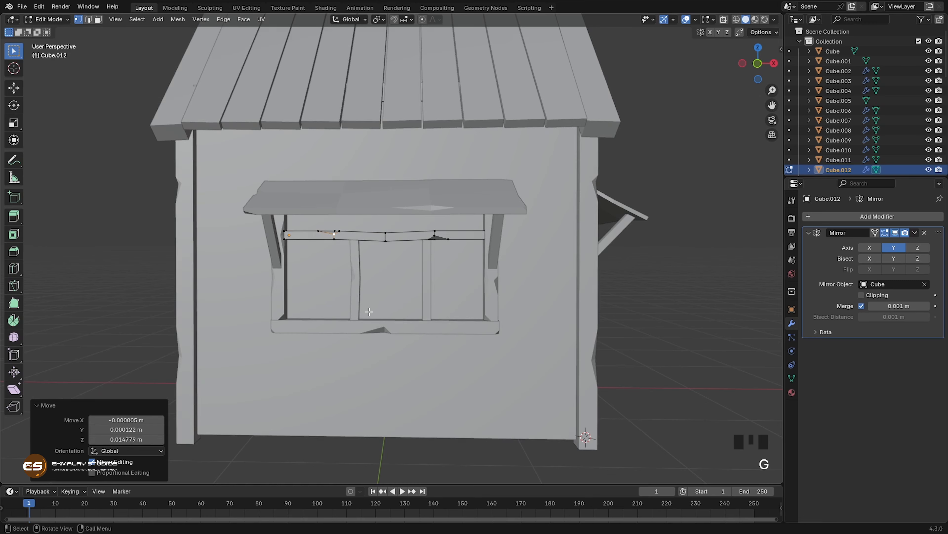
key("Tab")
Step: Add three centred edge loops along the main roof's sloping gable-end board
scroll(415, 320, "down", 2)
middle_click_drag(444, 316, 389, 299)
middle_click_drag(394, 273, 404, 310, "shift")
left_click(367, 253)
scroll(450, 290, "up", 2)
middle_click_drag(450, 289, 422, 314, "shift")
key("Tab")
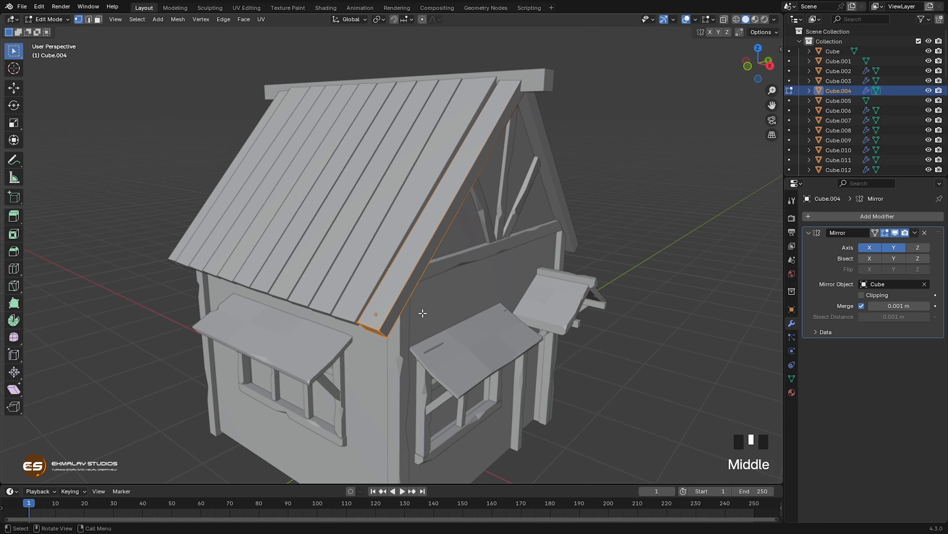
key("ctrl+r")
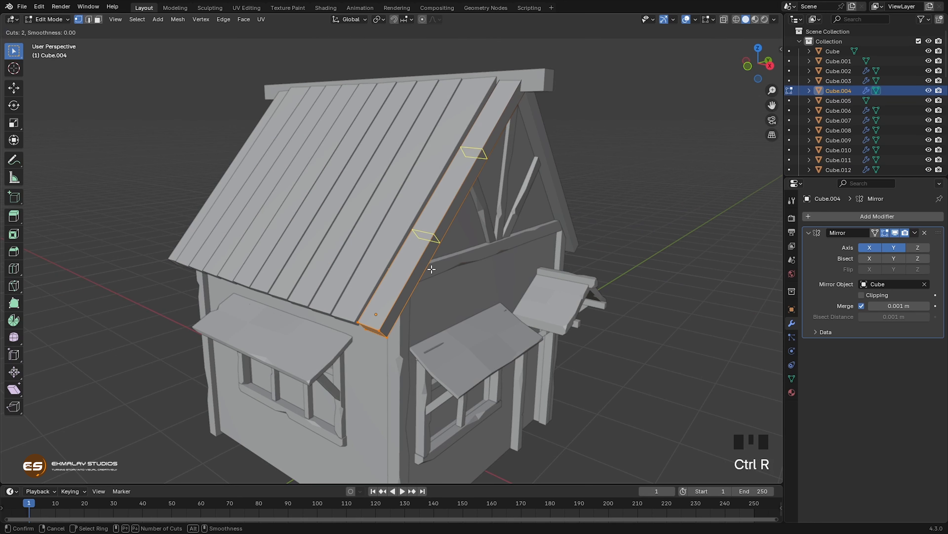
scroll(432, 269, "up", 1)
left_click(432, 269)
right_click(432, 269)
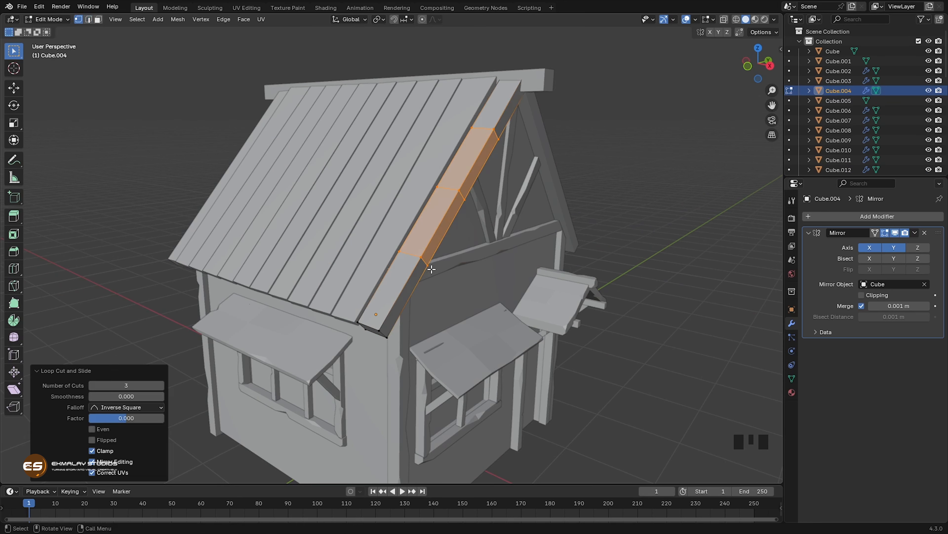
Step: Vertex-bevel the two upper corners at the gable-end board's lower end, the inner one 0.65 m wide
left_click(384, 329)
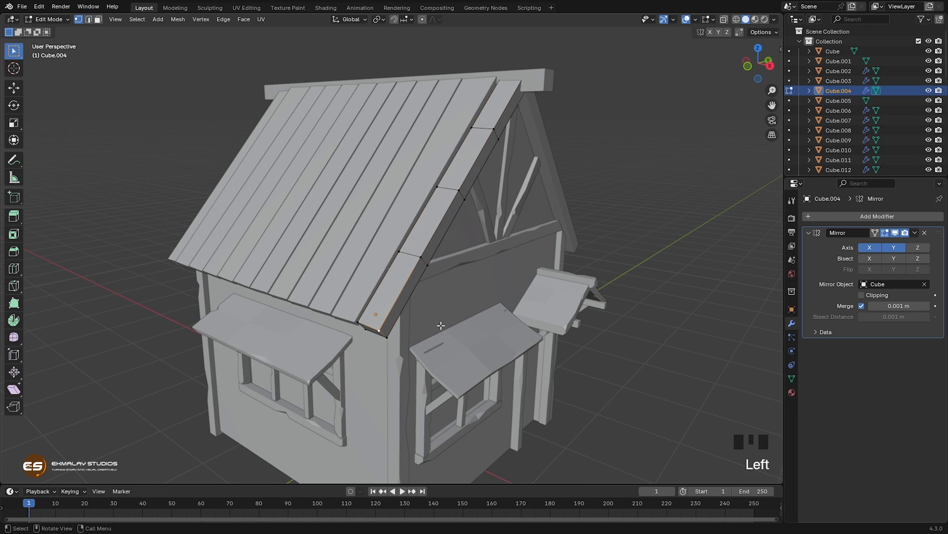
key("shift+ctrl+b")
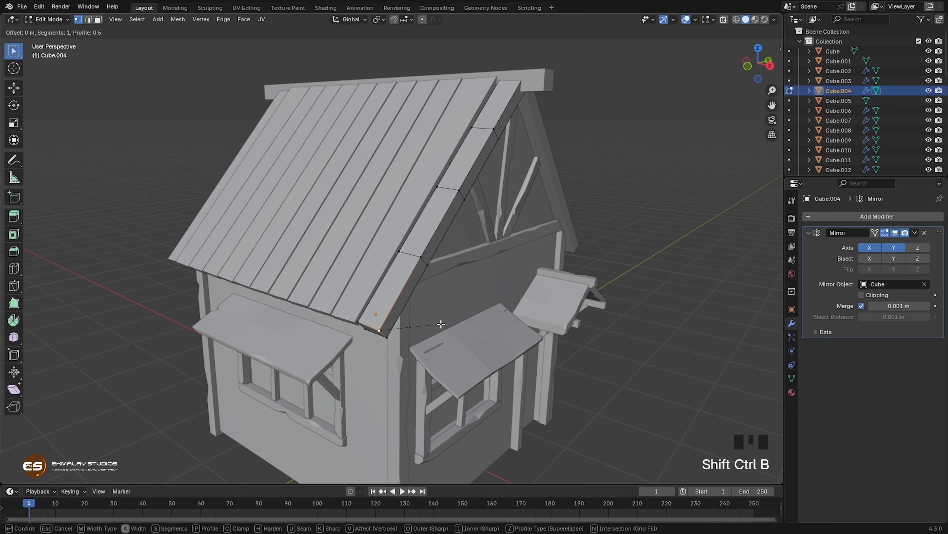
left_click(422, 332)
left_click(361, 328)
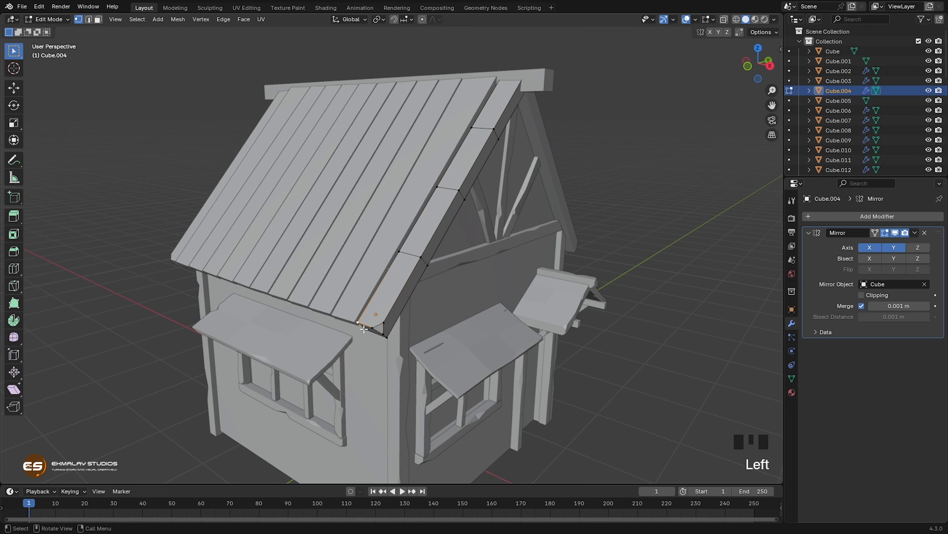
key("shift+ctrl+b")
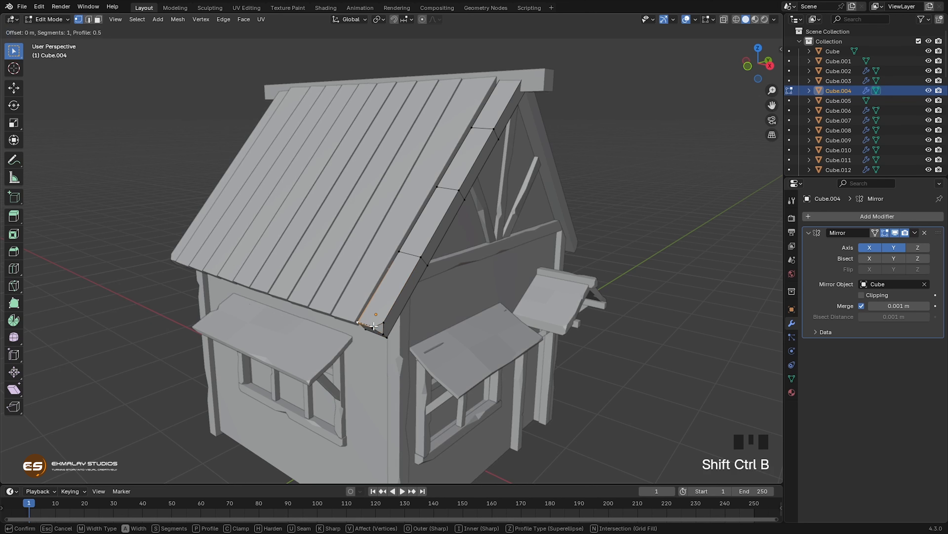
left_click(389, 320)
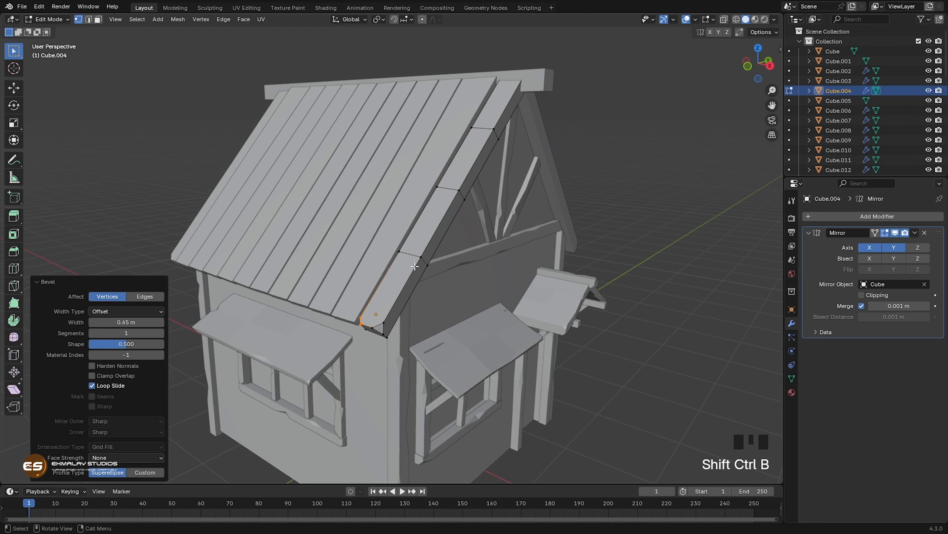
Step: Vertex-bevel the gable-end board's outer top edge at the lowest cut and slide the lower bevel vertex down by a factor of 0.41
left_click(419, 261)
key("shift+ctrl+b")
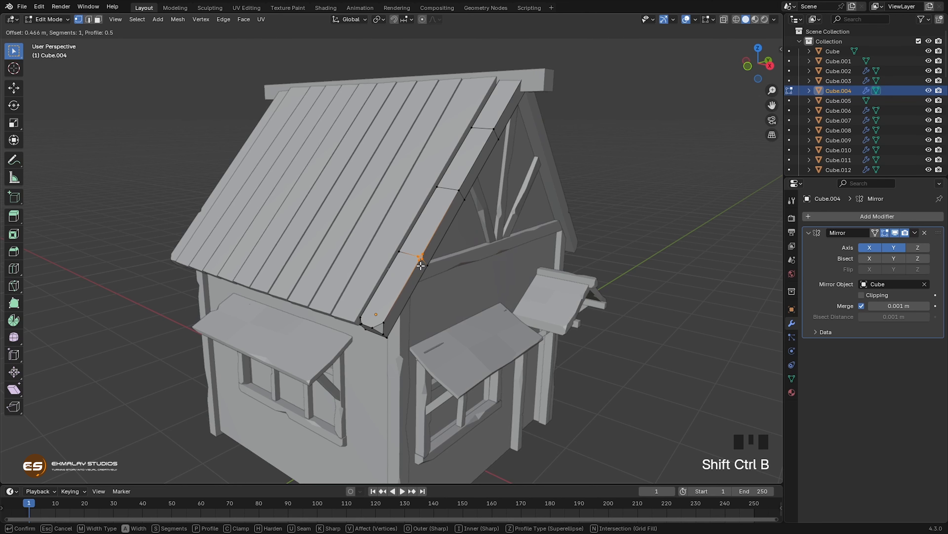
left_click(419, 268)
left_click(417, 262)
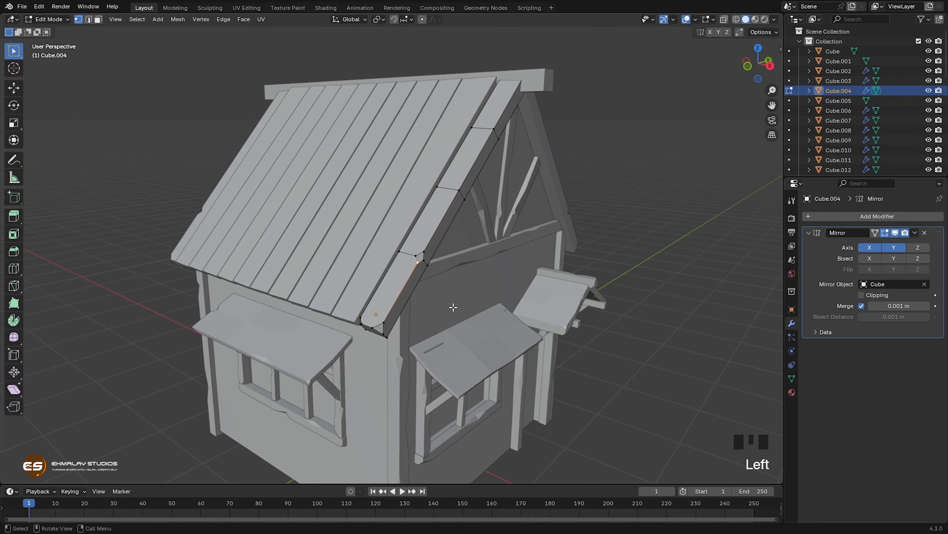
key("g")
key("g")
left_click(444, 335)
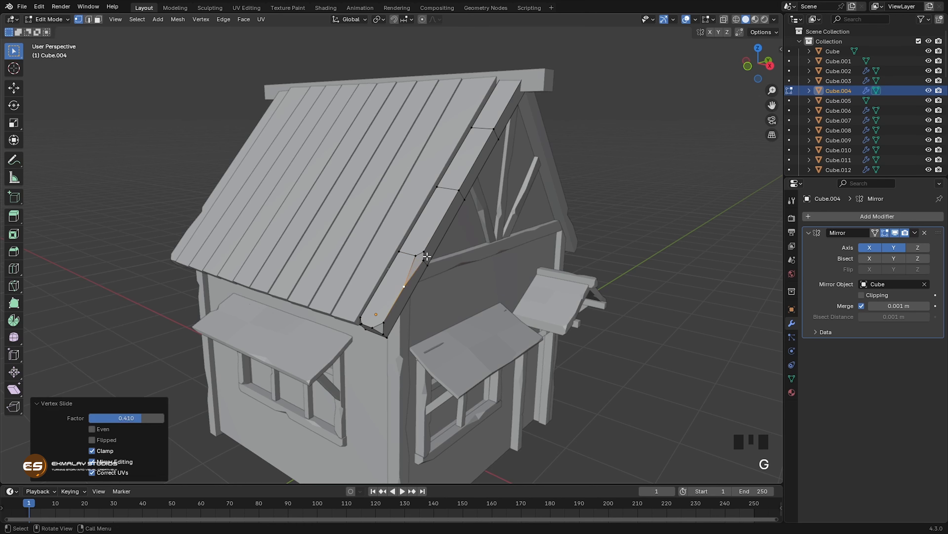
Step: Slide the lowest chip's upper bevel vertex up the gable-end board's edge and connect the chip's two inner vertices
left_click(426, 256)
key("g")
key("g")
left_click(475, 260)
middle_click_drag(568, 261, 558, 233)
middle_click_drag(503, 258, 368, 251)
left_click(363, 252)
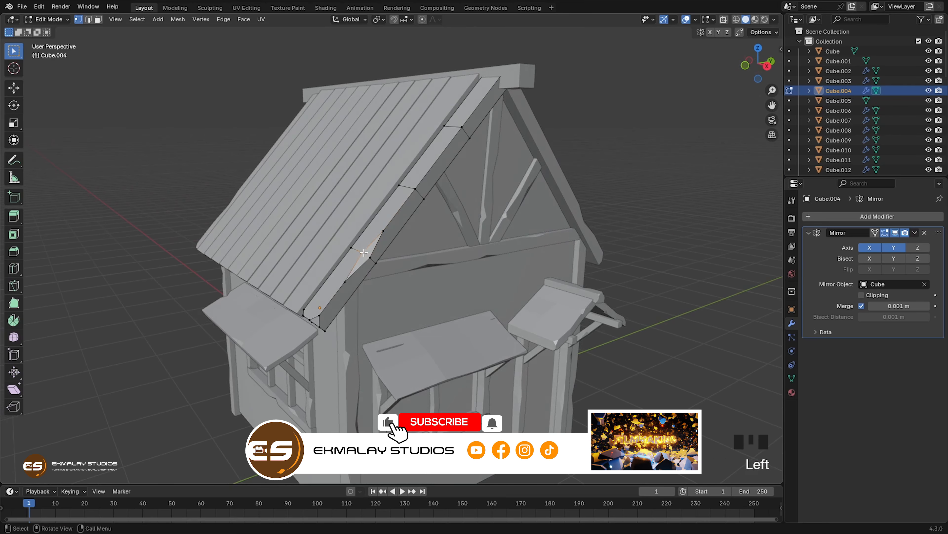
left_click(370, 258, "shift")
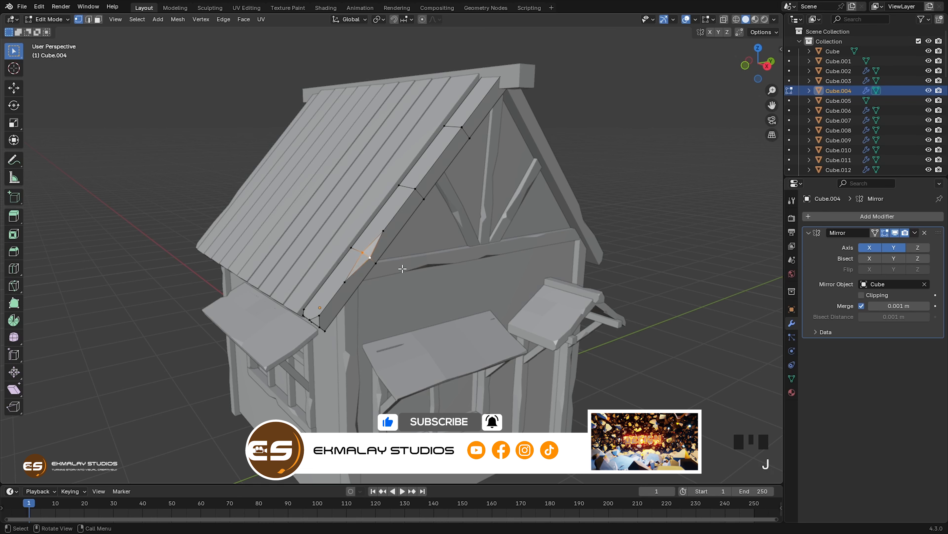
Step: Vertex-bevel the gable-end board's outer underside edge at the middle cut about 0.67 m and slide the lower bevel vertex down the edge
middle_click_drag(402, 268, 391, 263)
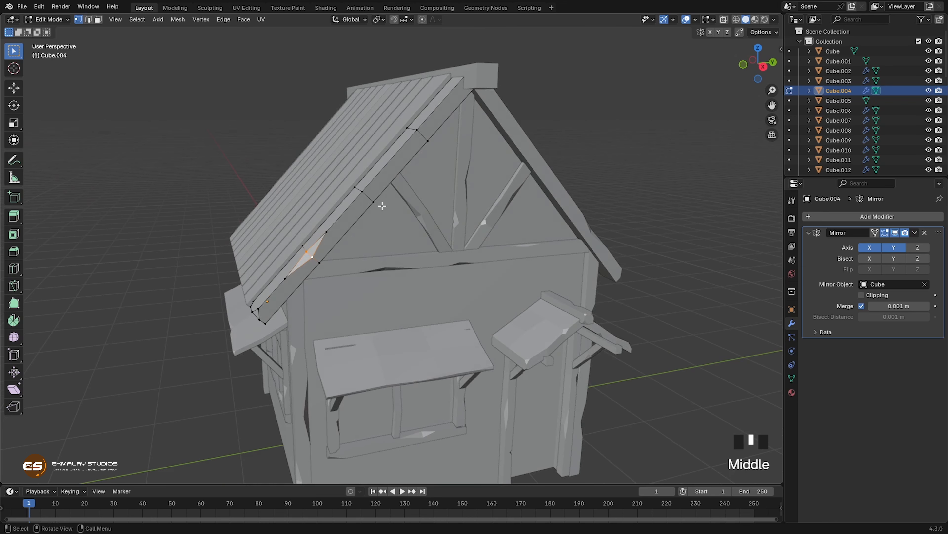
left_click(373, 202)
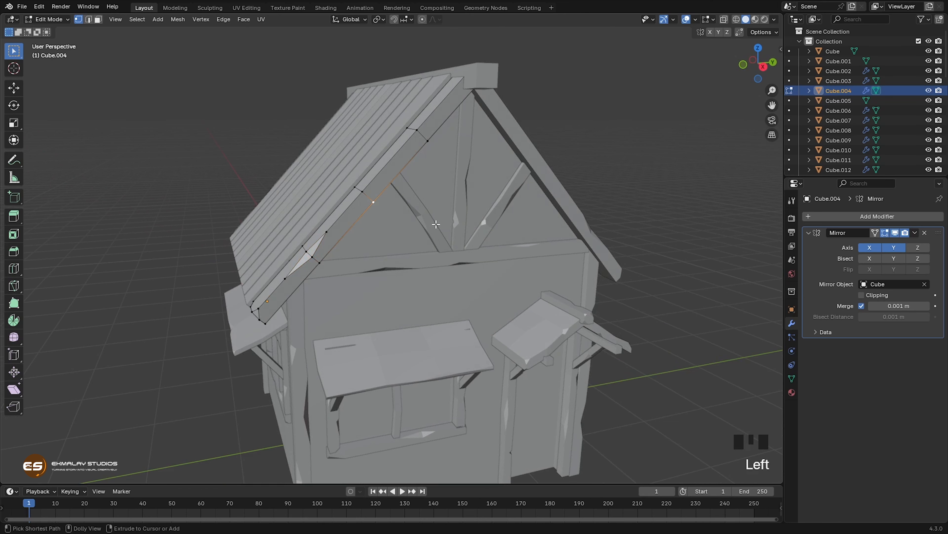
key("ctrl+shift+b")
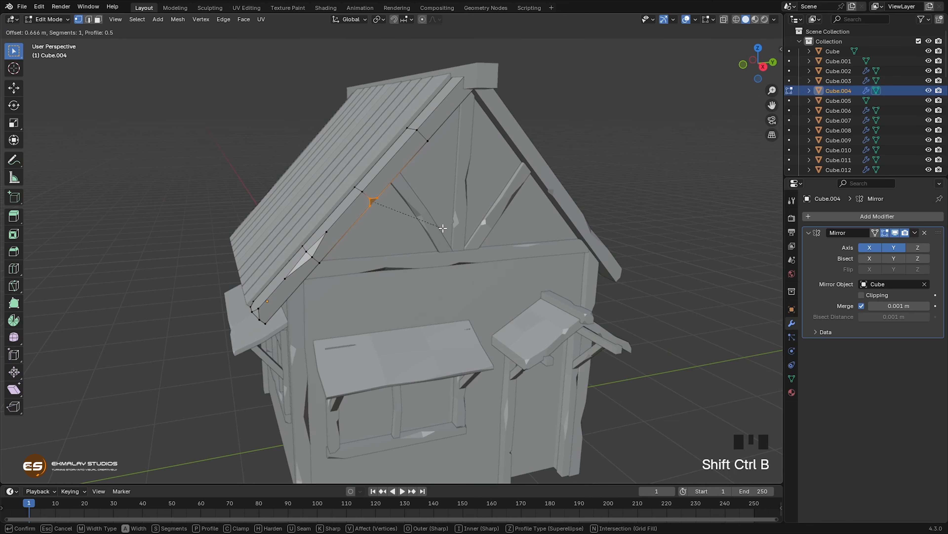
left_click(443, 229)
left_click(370, 204)
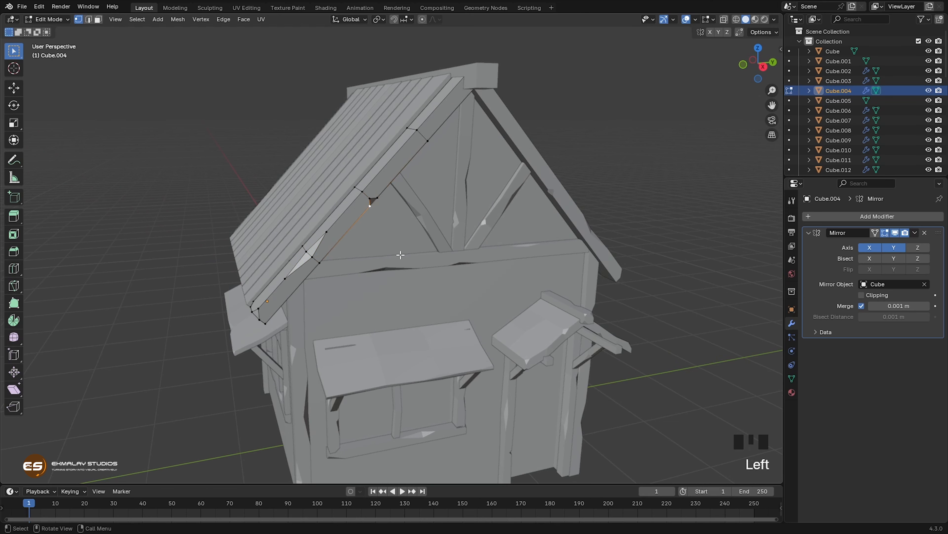
key("g")
key("g")
left_click(387, 265)
Step: Slide the middle chip's upper bevel vertex up the board's underside edge and connect the chip's two inner vertices
left_click(377, 198)
key("g")
key("g")
left_click(389, 187)
middle_click_drag(389, 209, 347, 209)
left_click(308, 195)
left_click(313, 199, "shift")
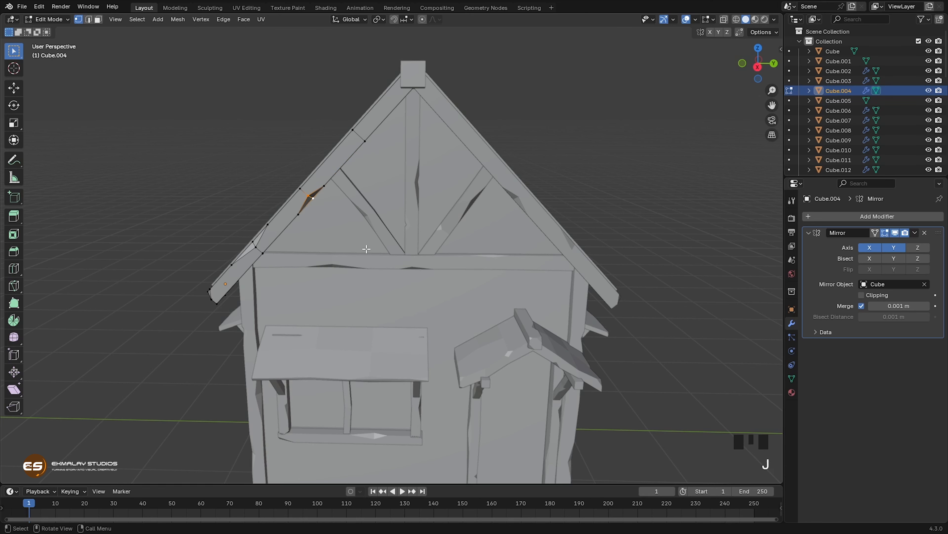
Step: Vertex-bevel the gable-end board's outer top edge at the highest cut by about 0.58 m
middle_click_drag(383, 280, 371, 232)
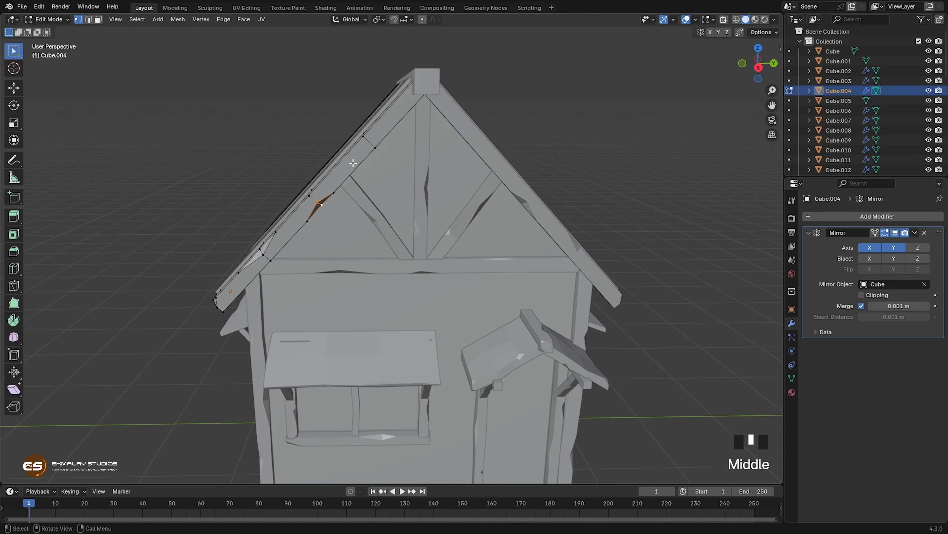
left_click(365, 136)
key("shift+ctrl+b")
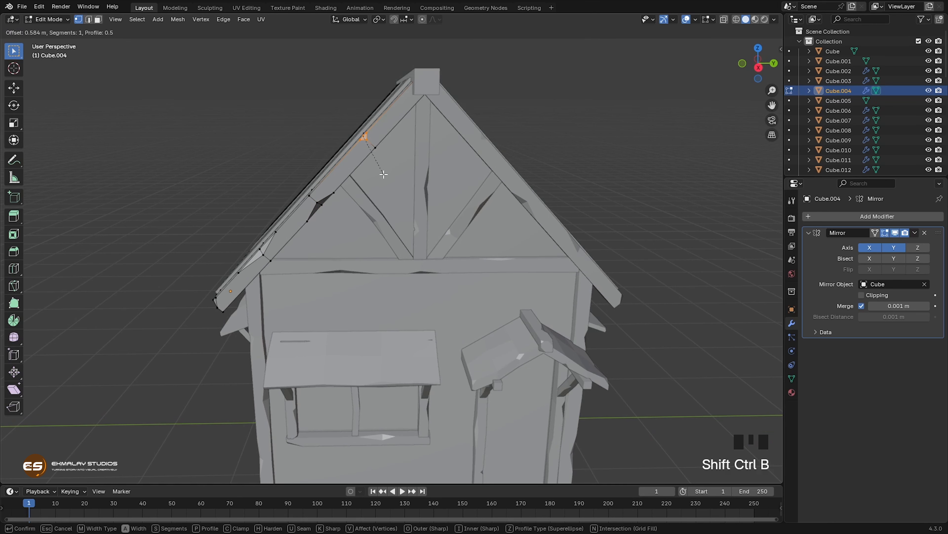
left_click(385, 175)
Step: Nudge the gable-end board's top-edge vertex at the middle cut and the inner vertex of the middle underside chip
middle_click_drag(386, 176, 322, 193)
left_click(321, 189)
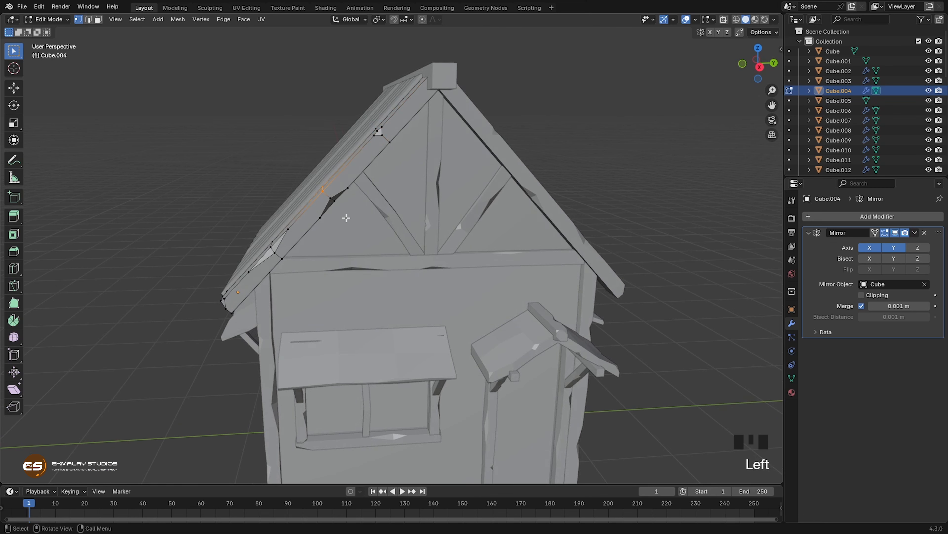
key("g")
left_click(339, 205)
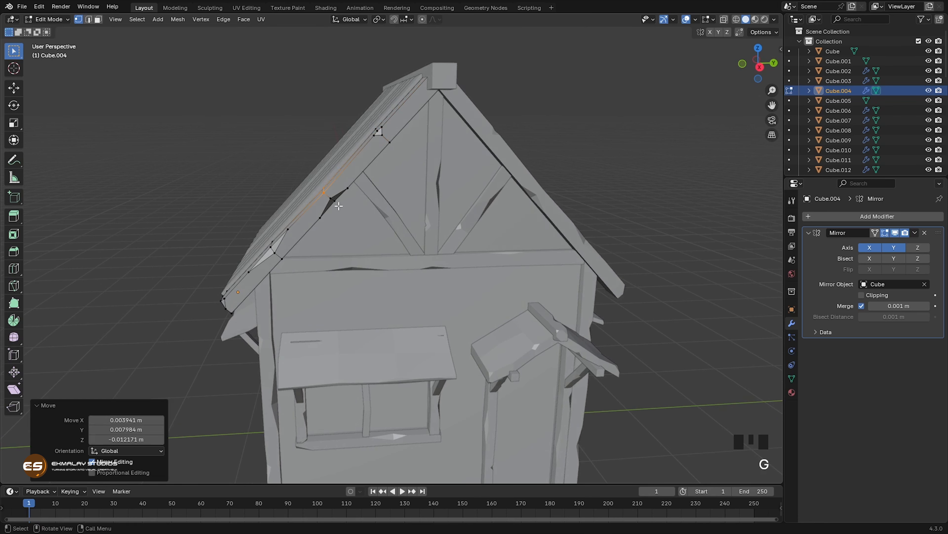
left_click(333, 199)
key("g")
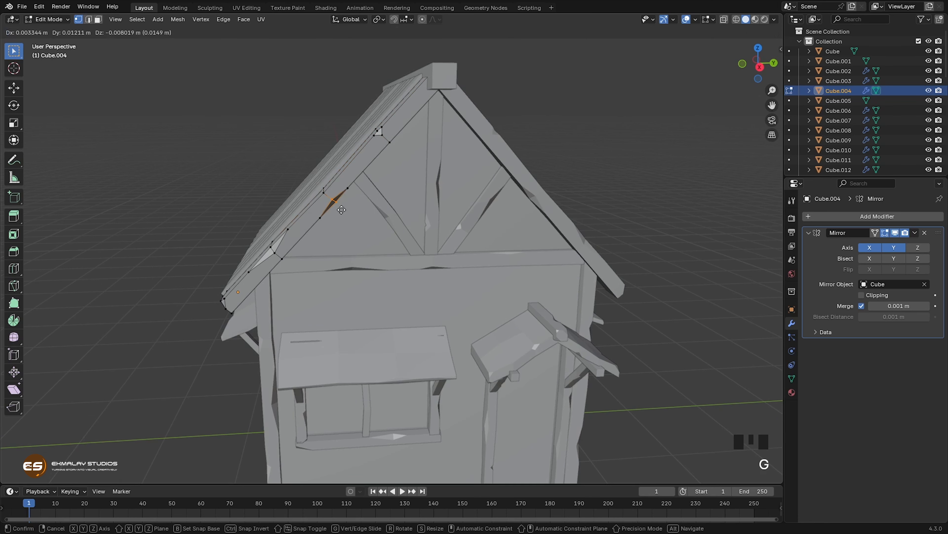
left_click(342, 210)
Step: Move the gable-end board's underside vertex at the highest cut slightly upward to make the lower edge irregular
middle_click_drag(390, 252, 375, 250)
key("g")
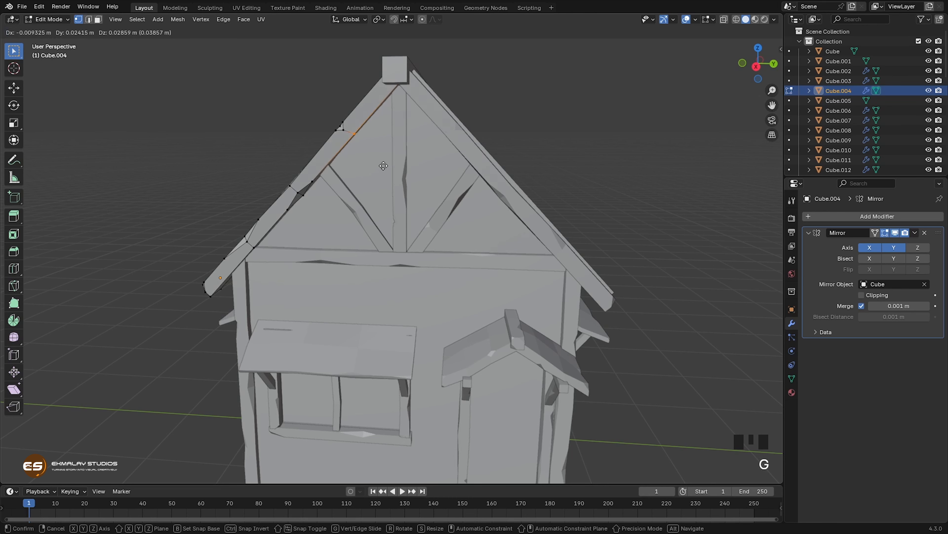
left_click(385, 165)
Step: Finish editing the gable-end boards' mesh and apply their Mirror modifier
middle_click_drag(392, 214, 360, 249)
key("Tab")
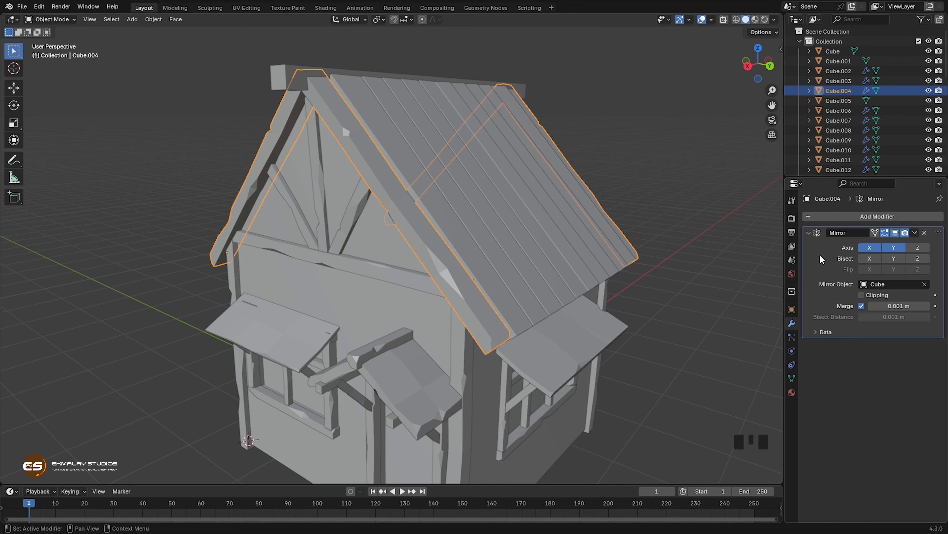
key("ctrl+a")
Step: Vertex-bevel the opposite front gable-end board's outer top edge at the middle cut by about 0.69 m
mouse_move(427, 274)
middle_mouse_down()
mouse_move(435, 257)
mouse_move(441, 276)
middle_mouse_up()
key("Tab")
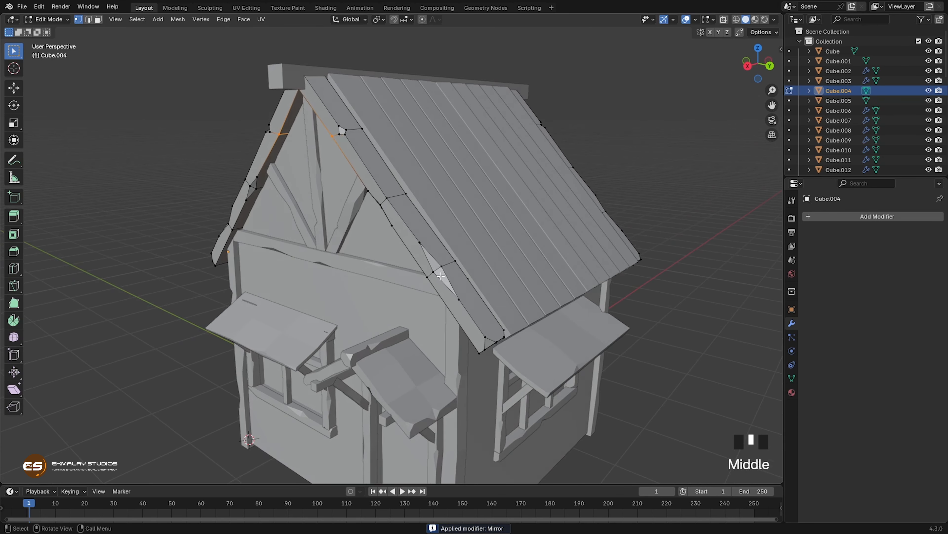
left_click(394, 203)
key("ctrl+shift+b")
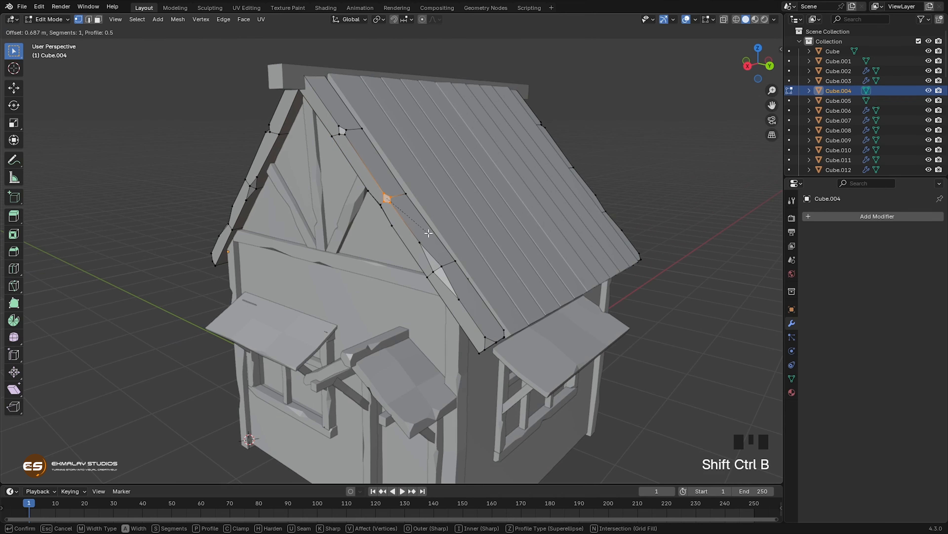
left_click(428, 232)
Step: Widen the new middle chip by sliding its upper bevel vertex up the board's edge and its lower one down by a factor of 0.359
left_click(384, 192)
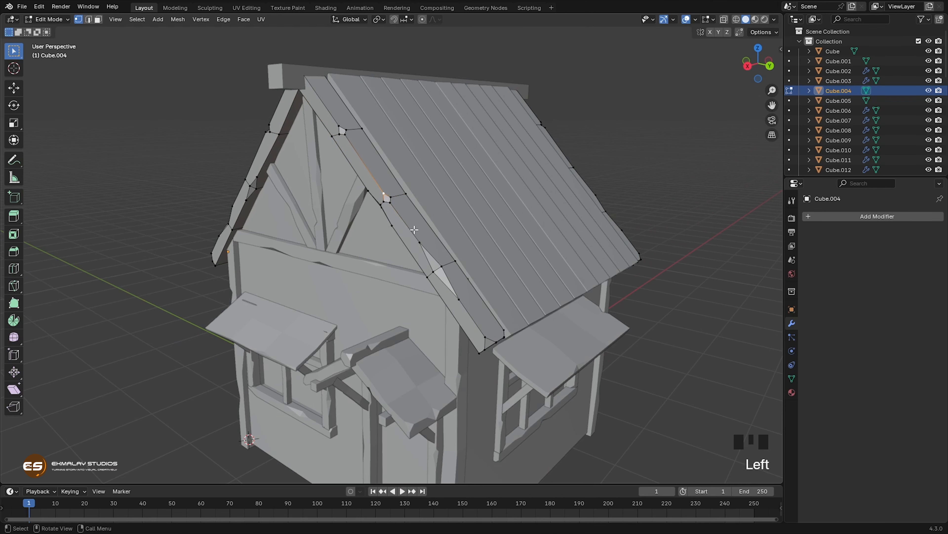
key("g")
key("g")
left_click(408, 212)
left_click(392, 202)
key("g")
key("g")
left_click(336, 206)
Step: Nudge the inner vertices of the middle and lowest chips on the opposite gable-end board's top edge
left_click(386, 205)
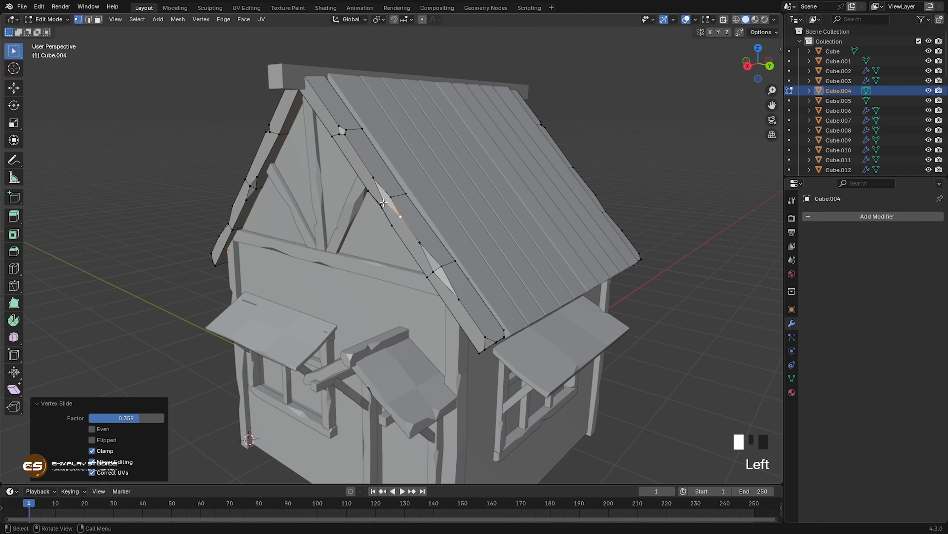
key("g")
left_click(389, 206)
left_click(430, 275)
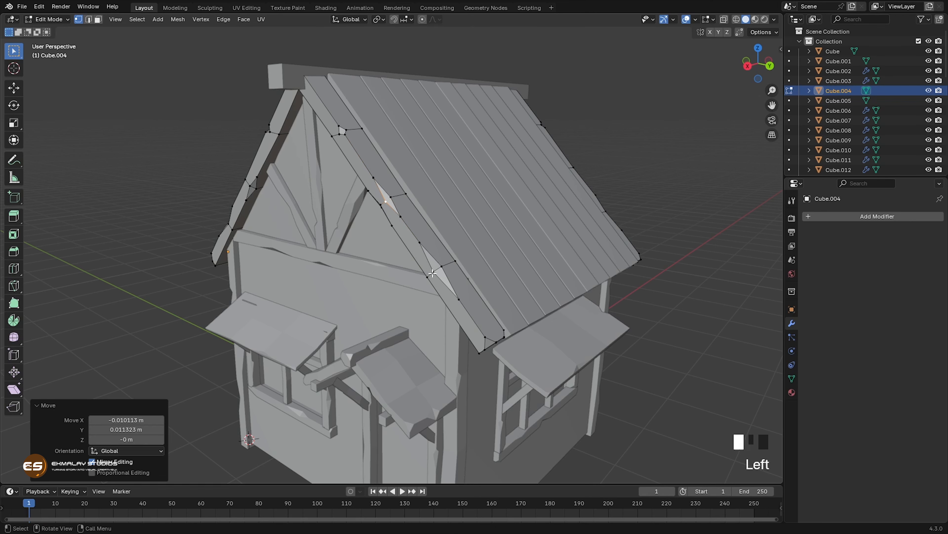
key("g")
left_click(440, 277)
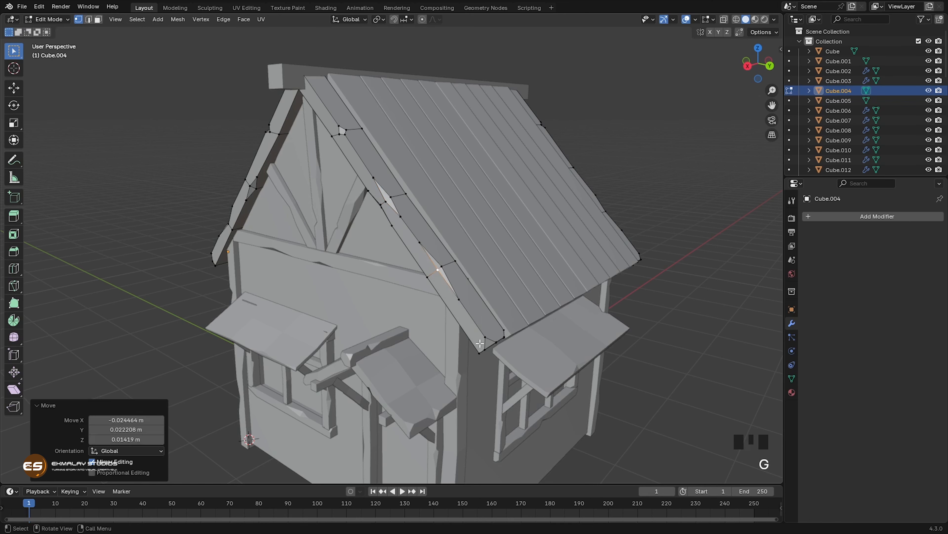
Step: Vertex-bevel the outer underside corner at the opposite gable-end board's lower end with a width of 0.736 m
left_click(479, 354)
middle_click_drag(529, 334, 550, 321)
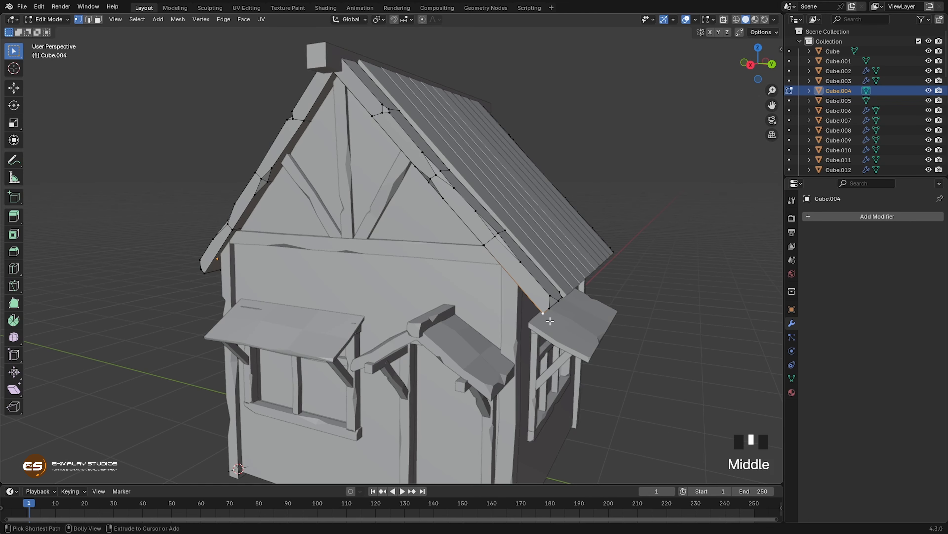
key("ctrl+shift+b")
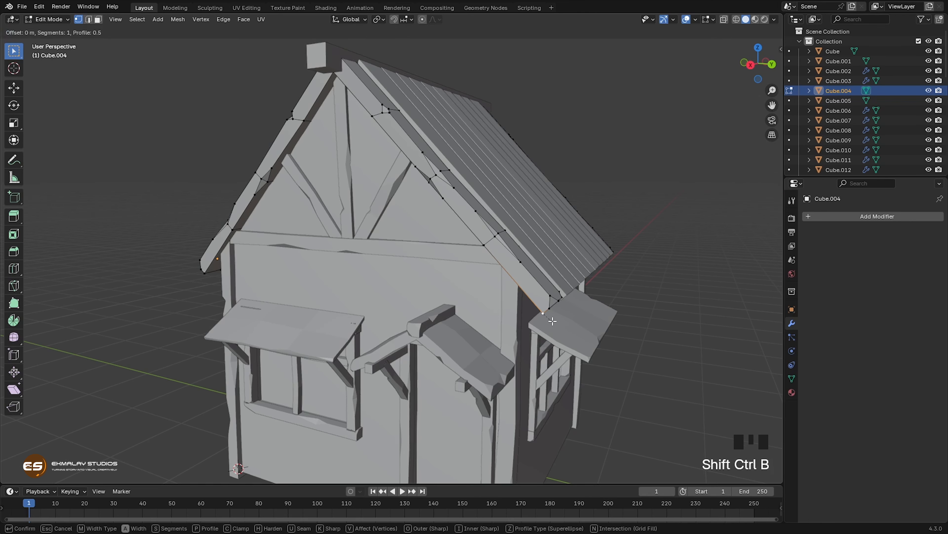
left_click(565, 323)
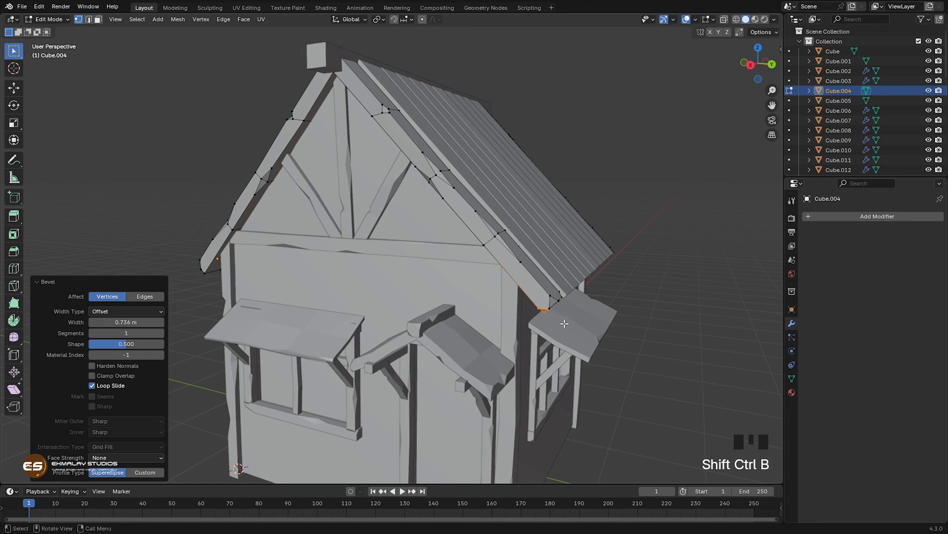
Step: Move the opposite gable-end board's underside vertex at the lowest cut about 0.02 m upward
left_click(476, 239)
middle_click_drag(494, 290, 514, 292)
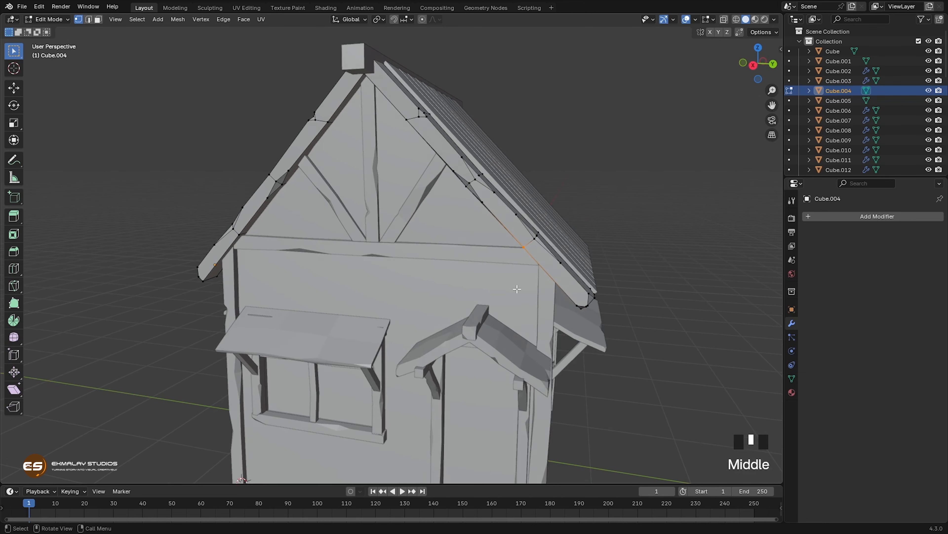
key("g")
left_click(519, 286)
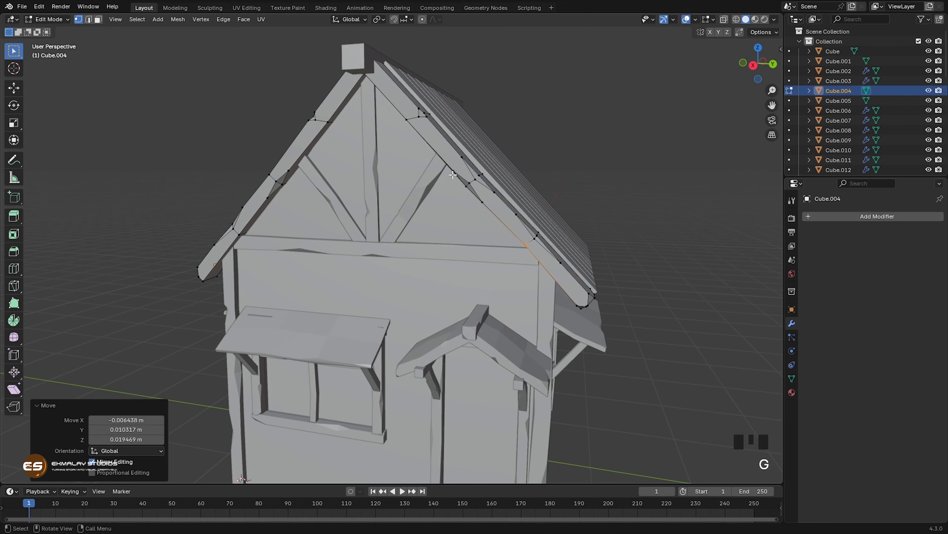
Step: Nudge the inner and upper vertices of the middle underside chip on the opposite gable-end board and finish editing its mesh
left_click(468, 183)
key("g")
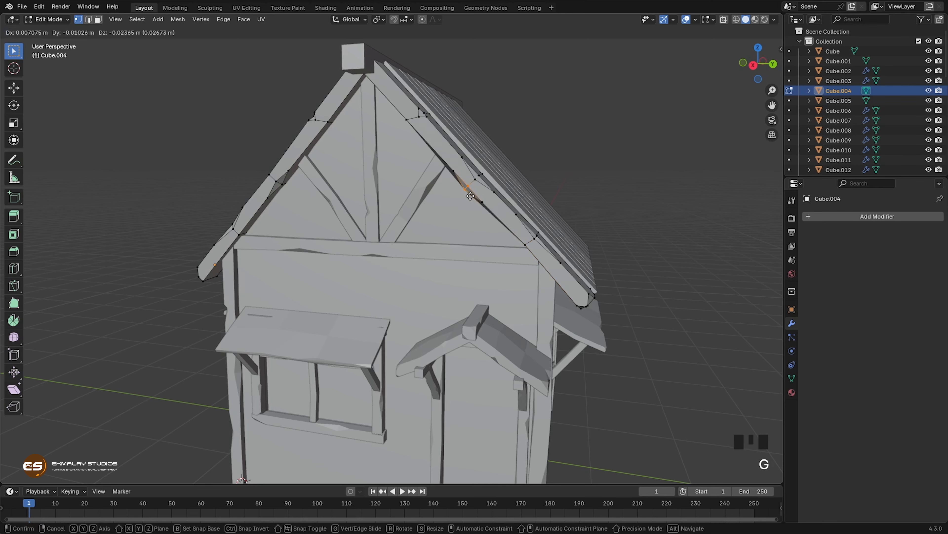
left_click(470, 188)
left_click(458, 172)
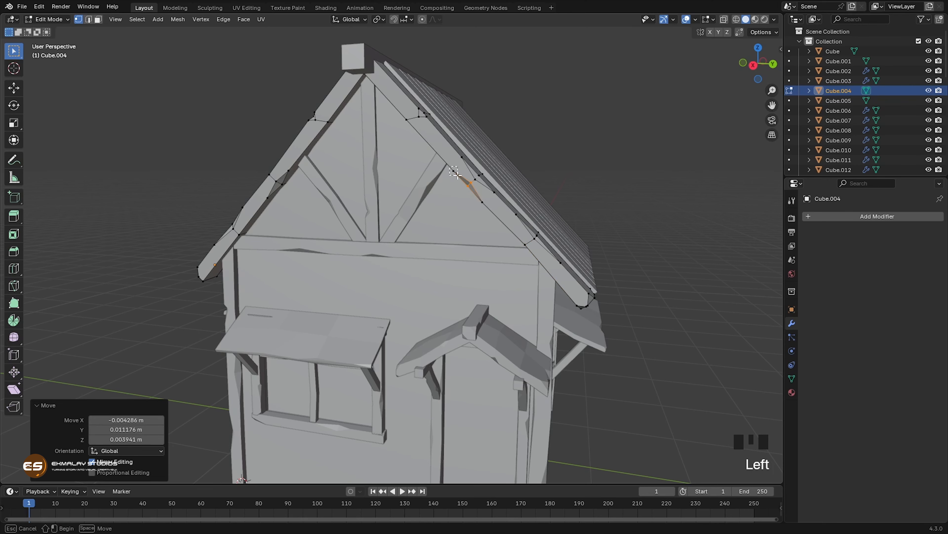
key("g")
left_click(459, 172)
middle_click_drag(453, 214, 469, 217)
key("Tab")
Step: Open the roof's ridge beam for mesh editing and add four evenly spaced loop cuts across its length
middle_click_drag(426, 259, 470, 259)
scroll(440, 278, "down", 2)
left_click(498, 112)
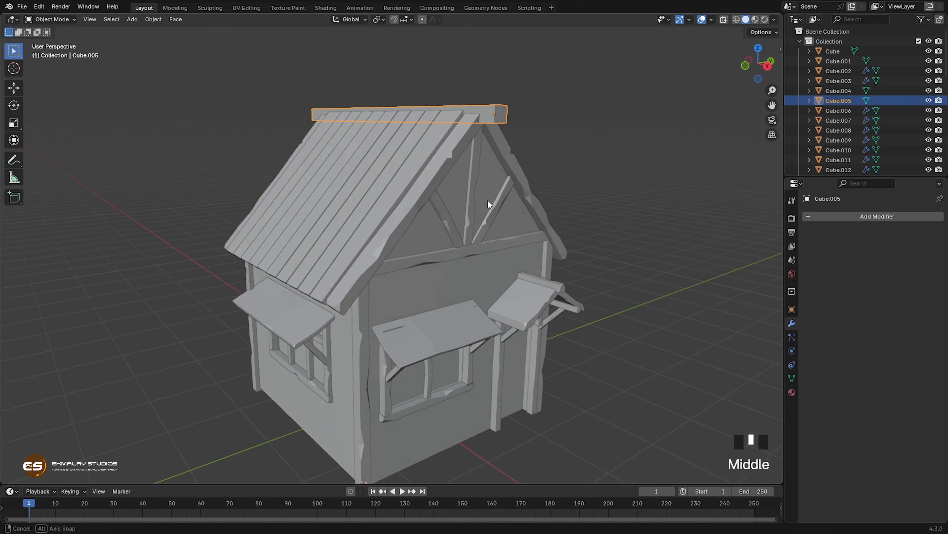
middle_click_drag(488, 200, 444, 208)
key("KP_Decimal")
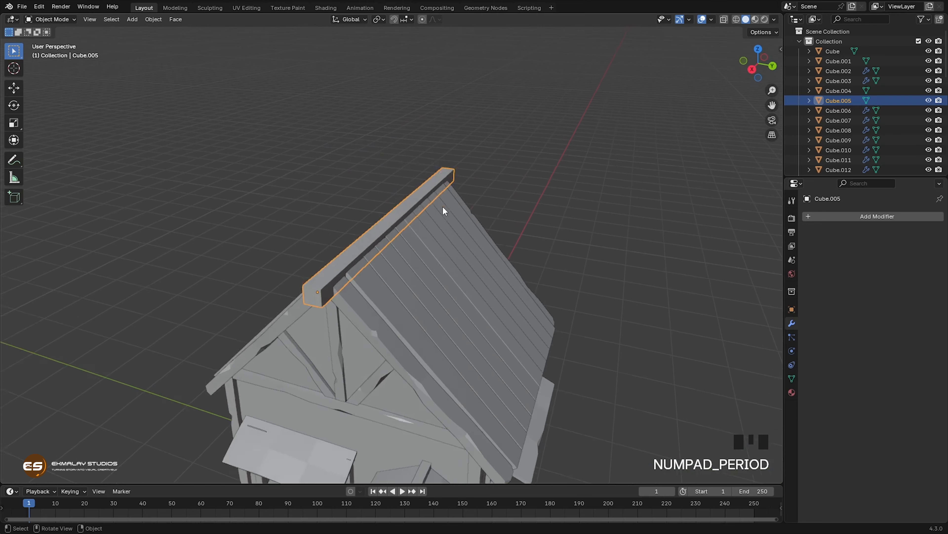
middle_click_drag(387, 286, 426, 280)
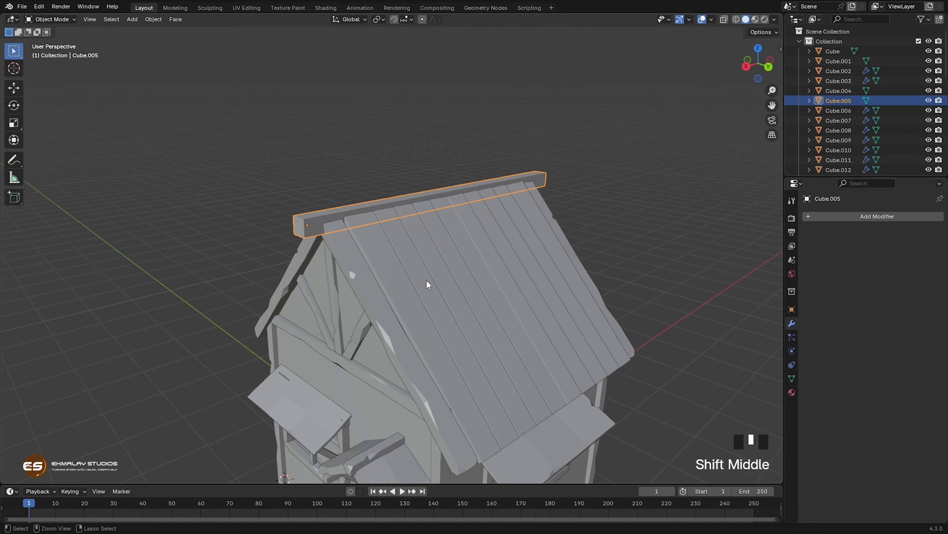
key("Tab")
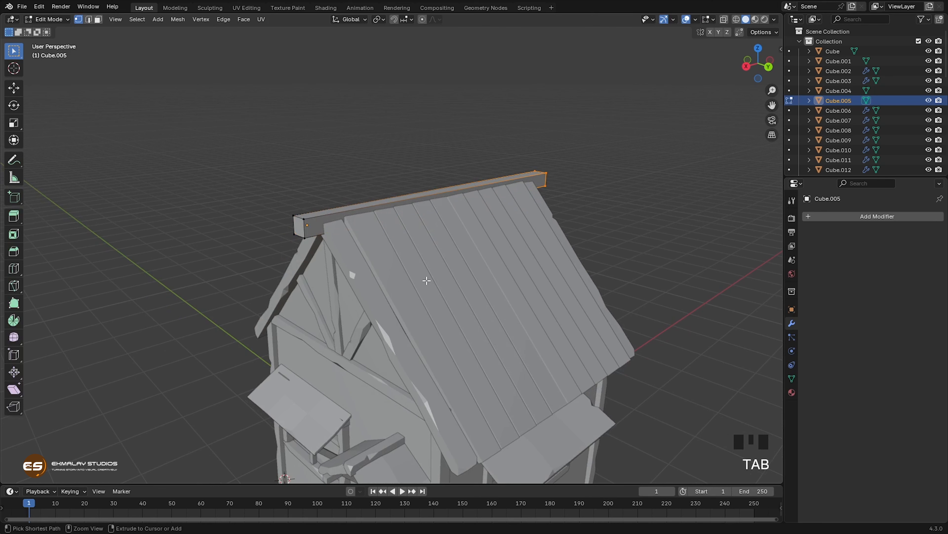
key("ctrl+r")
scroll(405, 217, "up", 4)
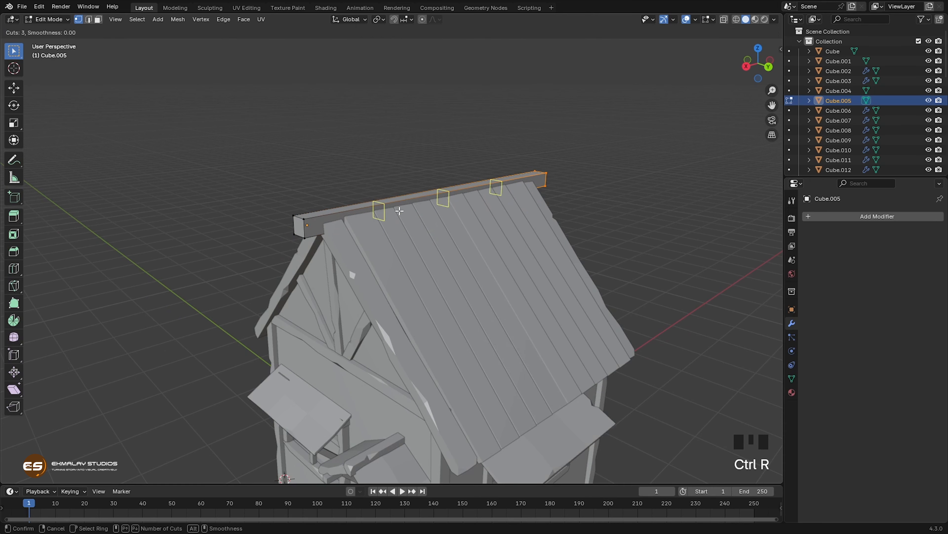
scroll(399, 211, "down", 1)
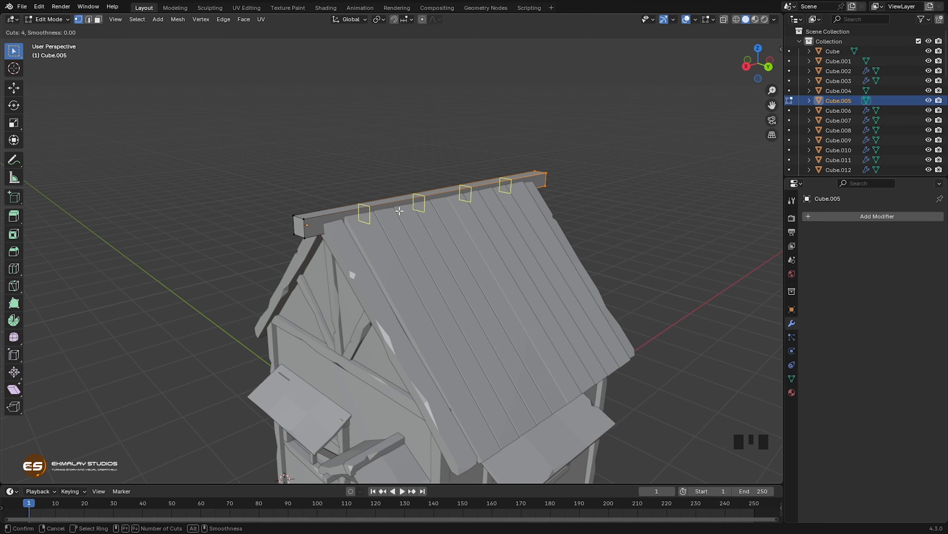
left_click(399, 211)
Step: Add one more loop cut to the ridge beam and slide it close to the front end
key("ctrl+r")
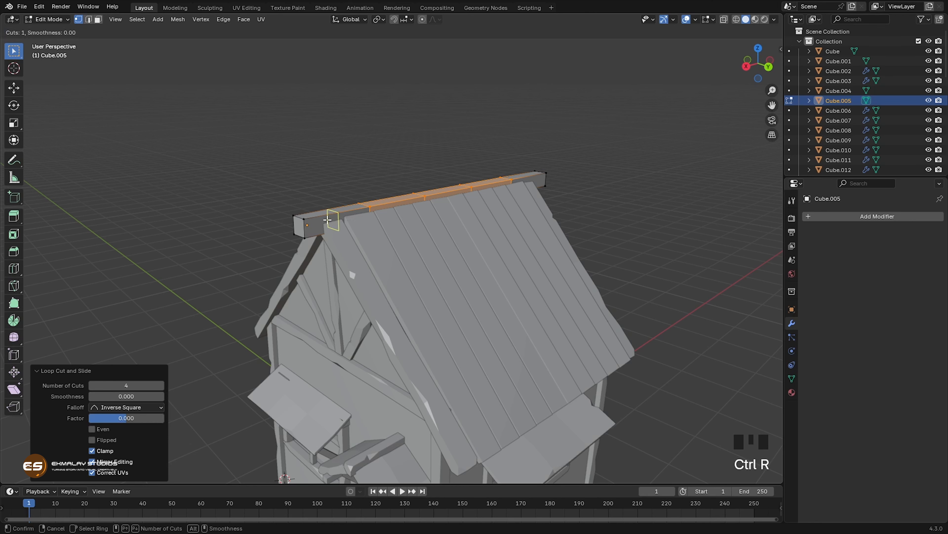
left_click(327, 220)
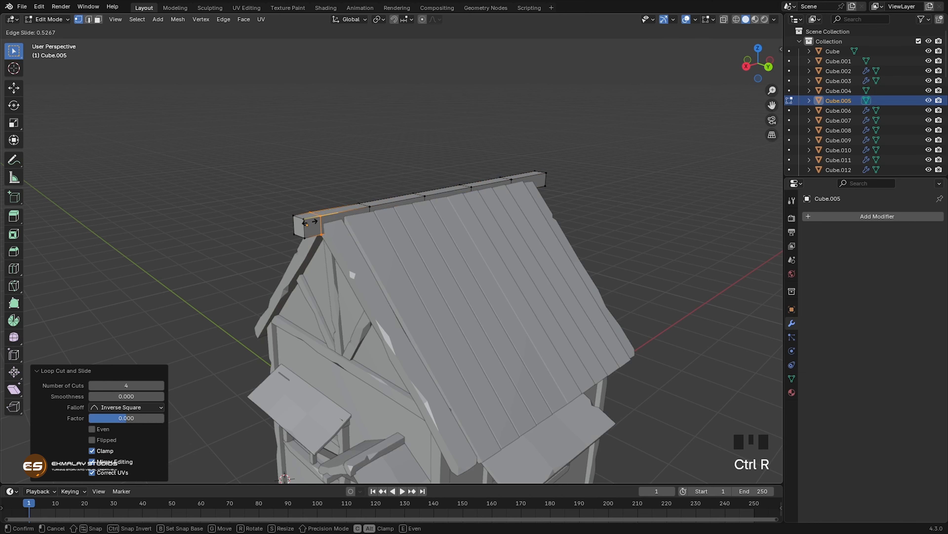
left_click(305, 223)
Step: Vertex-bevel the ridge beam's near top edge at the first of the four even cuts
left_click(372, 205)
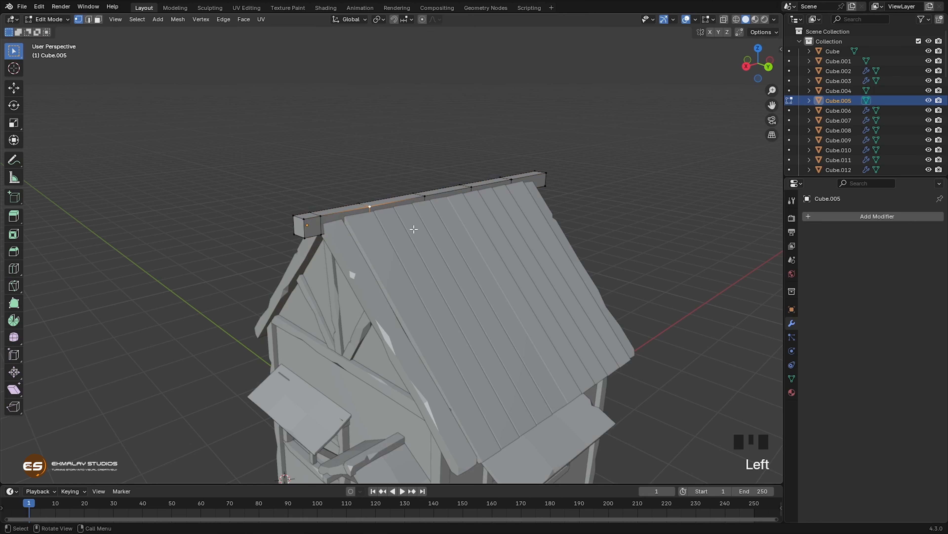
key("shift+ctrl+b")
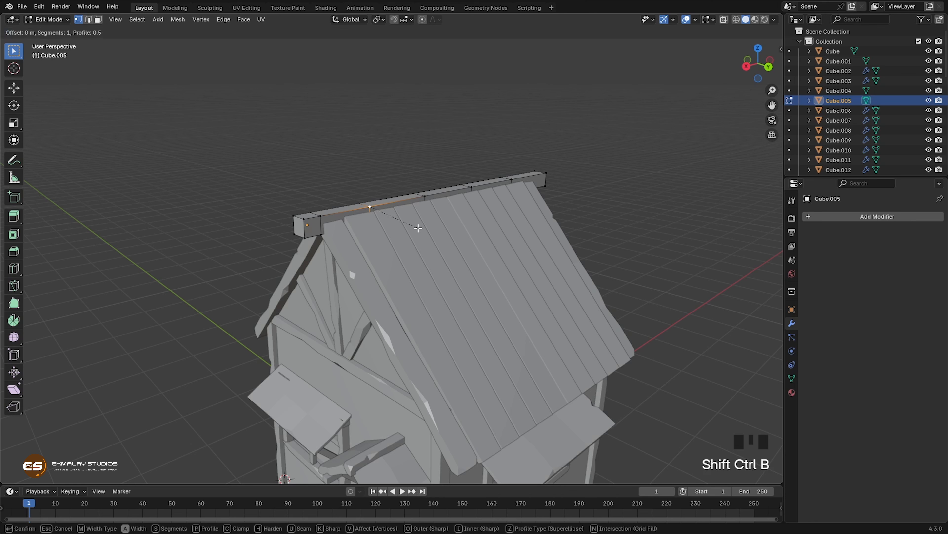
left_click(425, 230)
Step: Widen the ridge beam's chip by sliding its front bevel vertex by a factor of 0.256 and moving its rear one backward along the edge
left_click(368, 211)
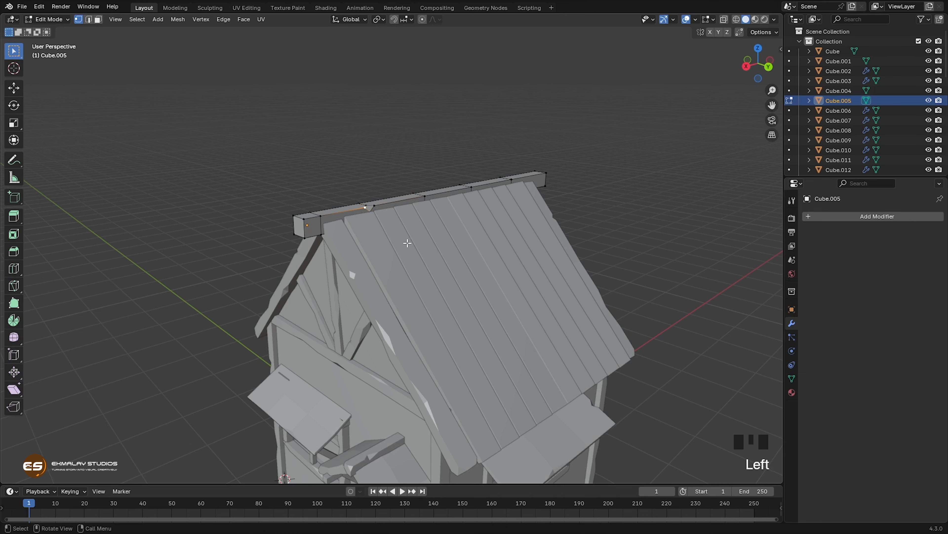
key("g")
key("g")
left_click(387, 217)
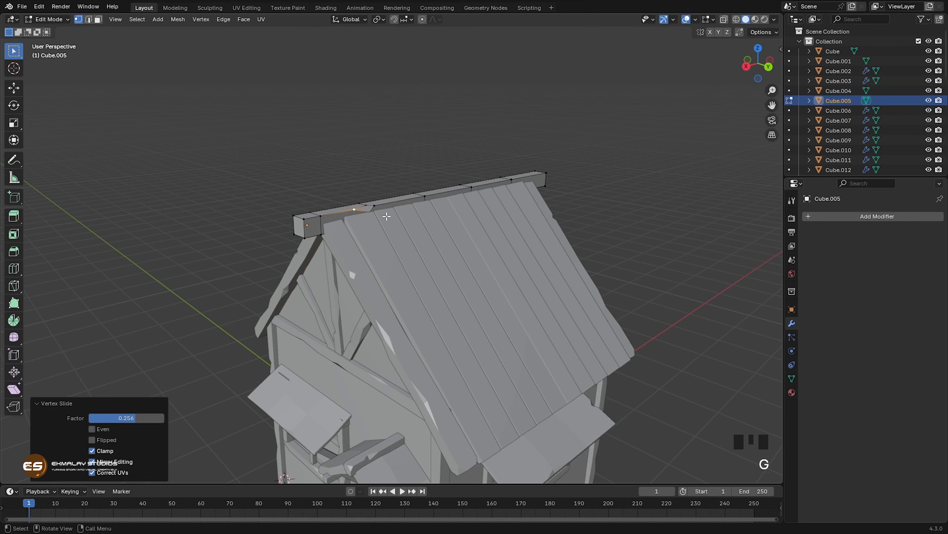
key("g")
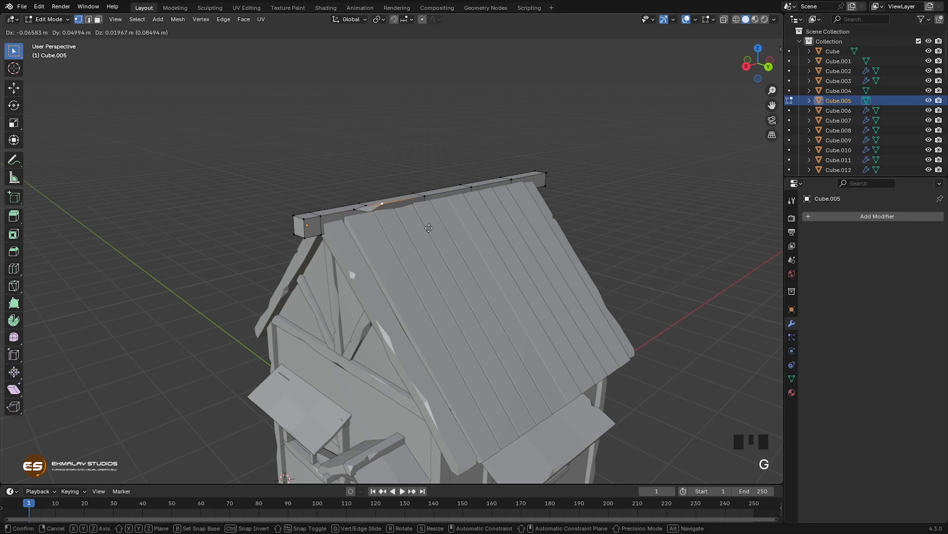
left_click(428, 212)
Step: Nudge the ridge beam's near top-edge vertex at the second even cut and raise the far top-edge vertex at the third about 0.024 m
left_click(422, 197)
key("g")
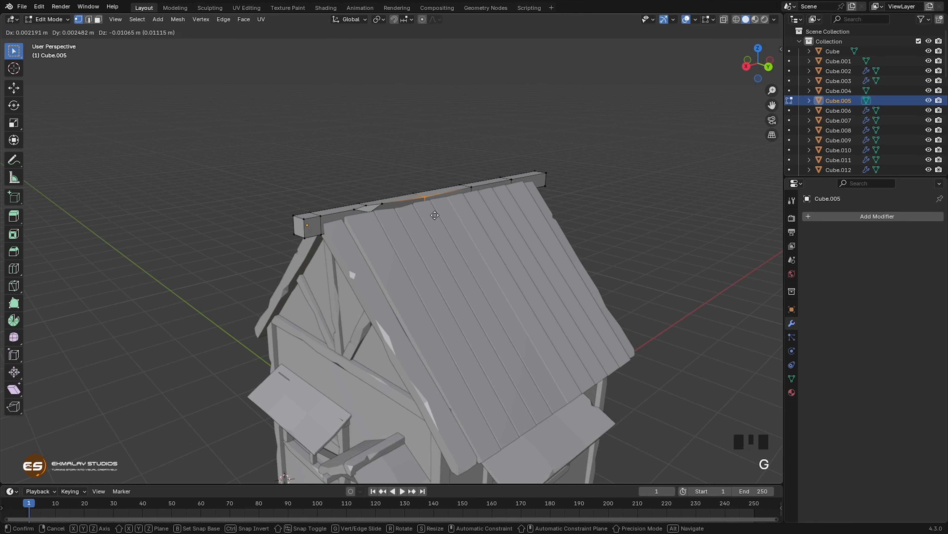
left_click(466, 194)
left_click(461, 182)
key("g")
left_click(475, 202)
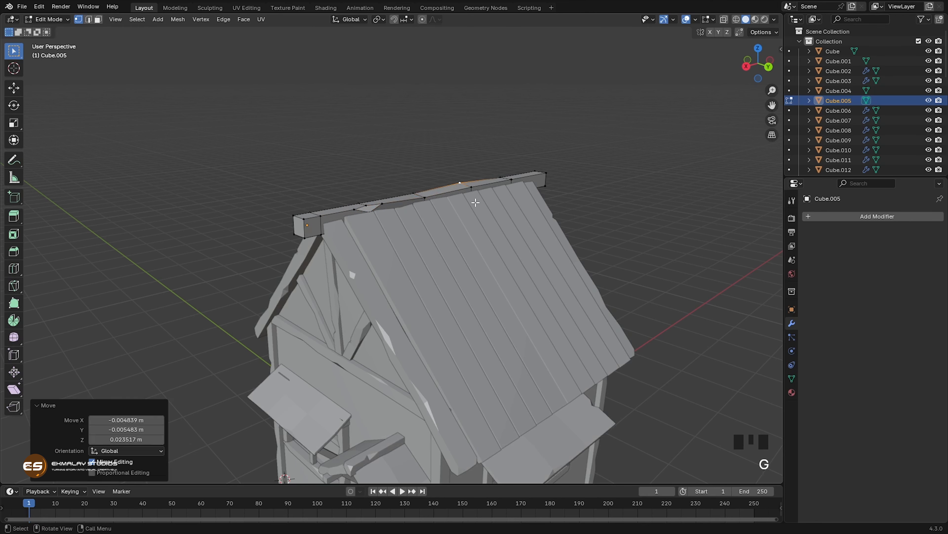
Step: Vertex-bevel the ridge beam's near top edge at the third even cut and widen the chip by sliding its front bevel vertex forward
left_click(478, 193)
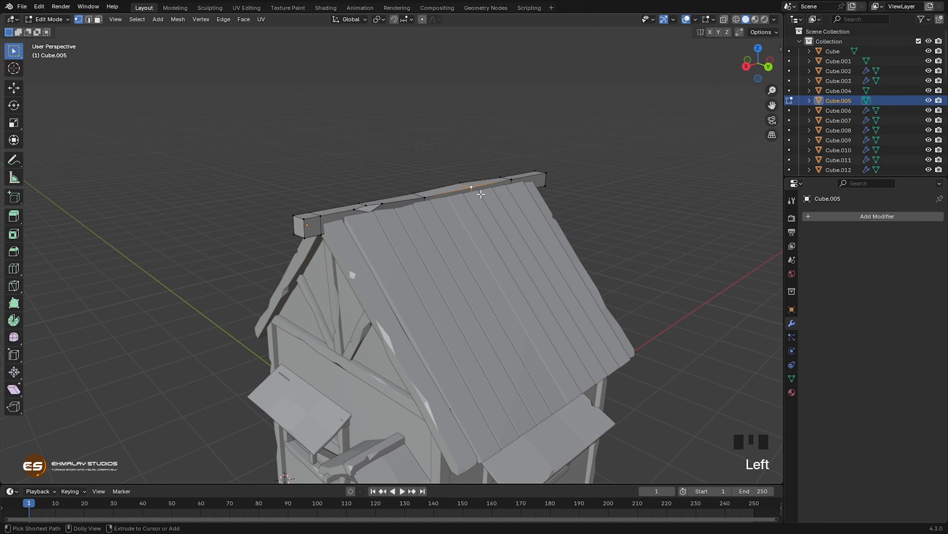
key("ctrl+shift+b")
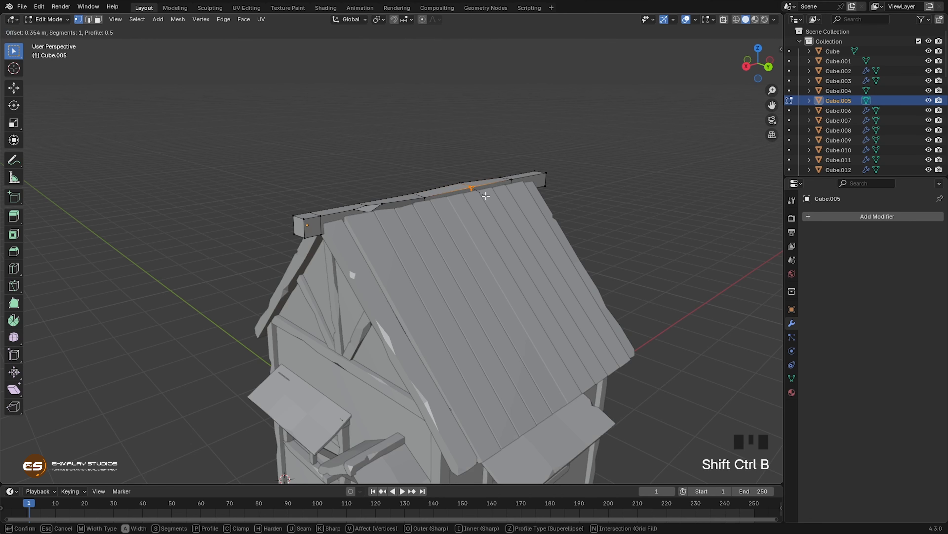
left_click(487, 197)
left_click(467, 188)
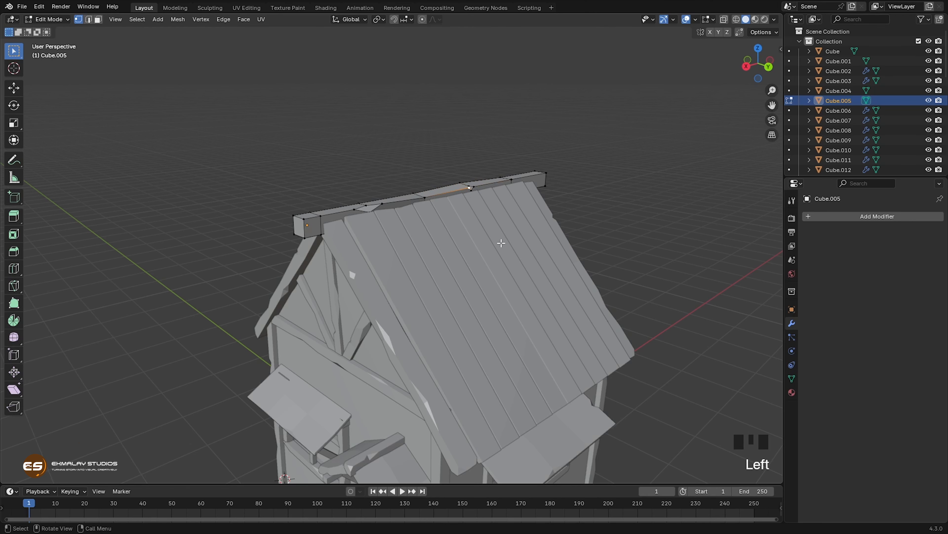
key("g")
key("g")
left_click(469, 267)
Step: Vertex-bevel the ridge beam's front end at its near top corner by about 0.801 m and its far bottom corner by 0.9 m
middle_click_drag(470, 267, 390, 251)
left_click(342, 218)
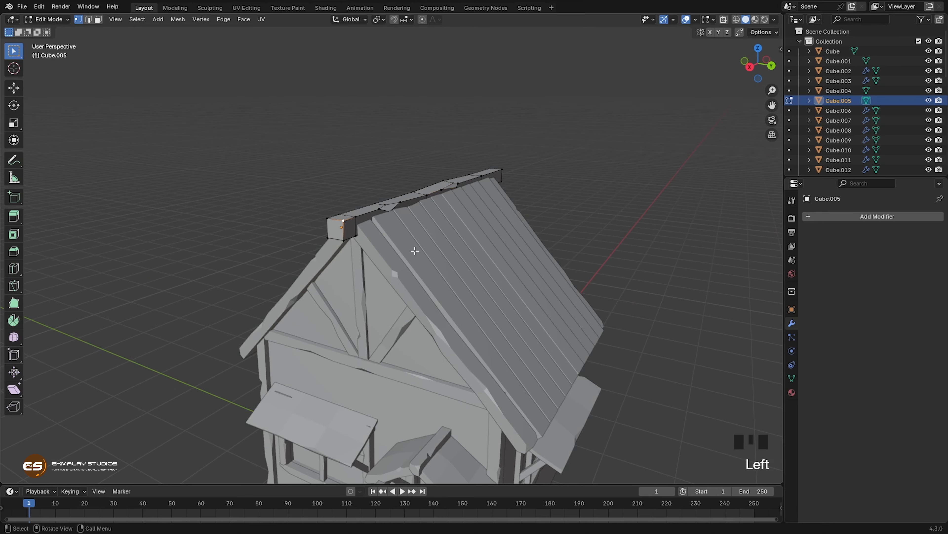
key("shift+ctrl+b")
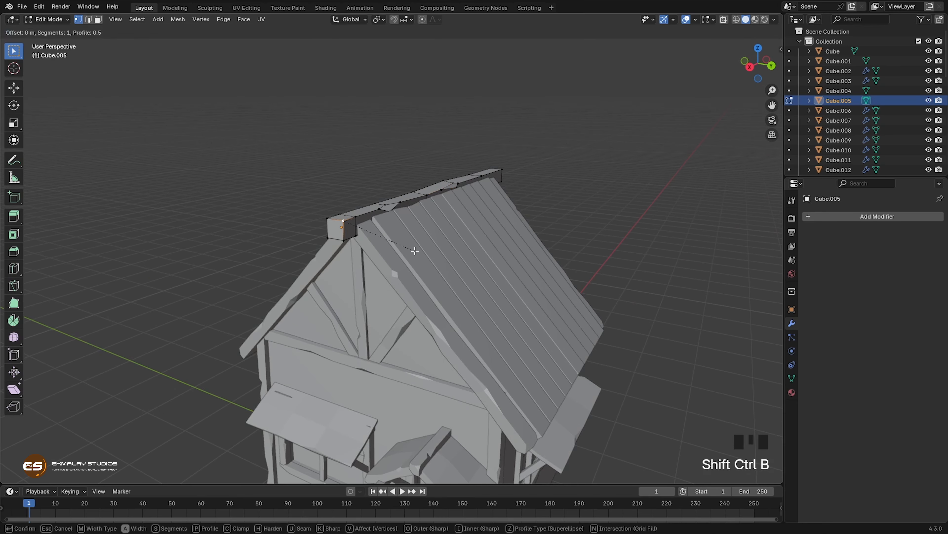
left_click(422, 260)
left_click(328, 238)
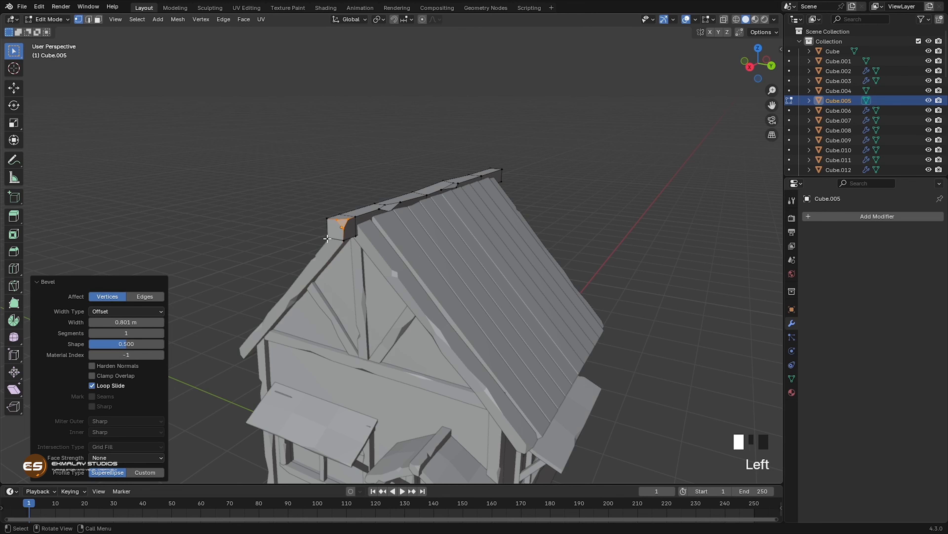
key("shift+ctrl+b")
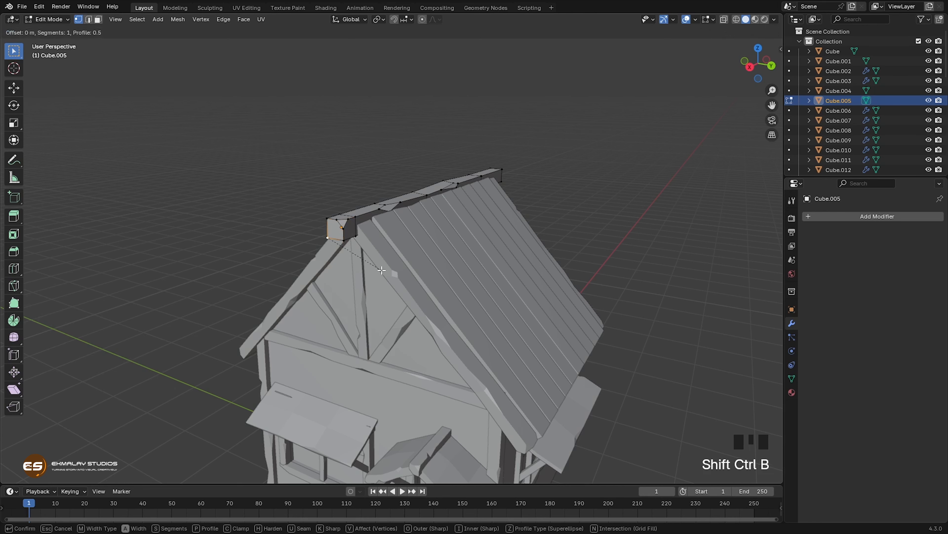
left_click(392, 272)
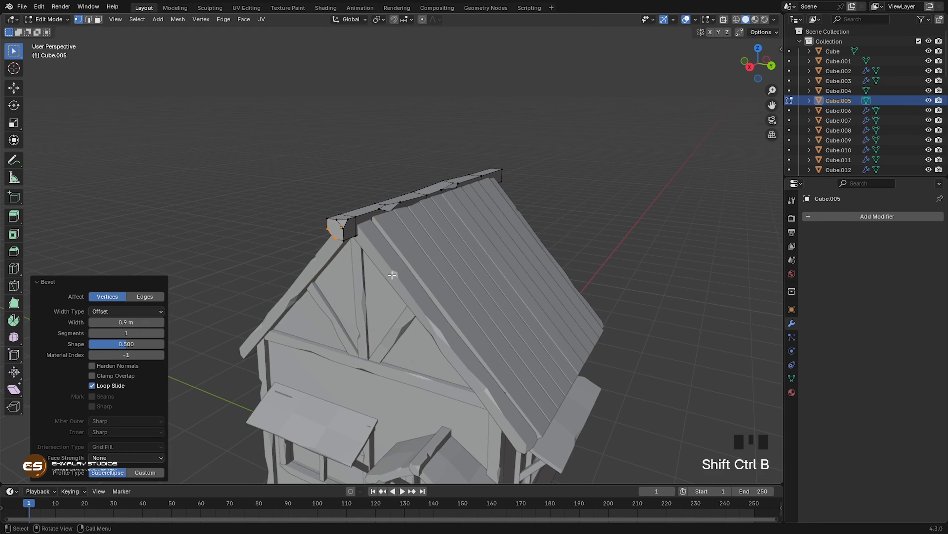
Step: Scale up all vertices of the ridge beam's front end face, hidden ones included, by a factor of about 1.304
mouse_move(393, 275)
middle_mouse_down()
mouse_move(359, 291)
mouse_move(392, 291)
middle_mouse_up()
scroll(315, 297, "up", 2)
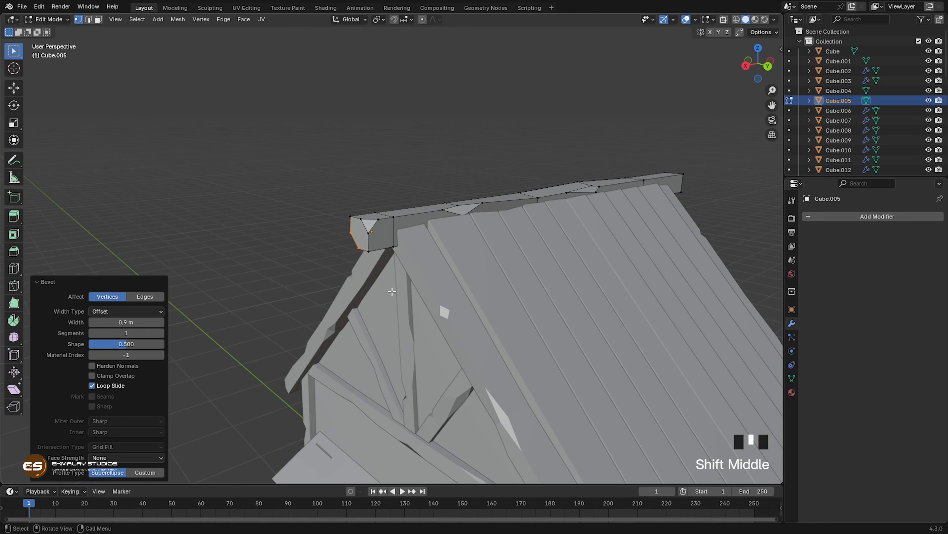
key("alt+z")
middle_click_drag(382, 294, 364, 296)
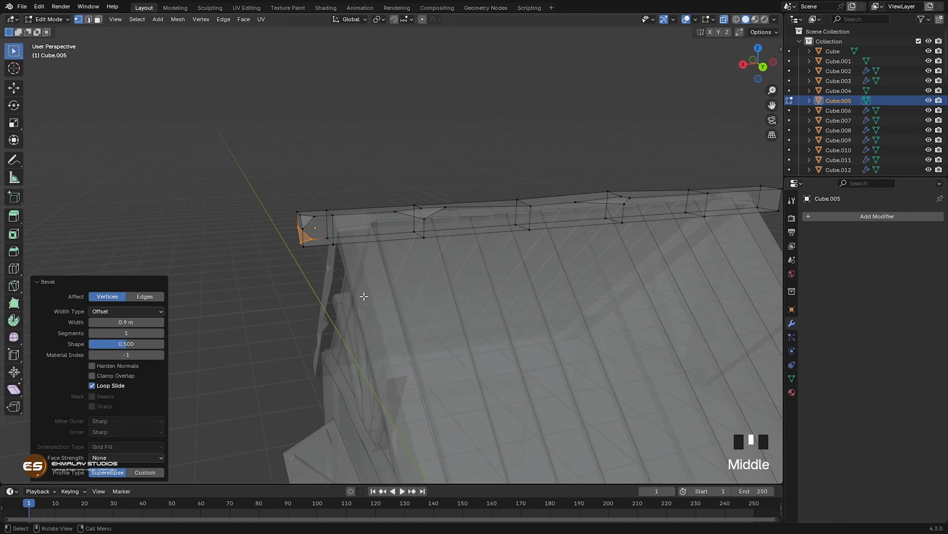
left_click_drag(276, 207, 321, 266)
middle_click_drag(321, 266, 359, 298)
key("s")
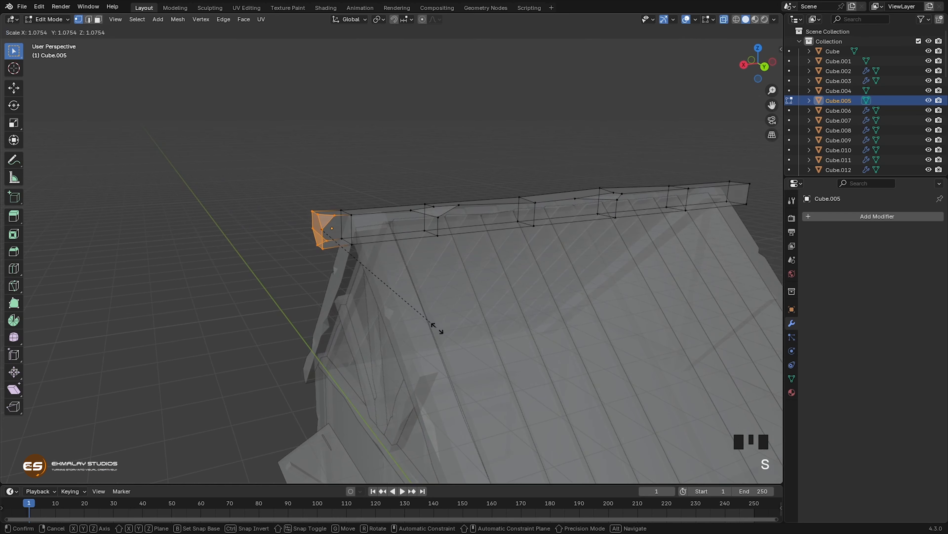
left_click(459, 347)
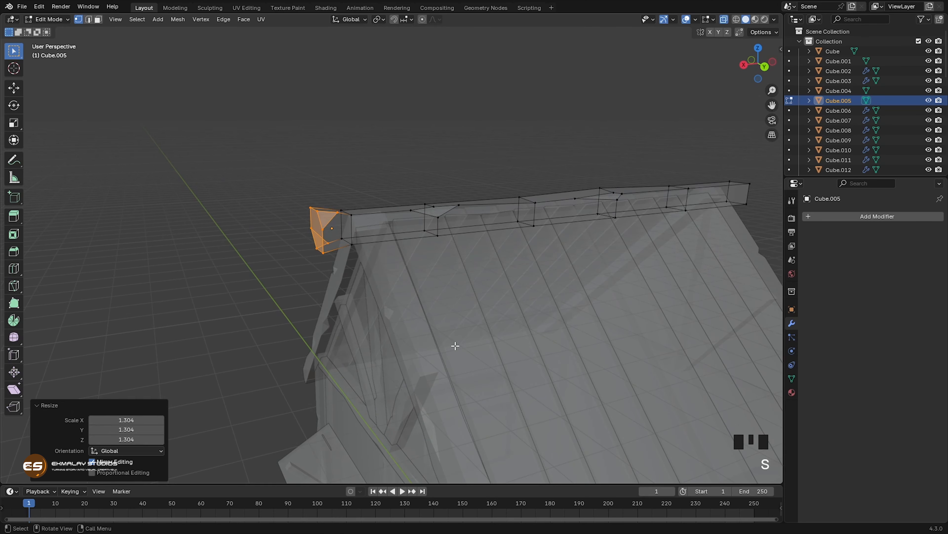
key("alt+z")
Step: On the ridge beam's other side, vertex-bevel the top edge near the front end and slide the rear bevel vertex by a factor of 0.168
middle_click_drag(451, 341, 517, 231)
left_click(515, 199)
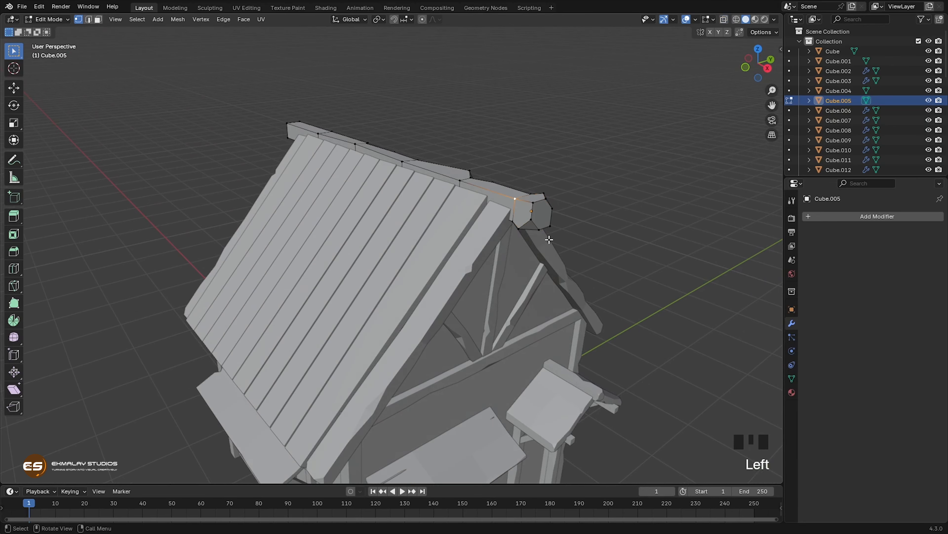
key("ctrl+shift+b")
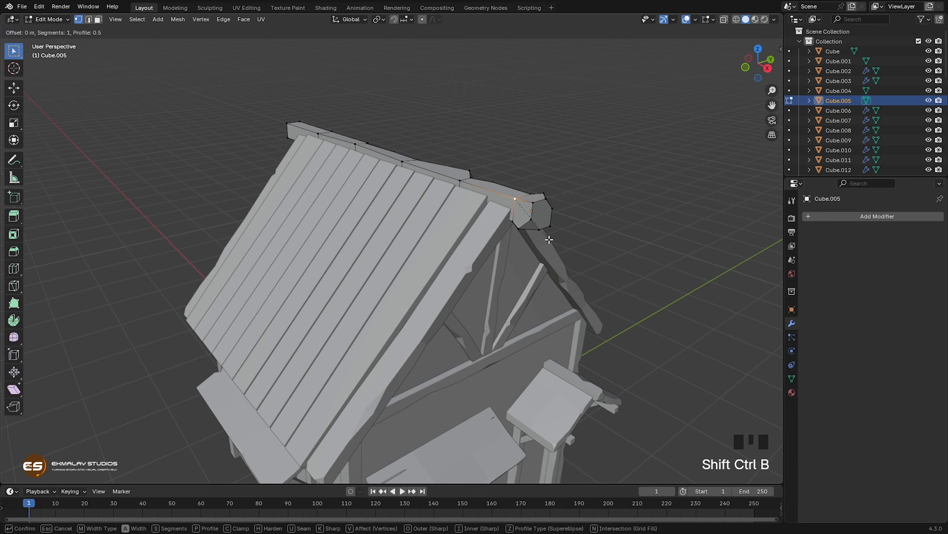
left_click(554, 246)
left_click(509, 197)
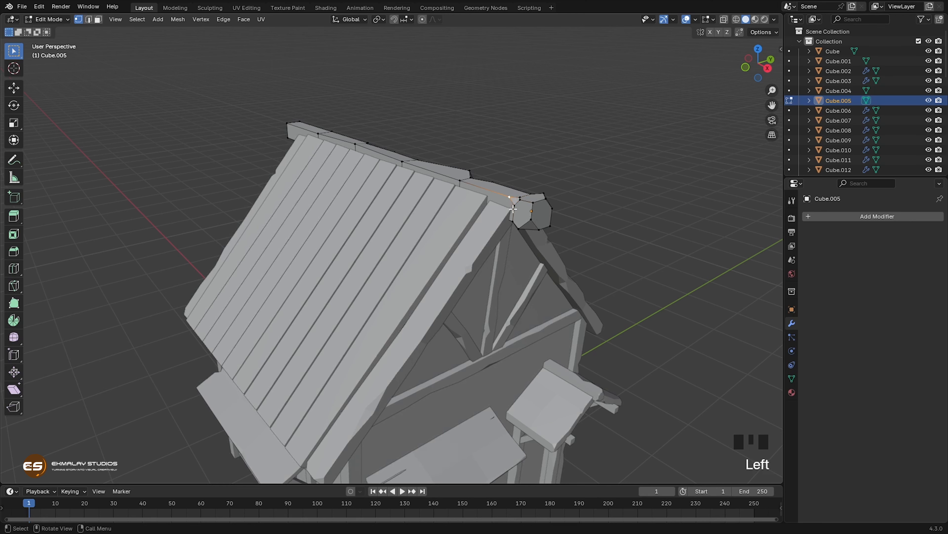
key("g")
key("g")
left_click(531, 244)
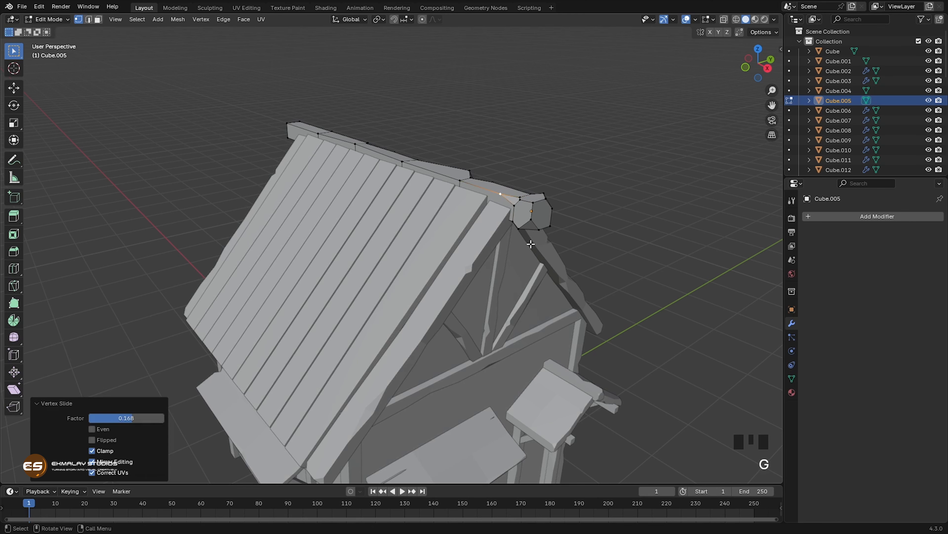
Step: Vertex-bevel the middle of that same top edge on the ridge beam and slide the chip's rear vertex backward along the edge
left_click(402, 161)
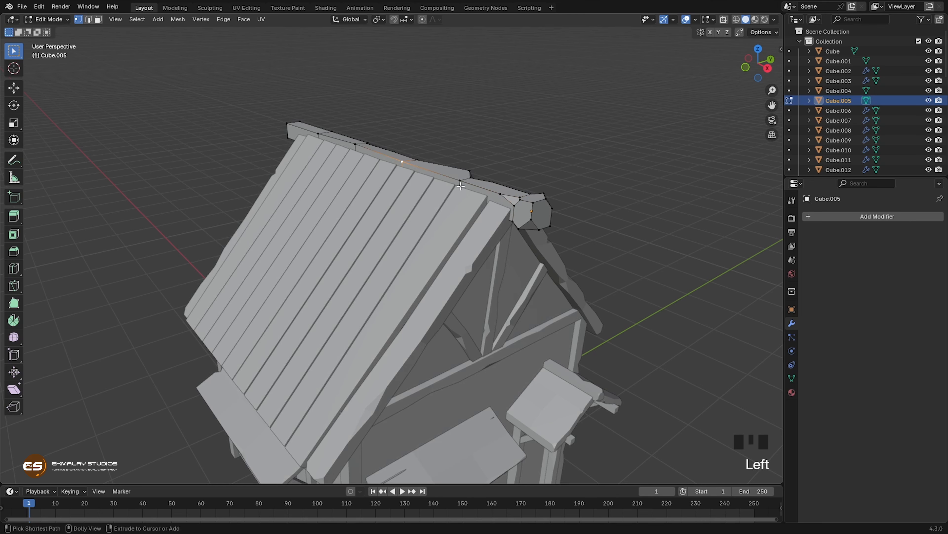
key("shift+ctrl+b")
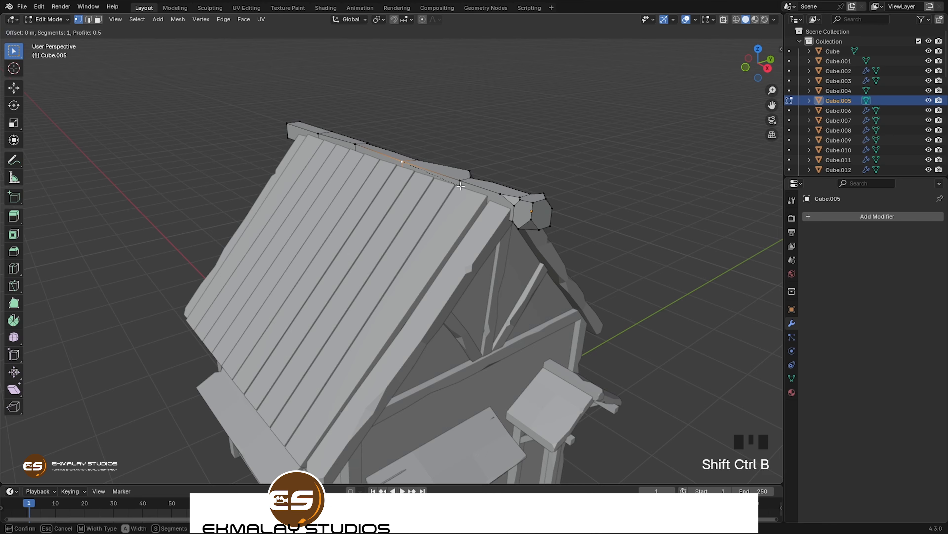
left_click(467, 191)
left_click(399, 160)
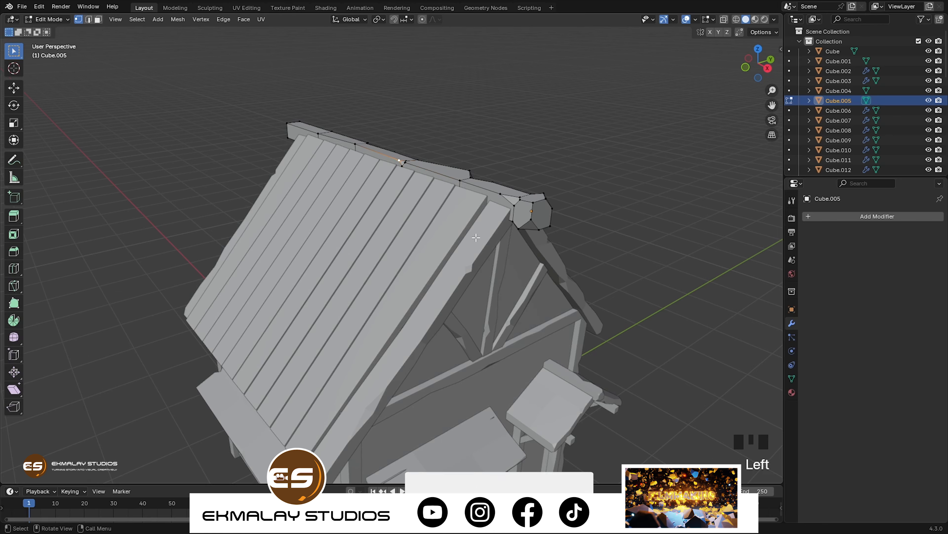
middle_click_drag(476, 236, 505, 244)
key("g")
key("g")
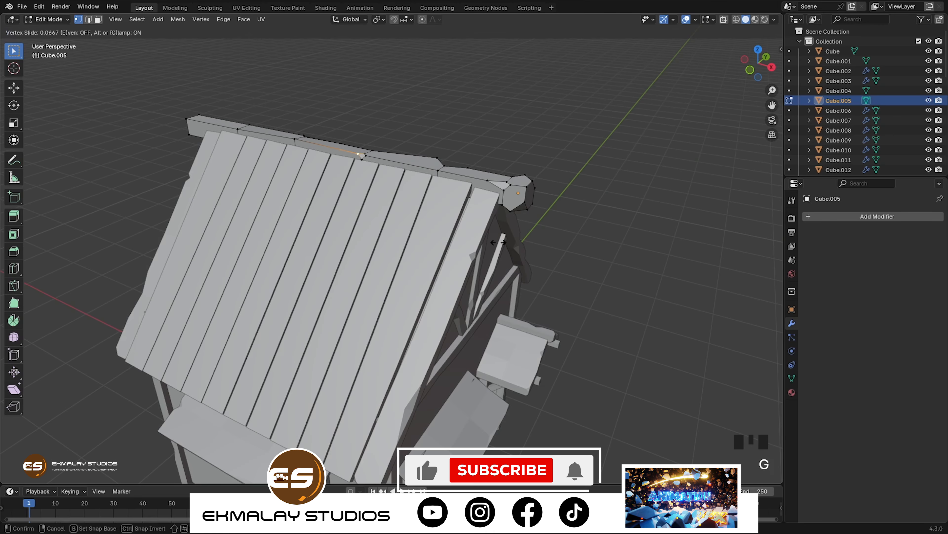
left_click(481, 234)
Step: Slide the middle chip's front vertex forward along the ridge beam's edge and connect the chip's upper and lower vertices with an edge
left_click(367, 157)
key("g")
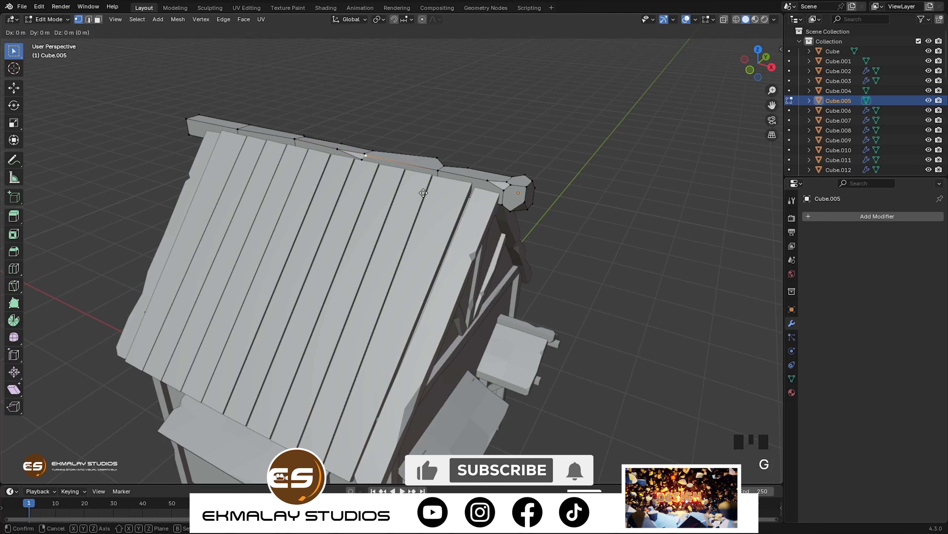
key("g")
left_click(439, 197)
left_click(362, 161)
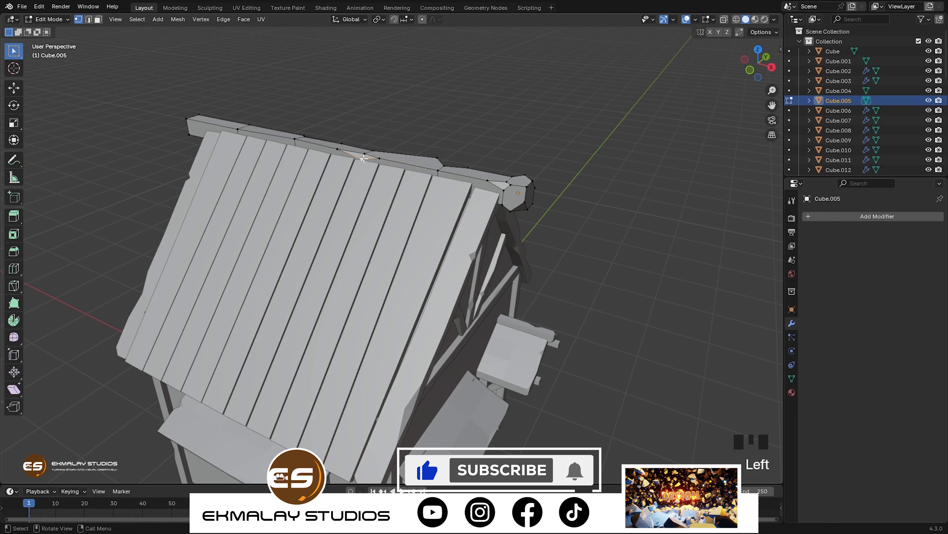
left_click(365, 154, "shift")
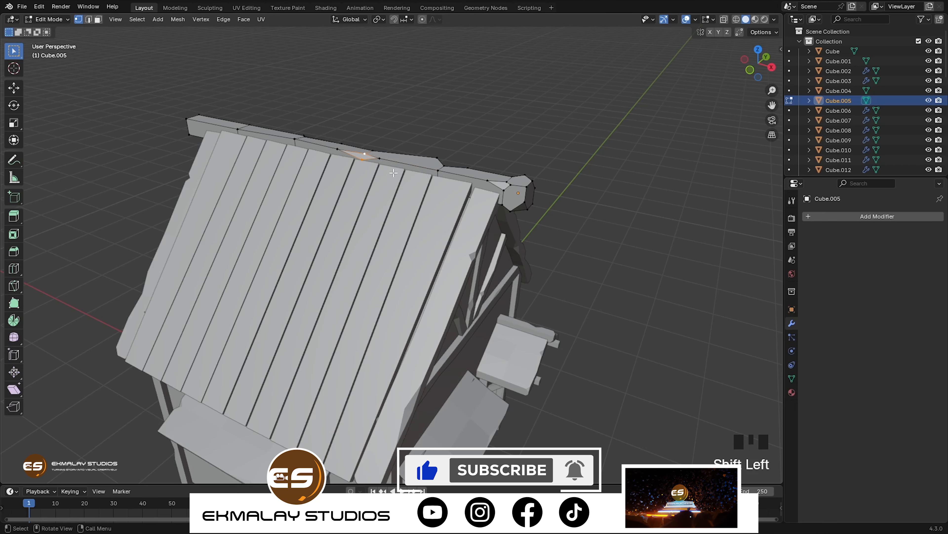
key("j")
Step: Move the protruding vertex on the ridge beam's opposite top edge, between the middle and front chips, backward by about 0.058 m
middle_click_drag(393, 173, 447, 175)
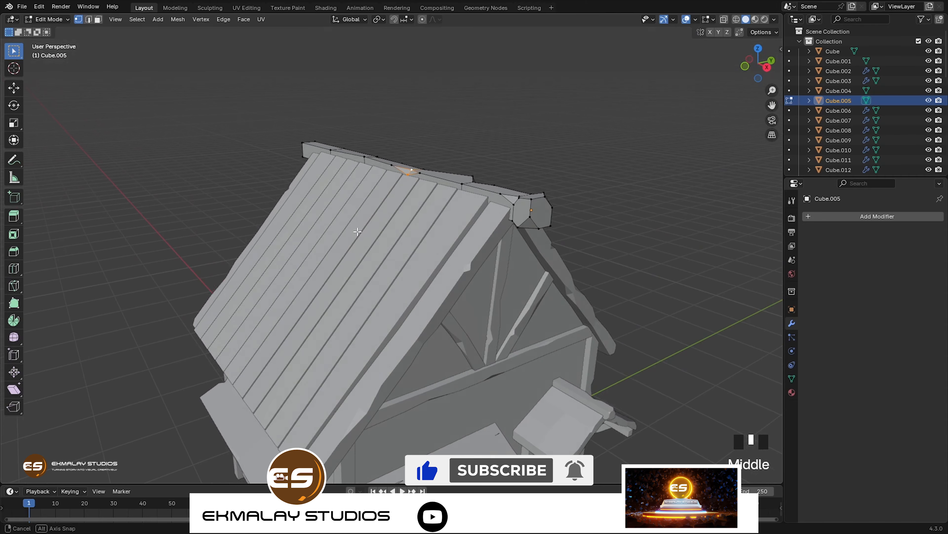
left_click(468, 176)
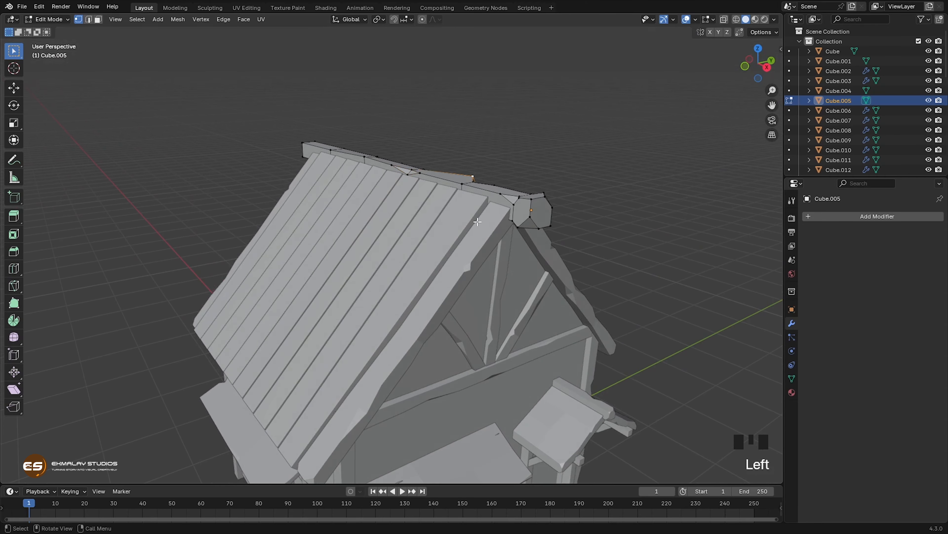
key("g")
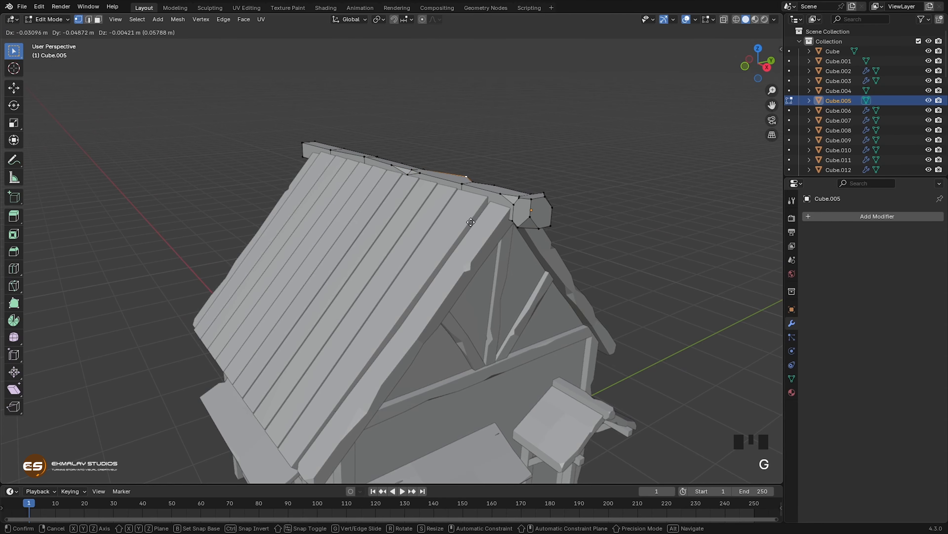
left_click(471, 222)
Step: Add a loop cut near the ridge beam's rear end and slide it toward that end by a factor of -0.424
middle_click_drag(414, 249, 440, 252)
middle_click_drag(348, 258, 164, 263)
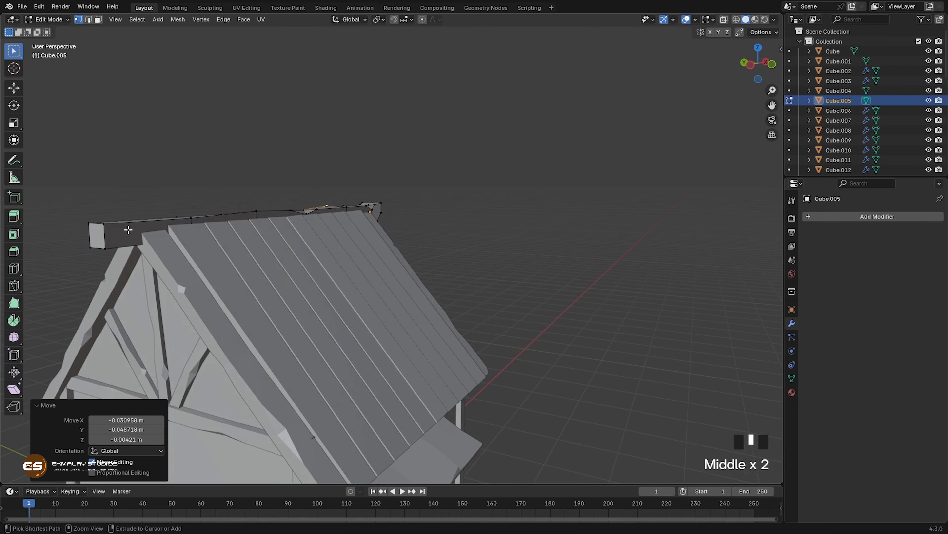
key("ctrl+r")
left_click(126, 229)
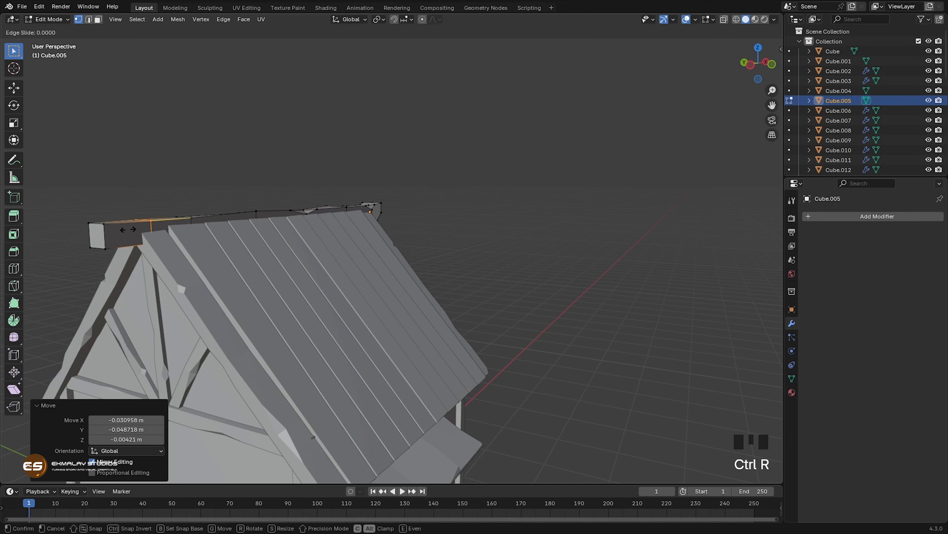
left_click(110, 230)
Step: Vertex-bevel two corners on one side of the ridge beam's rear end, the upper by 0.668 m and the lower by 0.553 m
middle_click_drag(138, 255, 179, 256)
left_click(168, 219)
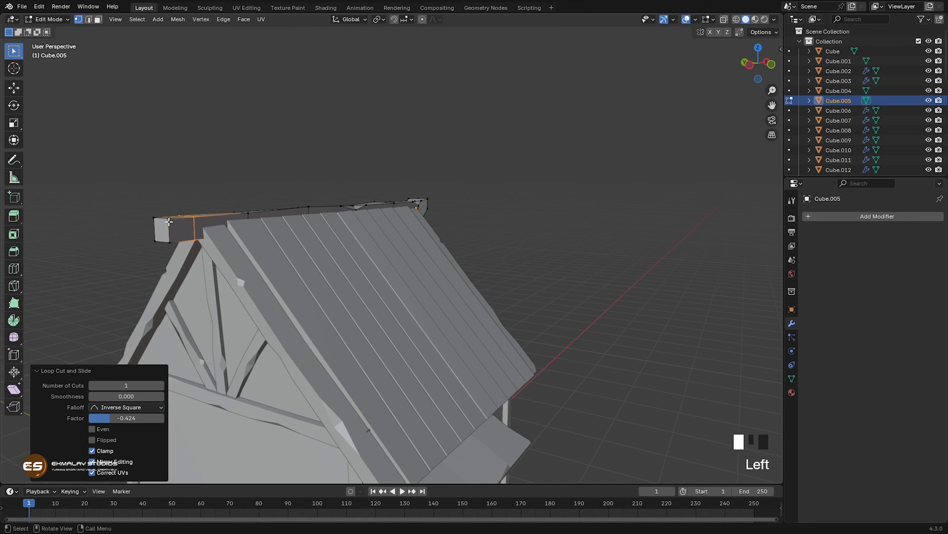
key("ctrl+shift+b")
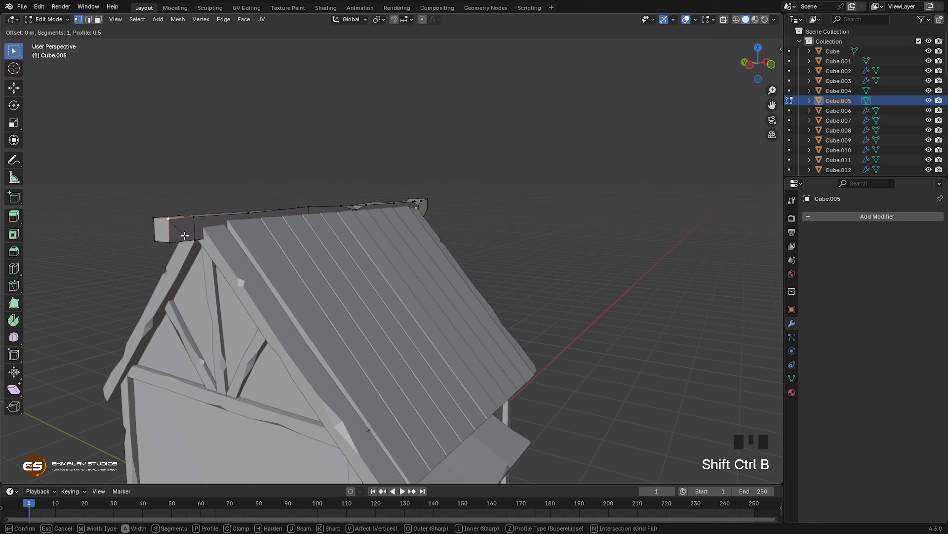
left_click(176, 242)
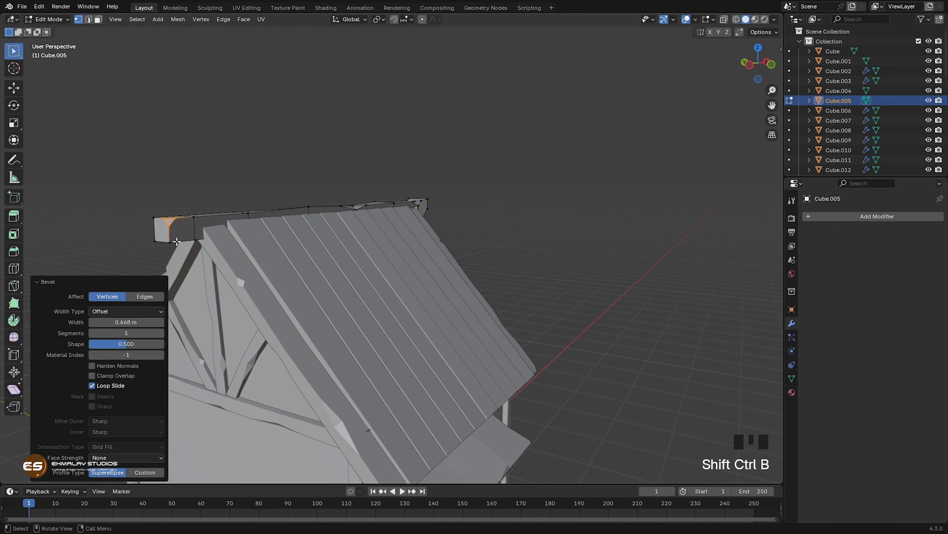
left_click(172, 243)
key("ctrl+shift+b")
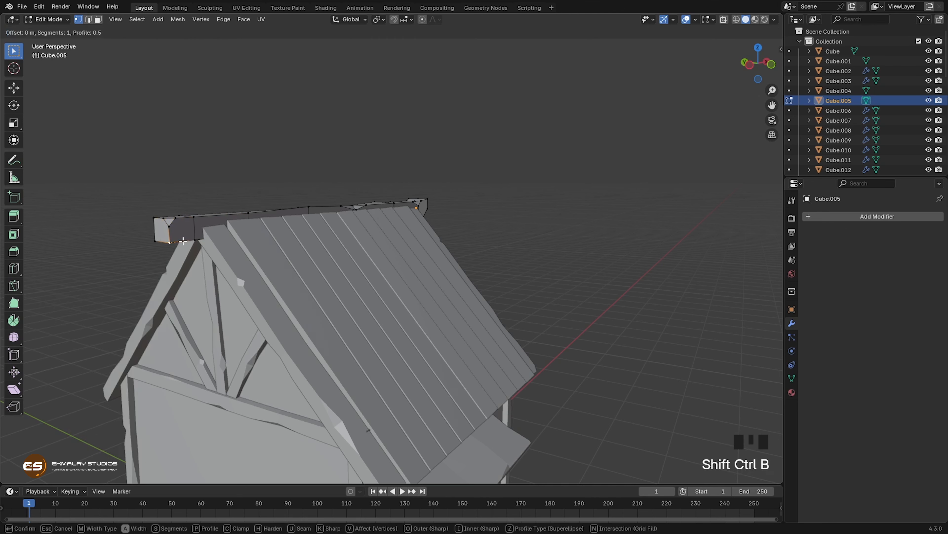
left_click(162, 235)
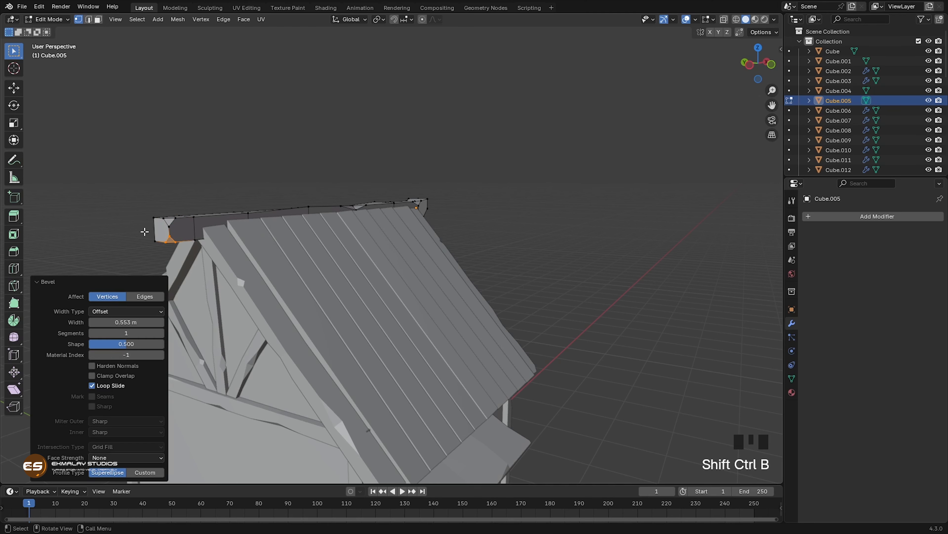
Step: Vertex-bevel the remaining lower and upper corners of the ridge beam's rear end, the upper one by 0.264 m
left_click(153, 241)
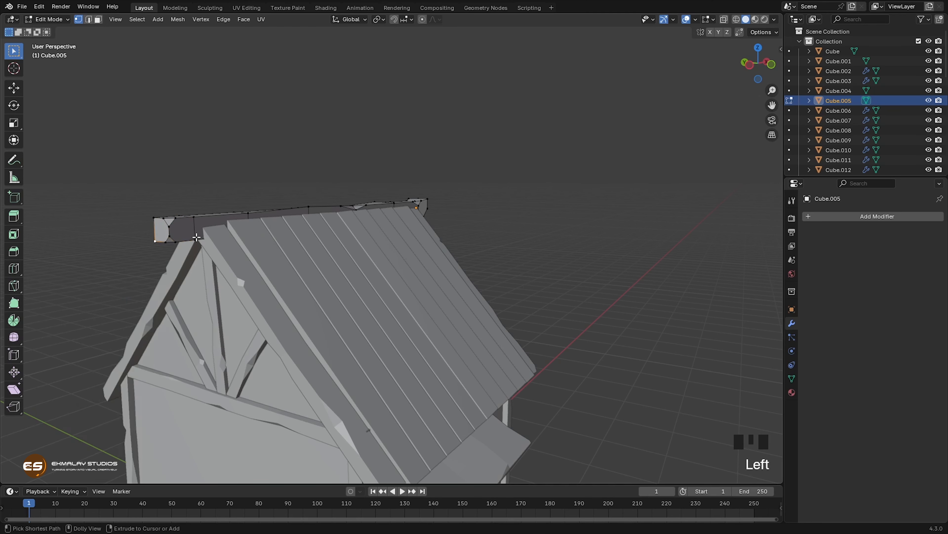
key("ctrl+shift+b")
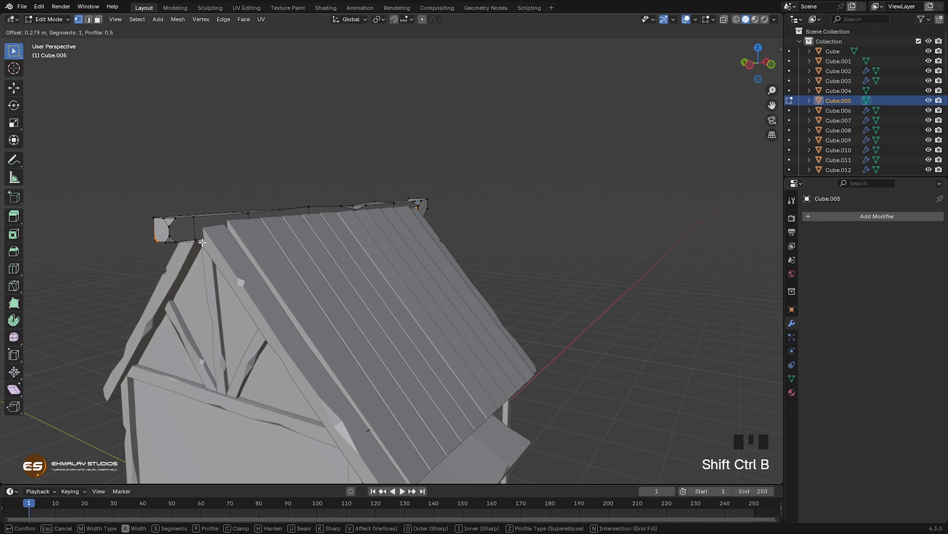
left_click(202, 242)
left_click(156, 227)
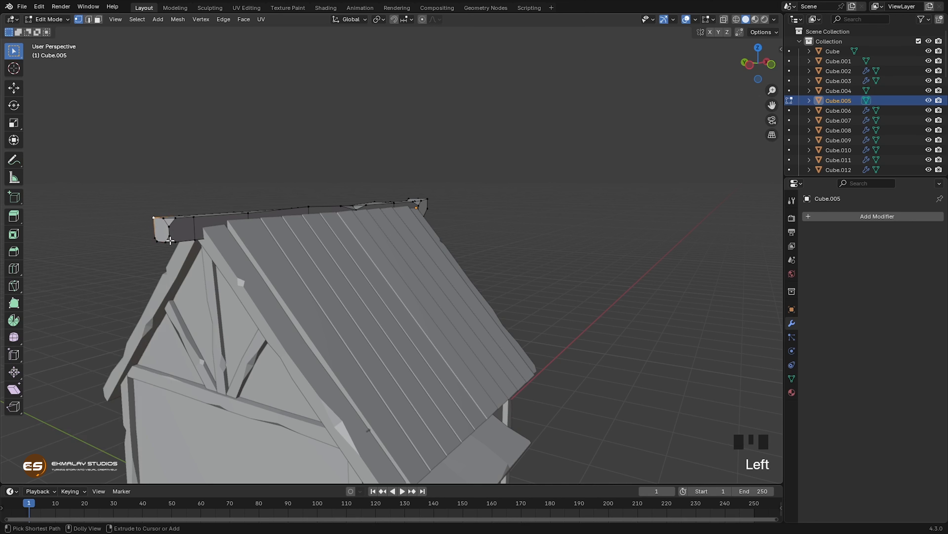
key("ctrl+shift+b")
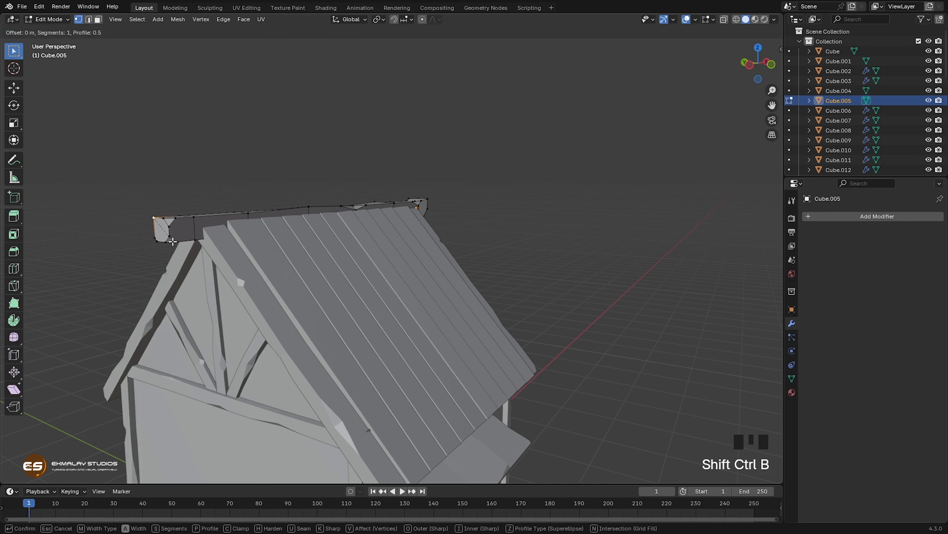
left_click(176, 244)
Step: Scale all vertices of the ridge beam's rear end face by 1.179
middle_click_drag(182, 273, 151, 261)
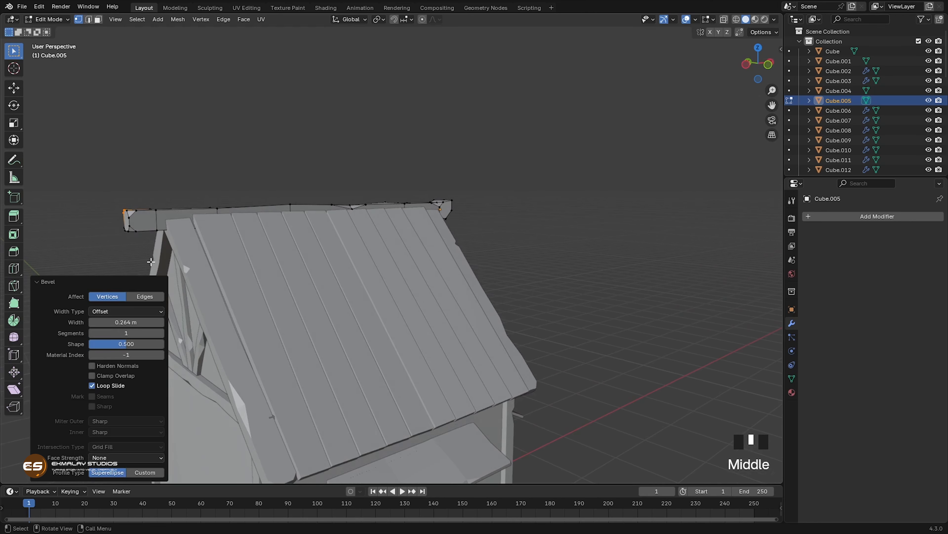
key("alt+z")
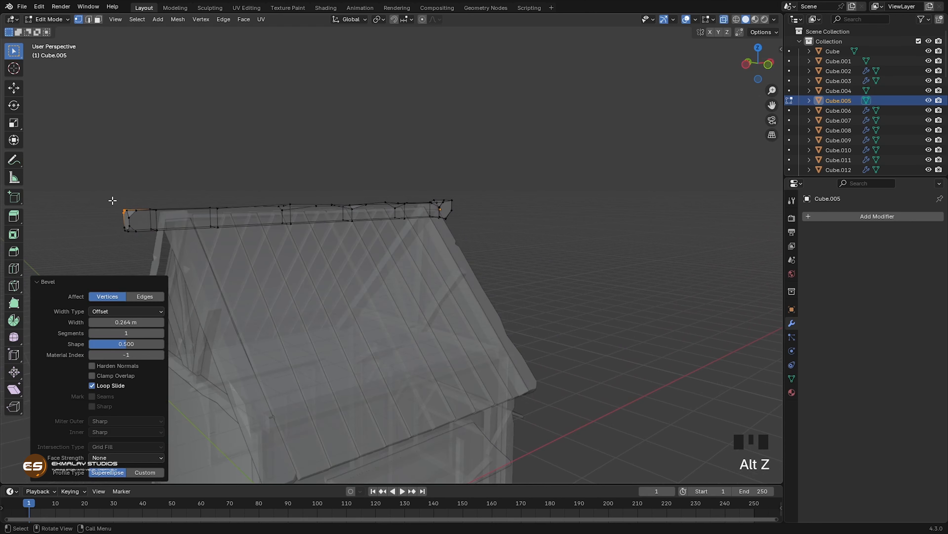
left_click_drag(105, 203, 151, 265)
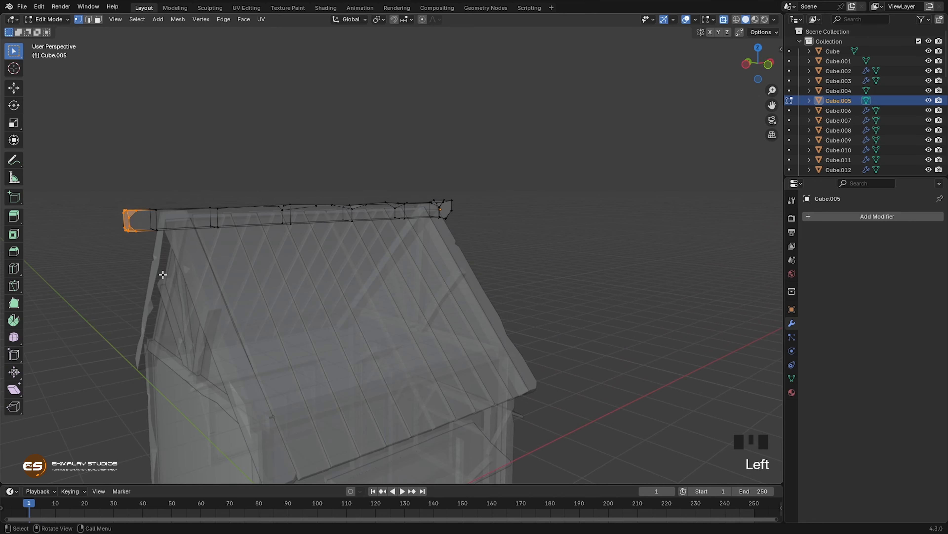
middle_click_drag(162, 275, 154, 277)
key("s")
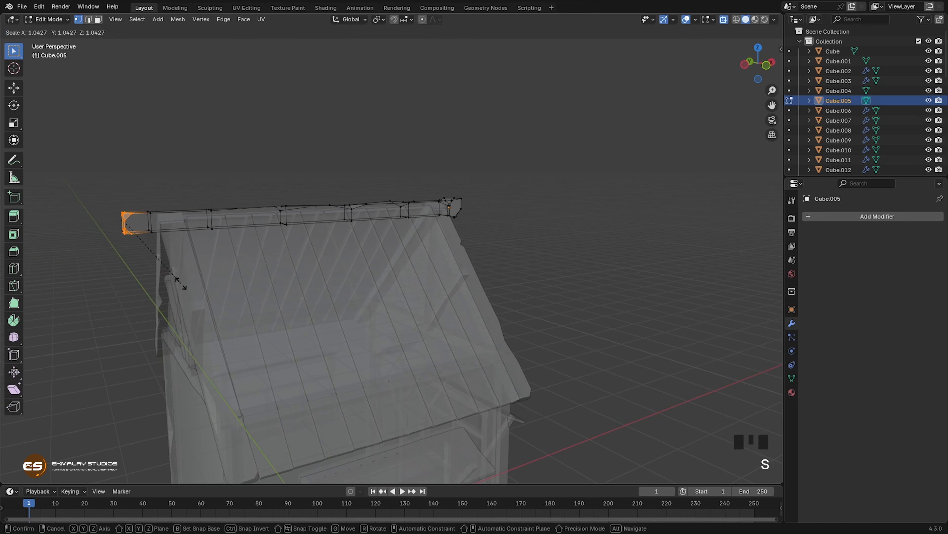
left_click(190, 289)
Step: Move the ridge beam's enlarged rear end about 0.055 m along X
key("g")
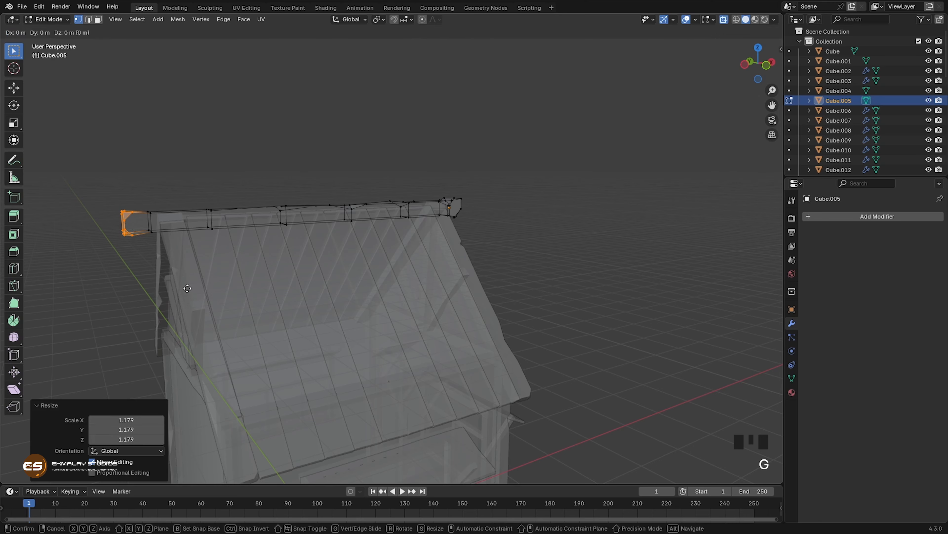
key("x")
left_click(192, 289)
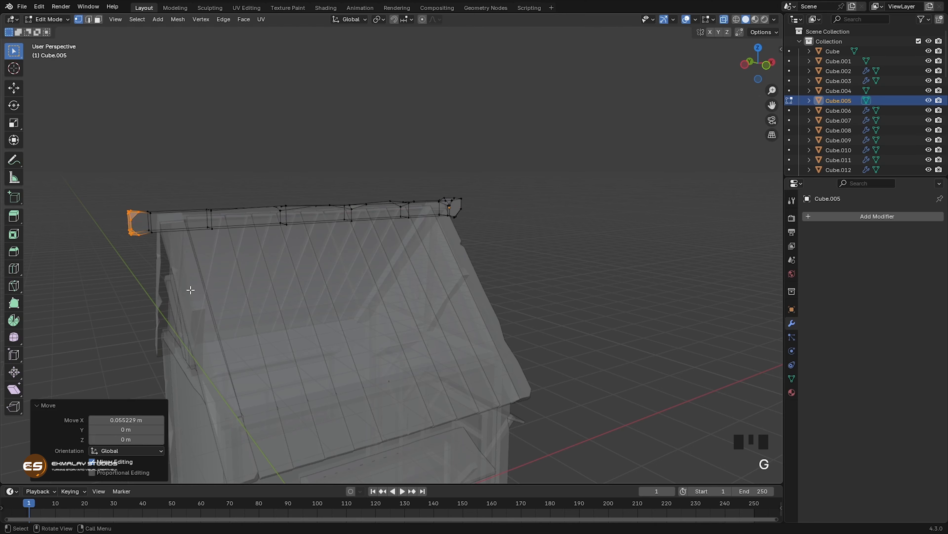
key("alt+z")
Step: Rotate the five mirrored roof boards next to the gable's edge board by -0.538° about the global X axis
middle_click_drag(190, 290, 219, 300)
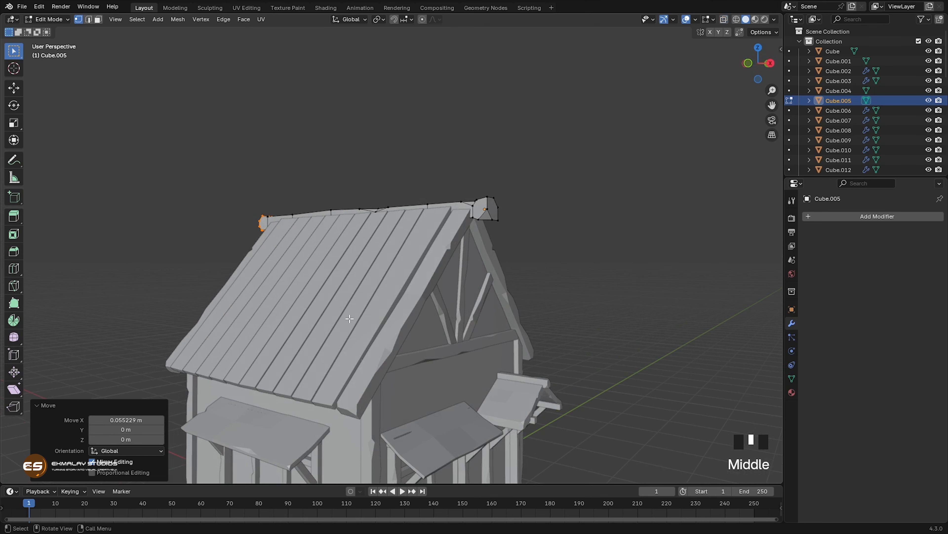
key("Tab")
left_click(361, 335)
middle_click_drag(360, 339, 421, 229)
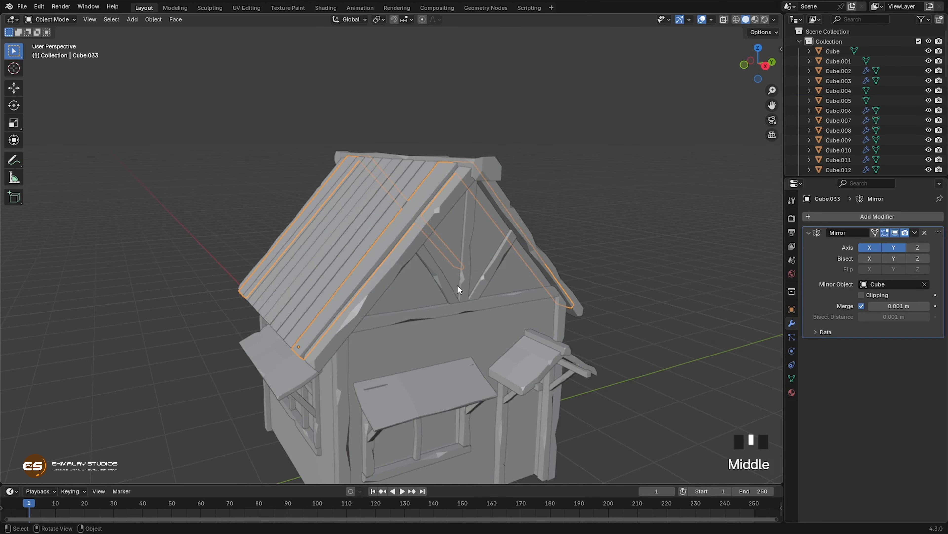
scroll(459, 286, "up", 2)
middle_click_drag(460, 284, 347, 321, "shift")
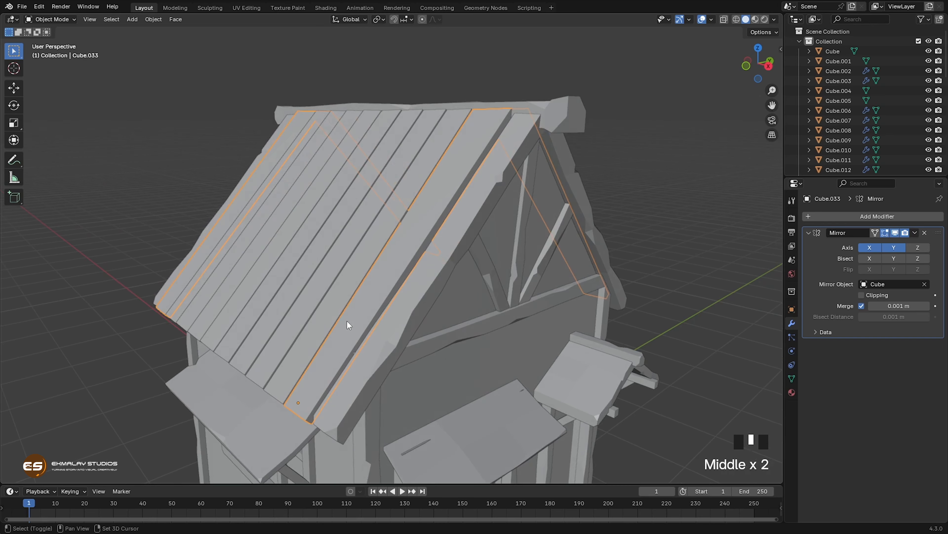
left_click(323, 326, "shift")
left_click(288, 328, "shift")
left_click(271, 323, "shift")
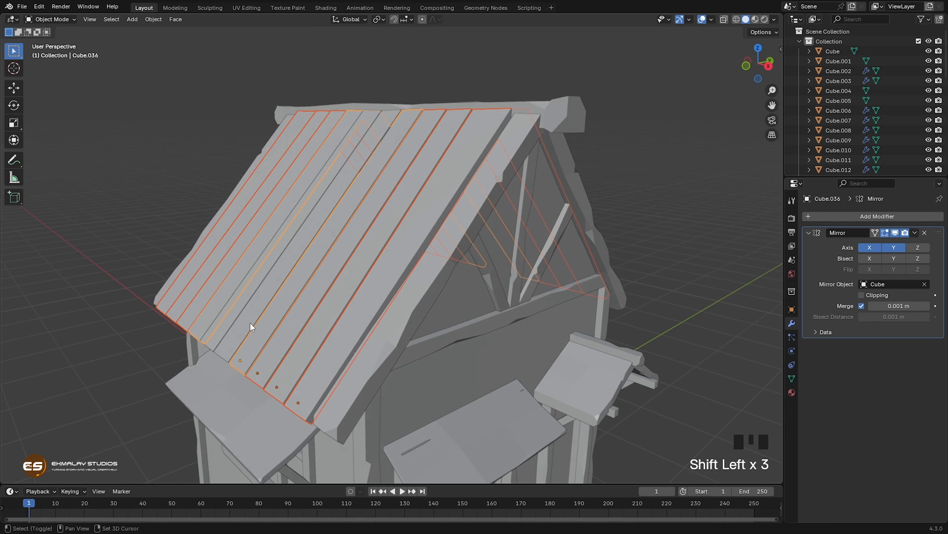
left_click(250, 325, "shift")
middle_click_drag(301, 333, 415, 339)
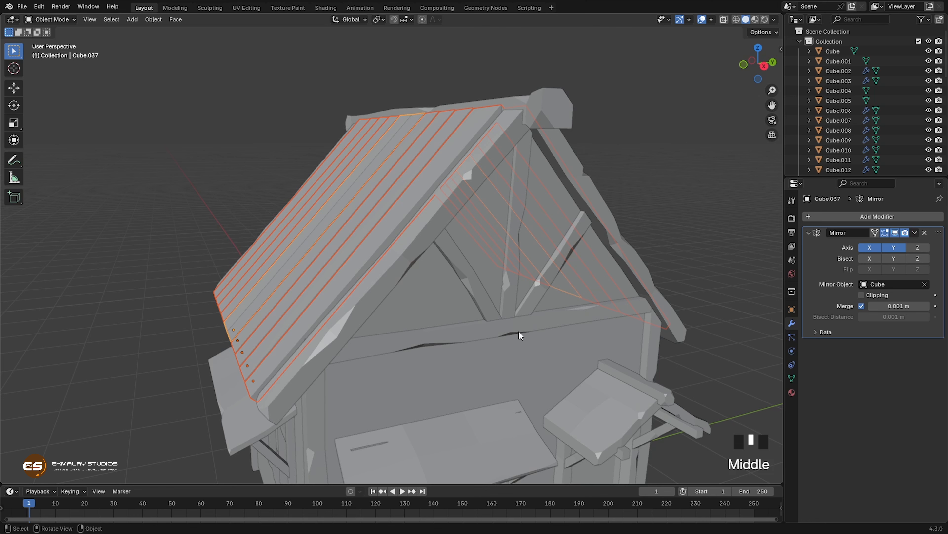
key("r")
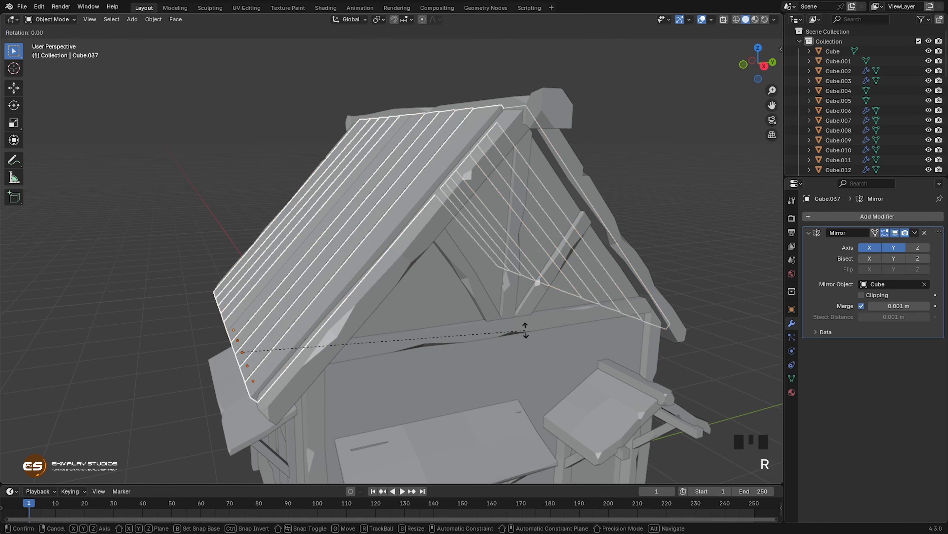
key("x")
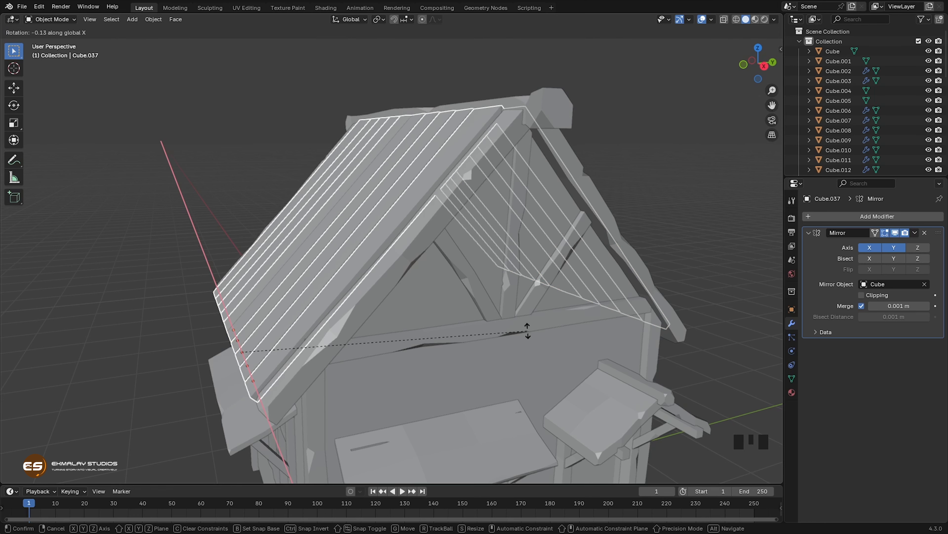
left_click(529, 332)
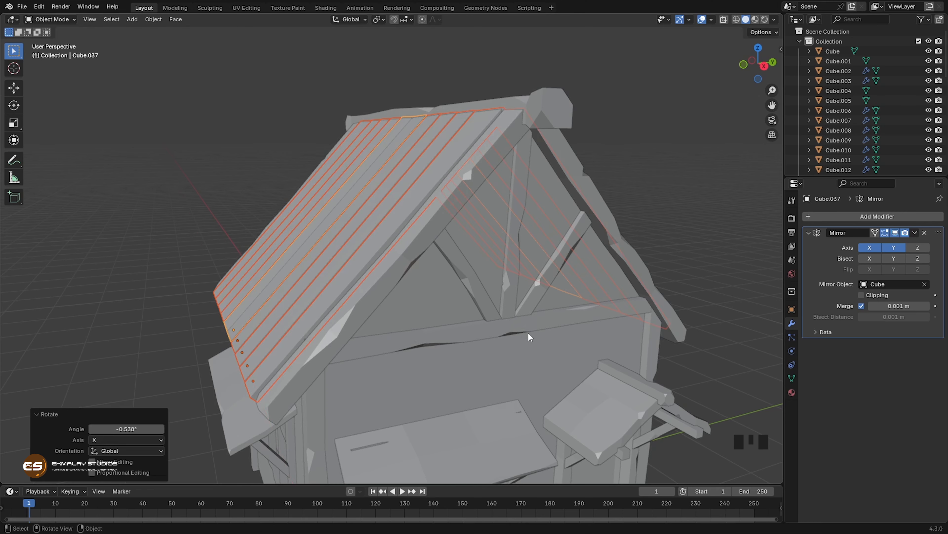
Step: Add three evenly spaced loop cuts across the roof board nearest the gable's edge board
middle_click_drag(478, 321, 530, 328)
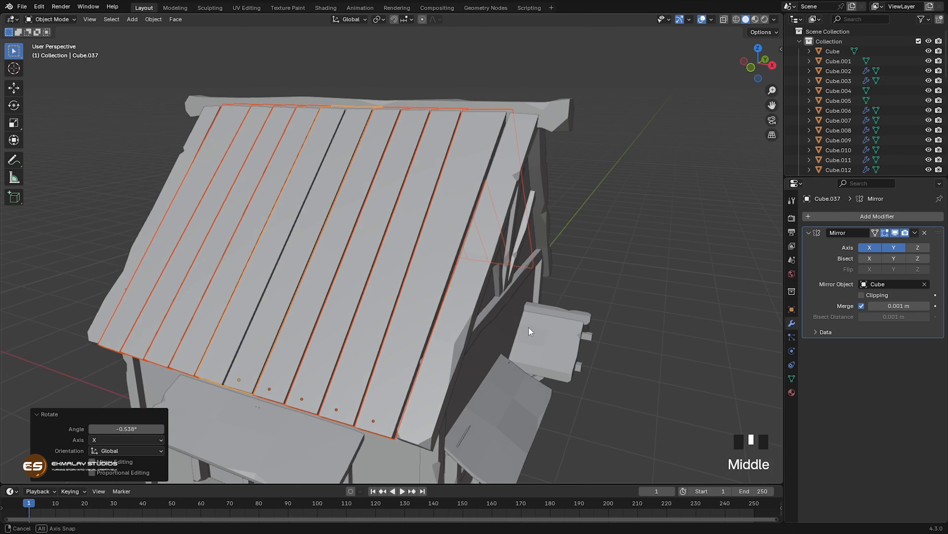
left_click(431, 315)
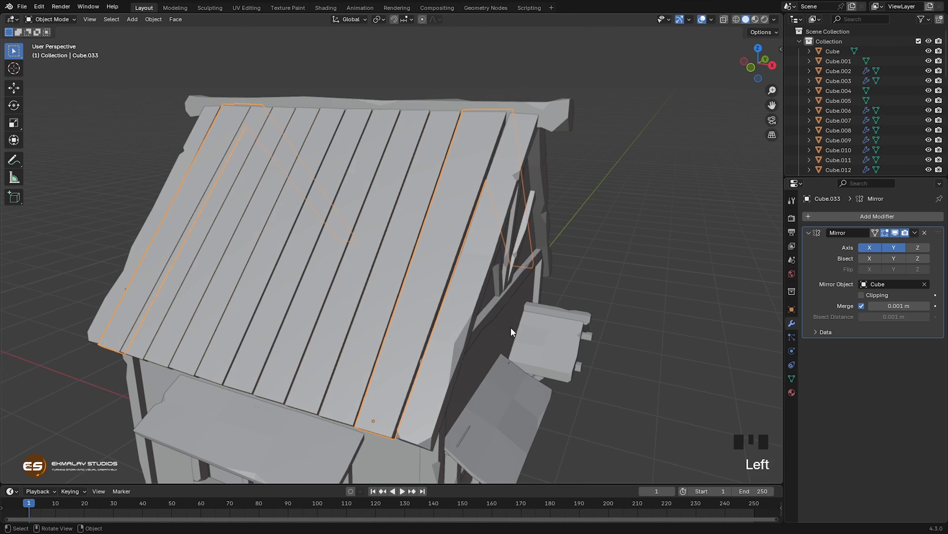
key("Tab")
middle_click_drag(503, 331, 478, 294, "shift")
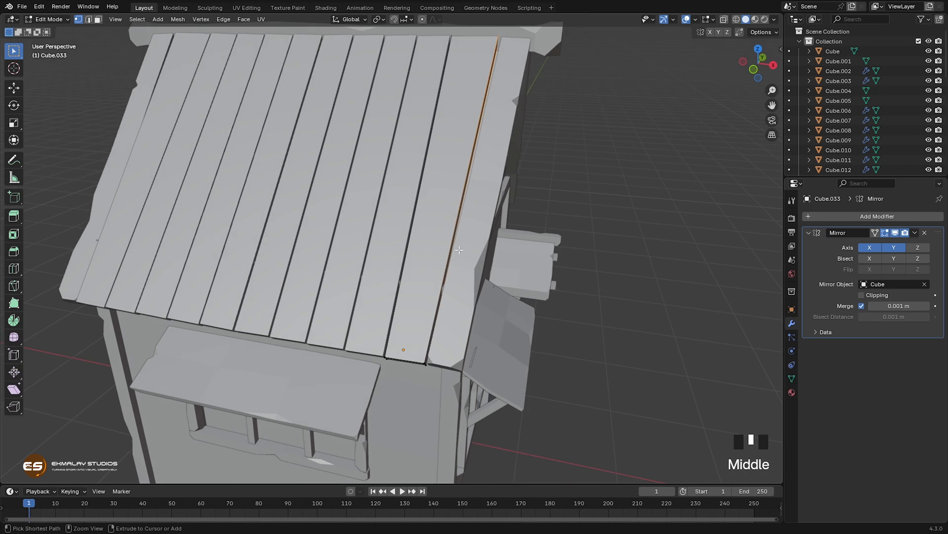
key("ctrl+r")
scroll(440, 213, "up", 2)
left_click(440, 214)
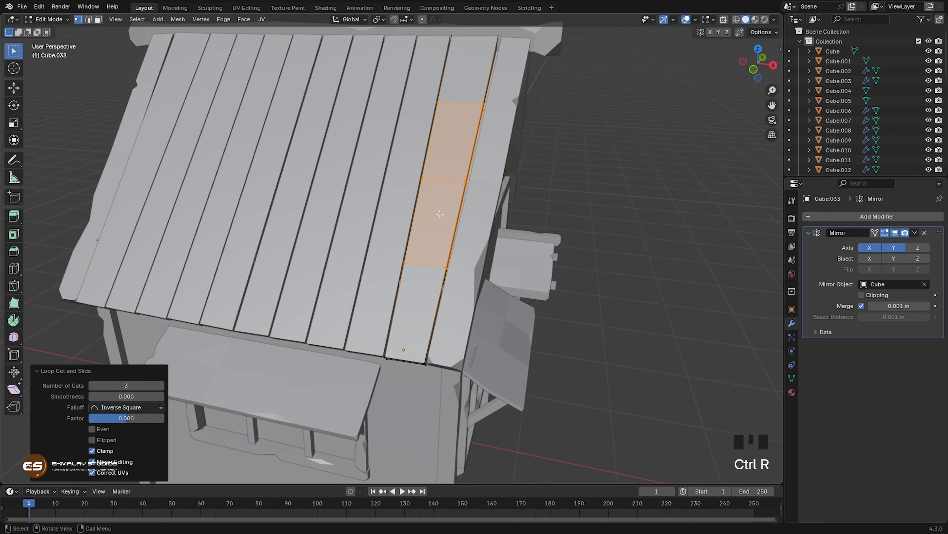
Step: Vertex-bevel both side edges of that roof board at its lowest loop cut and slide a chip vertex by a factor of 0.368
middle_click_drag(439, 214, 461, 261)
key("ctrl+shift+b")
left_click(385, 304)
key("g")
key("g")
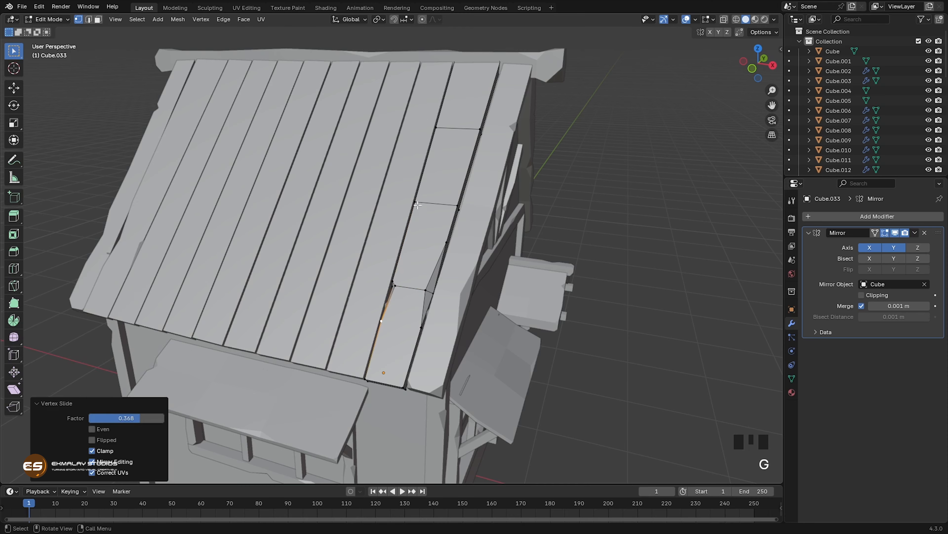
Step: Vertex-bevel the roof board's side edges at its middle and upper loop cuts and slide the upper chip's lower vertex by a factor of 0.441
left_click(416, 201)
key("ctrl+shift+b")
left_click(430, 209)
middle_click_drag(485, 209, 463, 204)
left_click(475, 137)
key("ctrl+shift+b")
left_click(471, 144)
key("g")
key("g")
left_click(456, 168)
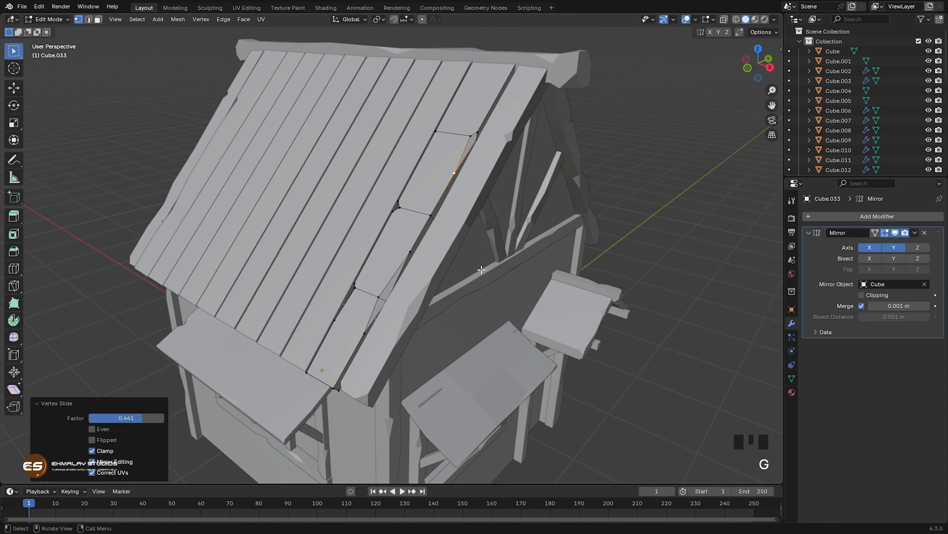
Step: Move individual edges of the chipped roof board, including the one at its lower end, to make its outline irregular
key("2")
middle_click_drag(502, 286, 478, 273)
left_click(386, 197)
key("g")
left_click(325, 269)
key("g")
middle_click_drag(347, 288, 411, 297)
key("g")
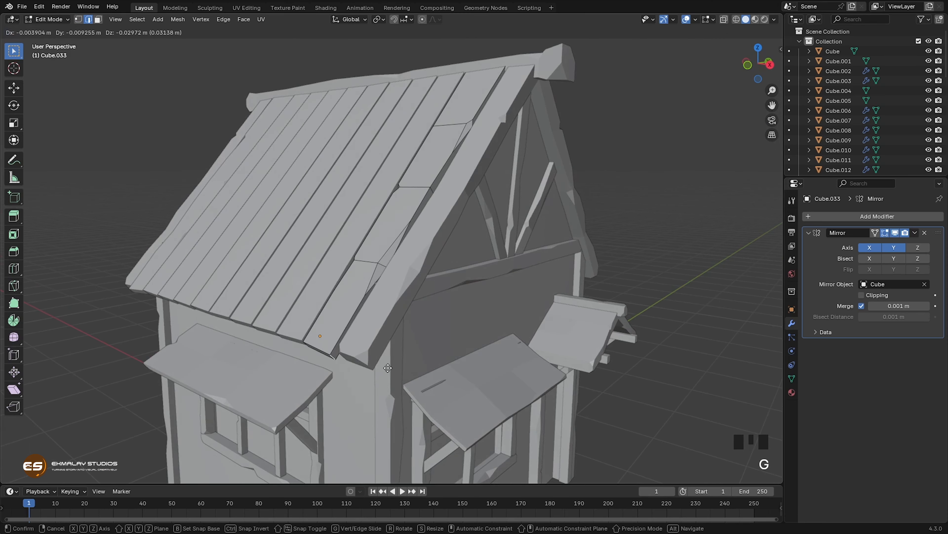
middle_click_drag(411, 239, 463, 224)
left_click(370, 357)
key("g")
Step: Chip the adjacent second roof board's side edges at two loop cuts, sliding chip vertices along the edges
key("1")
left_click(289, 325, "ctrl")
key("Tab")
left_click(294, 274)
key("Tab")
left_click(413, 188)
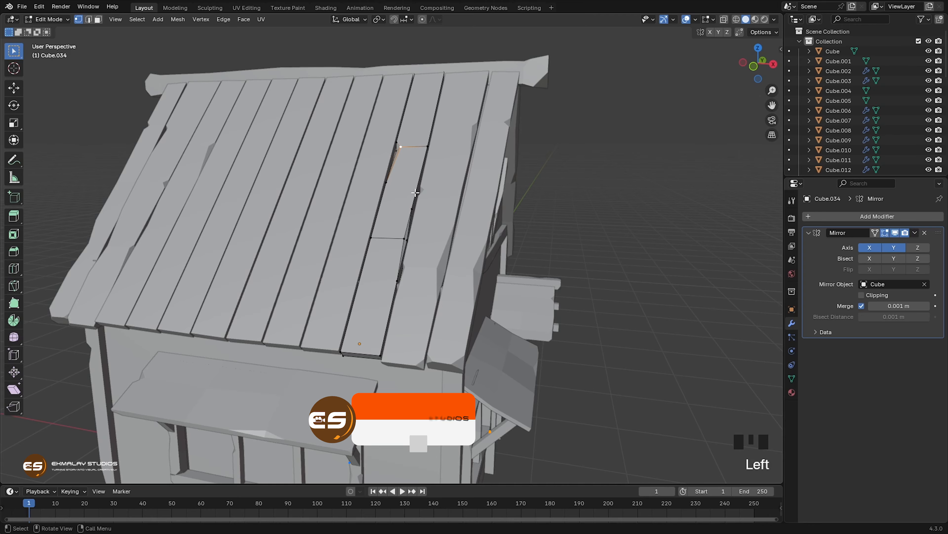
key("g")
key("g")
left_click(414, 196)
middle_click_drag(414, 196, 392, 202)
Step: Move the second roof board's lower corner by about -0.008 m in X, -0.015 m in Y and -0.013 m in Z
left_click(436, 212)
key("g")
key("g")
key("g")
left_click(368, 279)
Step: Vertex-bevel the corners at the second roof board's lower end
middle_click_drag(384, 307, 296, 350)
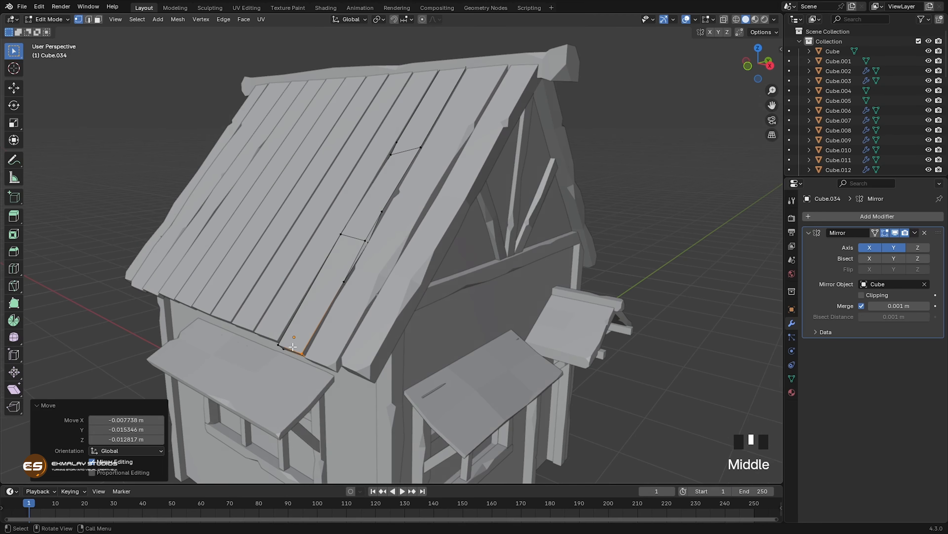
key("shift+ctrl+b")
left_click(296, 350)
key("ctrl+shift+b")
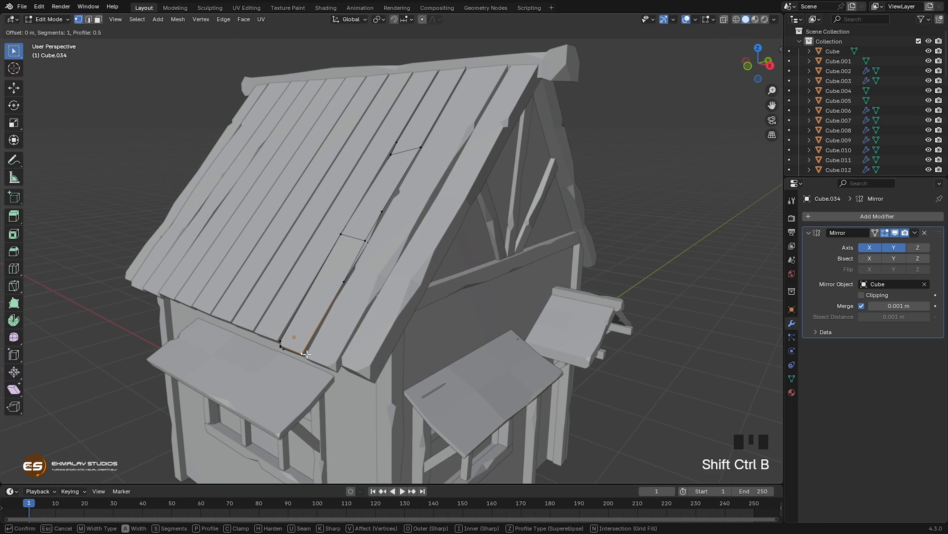
left_click(308, 357)
Step: Edit the third roof board from the gable and shift the vertices at its lower end slightly
key("Tab")
left_click(277, 319)
key("Tab")
middle_click_drag(276, 319, 358, 318)
left_click_drag(264, 316, 330, 348)
key("g")
key("z")
key("z")
left_click(349, 381)
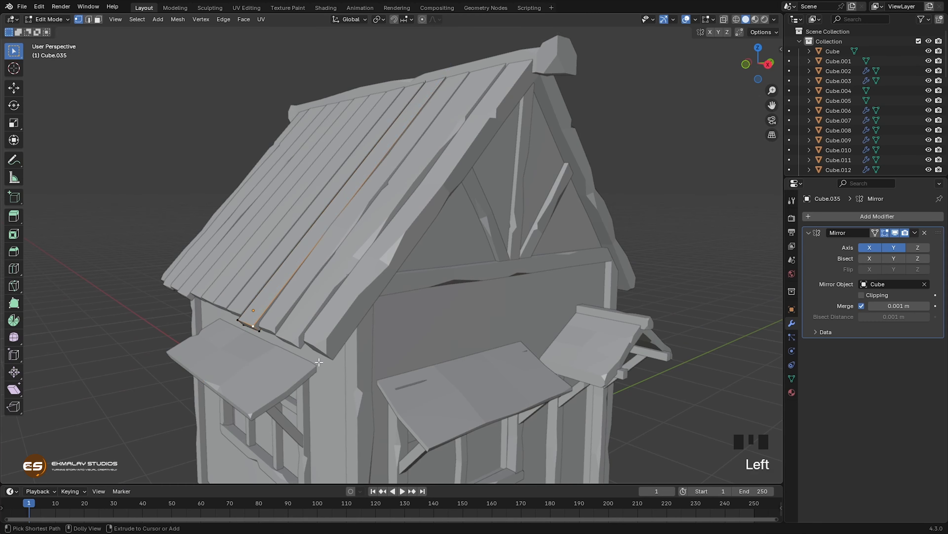
Step: Vertex-bevel a corner at the third roof board's lower end and add three loop cuts across the board
middle_click_drag(349, 380, 332, 256)
key("shift+ctrl+b")
left_click(364, 258)
key("ctrl+r")
key("ctrl+r")
left_click(332, 269)
Step: Enlarge the chip at the third roof board's lower corner with a vertex bevel and slide its vertices along the edges
left_click(335, 339)
key("ctrl+shift+b")
left_click(351, 330)
key("g")
key("g")
Step: Chip the third roof board's gable-side edge at its lowest loop cut with a vertex bevel and slide the new vertices along the edges
key("g")
key("g")
left_click(331, 256)
key("ctrl+shift+b")
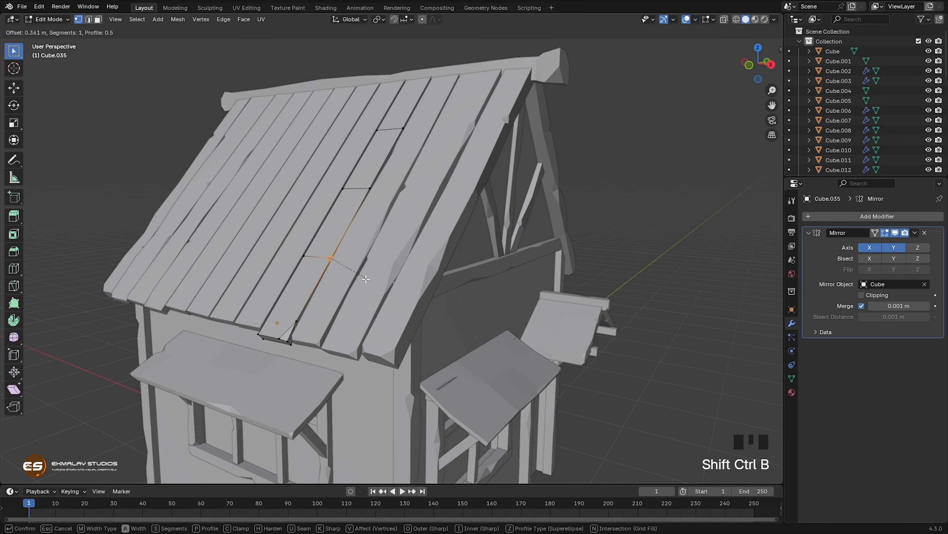
left_click(336, 267)
key("g")
key("g")
left_click(305, 256)
Step: Vertex-bevel the third roof board's opposite edge at the middle loop cut and slide the chip's vertices along the edge
key("g")
left_click(344, 189)
key("ctrl+shift+b")
left_click(370, 224)
left_click(341, 193)
key("g")
key("g")
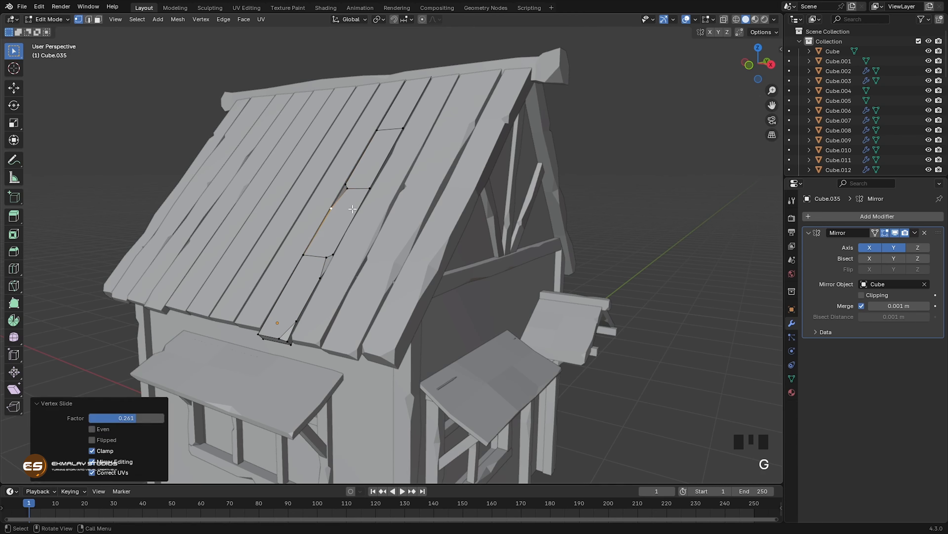
key("g")
middle_click_drag(451, 282, 413, 266)
Step: Vertex-bevel the third roof board's gable-side edge vertex at the uppermost loop cut
left_click(404, 129)
key("ctrl+shift+b")
left_click(448, 166)
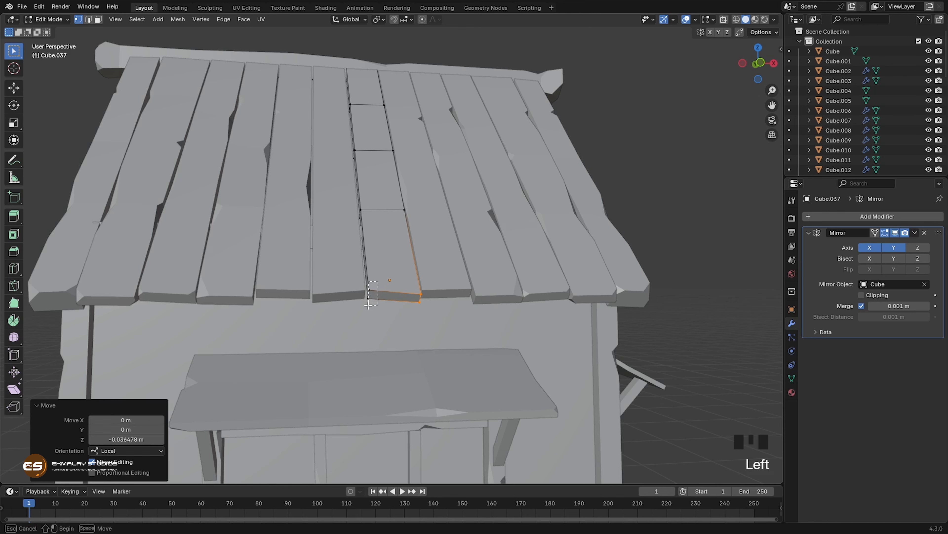
Step: Move the corner vertices on one side of the middle roof board's lower end slightly downward
key("z")
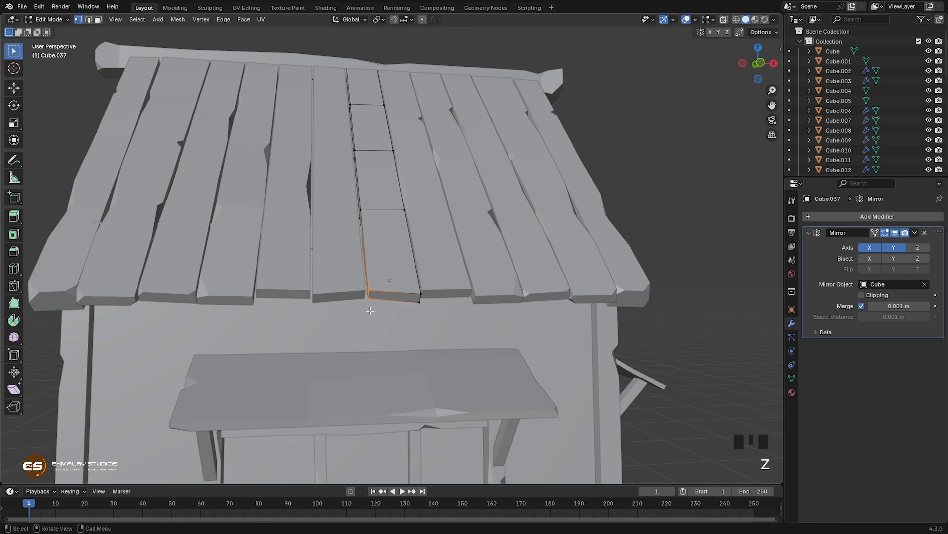
middle_click_drag(370, 315, 491, 358)
key("z")
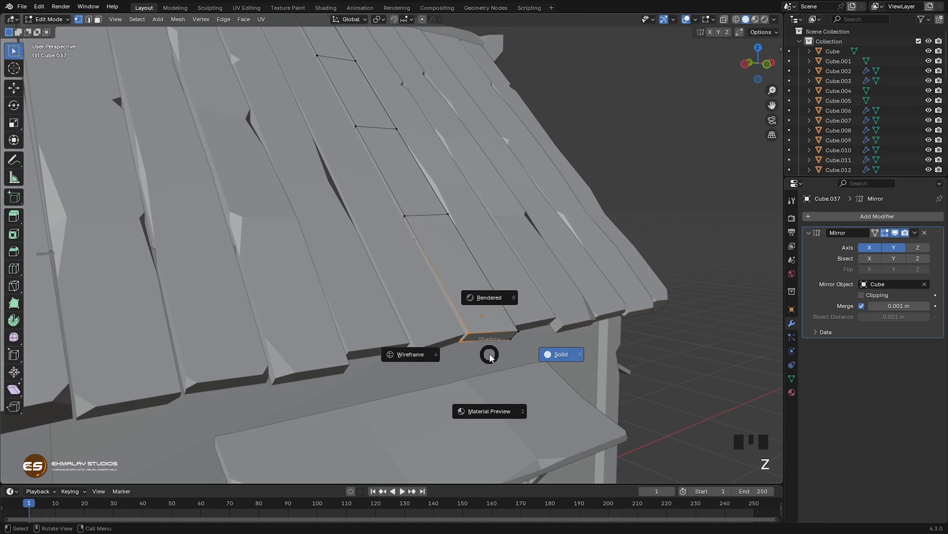
key("g")
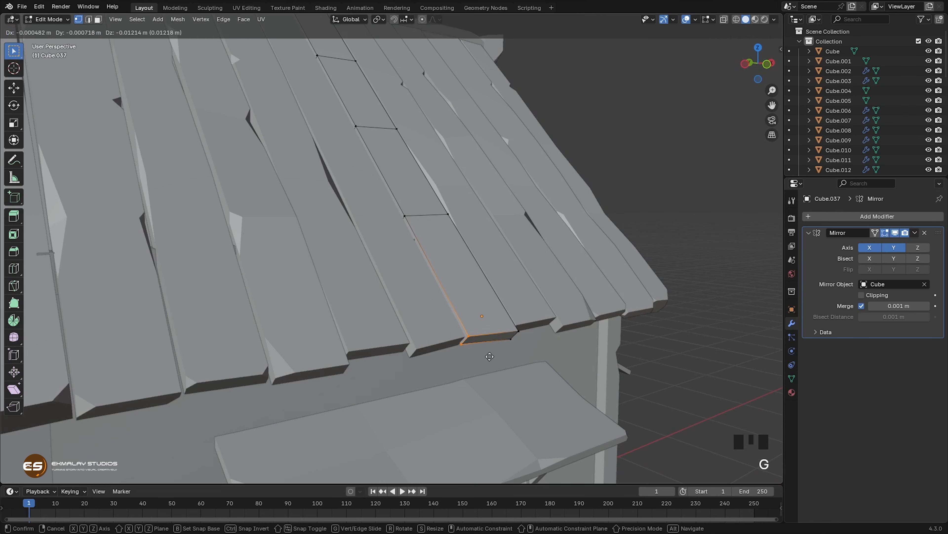
left_click(492, 360)
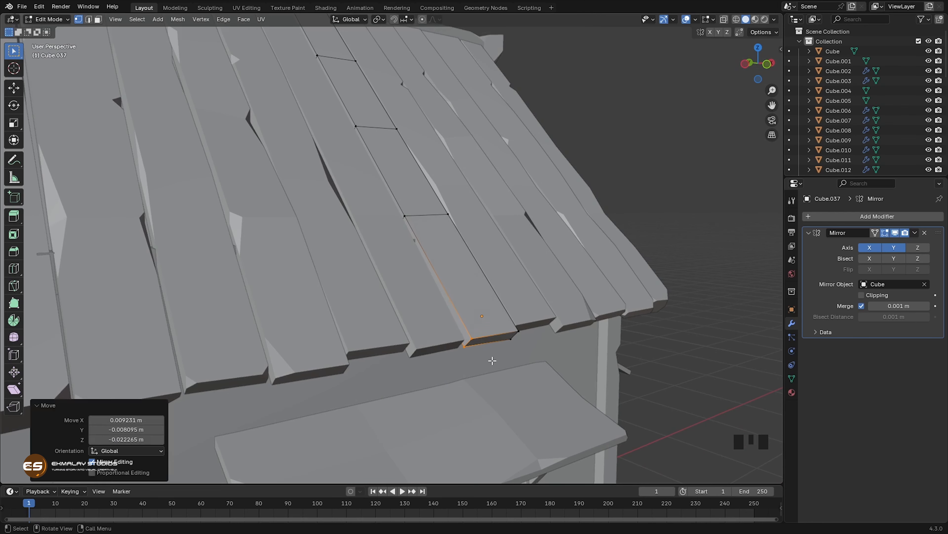
Step: Vertex-bevel the middle board's edge at the lowest loop cut about 0.58 m wide and reposition a vertex of the chip
middle_click_drag(492, 360, 379, 236)
left_click(364, 212)
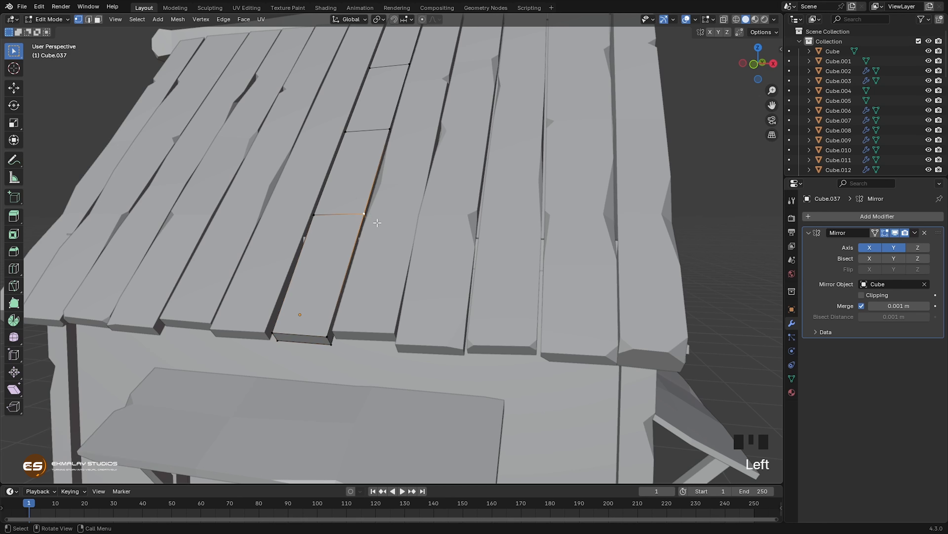
key("ctrl+shift+b")
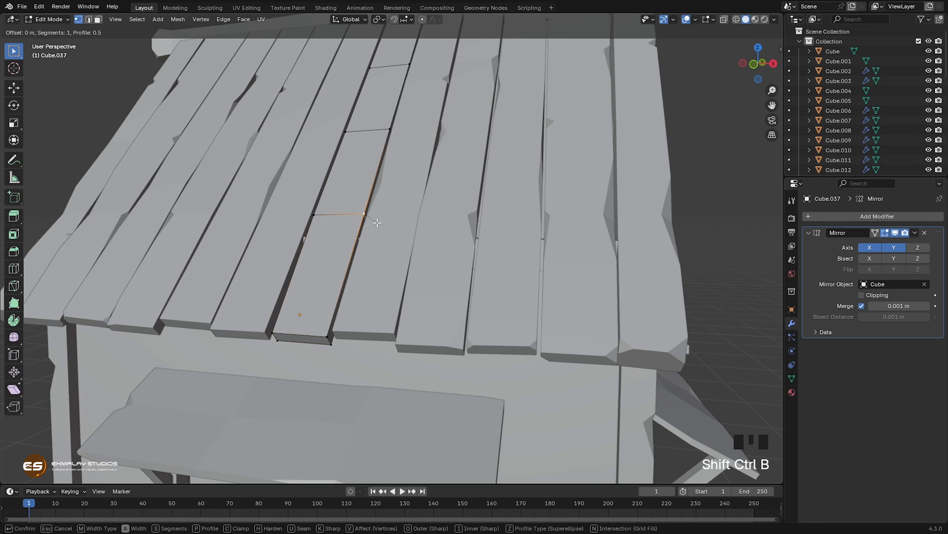
left_click(358, 219)
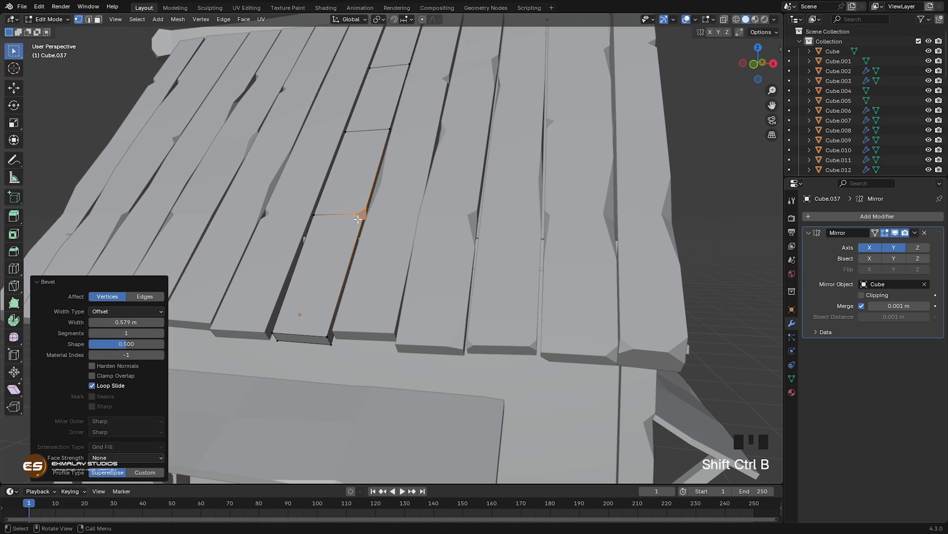
left_click(360, 224)
key("g")
left_click(379, 251)
Step: Vertex-bevel the middle board's opposite edge at the uppermost loop cut about 0.37 m wide and slide the chip's lower vertex down the edge
middle_click_drag(379, 264, 375, 167)
left_click(370, 63)
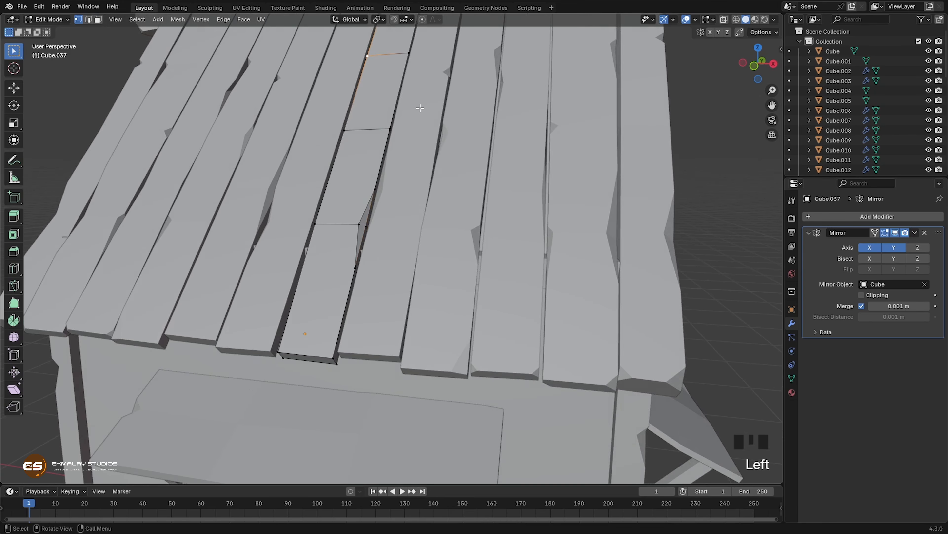
key("ctrl+shift+b")
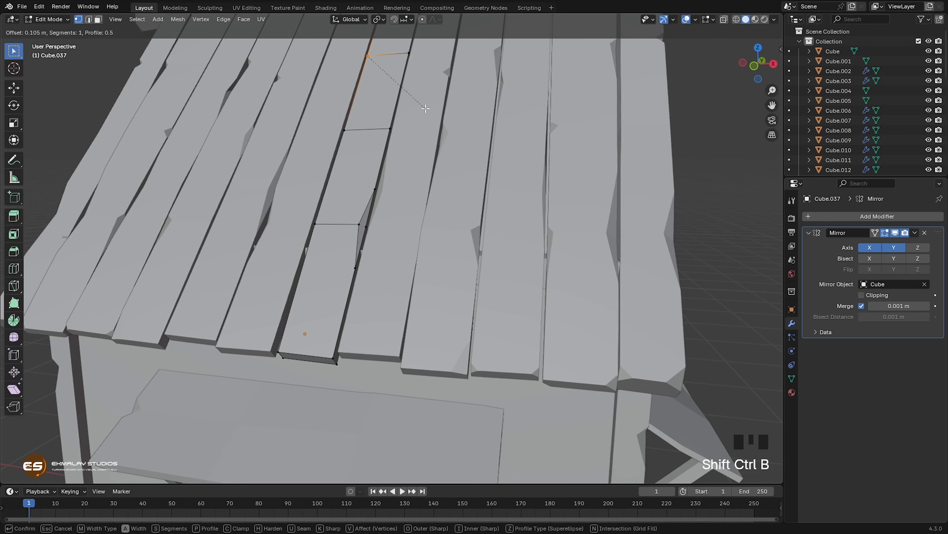
left_click(426, 109)
scroll(442, 150, "down", 2)
scroll(442, 150, "down", 1)
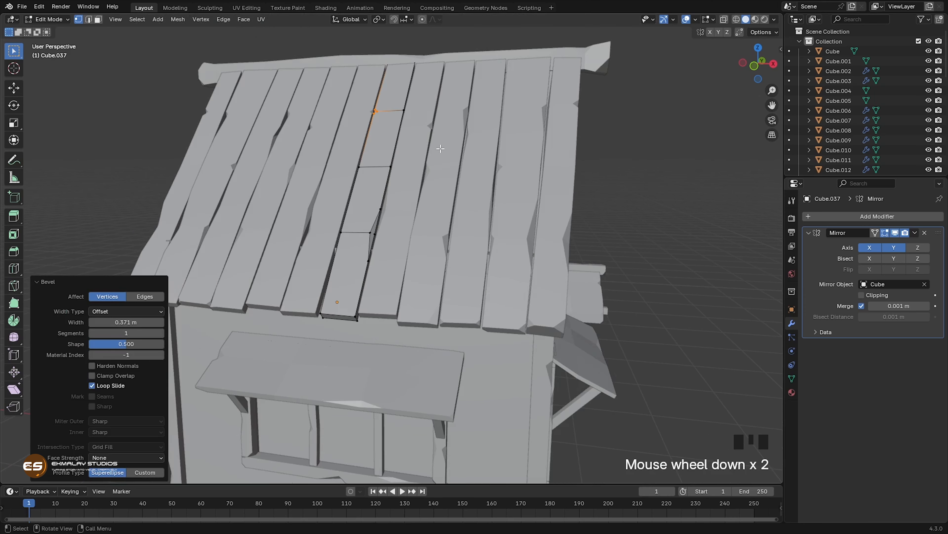
left_click(375, 115)
middle_click_drag(374, 116, 450, 168)
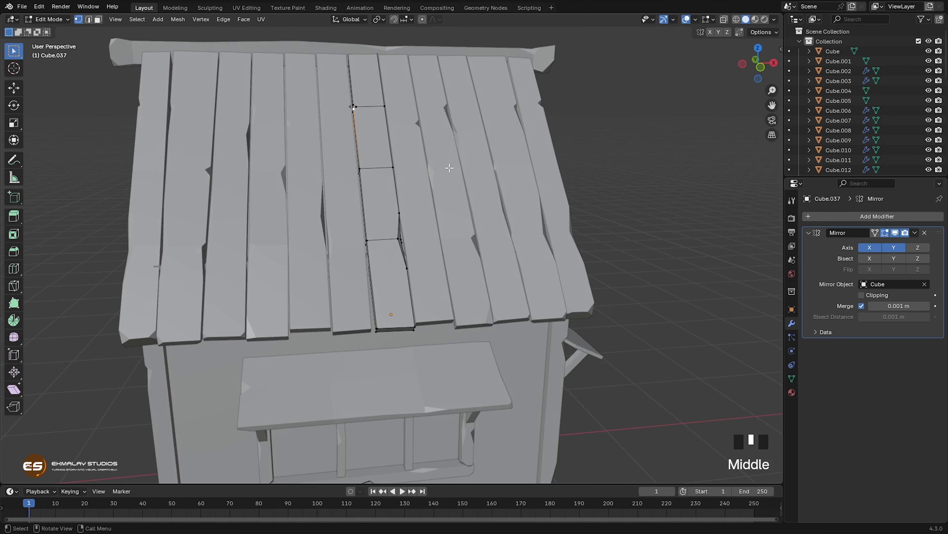
key("g")
key("g")
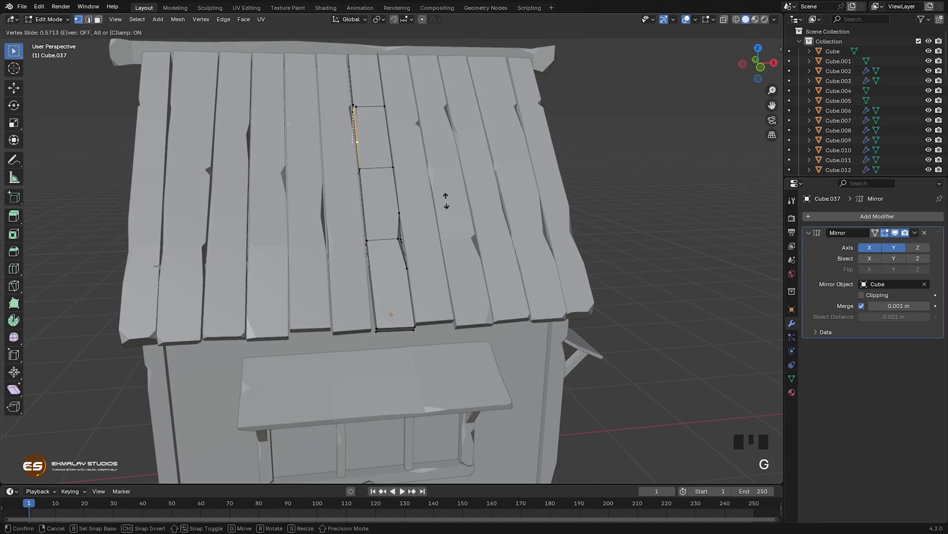
left_click(446, 202)
Step: Move the chip's vertex at the upper loop cut of the right-hand middle board up by about 0.13 m in Z
middle_click_drag(417, 215, 389, 211)
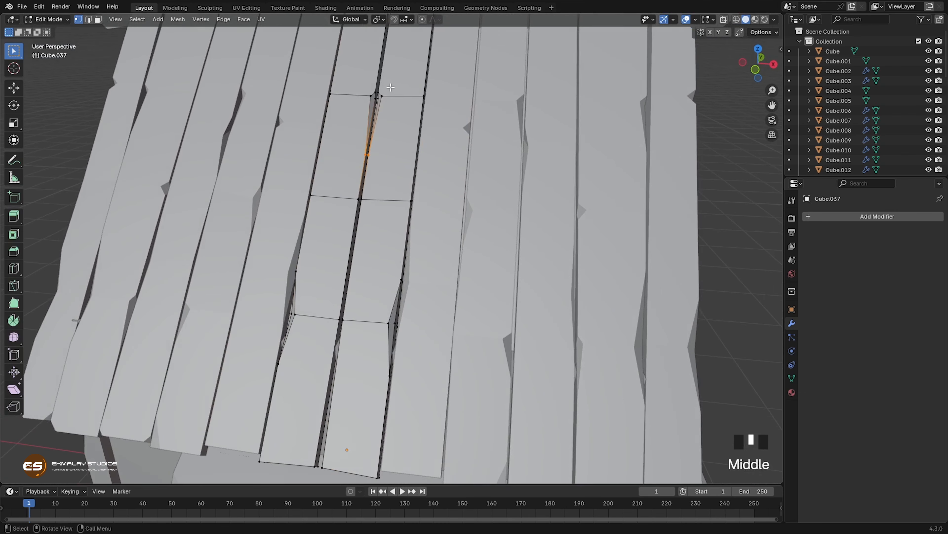
left_click(376, 87)
middle_click_drag(377, 90, 427, 190)
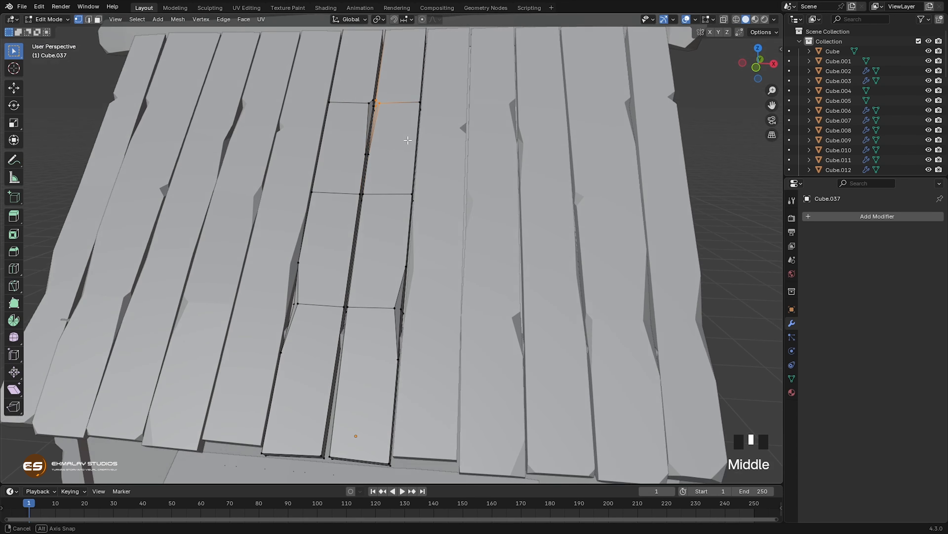
key("g")
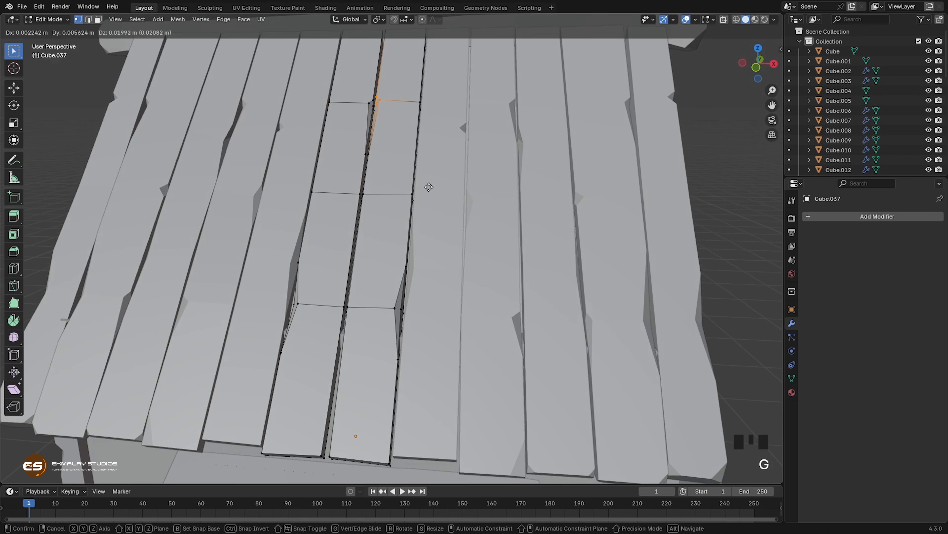
left_click(429, 171)
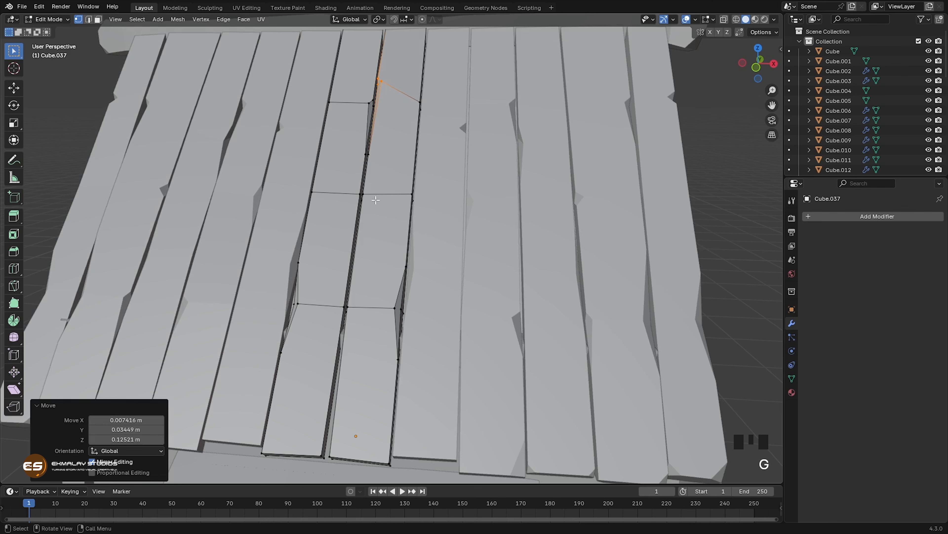
Step: Vertex-bevel the right-hand middle board's left edge at the middle loop cut and slide the chip's lower vertex down the edge
left_click(364, 194)
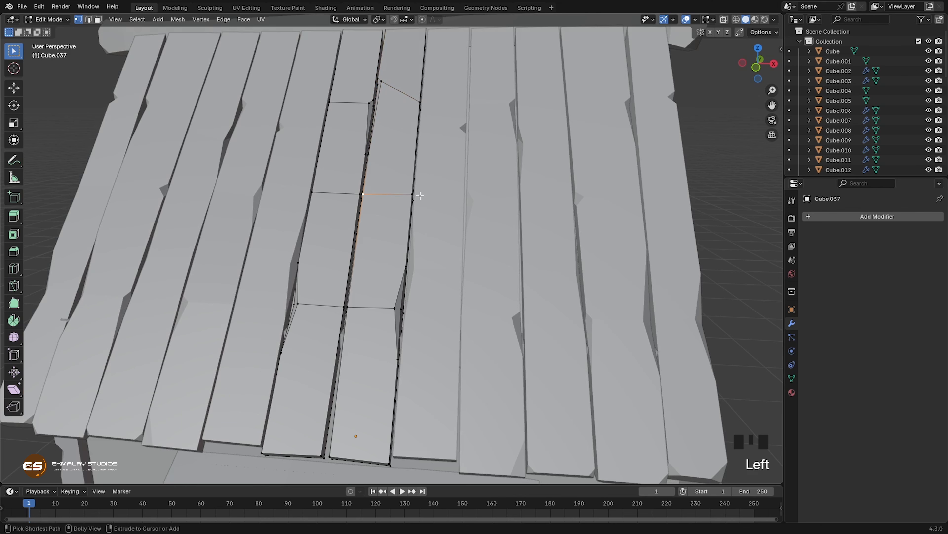
key("shift+ctrl+b")
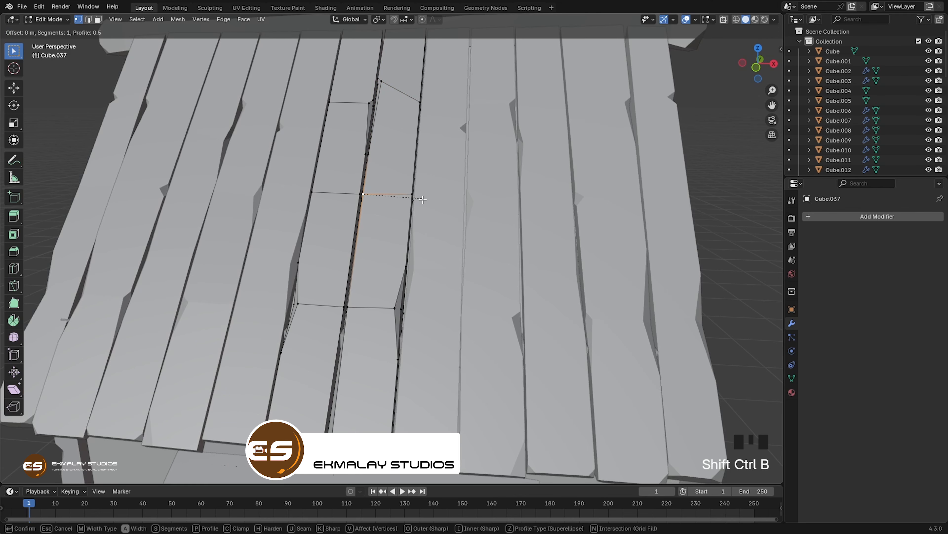
left_click(425, 216)
left_click(365, 203)
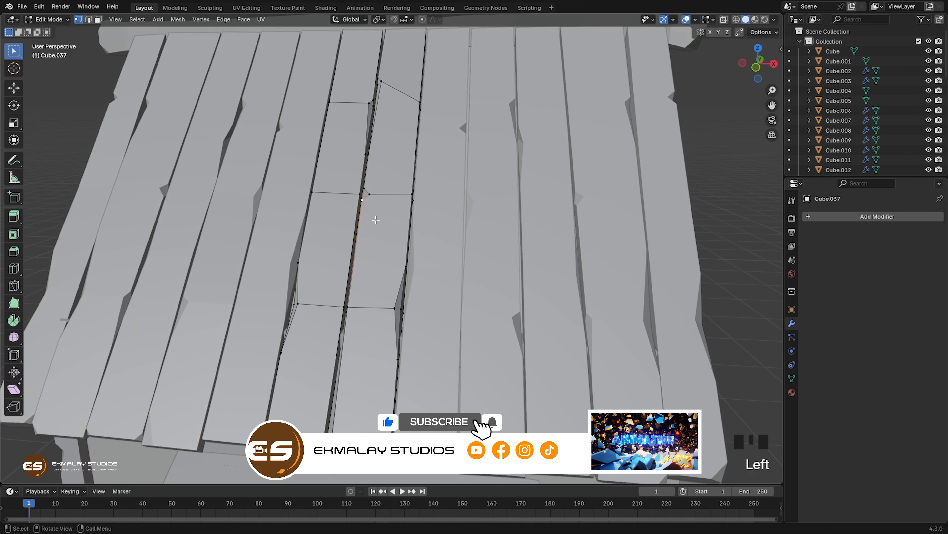
key("g")
key("g")
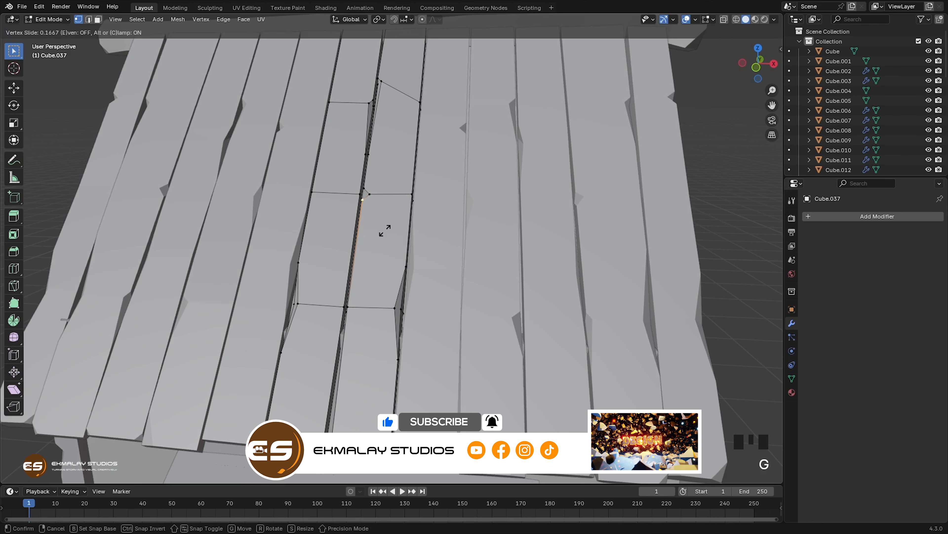
left_click(385, 269)
Step: Slide the middle chip's upper vertex up the edge and shift its inner vertex slightly sideways
left_click(364, 192)
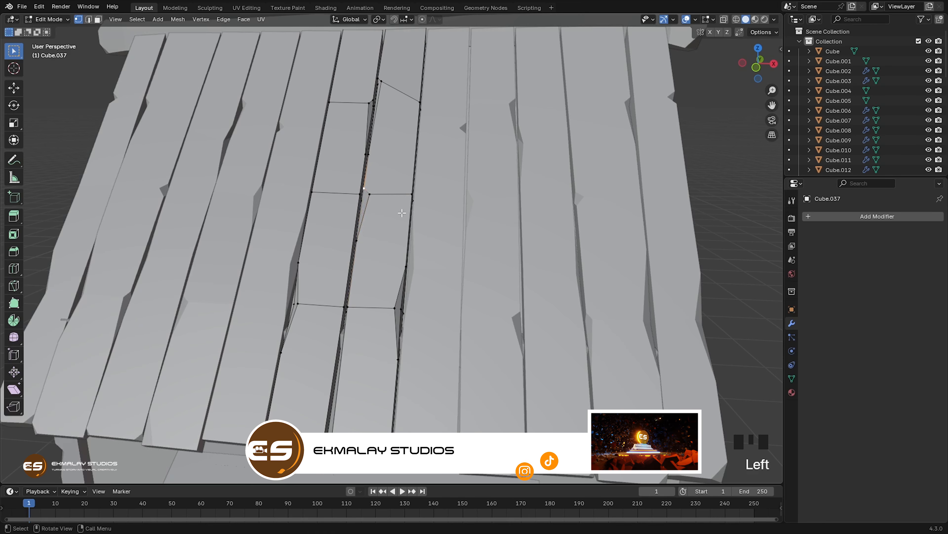
key("g")
key("g")
left_click(402, 190)
left_click(367, 194)
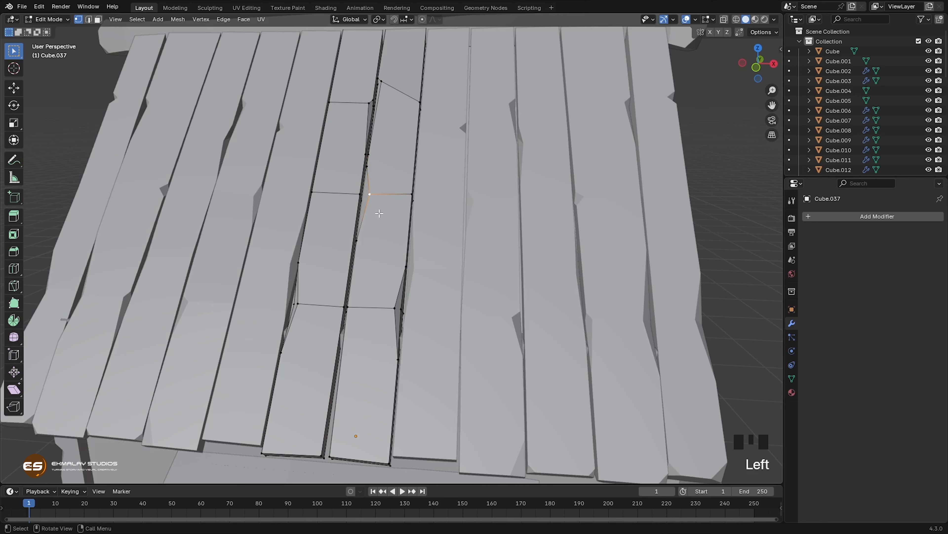
key("g")
left_click(382, 243)
Step: Vertex-bevel both top corners at the right-hand middle board's lower end
middle_click_drag(382, 243, 369, 288)
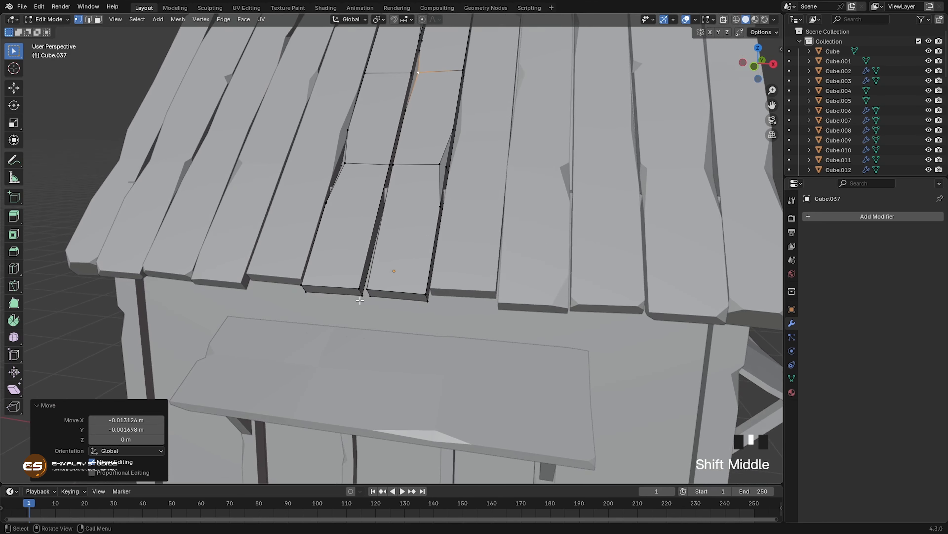
left_click(369, 288)
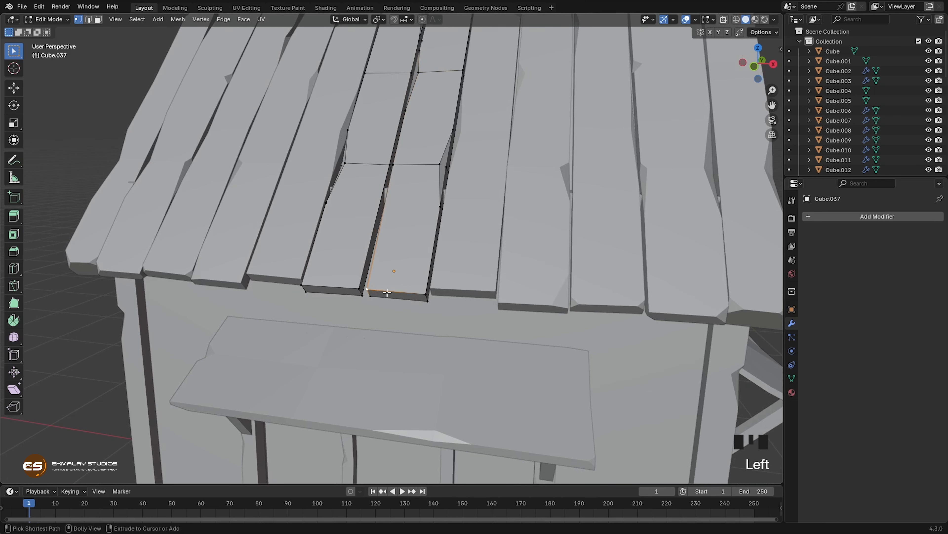
key("shift+ctrl+b")
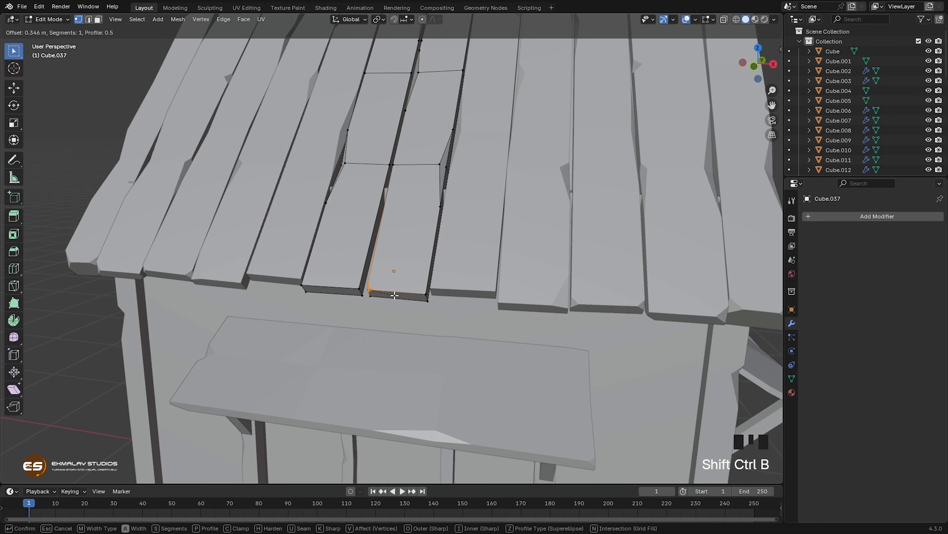
left_click(396, 294)
left_click(421, 294)
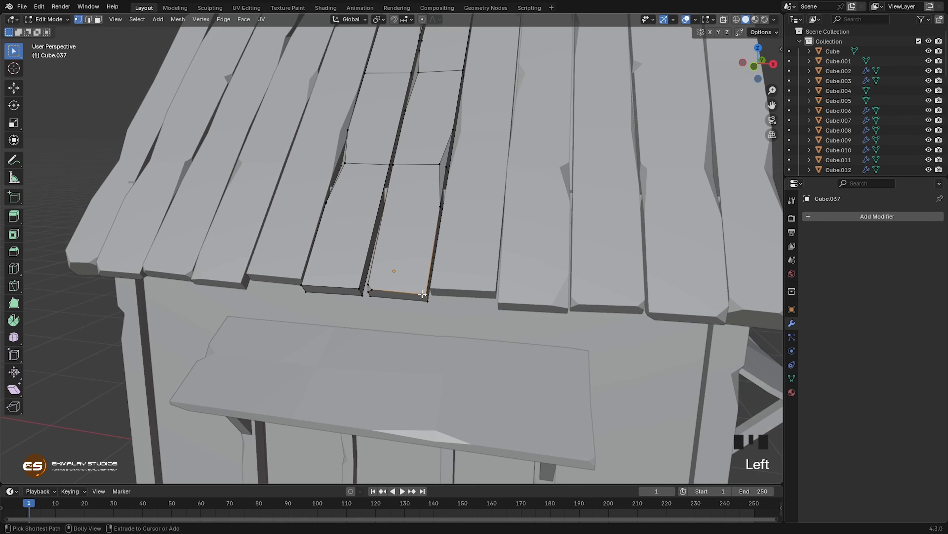
key("shift+ctrl+b")
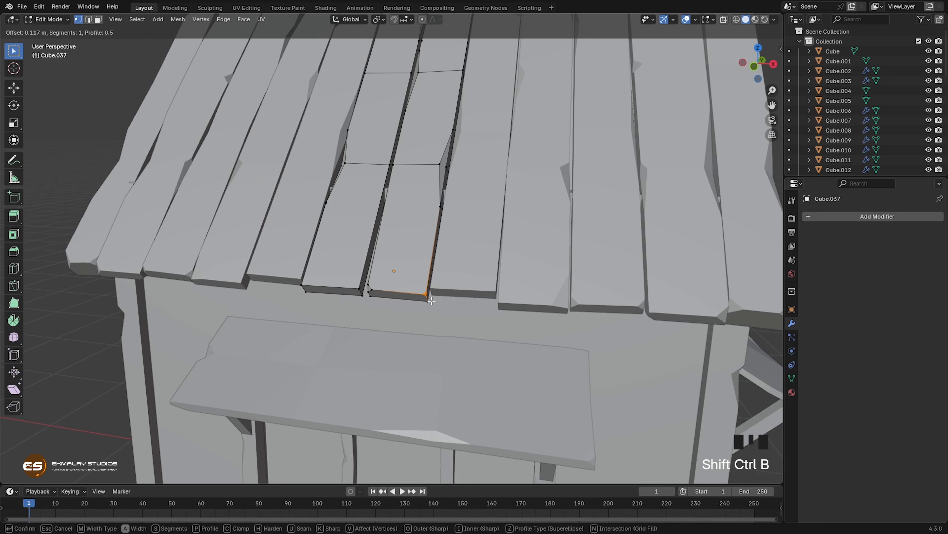
left_click(415, 293)
Step: Enlarge the right corner chip at the board's lower end by sliding its two vertices about 0.45 and 0.2 along their edges
left_click(417, 293)
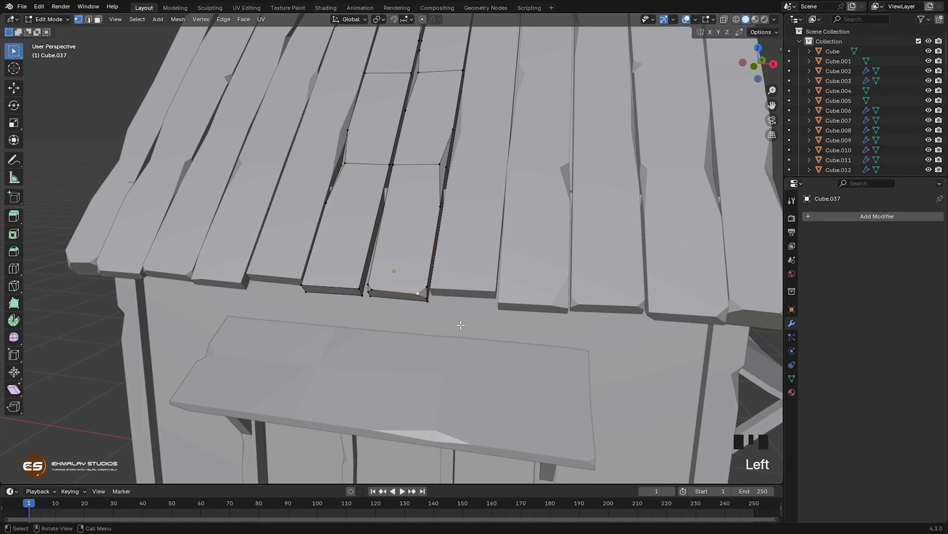
key("g")
key("g")
left_click(438, 318)
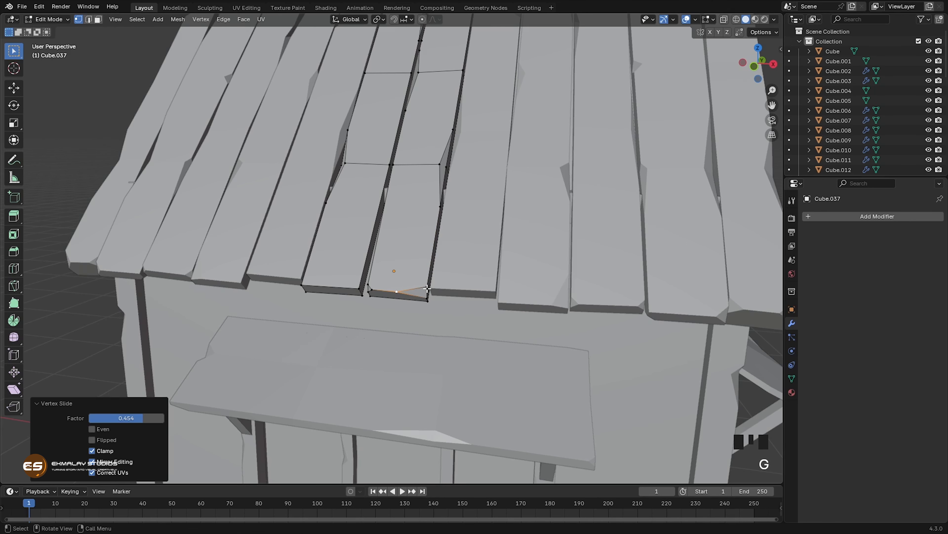
left_click(427, 288)
key("g")
left_click(465, 301)
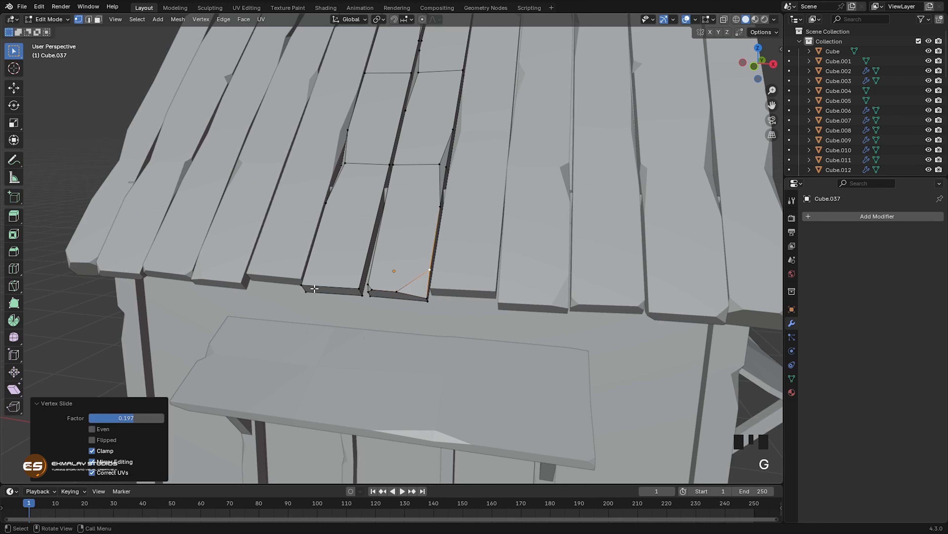
Step: Vertex-bevel both corners at the left-hand middle roof board's lower end and finish editing the boards
left_click(303, 284)
key("shift+ctrl+b")
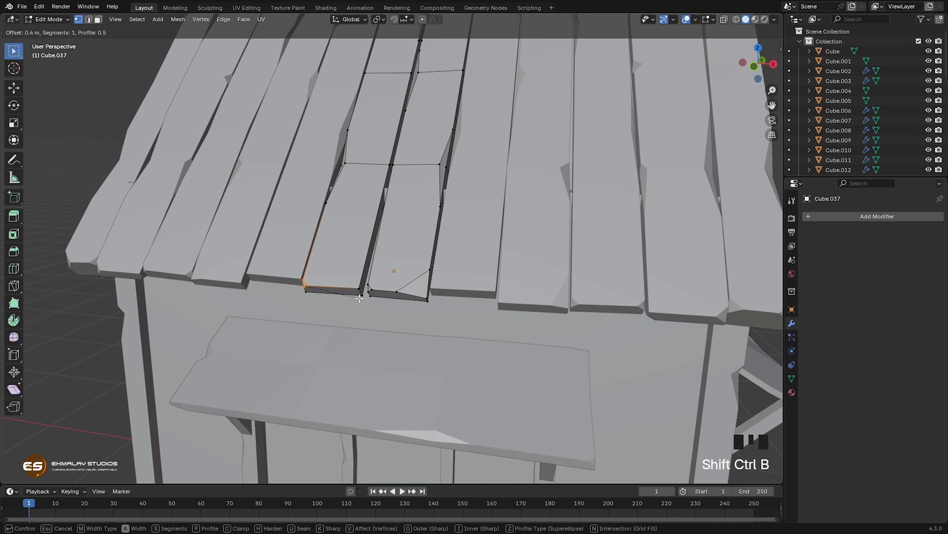
left_click(354, 295)
left_click(362, 302)
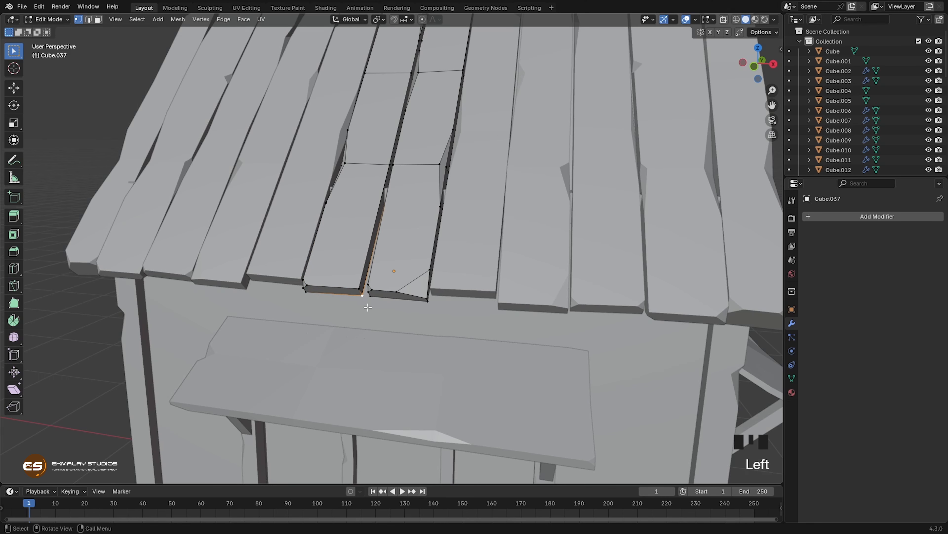
key("shift+ctrl+n")
key("shift+ctrl+b")
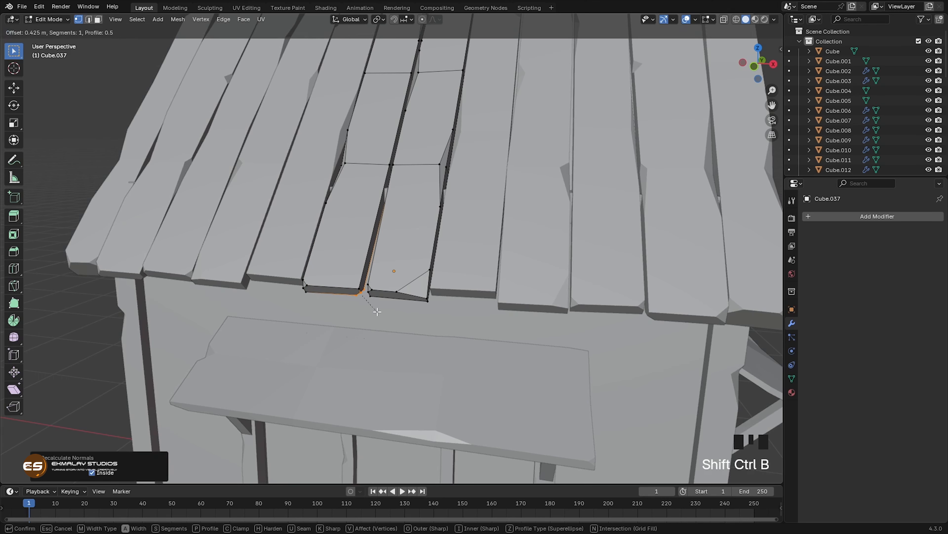
left_click(378, 320)
mouse_move(381, 324)
middle_mouse_down()
mouse_move(358, 324)
mouse_move(393, 336)
middle_mouse_up()
key("Tab")
Step: Open the window awning beside the porch for mesh editing and raise the middle vertices of its left edge about 0.014 m
scroll(439, 320, "down", 2)
scroll(438, 320, "down", 3)
middle_click_drag(485, 303, 451, 328, "shift")
left_click(451, 328)
middle_click_drag(463, 360, 478, 274, "shift")
scroll(526, 280, "up", 3)
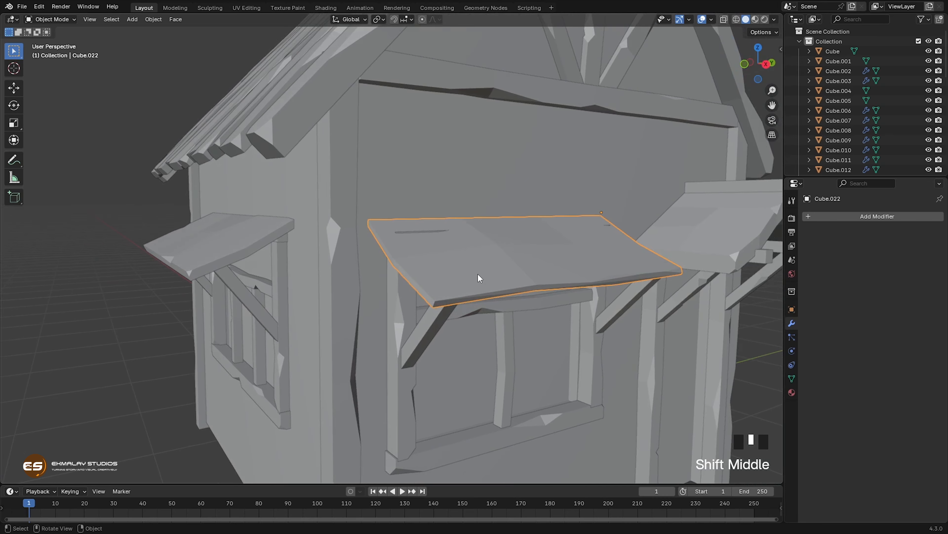
key("Tab")
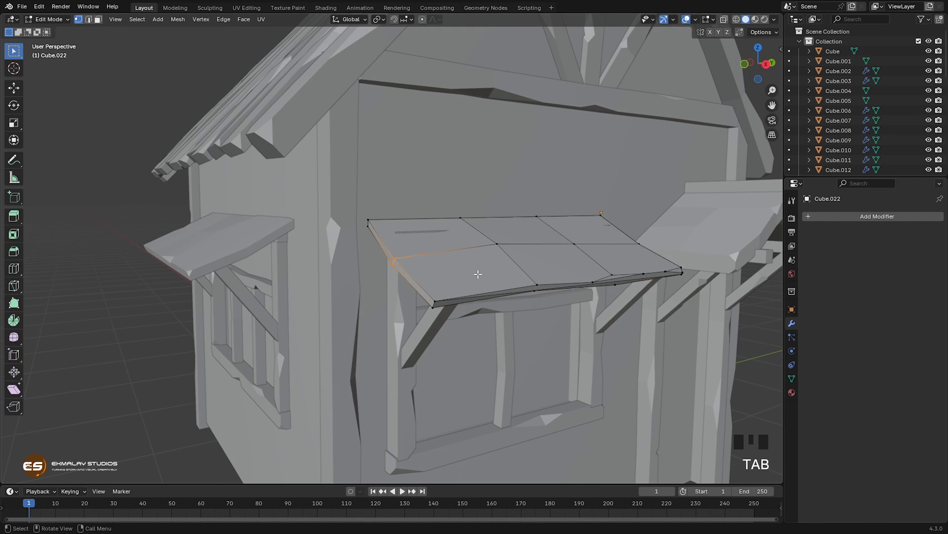
left_click(389, 257)
middle_click_drag(388, 257, 453, 287)
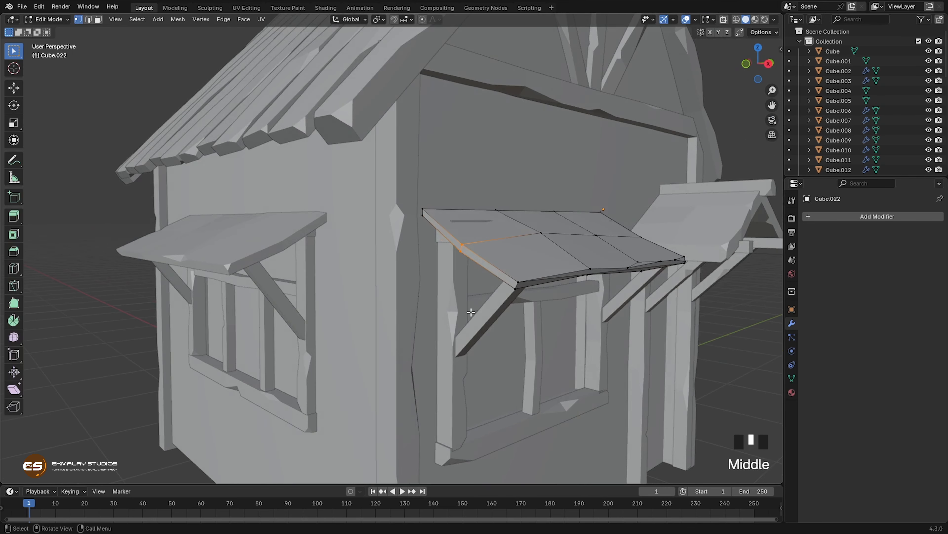
key("g")
left_click(456, 262)
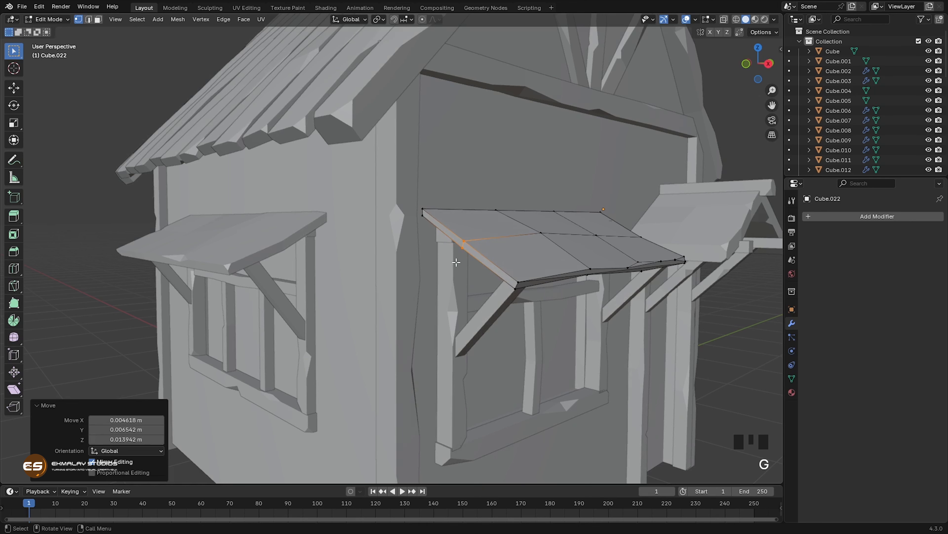
Step: Shift the upper and lower vertices at the middle of the awning's left edge individually, raising the lower one about 0.022 m
left_click(464, 239)
key("g")
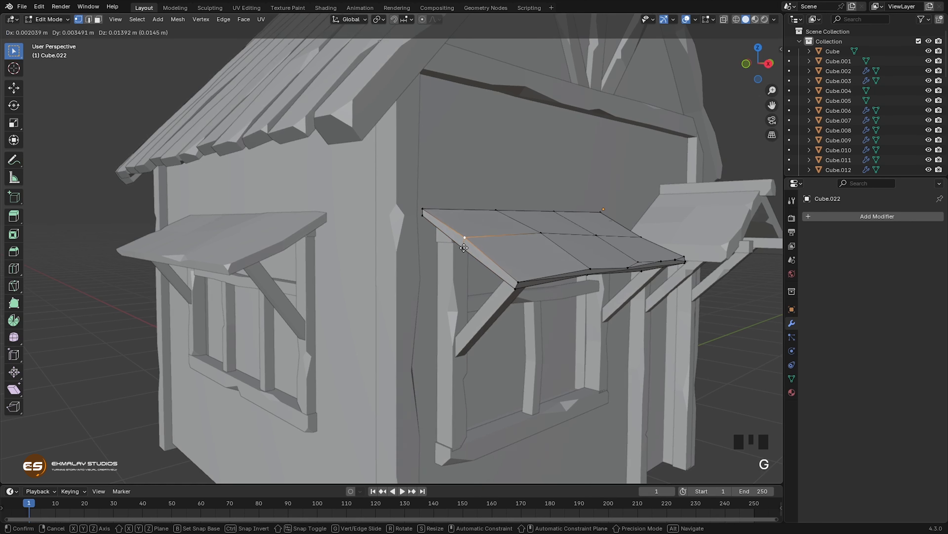
left_click(465, 255)
left_click(461, 242)
key("g")
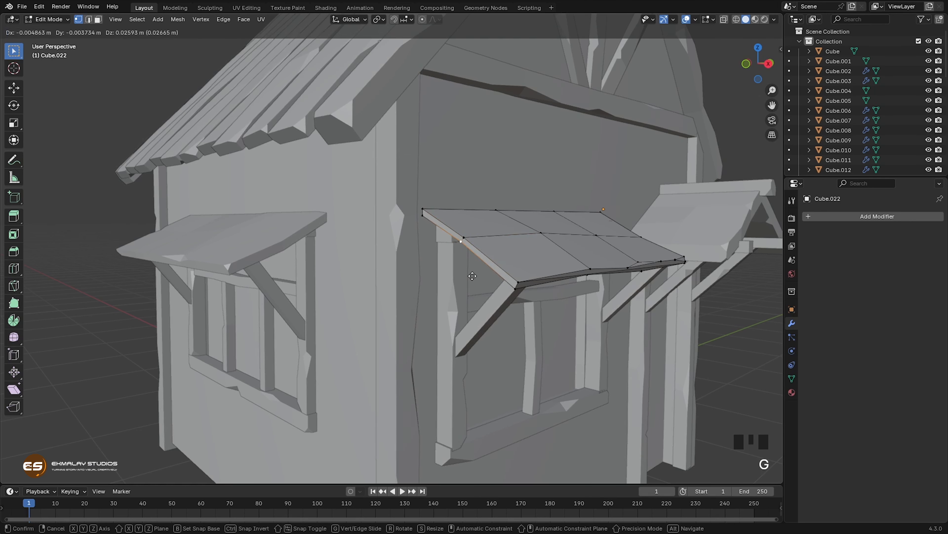
left_click(472, 276)
Step: Lower the awning's front left corner vertices about 0.005 m and finish editing its mesh
middle_click_drag(516, 298, 424, 271)
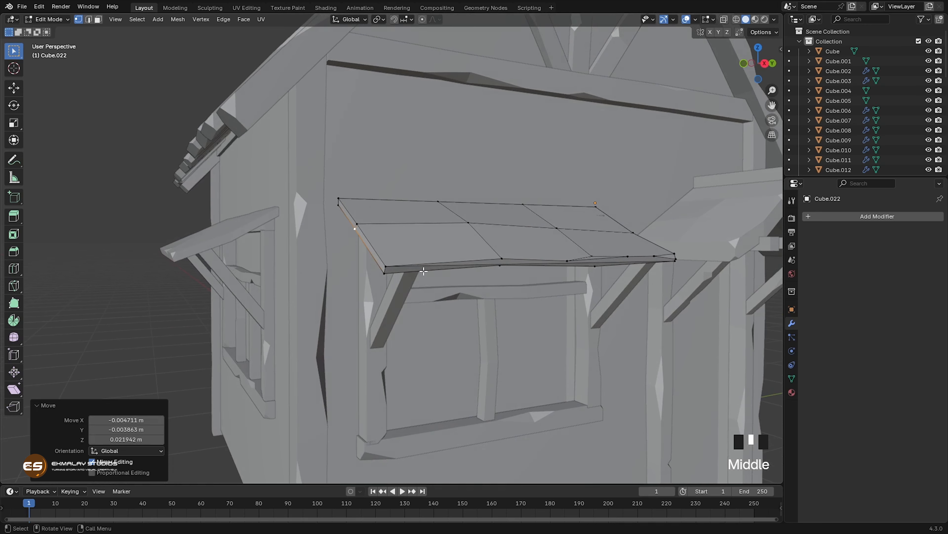
left_click(424, 271)
key("g")
left_click(398, 292)
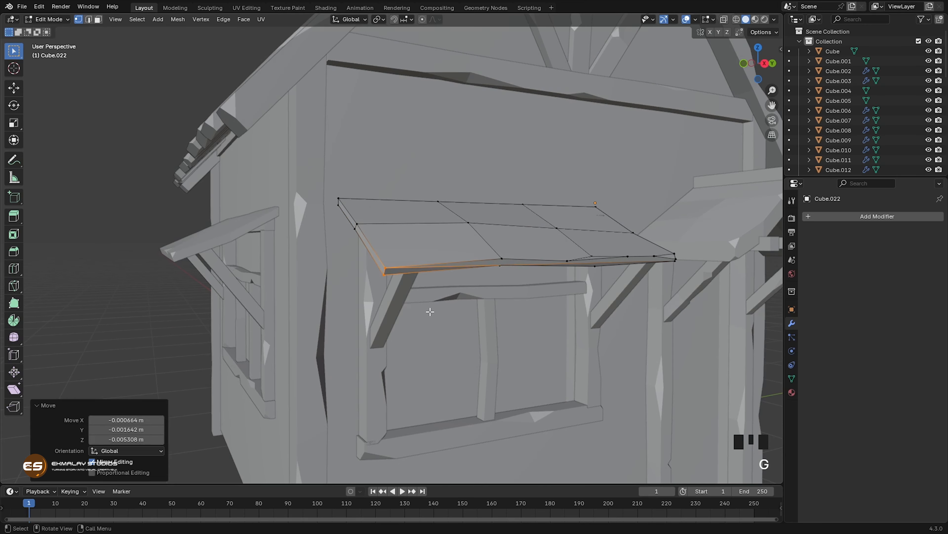
key("Tab")
Step: Add a 2 m cube at the house's corner post base and scale it down to about 0.108
middle_click_drag(440, 322, 470, 328)
scroll(481, 311, "down", 2)
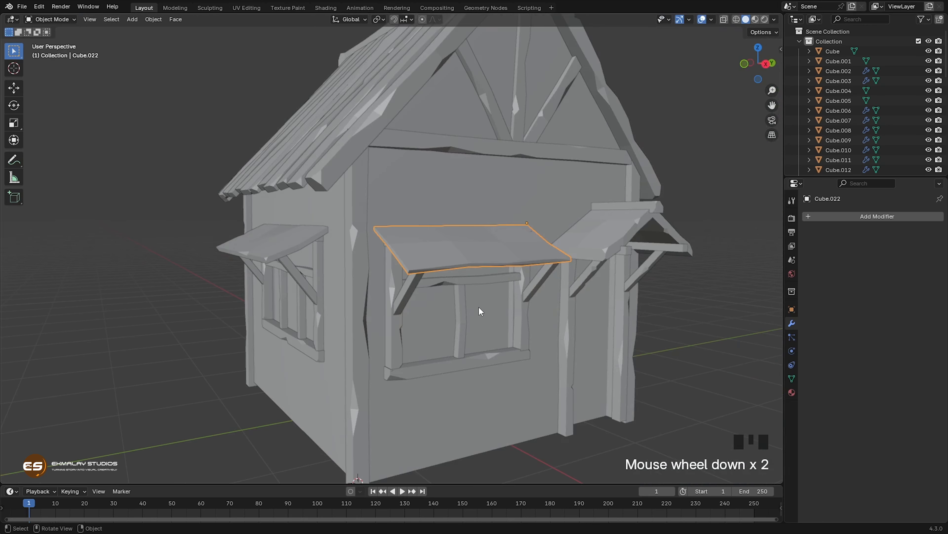
middle_click_drag(463, 259, 485, 300, "shift")
scroll(479, 282, "down", 1)
scroll(479, 282, "down", 1)
middle_click_drag(433, 322, 422, 339, "shift")
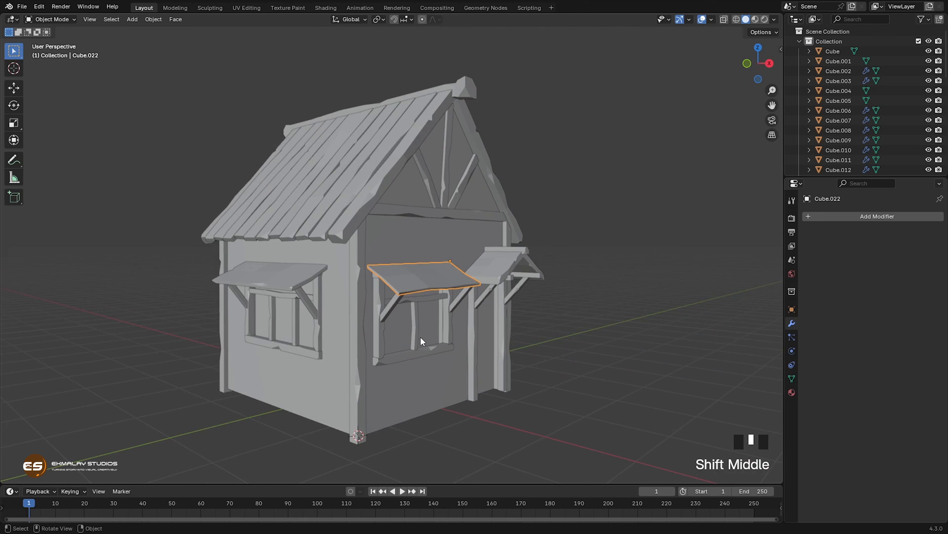
left_click(412, 391)
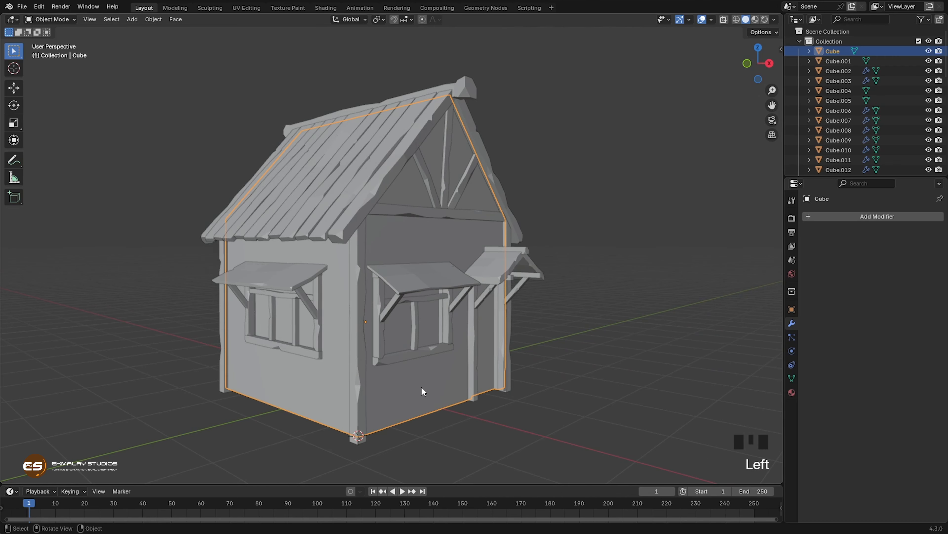
key("shift+a")
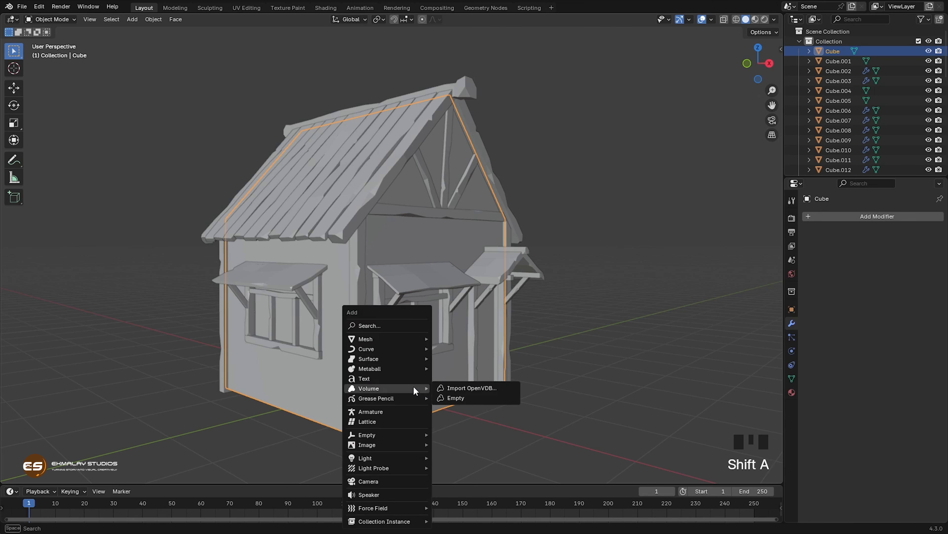
mouse_move(373, 338)
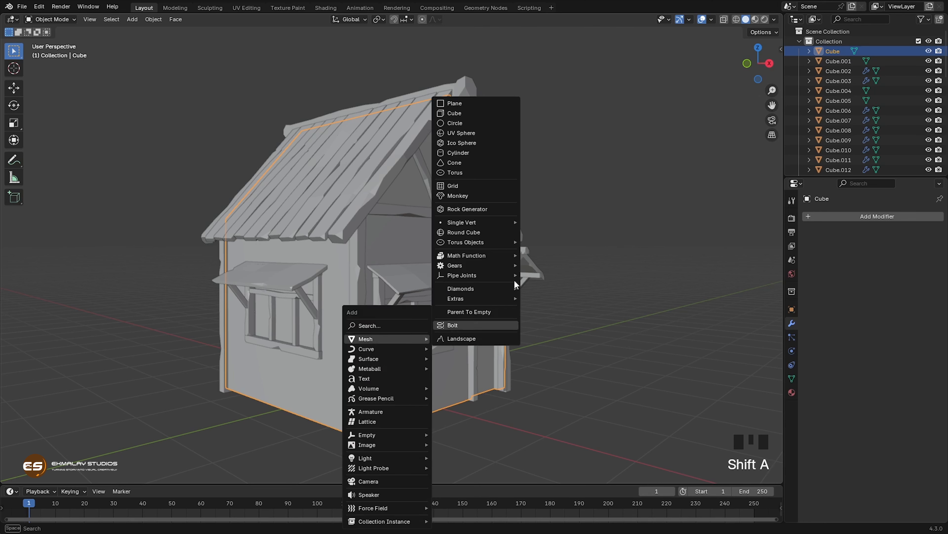
left_click(463, 118)
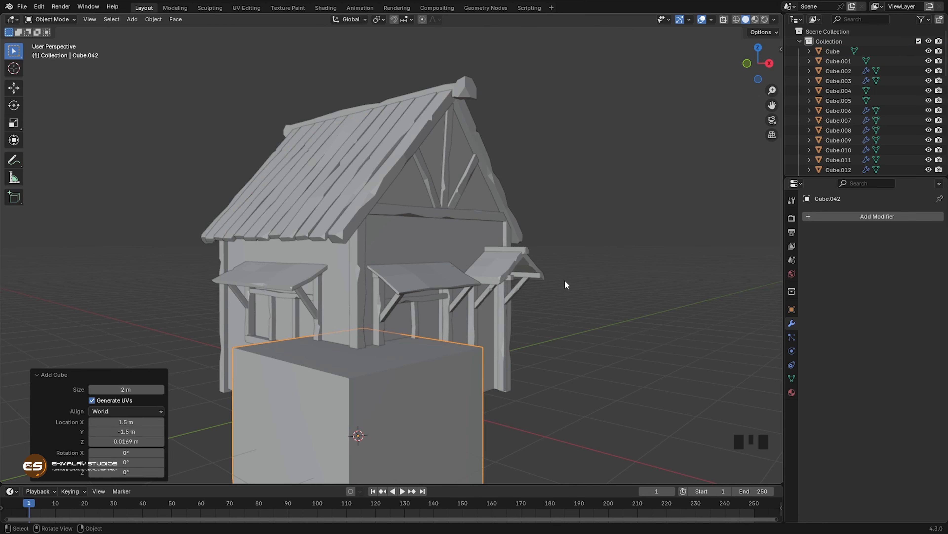
key("s")
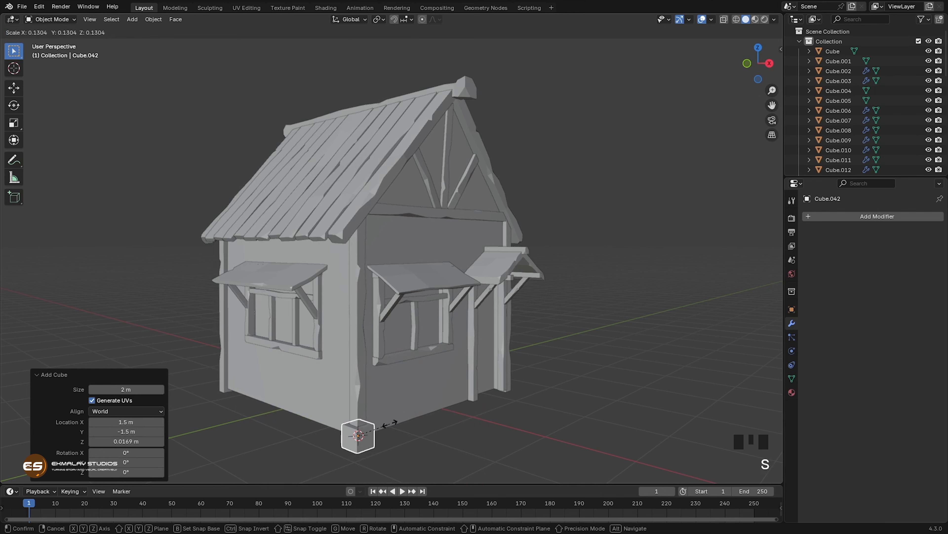
left_click(386, 425)
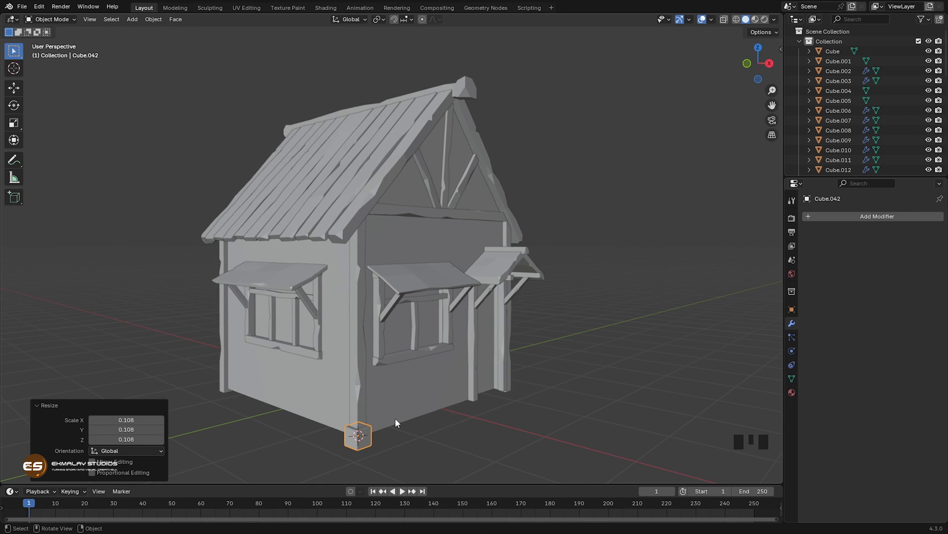
Step: Move the small cube about 0.276 m along X out of the corner post and flatten it to about 0.205 along X
key("KP_Decimal")
scroll(393, 280, "down", 9)
middle_click_drag(392, 281, 436, 316)
key("g")
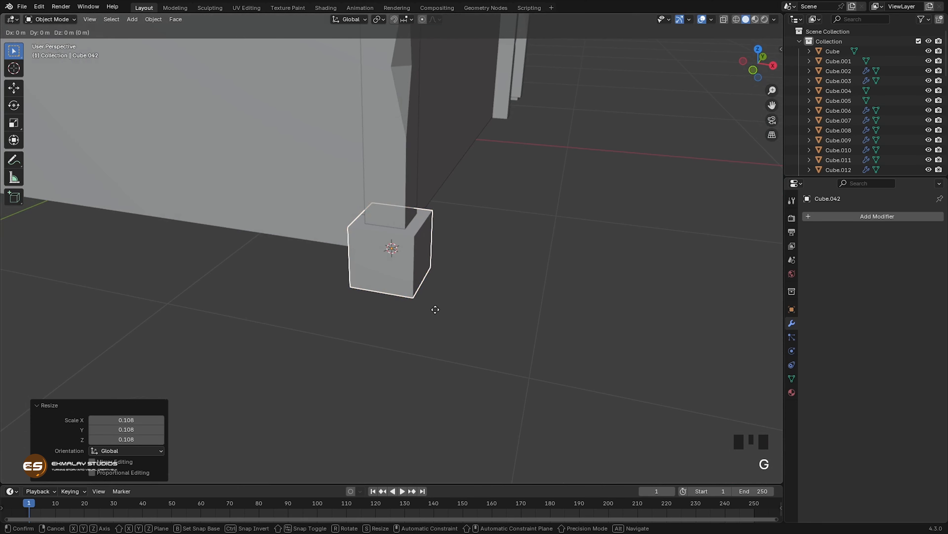
key("x")
left_click(521, 320)
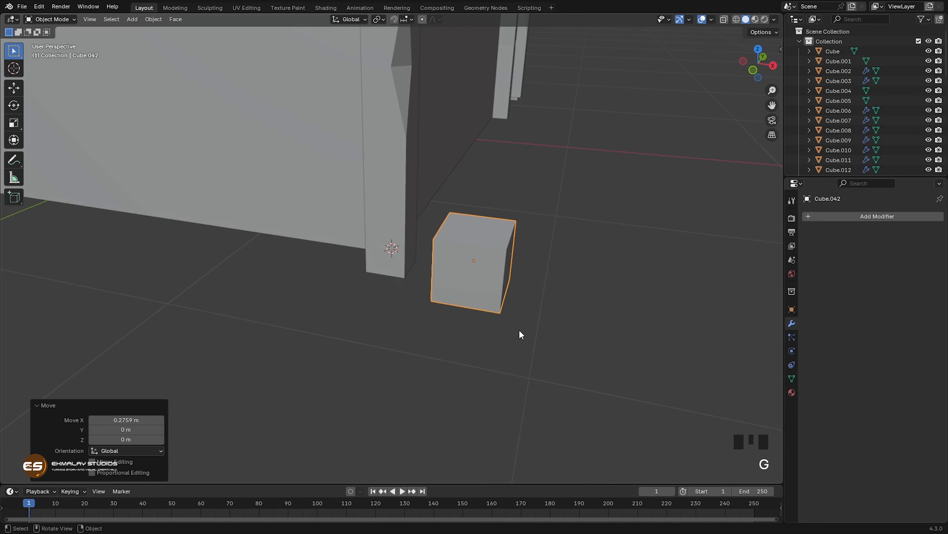
key("s")
key("x")
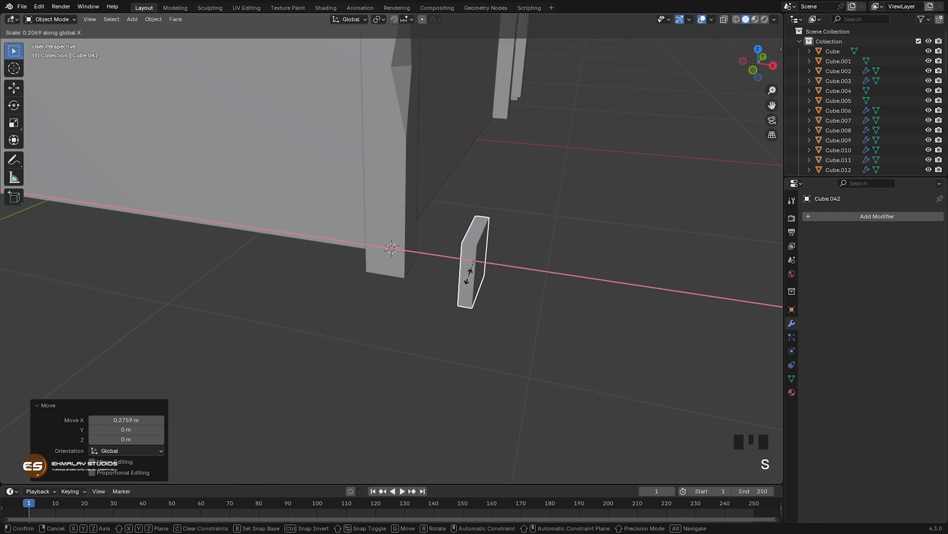
left_click(469, 280)
Step: Move the flattened cube about 0.564 m along Y, away from the corner post along the window wall
middle_click_drag(507, 320, 455, 328)
scroll(485, 329, "down", 2)
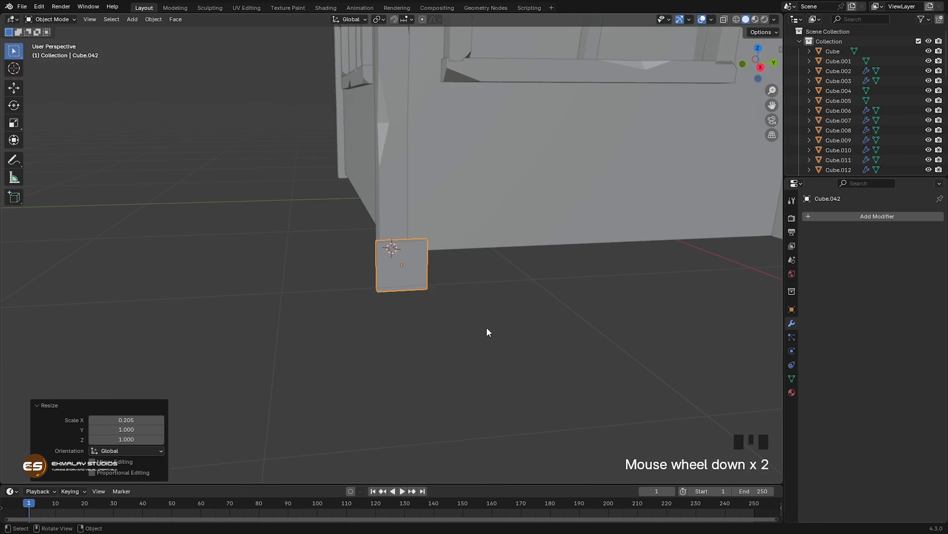
middle_click_drag(491, 301, 418, 336, "shift")
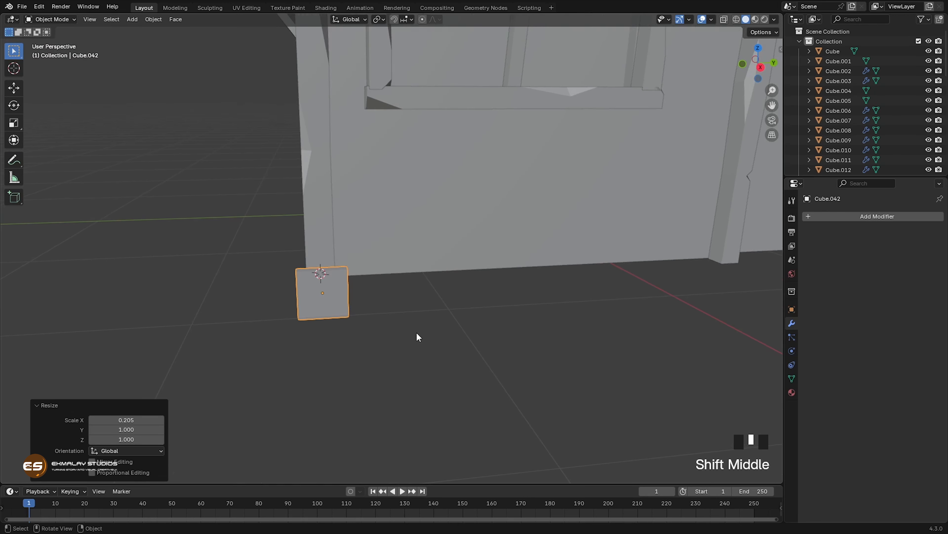
key("g")
key("y")
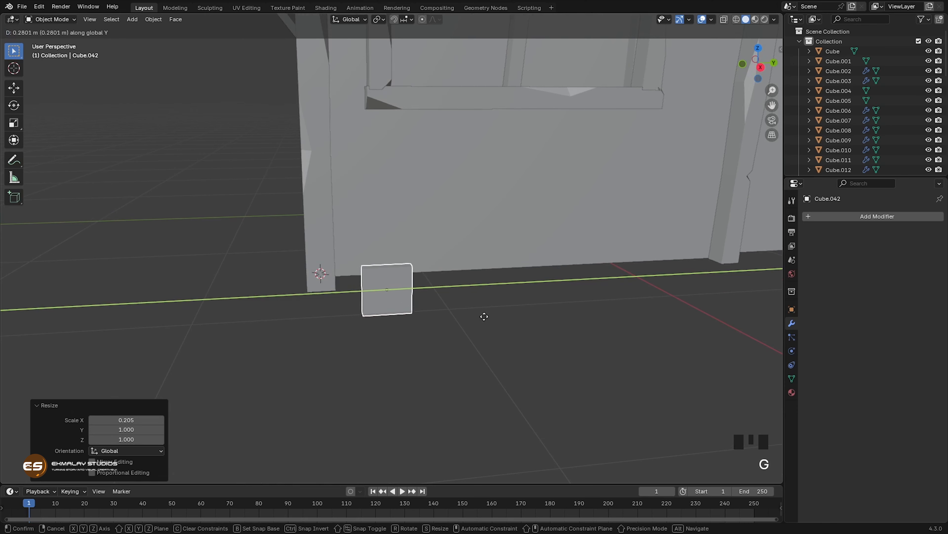
left_click(545, 297)
Step: Move the flattened cube along X towards the house wall
middle_click_drag(545, 297, 554, 346)
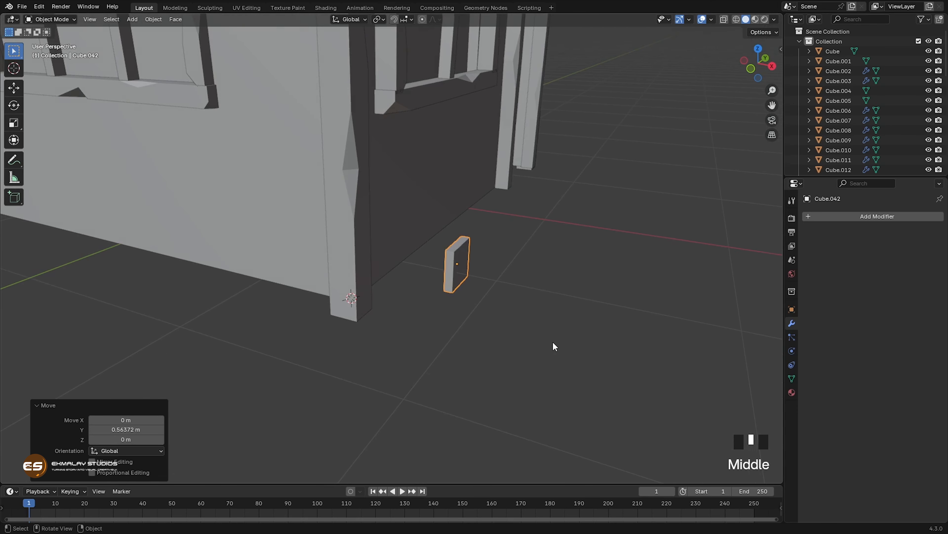
key("g")
key("x")
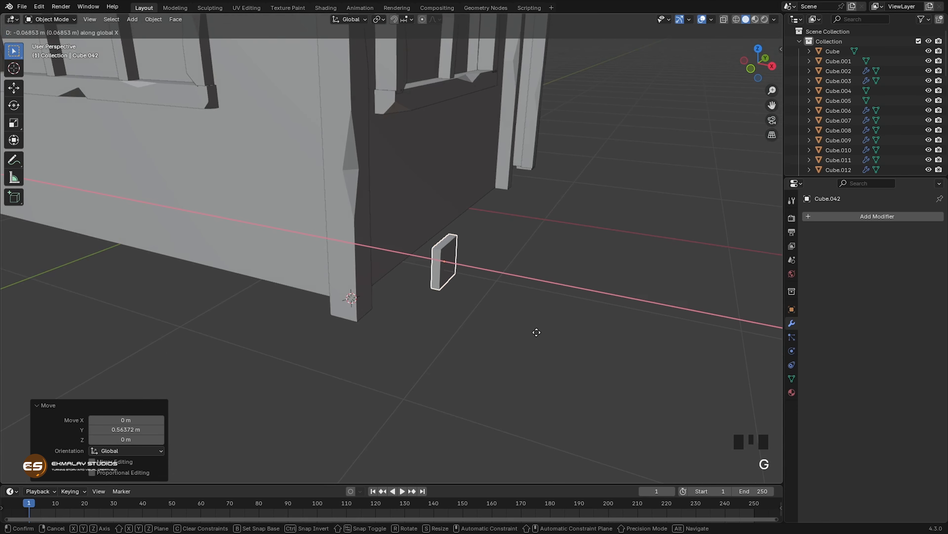
Step: Place the flattened cube about 0.276 m closer to the wall along X and raise it along Z below the window
left_click(504, 318)
middle_click_drag(522, 352, 491, 347)
key("g")
key("z")
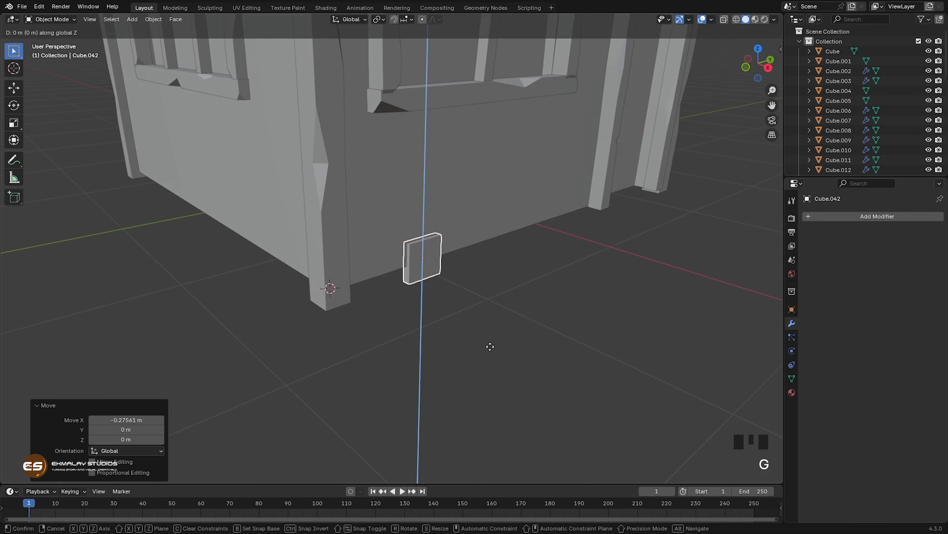
left_click(478, 270)
Step: Cut the block's front with one centred horizontal loop cut and two evenly spaced vertical loop cuts
middle_click_drag(499, 313, 544, 318)
scroll(507, 282, "up", 3)
scroll(542, 273, "up", 1)
middle_click_drag(542, 273, 501, 314, "shift")
key("Tab")
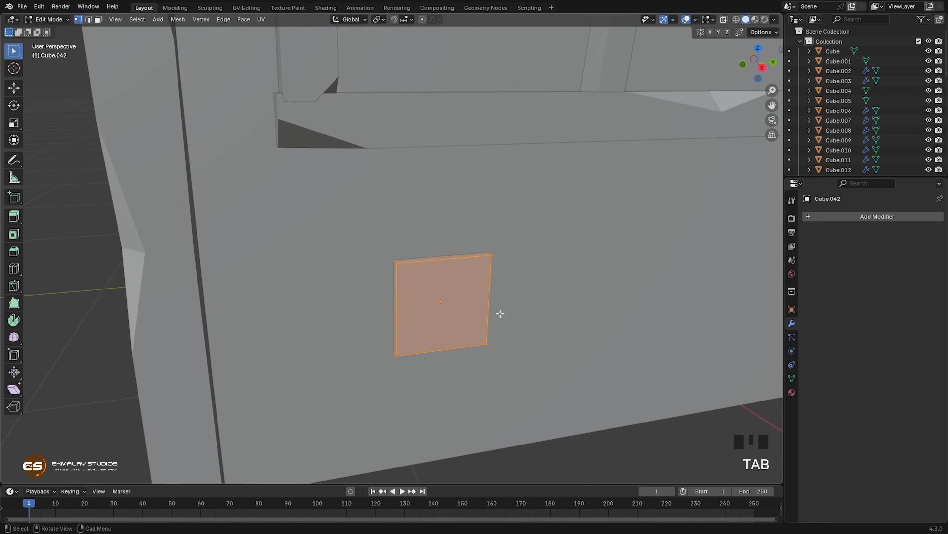
key("ctrl+r")
left_click(473, 327)
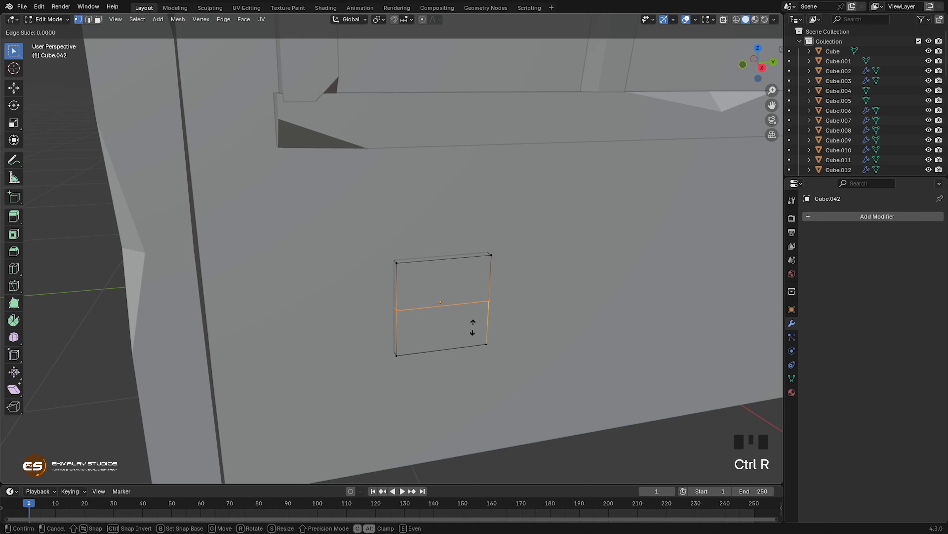
right_click(473, 328)
key("ctrl+r")
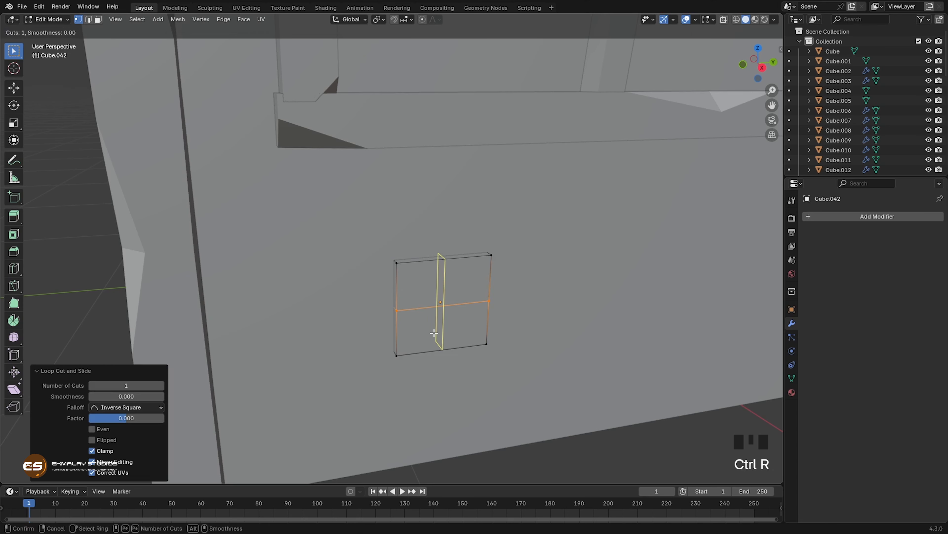
scroll(455, 322, "up", 1)
left_click(460, 315)
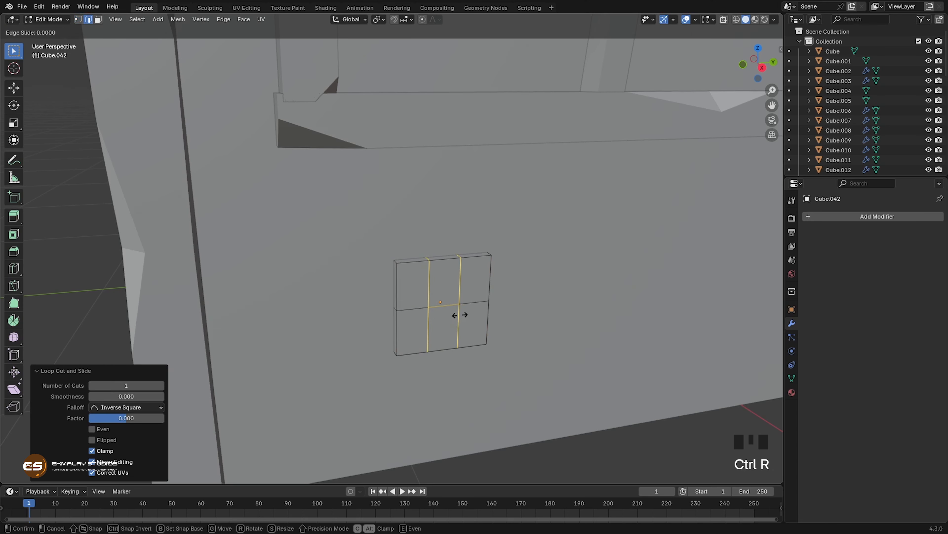
right_click(461, 317)
Step: Duplicate the subdivided block along Y, leaving a small gap beside the original on the wall
middle_click_drag(462, 319, 468, 307)
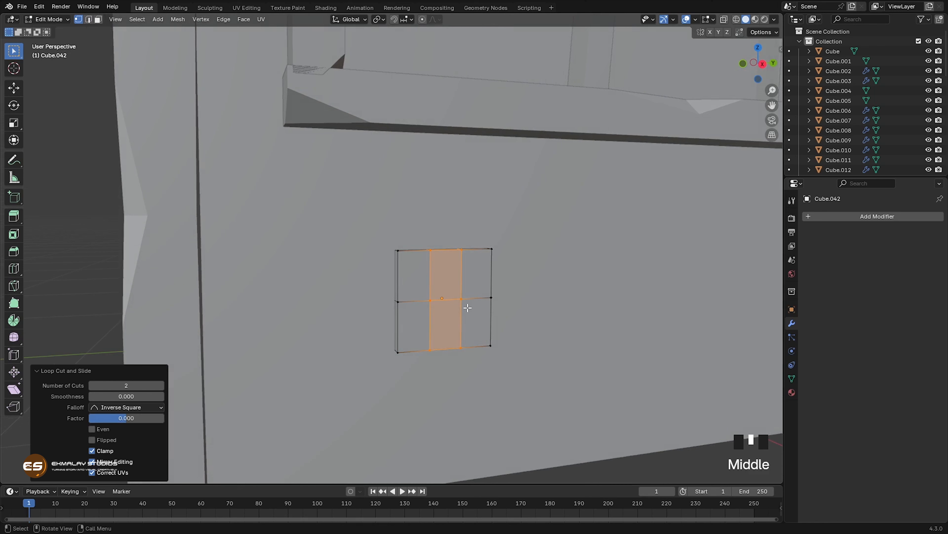
left_click(399, 302)
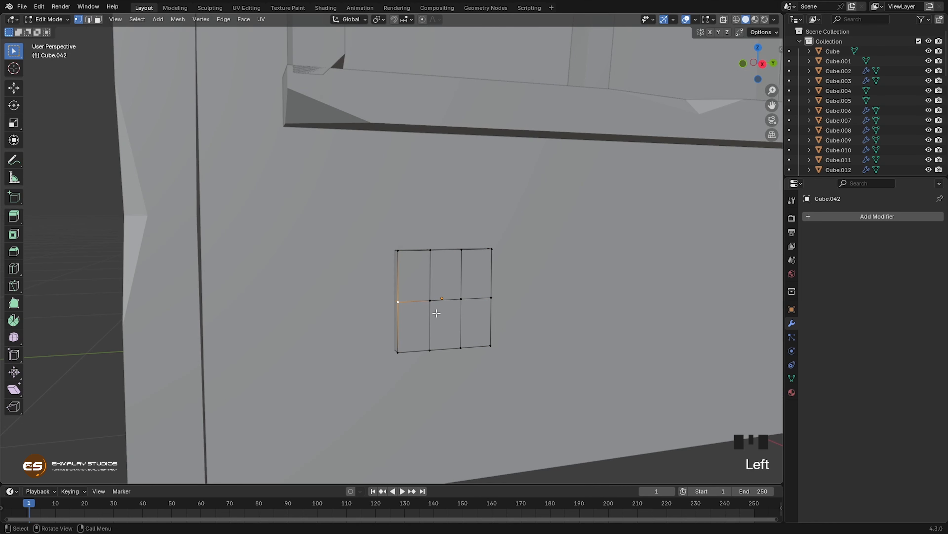
key("Tab")
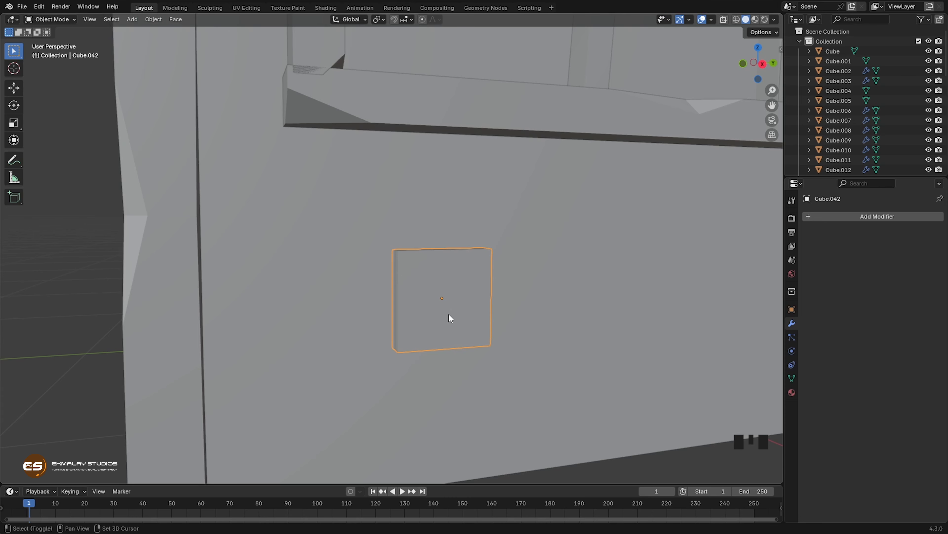
key("shift+d")
key("y")
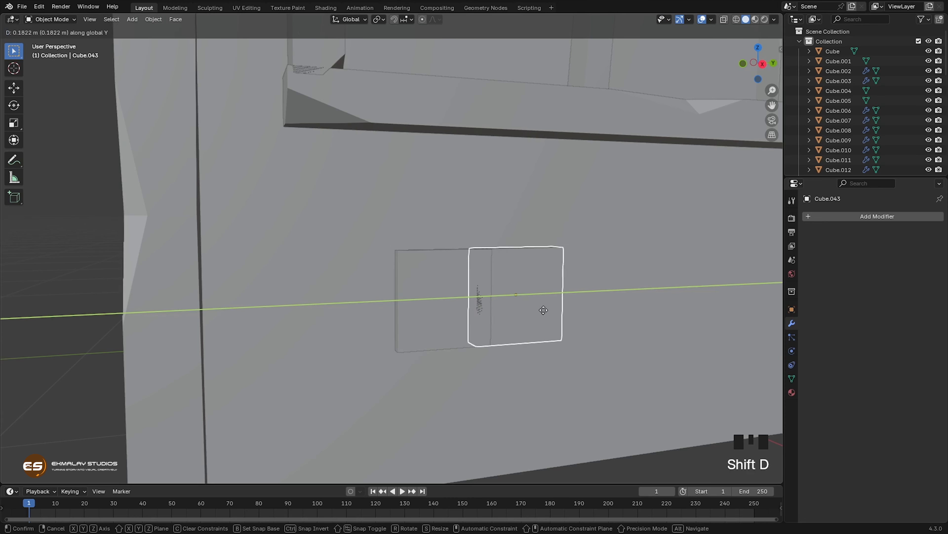
left_click(580, 308)
Step: Vertex-bevel the middle of the copy's side facing the first block by about 0.101 m and slide the new vertices up and down that edge
key("Tab")
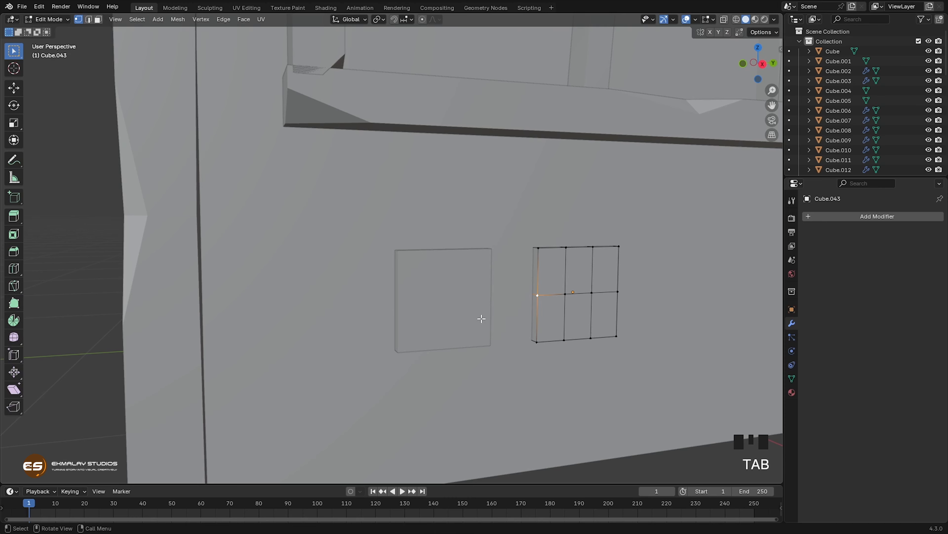
key("ctrl+shift+b")
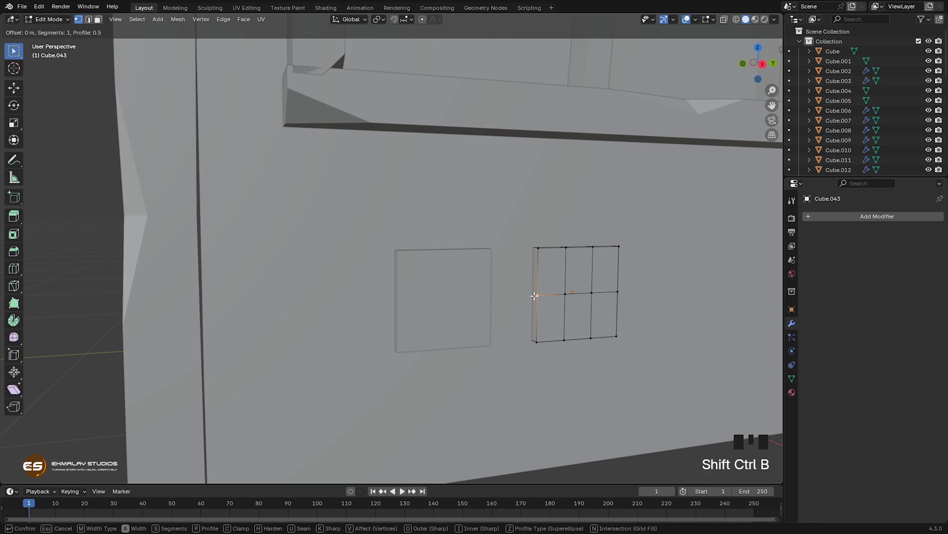
left_click(540, 295)
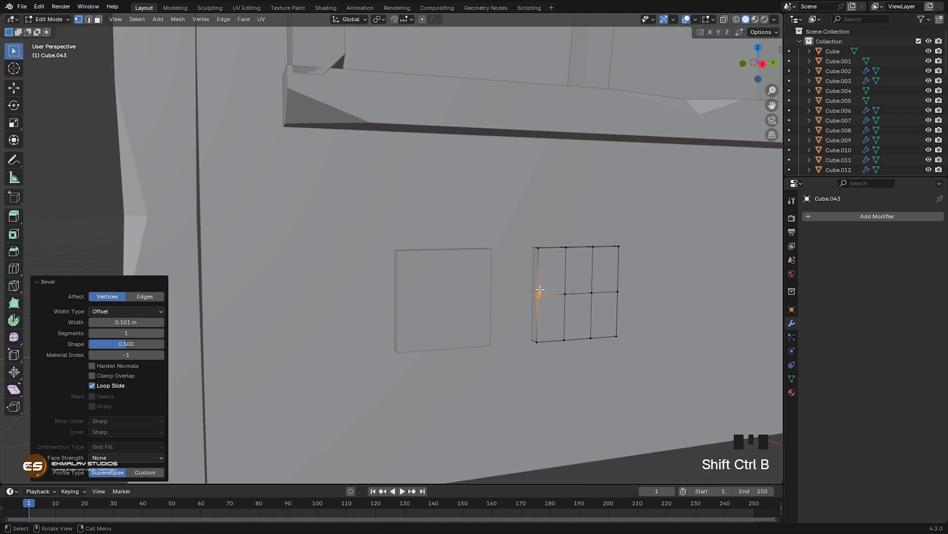
key("g")
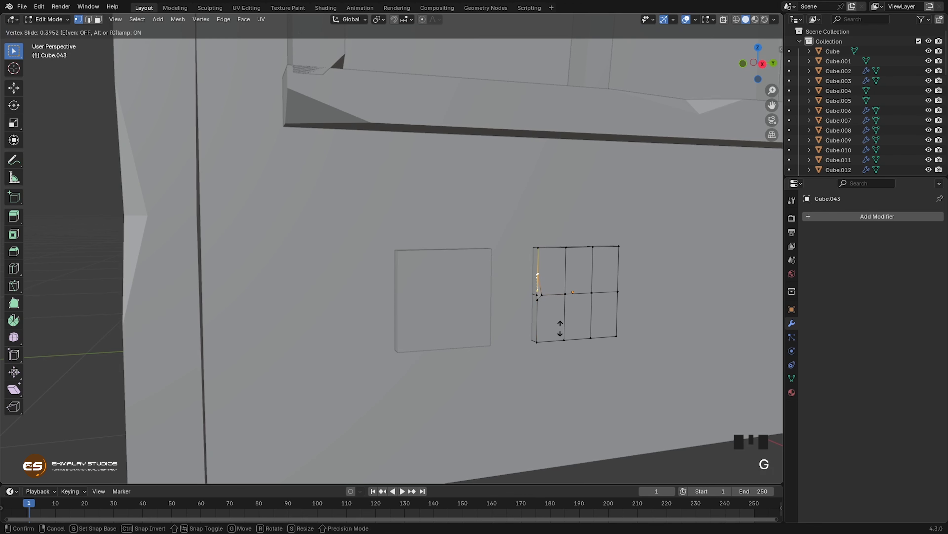
left_click(557, 338)
key("g")
key("g")
left_click(557, 352)
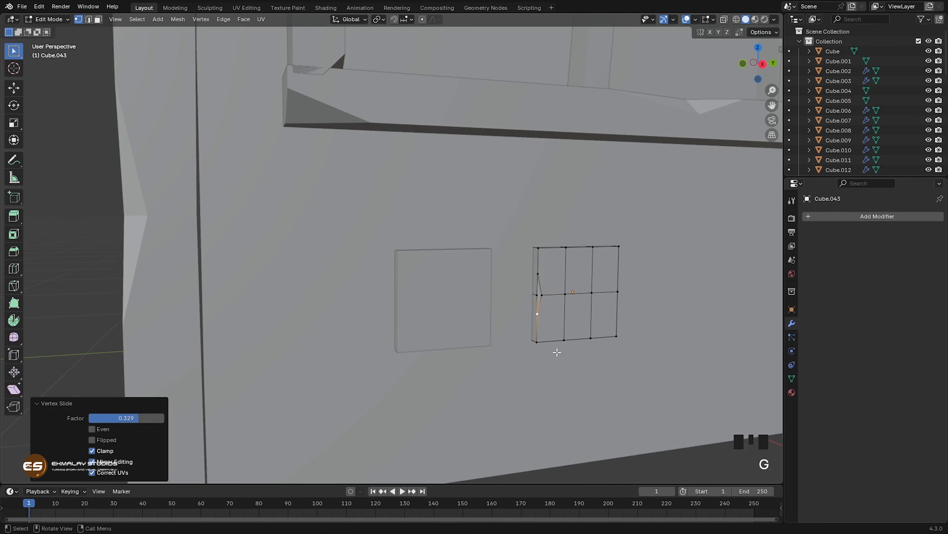
Step: Vertex-bevel the farther inner vertex on the copy's top edge by about 0.089 m and slide one new vertex inward by a factor of about 0.615
left_click(567, 295)
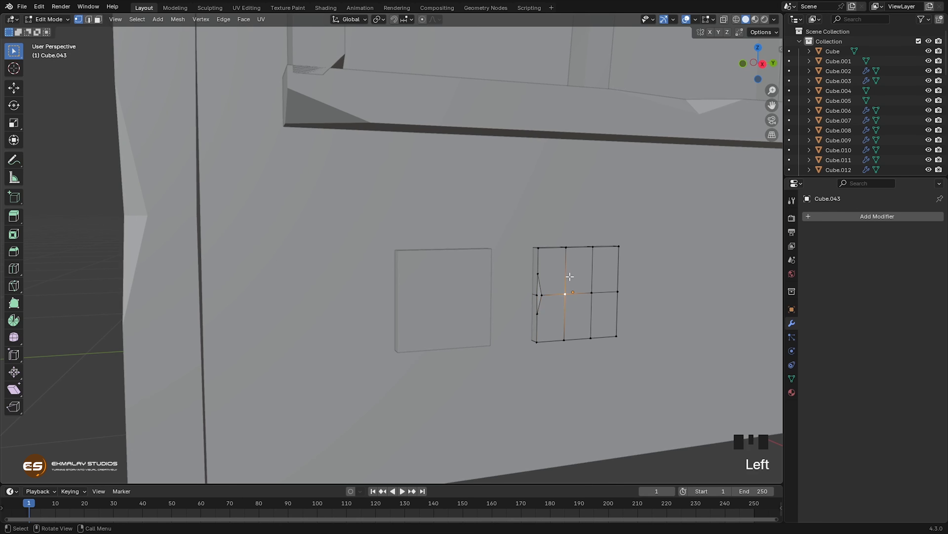
left_click(566, 247)
left_click(593, 253)
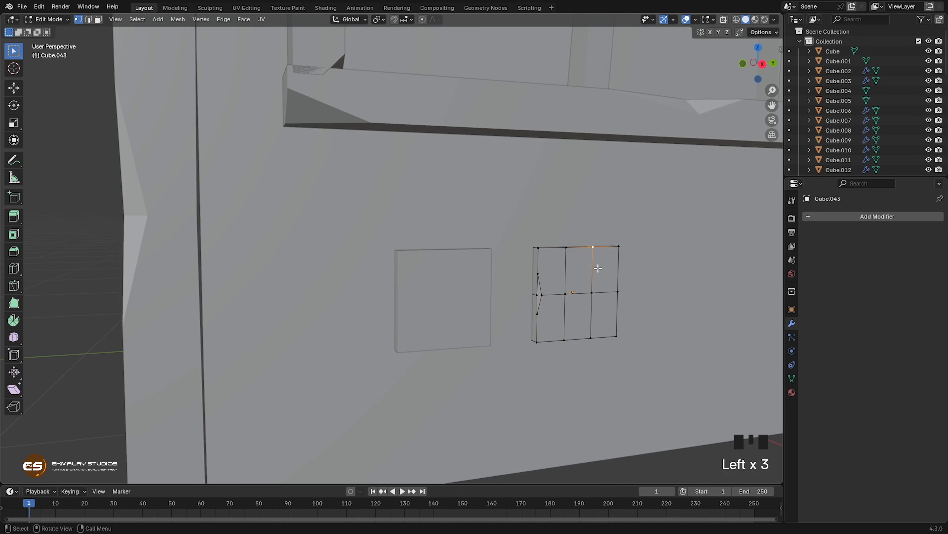
key("ctrl+shift+b")
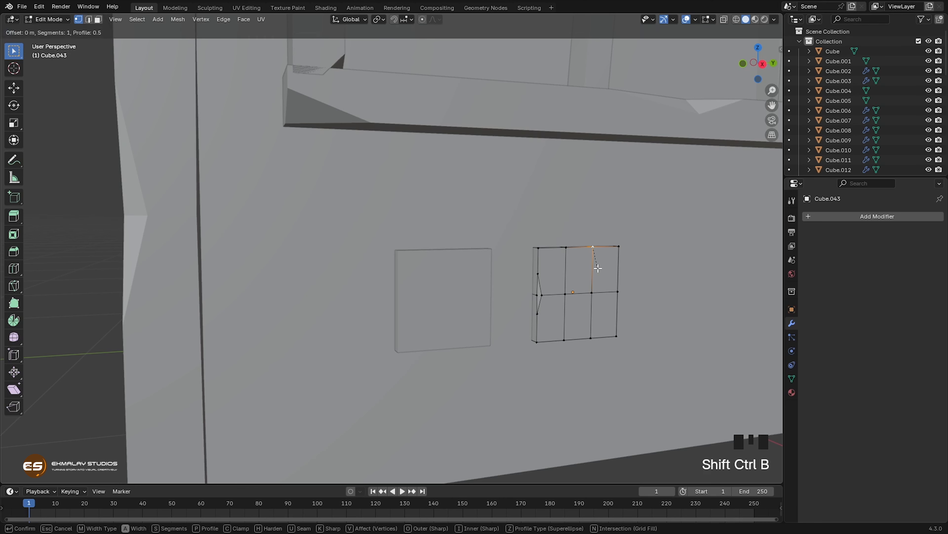
left_click(601, 274)
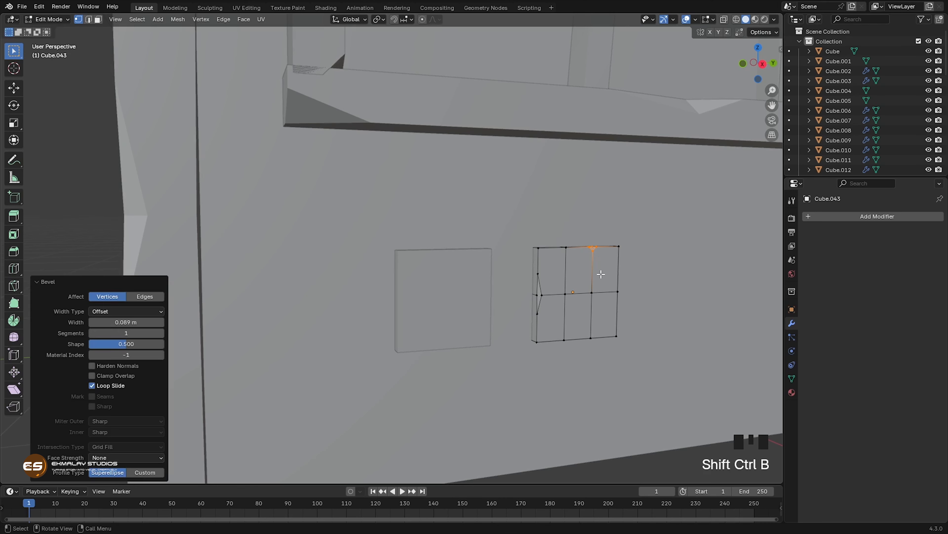
left_click(591, 245)
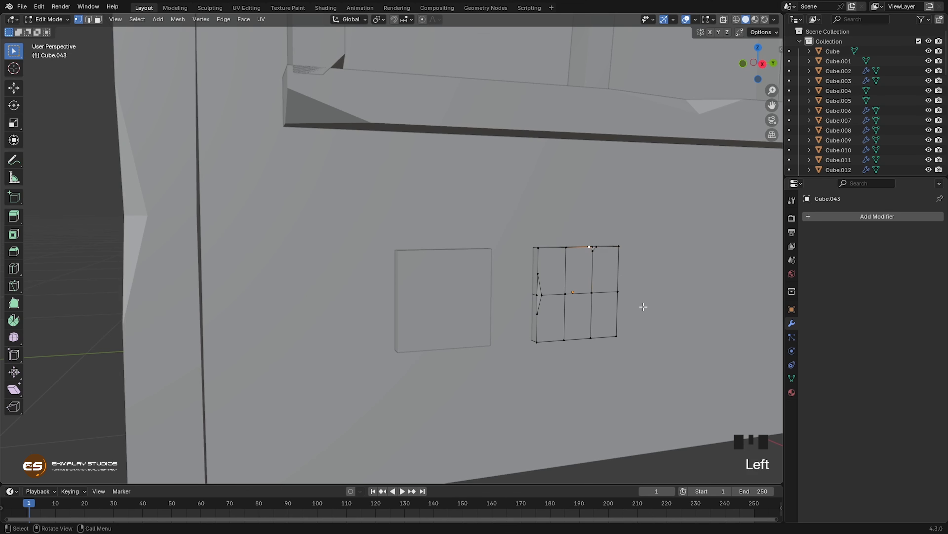
key("g")
key("g")
left_click(628, 306)
Step: Lower the copy's other inner top-edge vertex about 0.008 m and its far top corner about 0.01 m
left_click(567, 248)
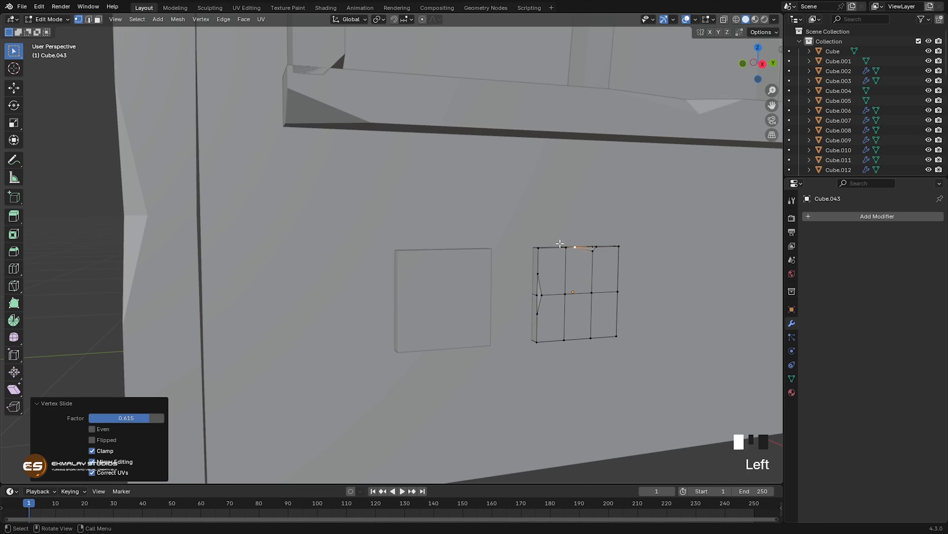
key("g")
left_click(569, 260)
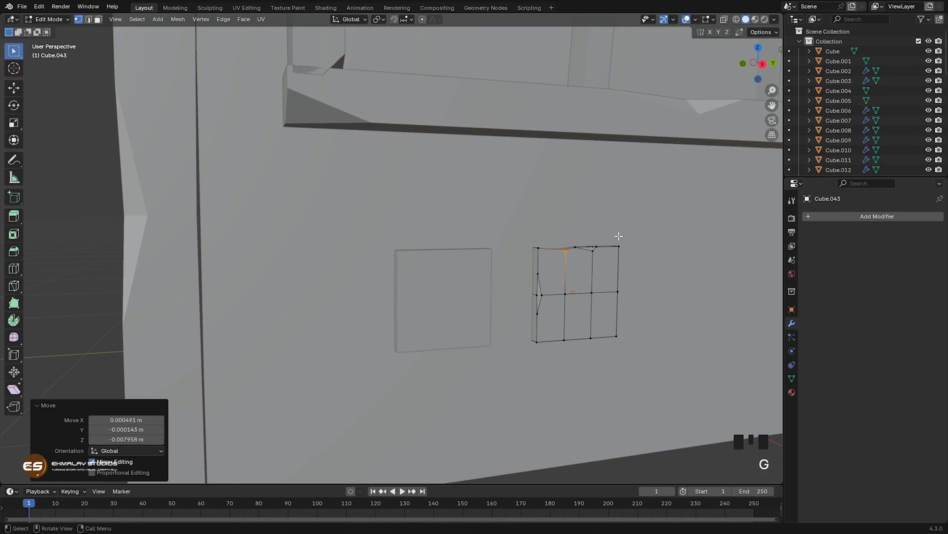
left_click(620, 245)
middle_click_drag(661, 282, 627, 283)
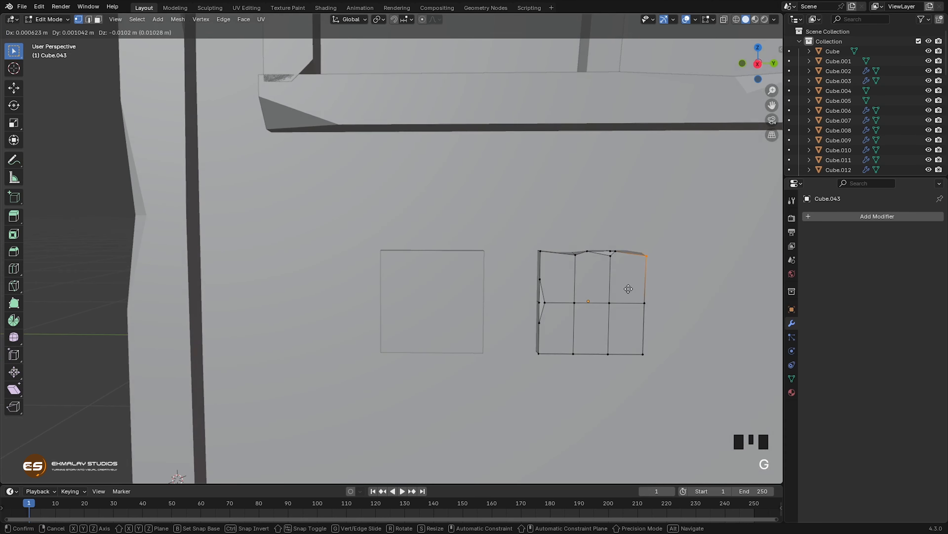
Step: Vertex-bevel the copy's two lower front corners, the far one by about 0.163 m and the near one by about 0.226 m
left_click(643, 353)
key("shift+ctrl+b")
left_click(656, 371)
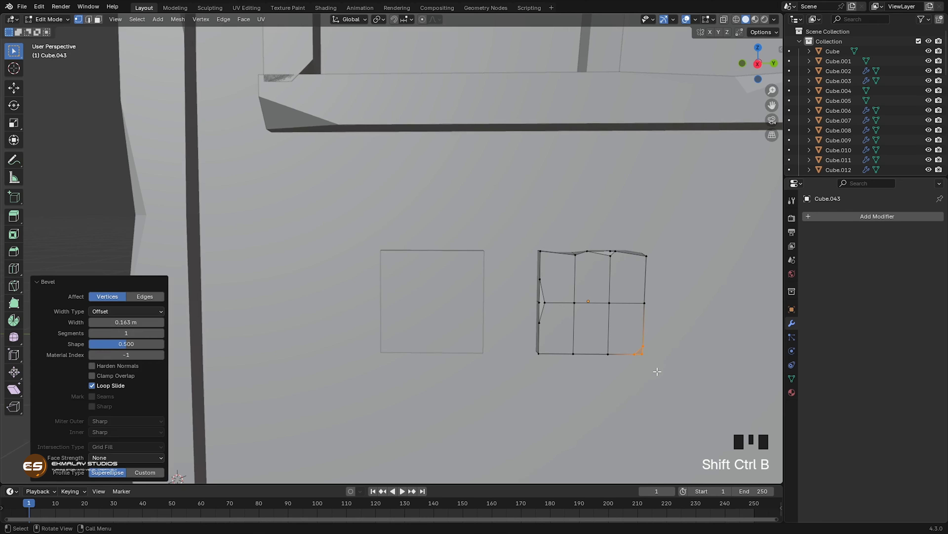
left_click(542, 354)
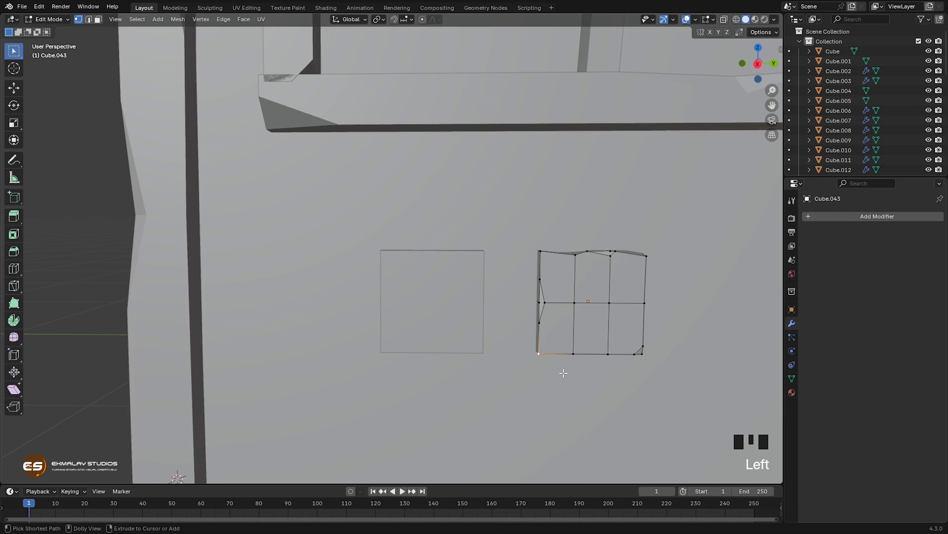
key("shift+ctrl+b")
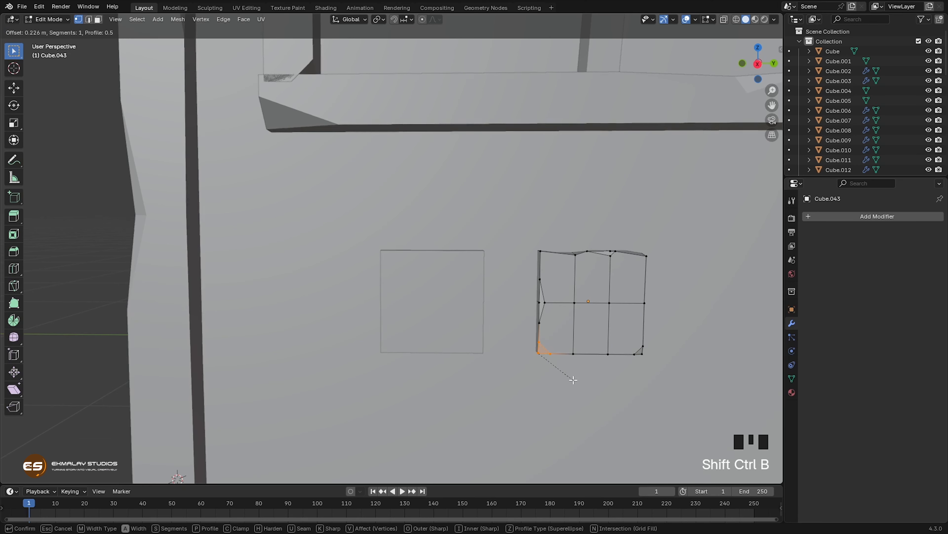
left_click(575, 381)
Step: Raise the copy's farther inner bottom-edge vertex about 0.0075 m and finish editing its mesh
middle_click_drag(575, 381, 557, 373)
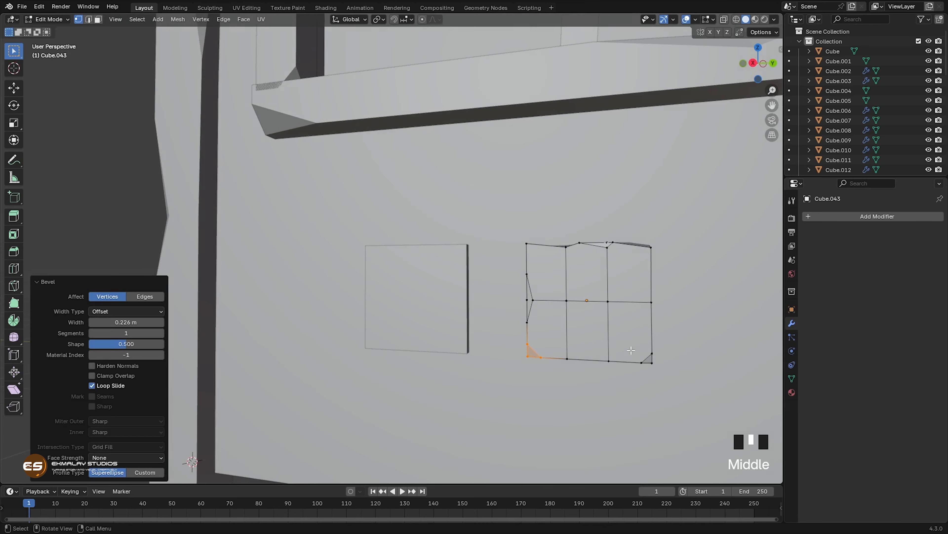
left_click(605, 357)
middle_click_drag(619, 388, 634, 407)
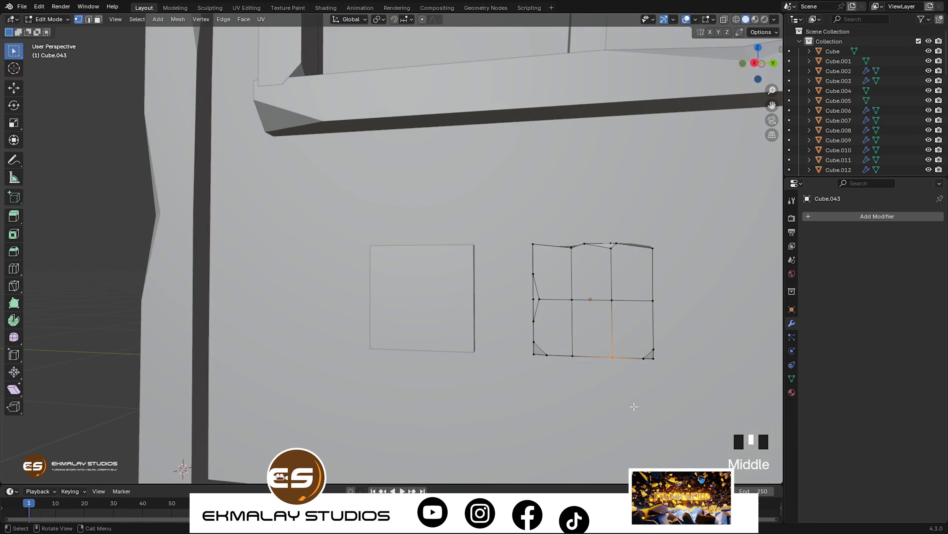
key("g")
left_click(606, 396)
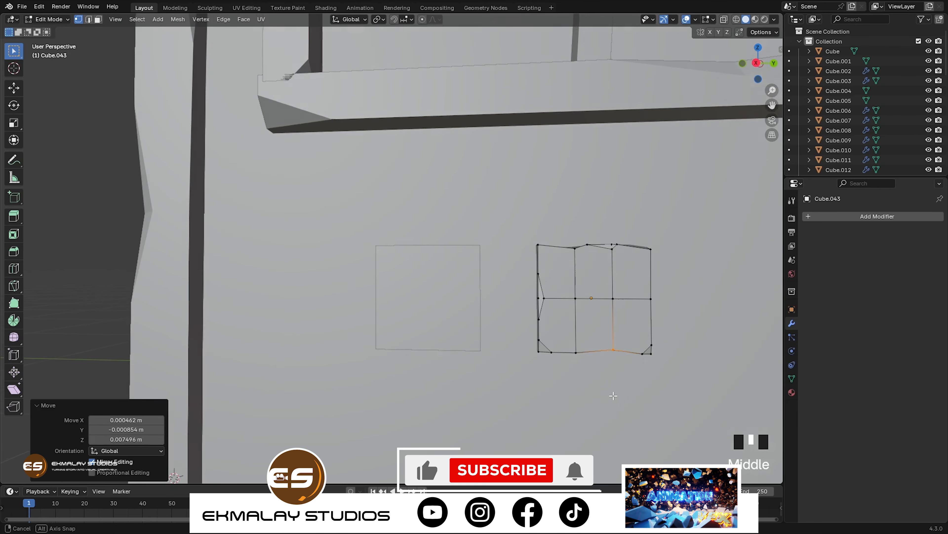
key("Tab")
Step: Open the first block's mesh for editing and vertex-bevel its upper front corner nearest the worn copy
middle_click_drag(547, 396, 578, 397)
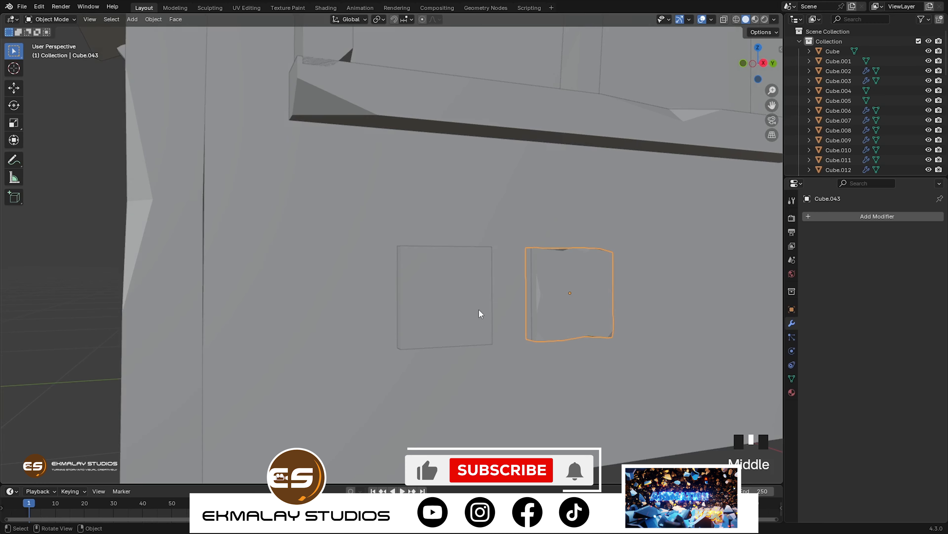
left_click(467, 340)
key("Tab")
middle_click_drag(475, 340, 466, 338)
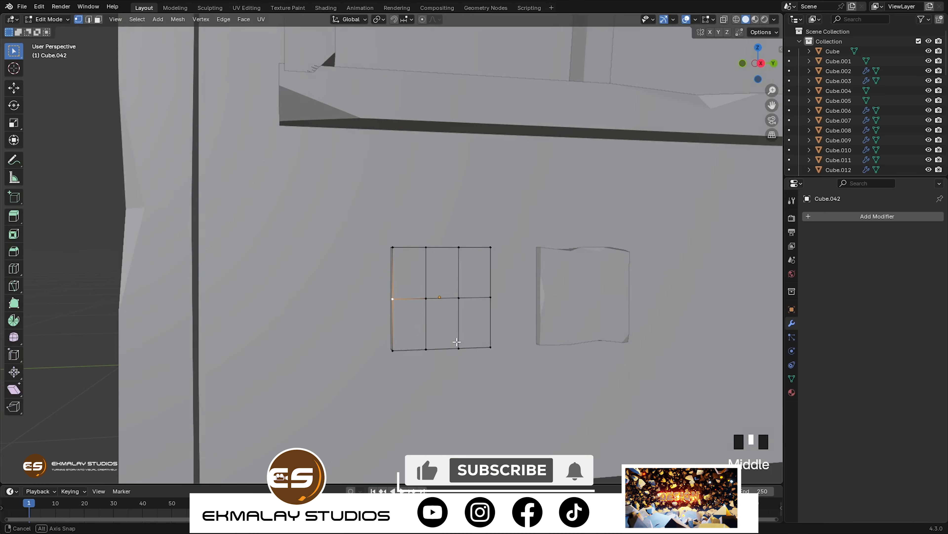
left_click(491, 247)
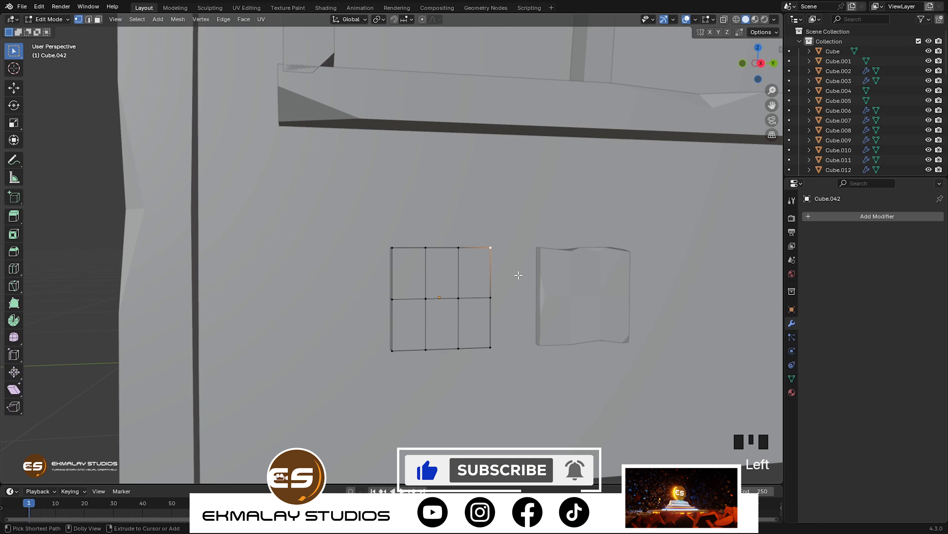
key("ctrl+shift+b")
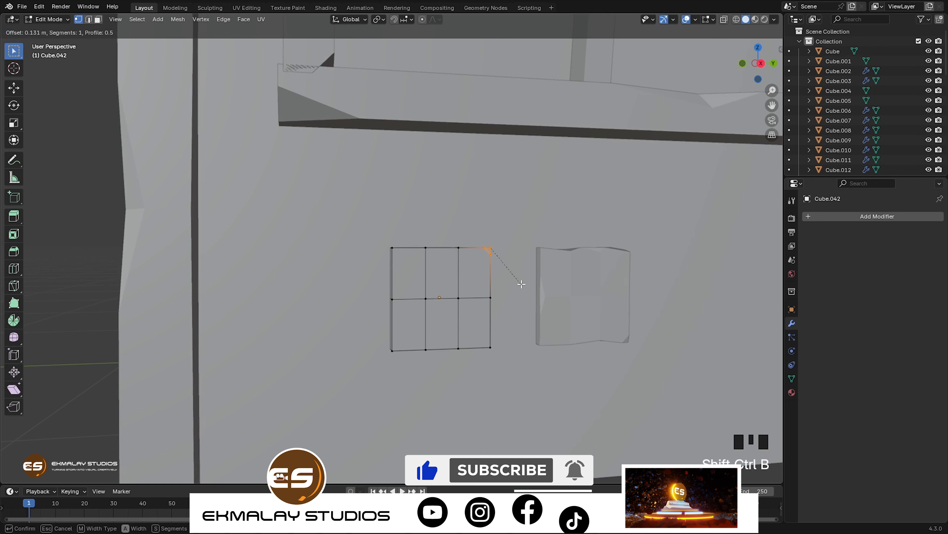
left_click(515, 295)
Step: Vertex-bevel the middle vertex of the first block's side facing the copy by about 0.186 m
left_click(489, 298)
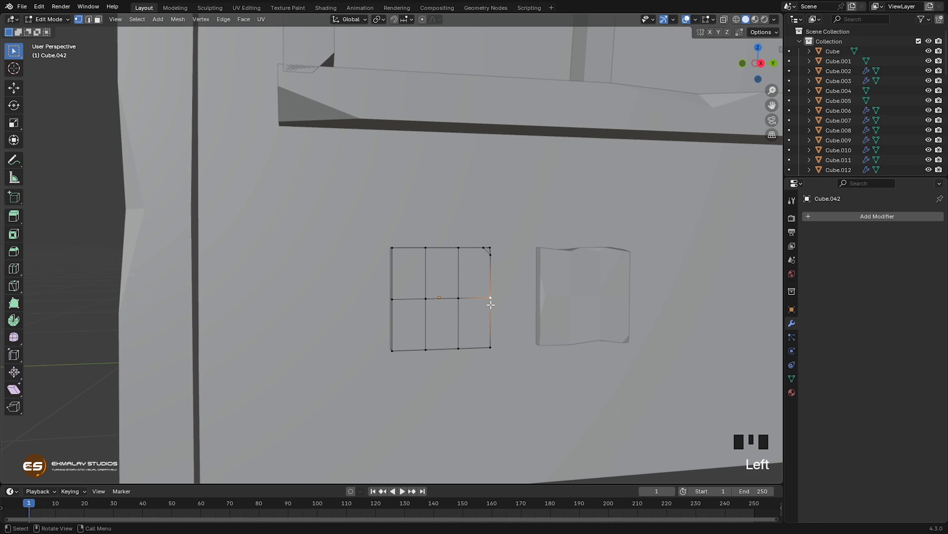
key("ctrl+shift+b")
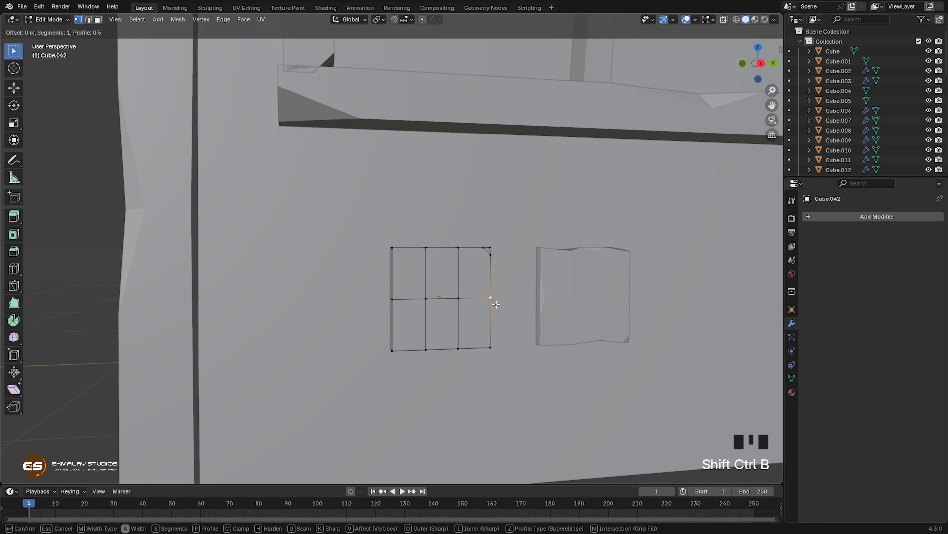
left_click(501, 310)
middle_click_drag(505, 322, 459, 292)
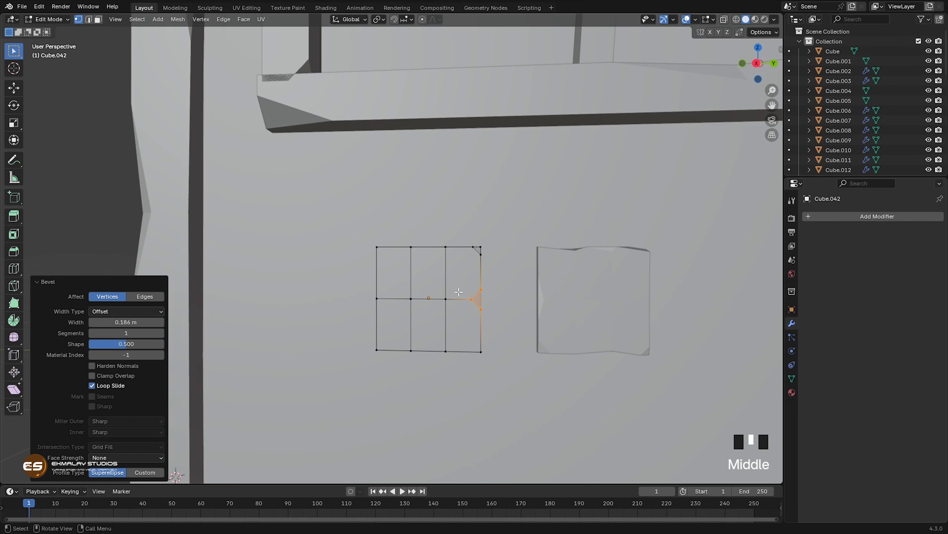
Step: Move the beveled mid-side vertices of the first block inward about 0.006 m, away from the copy
left_click(495, 321)
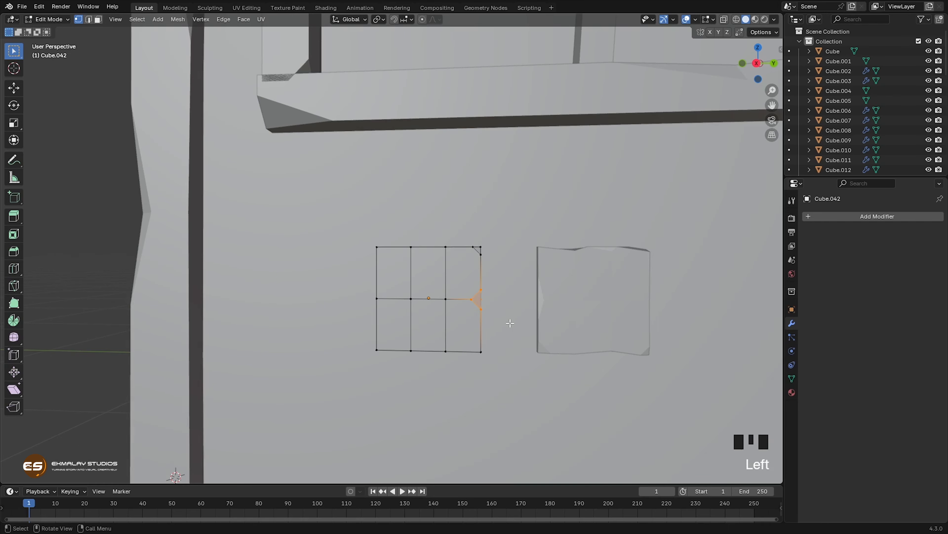
key("g")
left_click(505, 323)
middle_click_drag(501, 368, 513, 367)
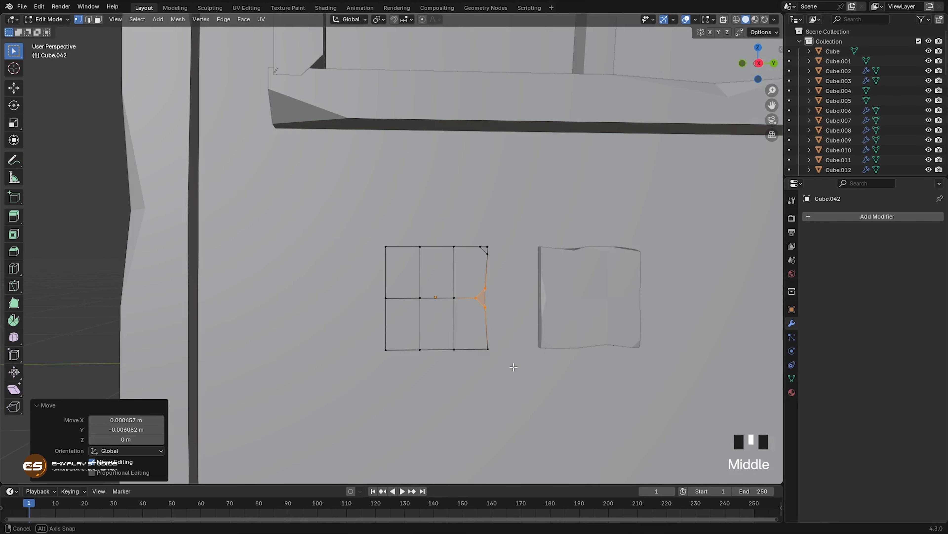
Step: Vertex-bevel the first block's lower front corner farthest from the copy by about 0.183 m
left_click(390, 353)
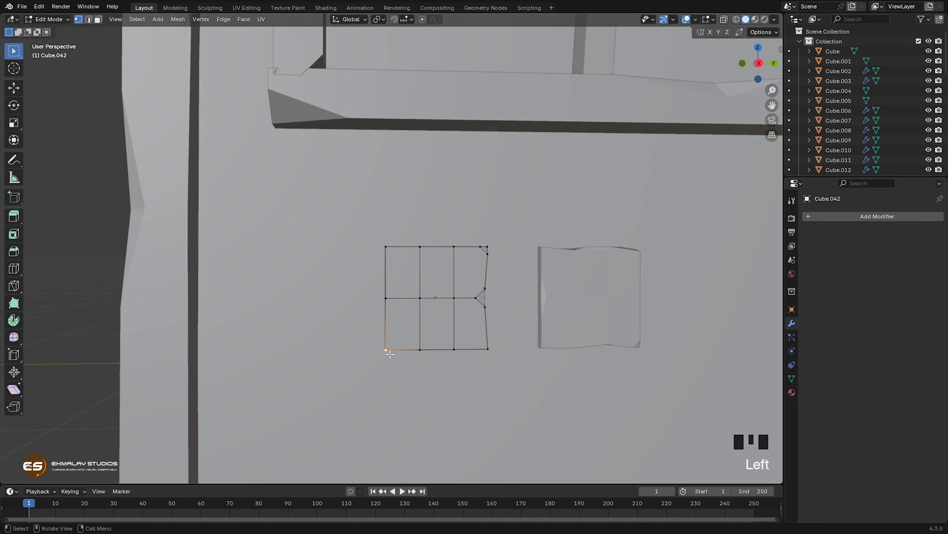
key("ctrl")
key("shift+ctrl+b")
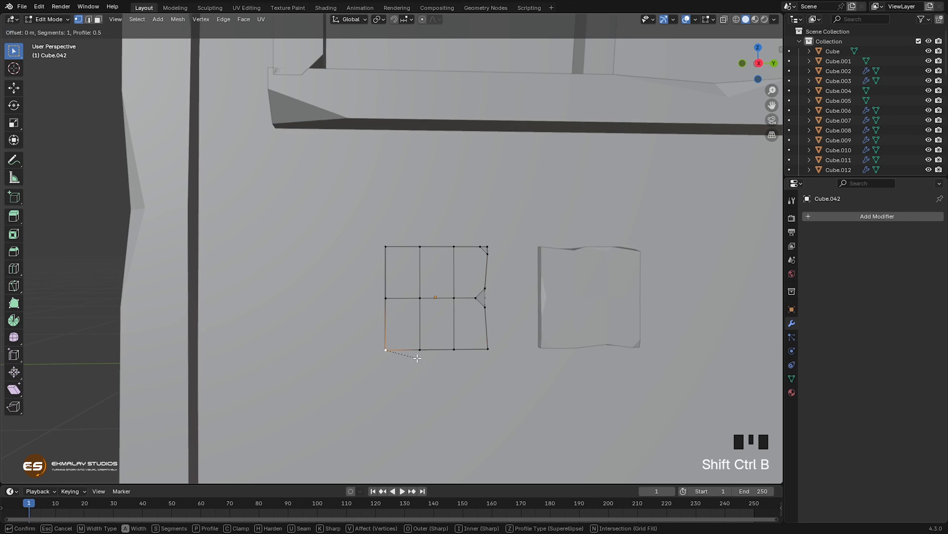
left_click(425, 366)
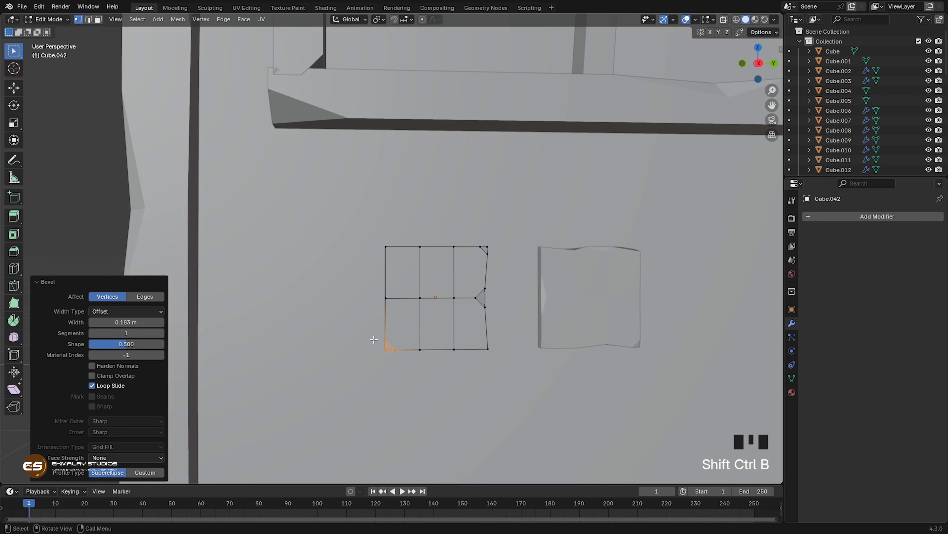
Step: Vertex-bevel the middle vertex of the first block's outer side by about 0.152 m
left_click(384, 303)
key("ctrl")
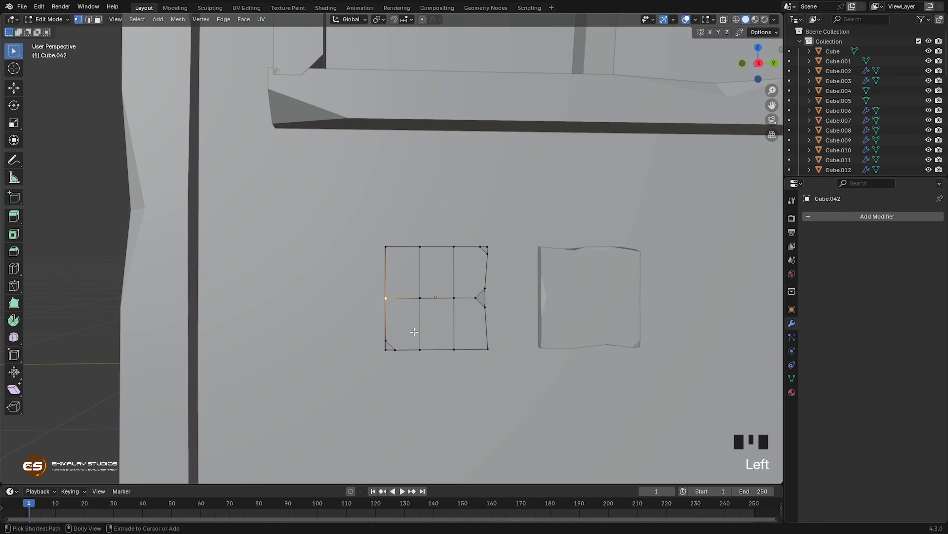
key("shift+ctrl+b")
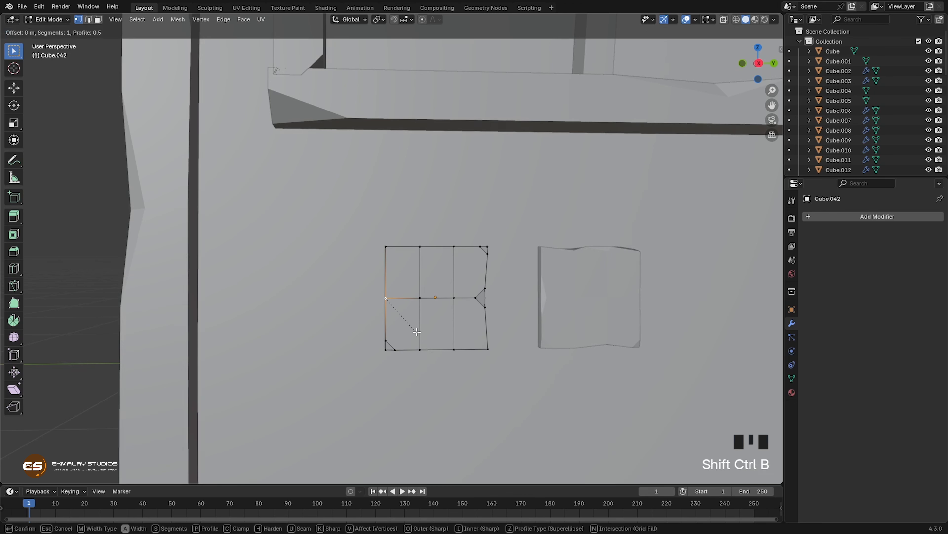
left_click(418, 335)
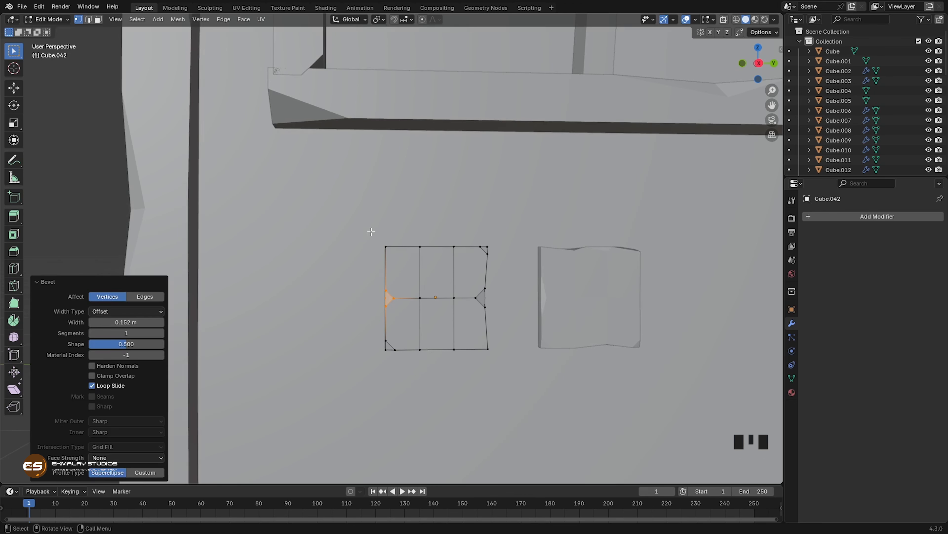
Step: Lower the first block's upper outer corner by about 0.0127 m
left_click(386, 248)
key("g")
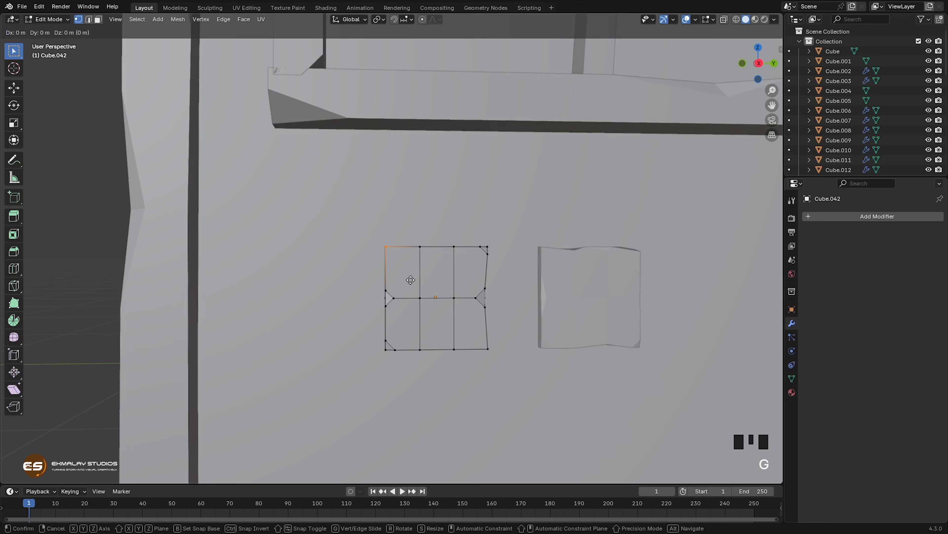
left_click(411, 286)
Step: Shift the top-edge vertices next to the first block's lowered corner slightly and finish editing its mesh
left_click(420, 251)
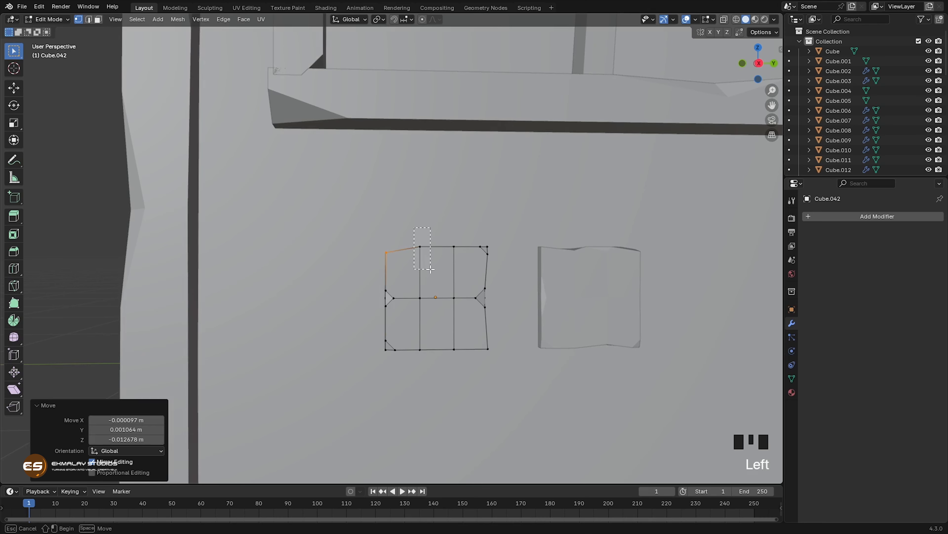
key("g")
left_click(432, 297)
middle_click_drag(432, 297, 484, 344)
key("Tab")
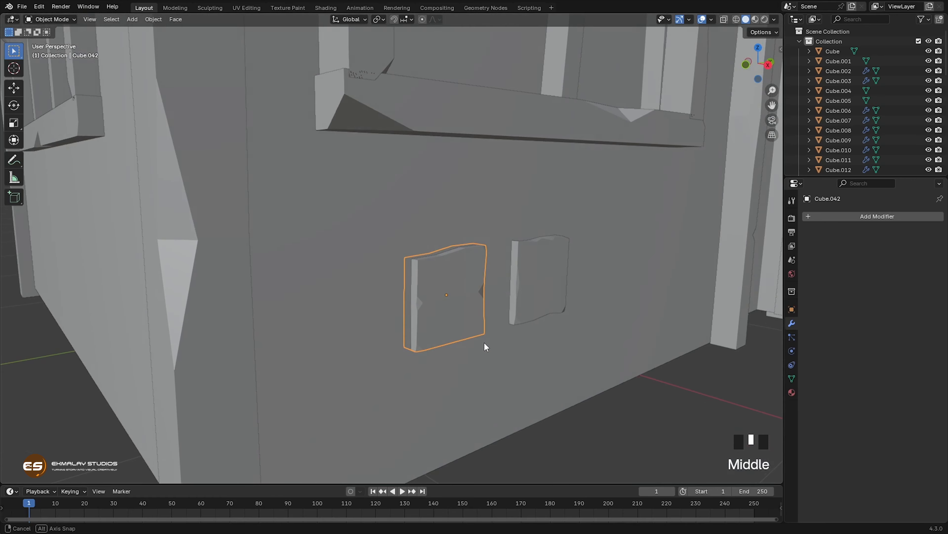
Step: Scale both wall blocks down together to about 0.742 of their size
scroll(466, 336, "down", 6)
middle_click_drag(468, 269, 445, 295, "shift")
scroll(467, 315, "down", 3)
scroll(413, 314, "up", 4)
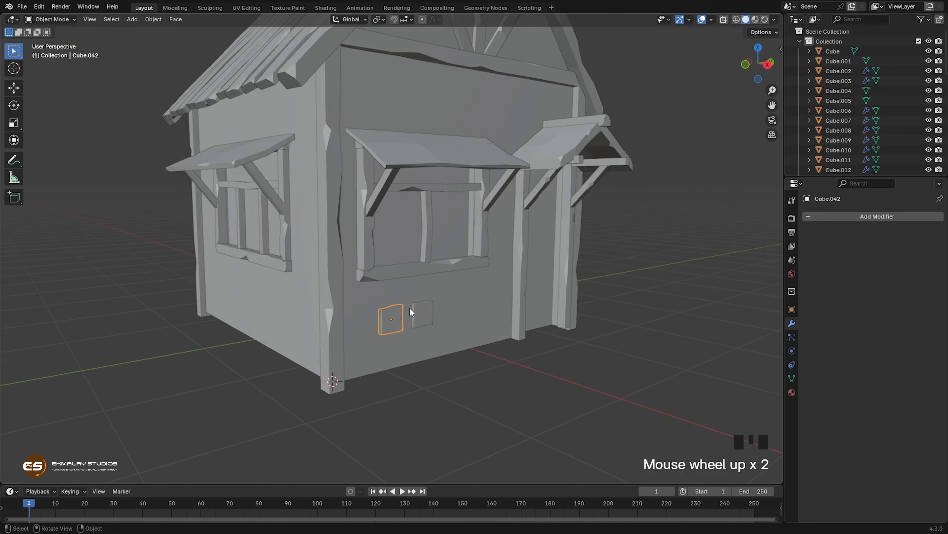
middle_click_drag(441, 357, 454, 331, "shift")
scroll(455, 332, "up", 2)
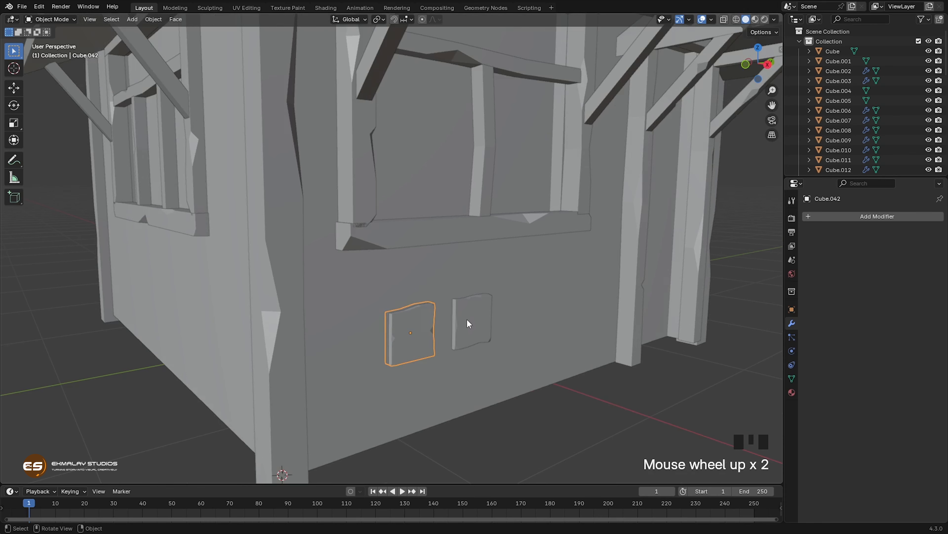
left_click(477, 335, "shift")
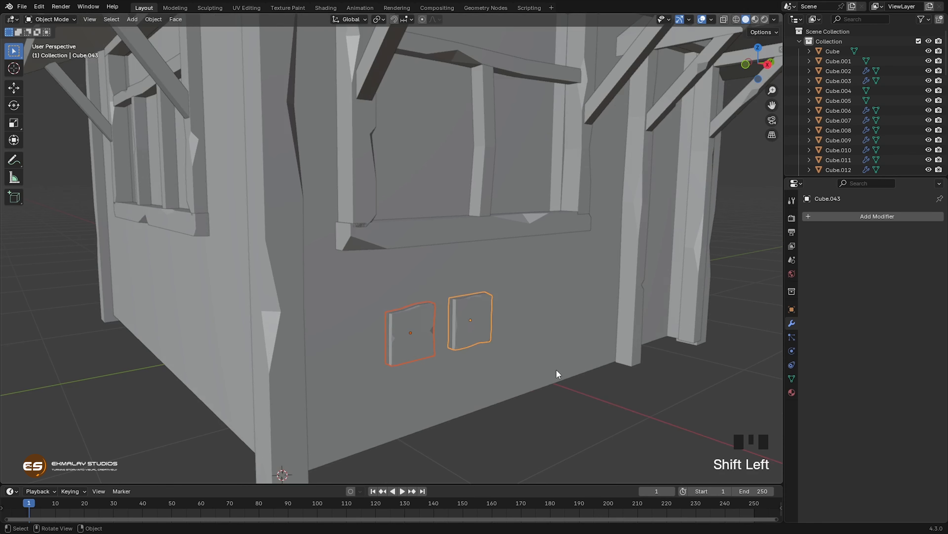
key("s")
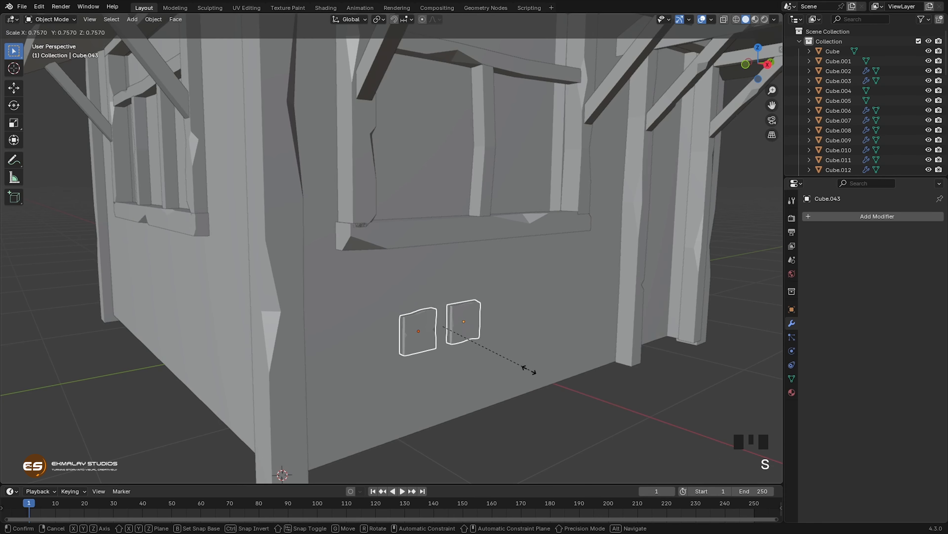
left_click(511, 385)
Step: Duplicate the block nearer the door straight up along Z by about 0.2024 m
middle_click_drag(509, 387, 474, 381)
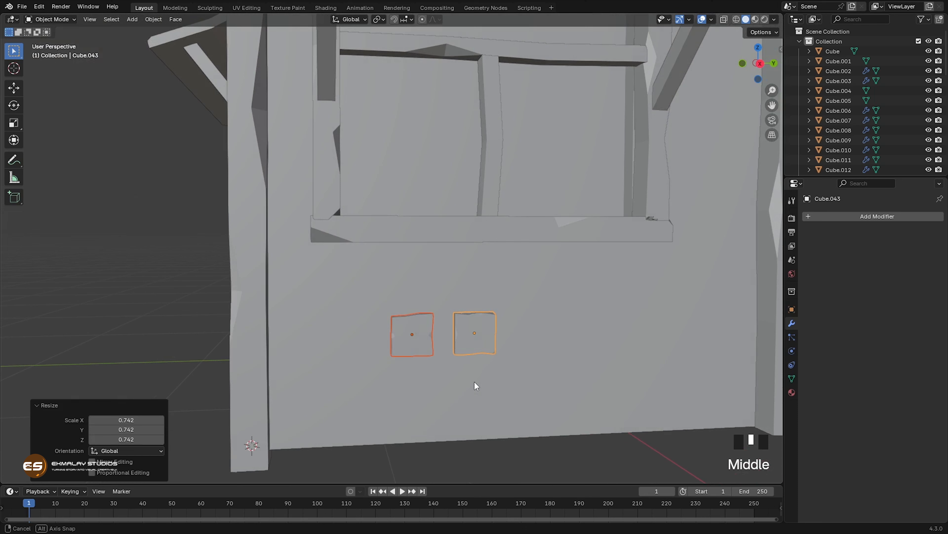
left_click(490, 343)
key("shift")
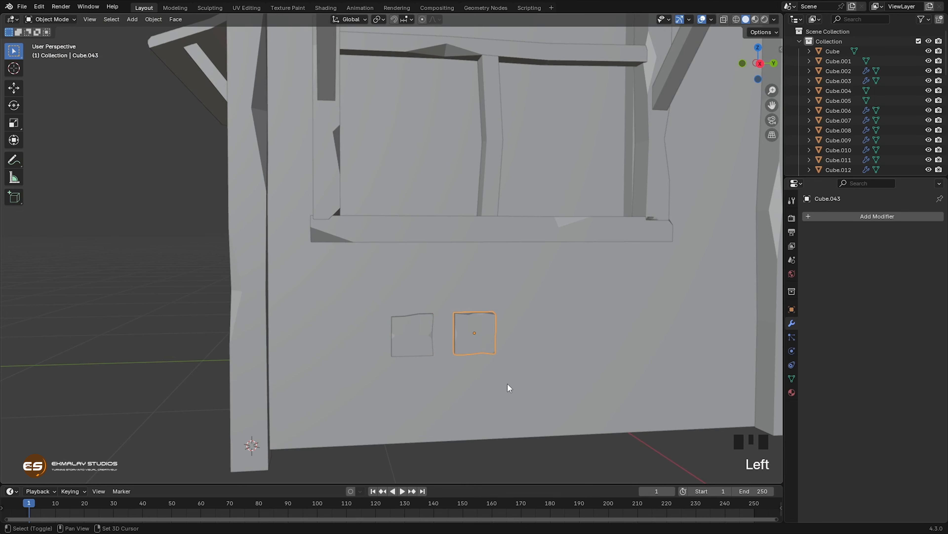
key("shift+d")
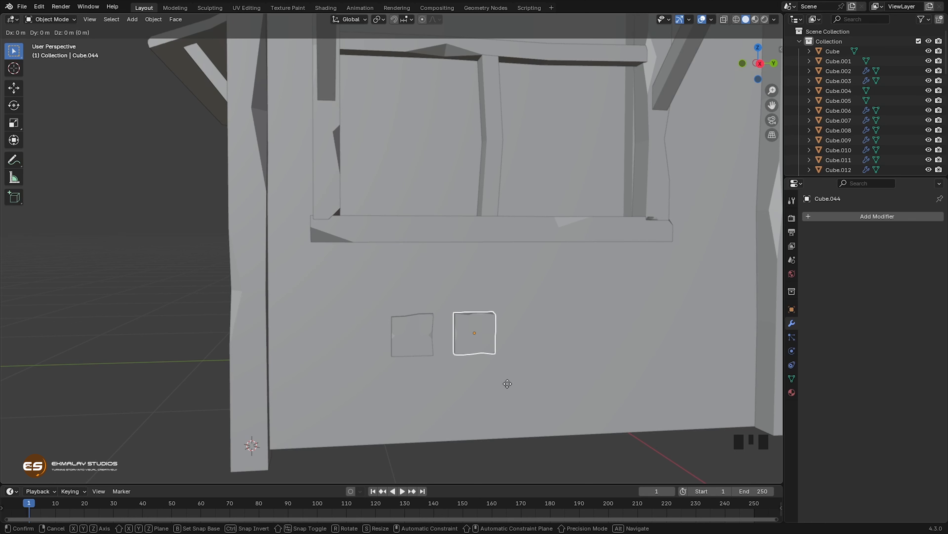
key("z")
left_click(489, 335)
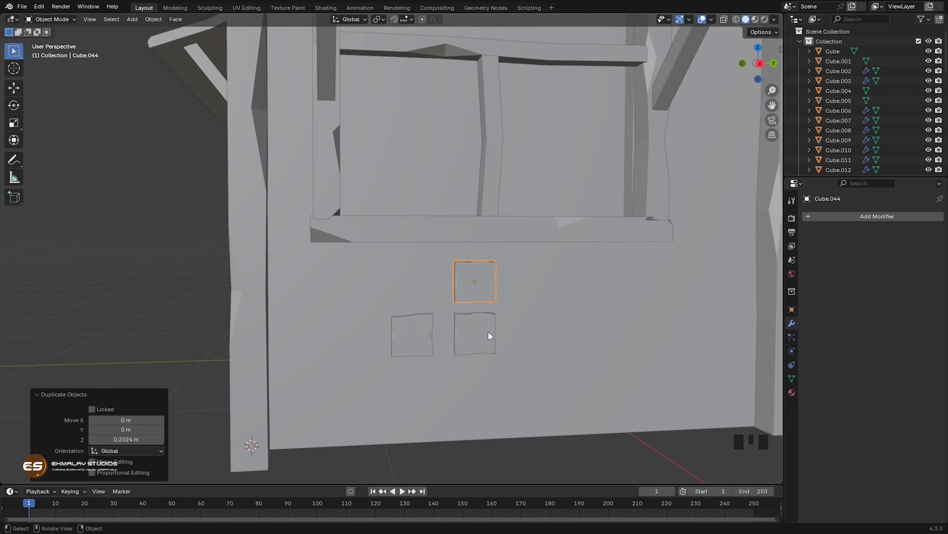
Step: Rotate the raised copy 90° about the global X axis
key("r")
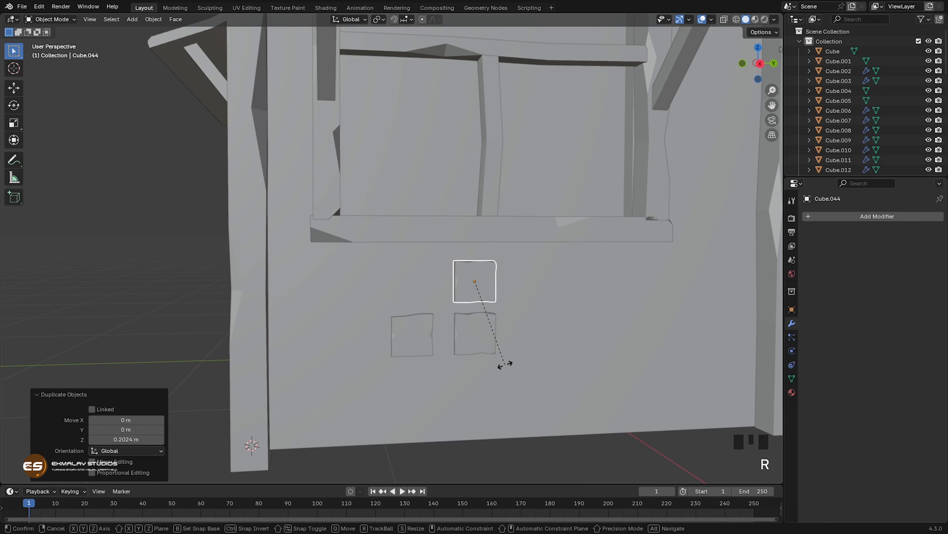
type("x")
type("90")
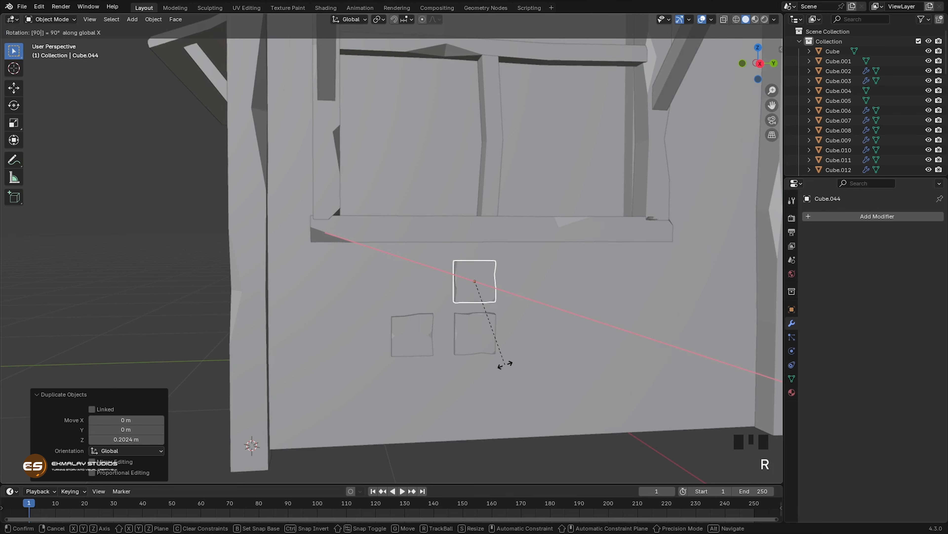
key("Return")
Step: Move the raised copy about -0.074 m along Y so it sits above the gap between the two lower blocks
middle_click_drag(506, 369, 495, 381)
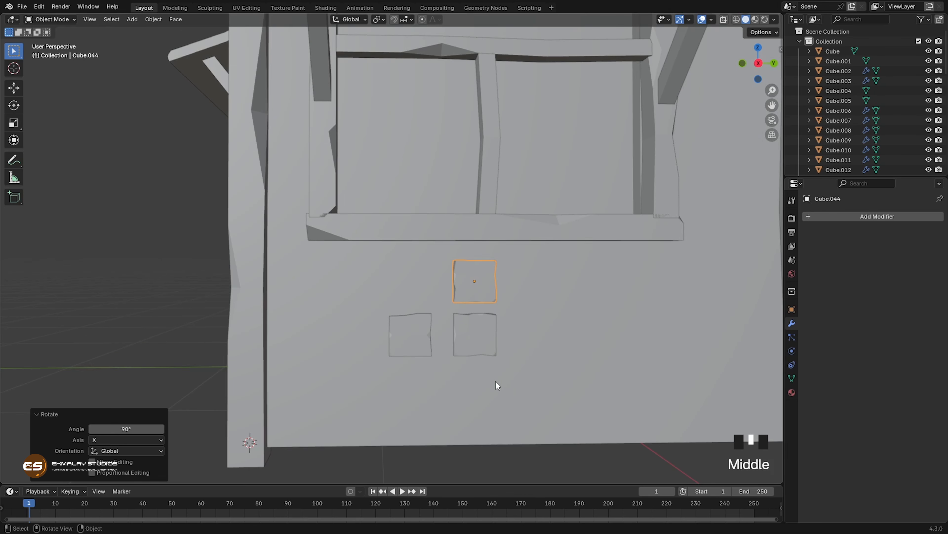
key("g")
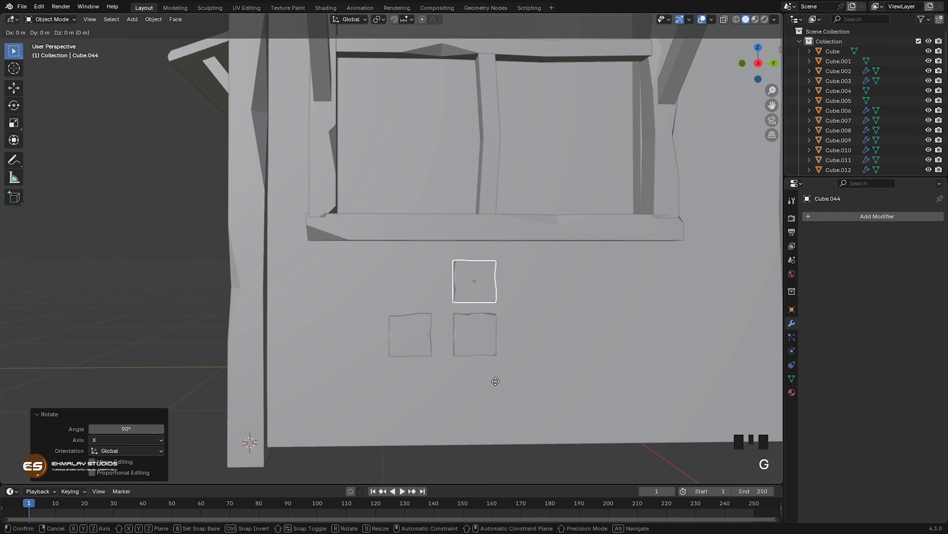
key("y")
left_click(476, 376)
Step: Duplicate all three blocks straight up along Z onto the wall above the window awning
scroll(515, 377, "down", 3)
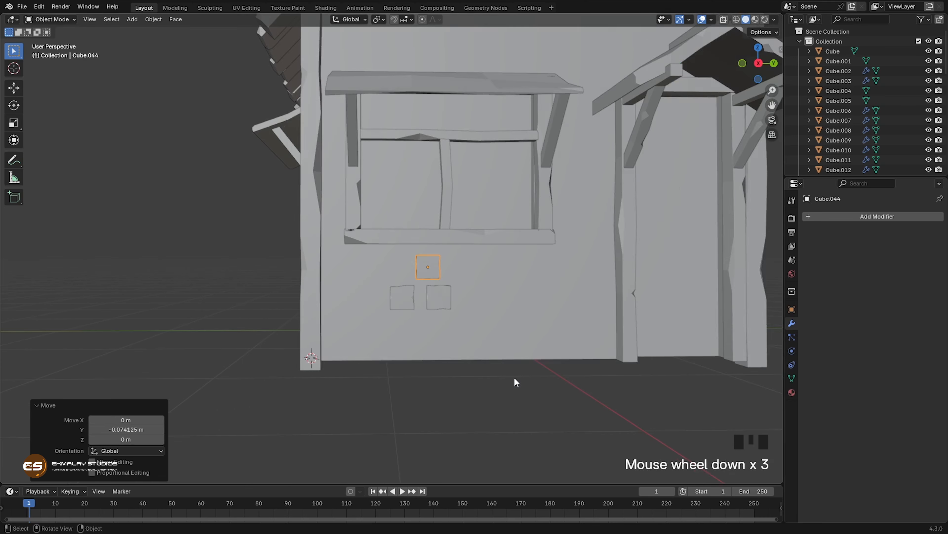
middle_click_drag(524, 309, 484, 403, "shift")
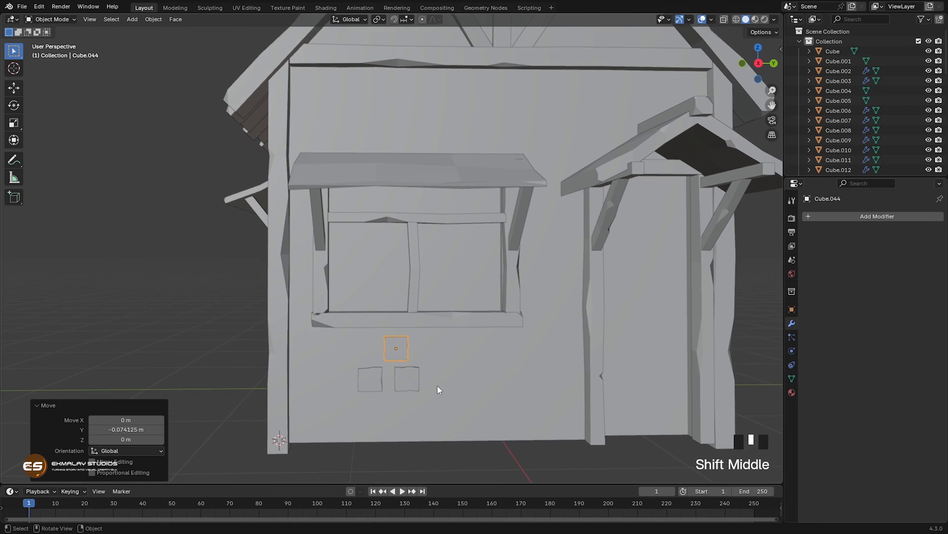
left_click(368, 378, "shift")
left_click(415, 379, "shift")
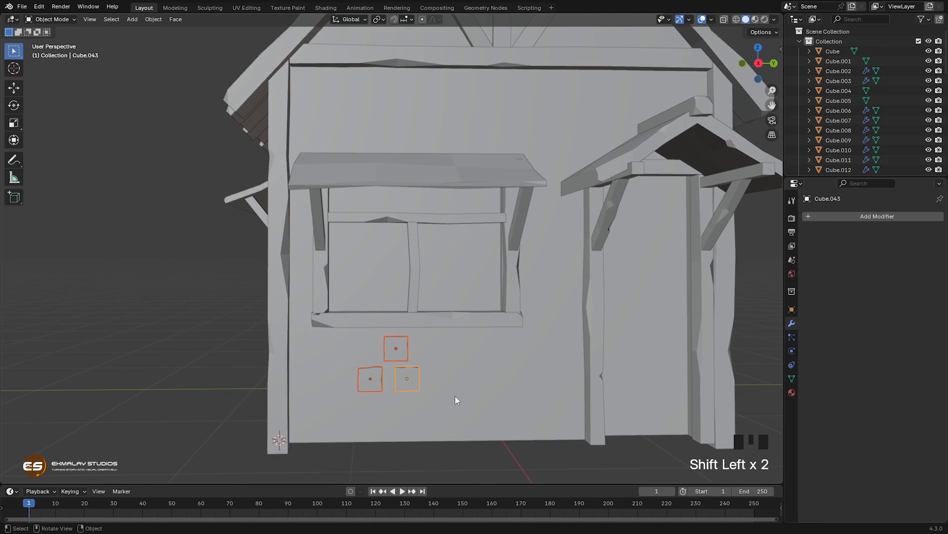
key("shift+d")
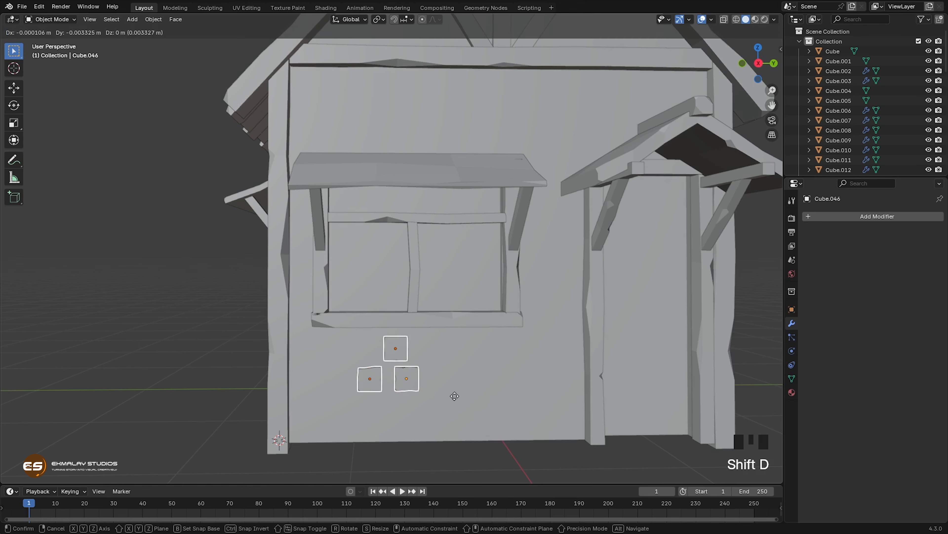
key("z")
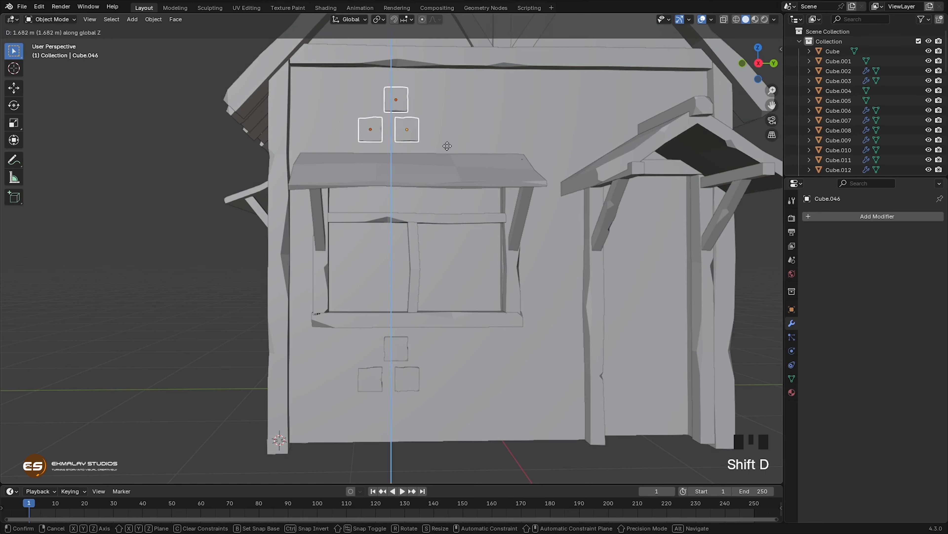
left_click(442, 144)
Step: Duplicate the upper group's lower block nearer the door about 0.267 m along Y
left_click(409, 123)
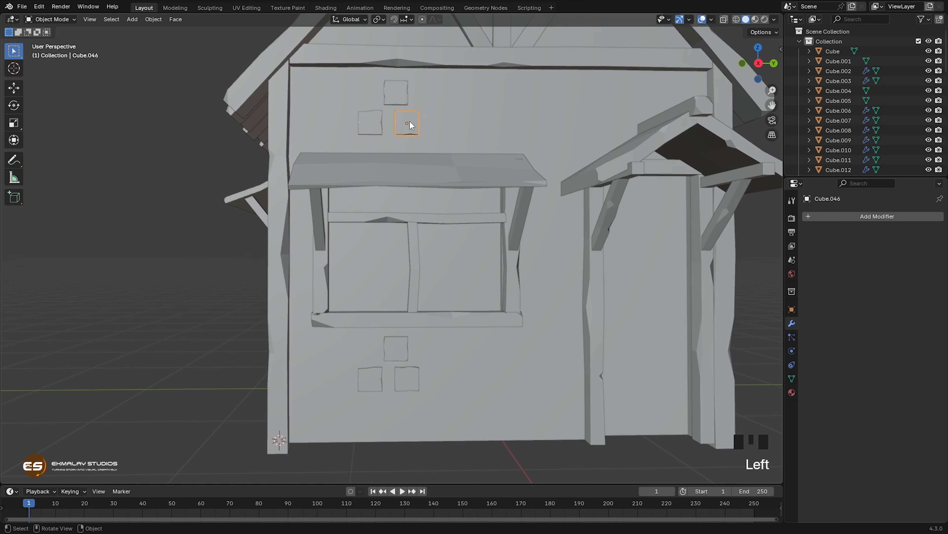
key("shift+d")
key("y")
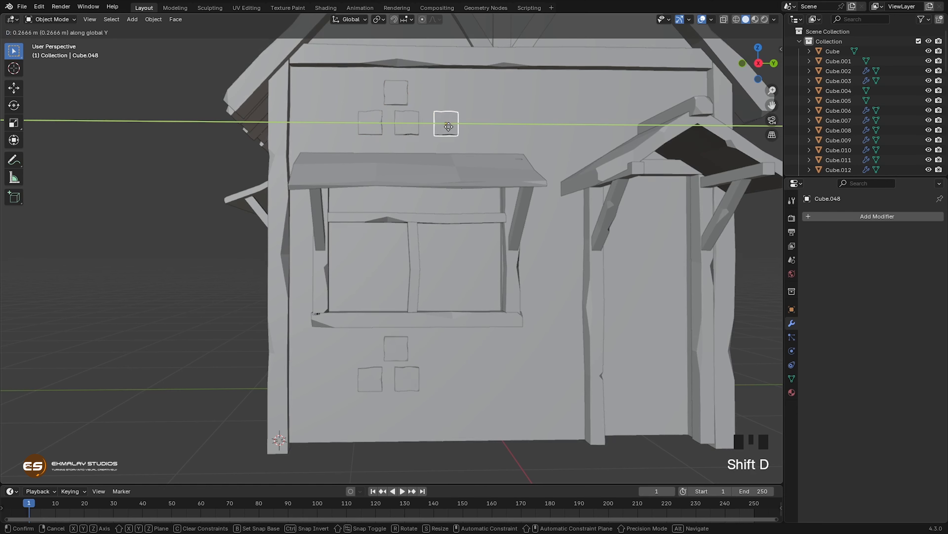
left_click(448, 126)
Step: Duplicate the two blocks nearest the door in the upper row about 0.968 m along Y
middle_click_drag(451, 143, 474, 216)
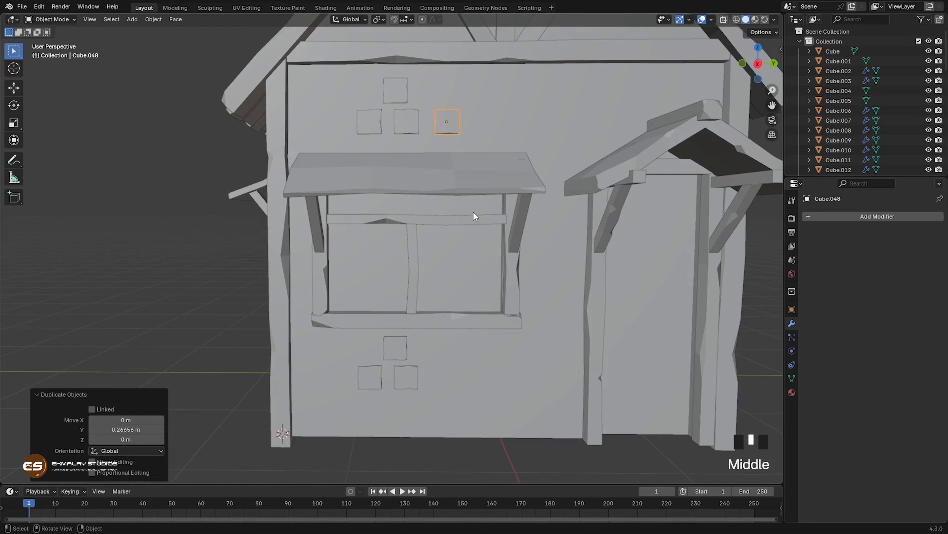
left_click(403, 124, "shift")
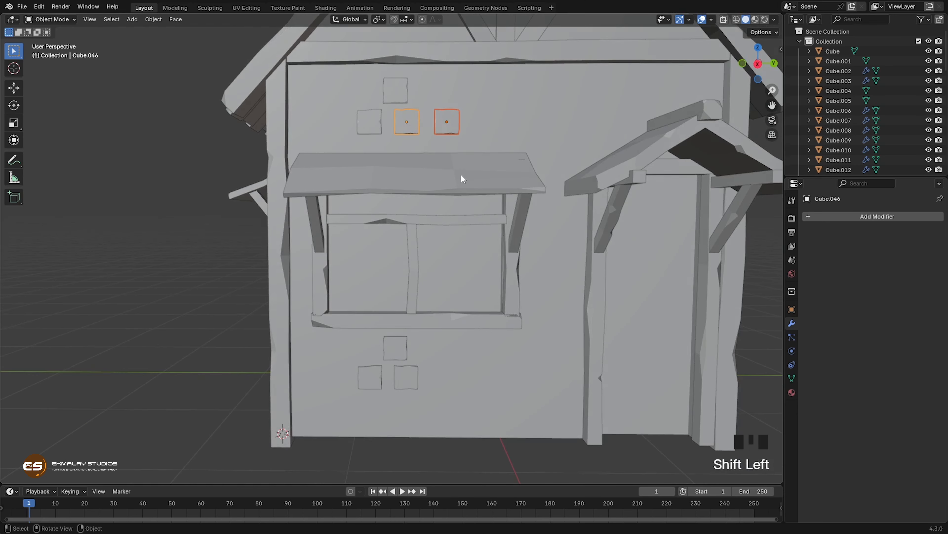
key("shift+d")
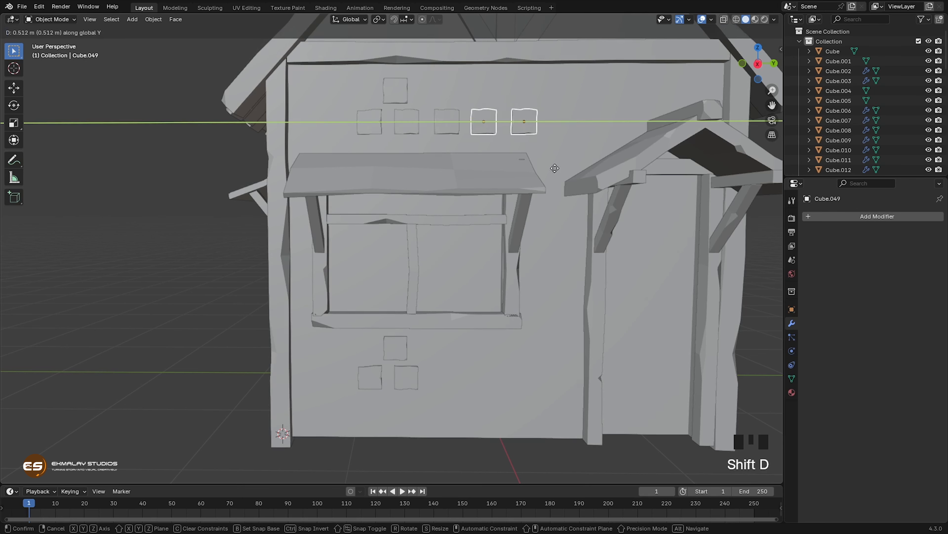
left_click(613, 161)
Step: Duplicate the top block and the lower block nearer the door from the group below the front window along Y toward the door
middle_click_drag(506, 285, 506, 283)
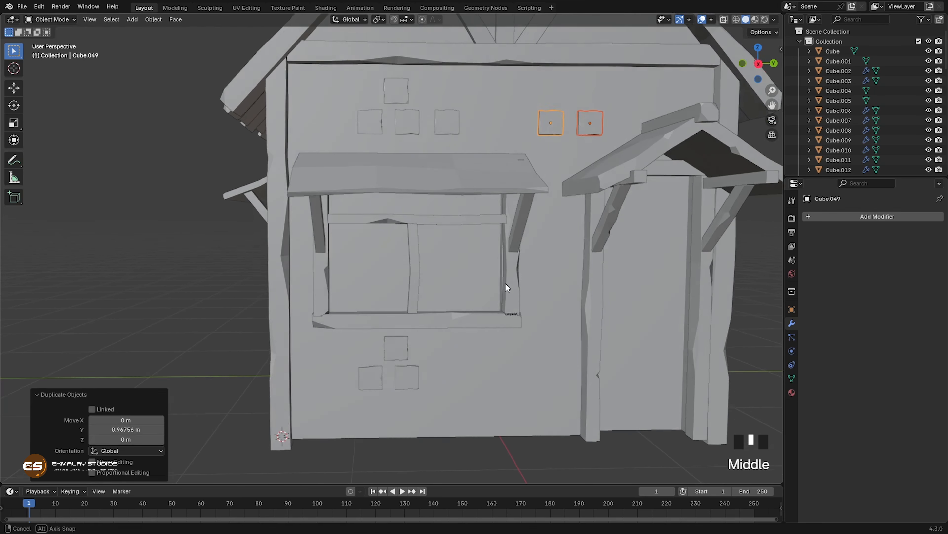
left_click(412, 375)
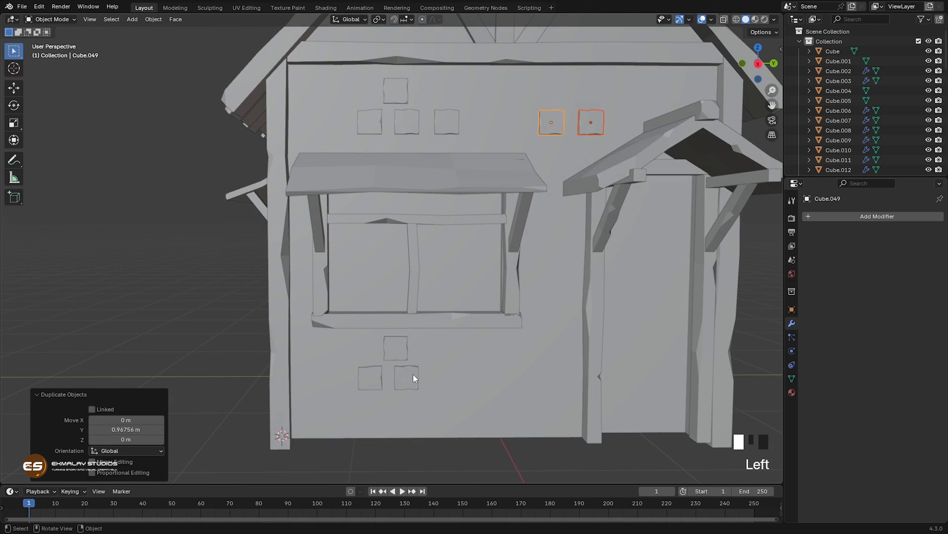
left_click(403, 356, "shift")
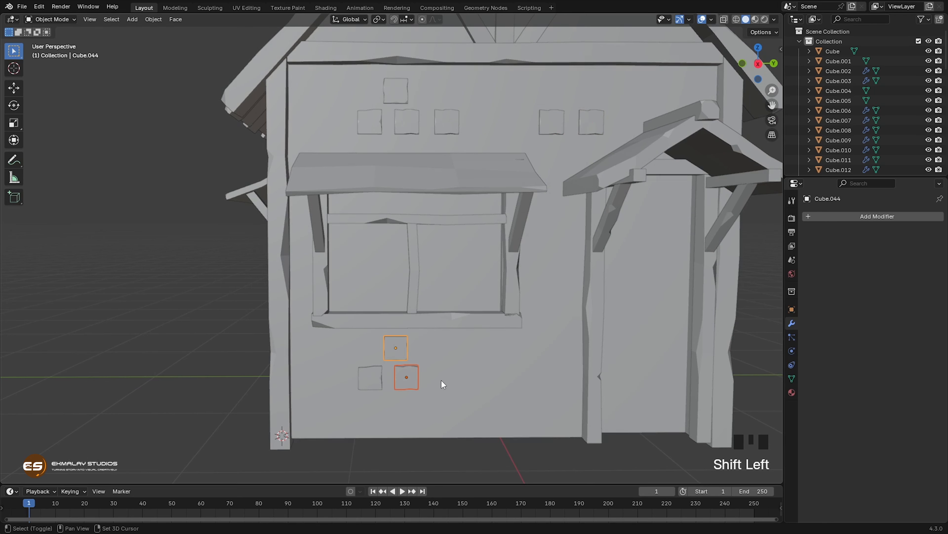
key("shift+d")
key("y")
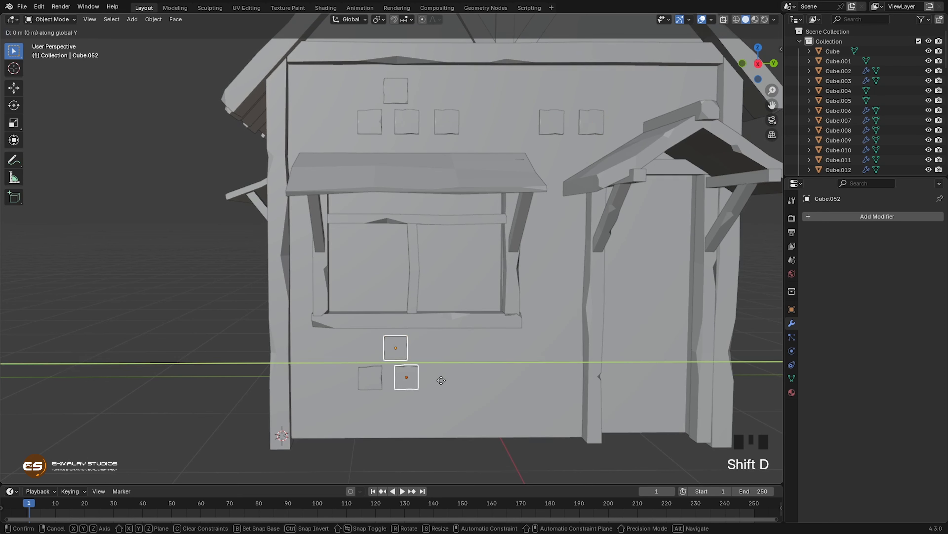
left_click(448, 380)
middle_click_drag(448, 380, 437, 347)
scroll(463, 370, "down", 3)
scroll(453, 382, "up", 1)
Step: Duplicate all three blocks below the front window and rotate the copies -90° about the global Z axis
left_click(431, 380)
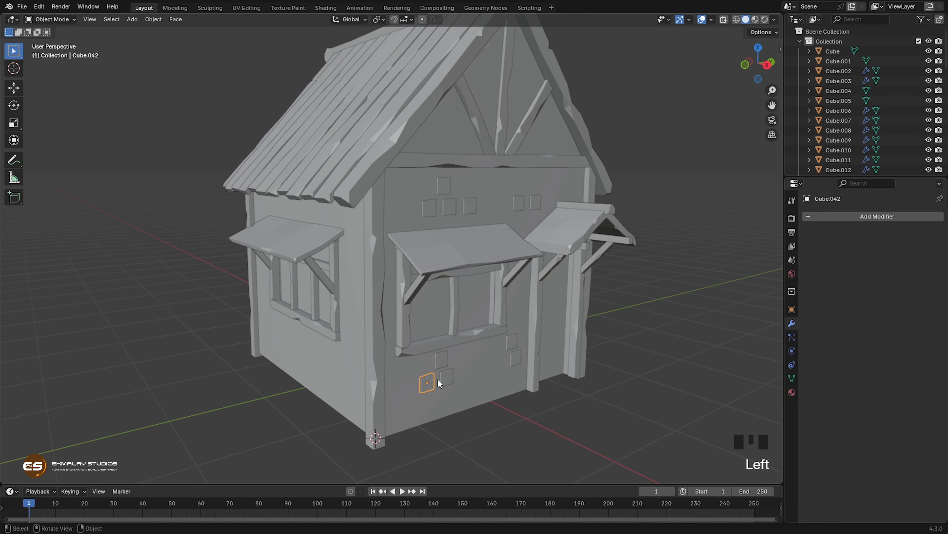
left_click(441, 360, "shift")
left_click(445, 377, "shift")
left_click(445, 377, "shift")
middle_click_drag(445, 376, 432, 393)
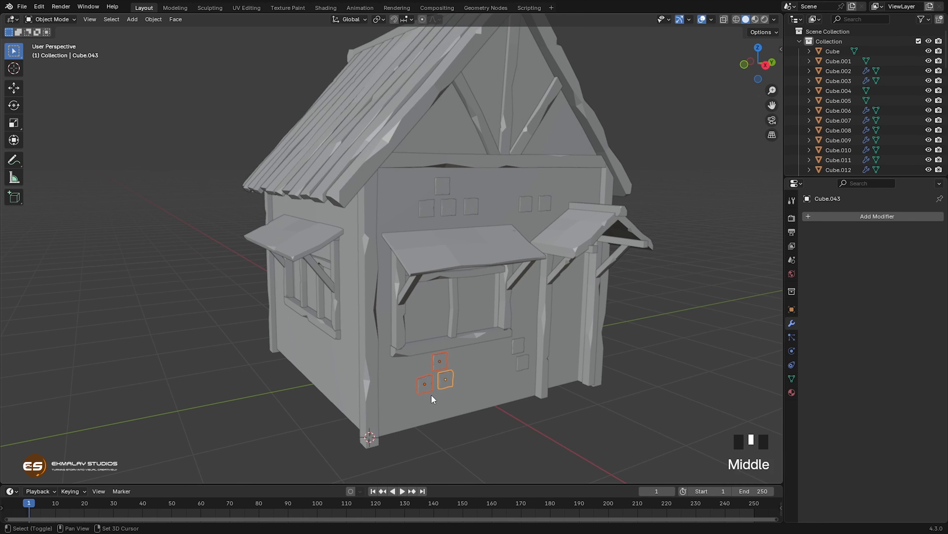
key("shift+d")
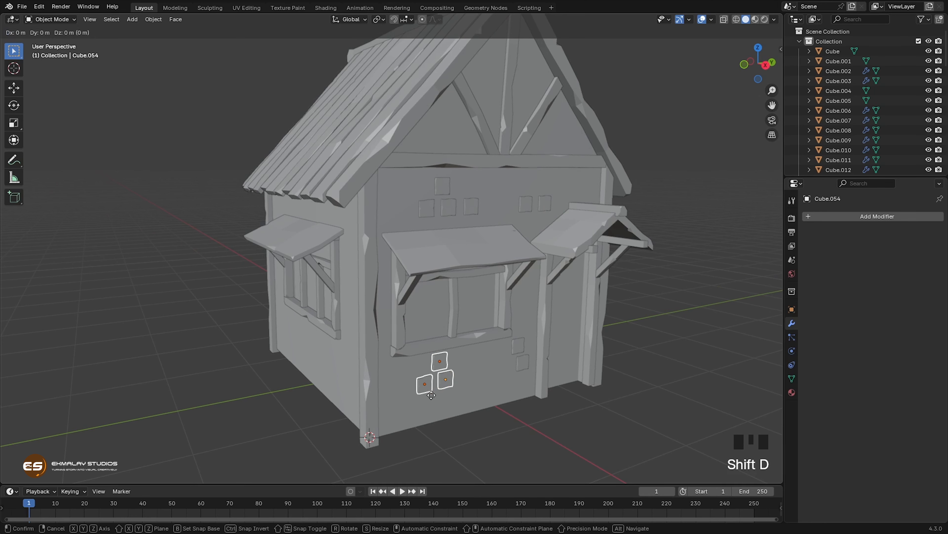
key("r")
type("z")
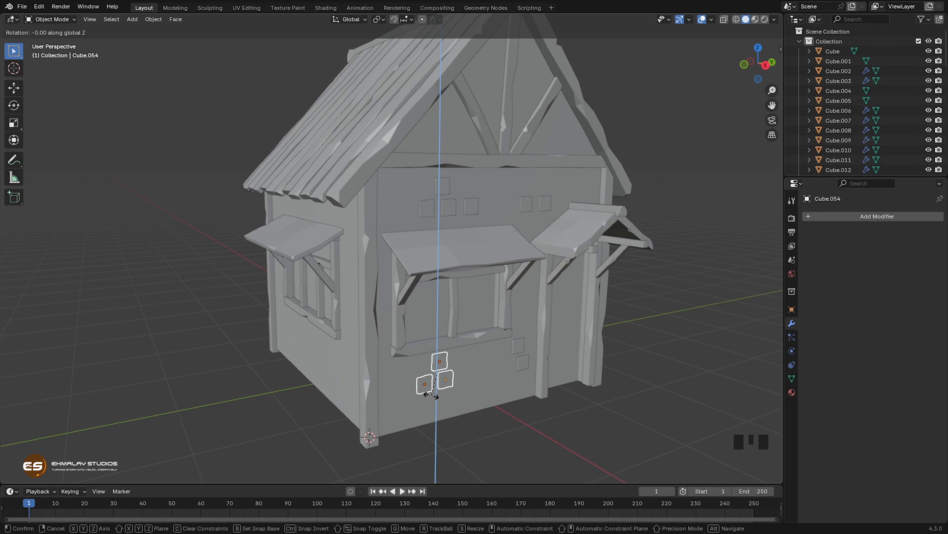
type("90")
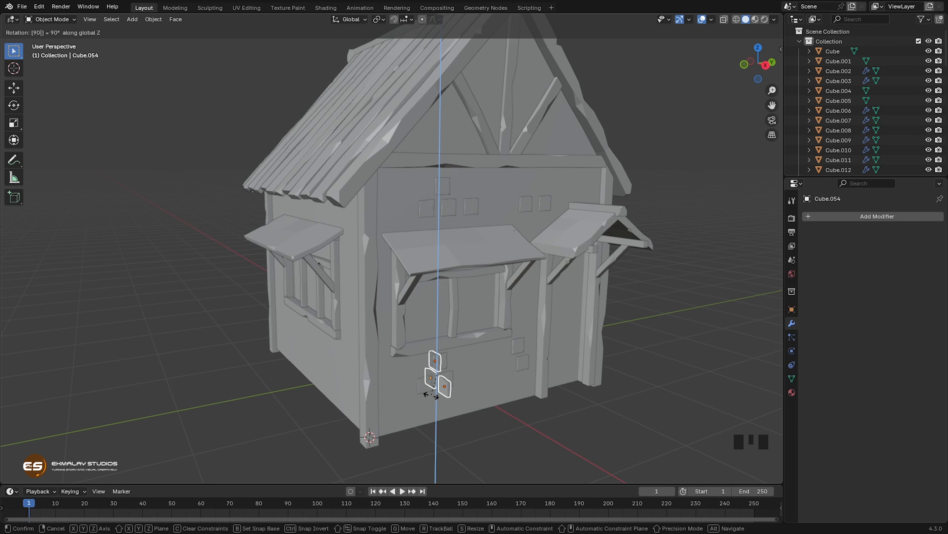
key("minus")
left_click(431, 395)
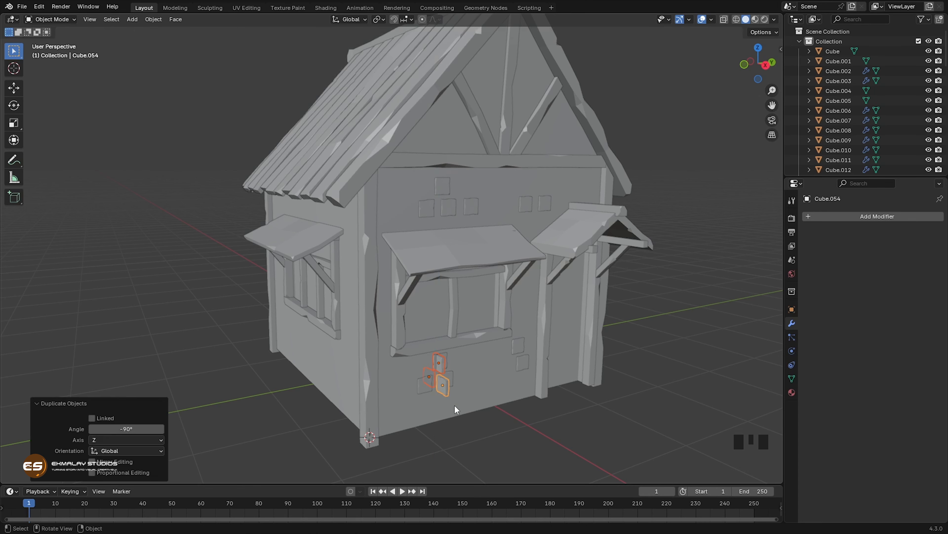
Step: Move the rotated copies about -0.845 m along Y and -0.474 m along X, round the corner toward the side wall
middle_click_drag(454, 409, 445, 410)
key("g")
key("y")
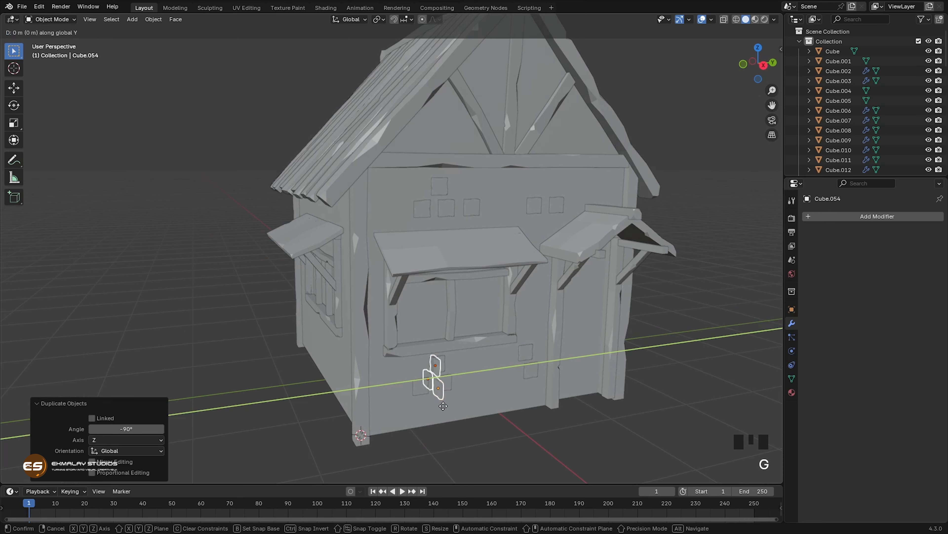
left_click(357, 394)
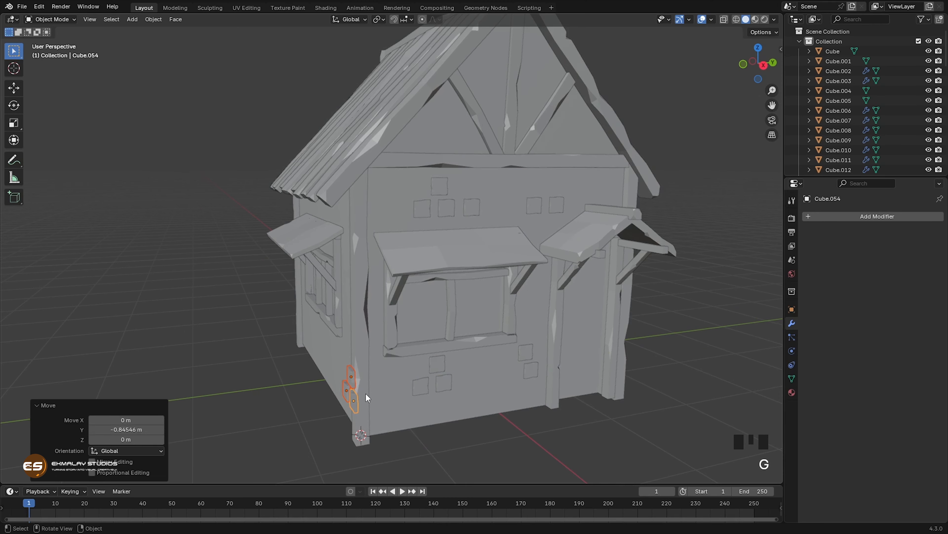
key("KP_Decimal")
middle_click_drag(367, 392, 455, 395)
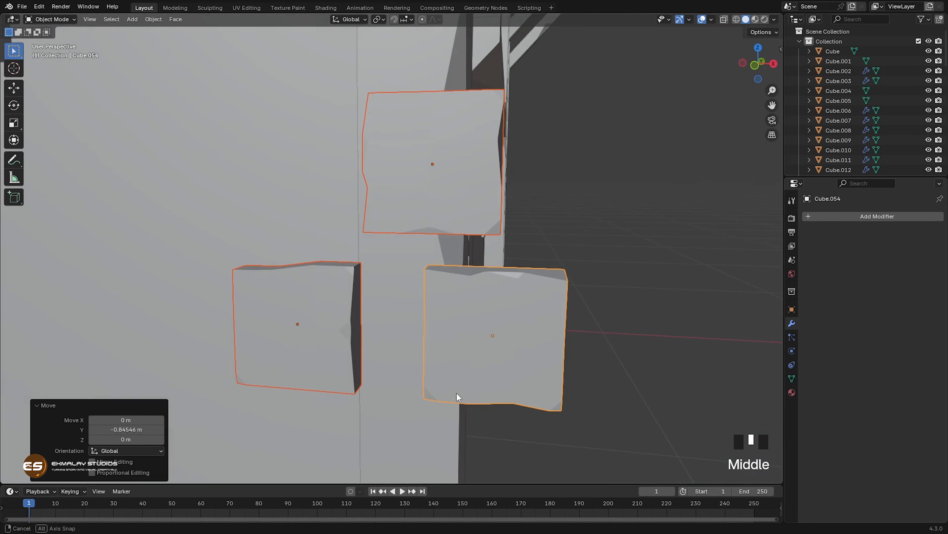
scroll(418, 389, "down", 2)
scroll(417, 387, "down", 1)
middle_click_drag(390, 375, 277, 388)
scroll(418, 380, "down", 5)
Step: Move the three rotated blocks about 0.104 m along Y so they sit embedded in the side wall
key("g")
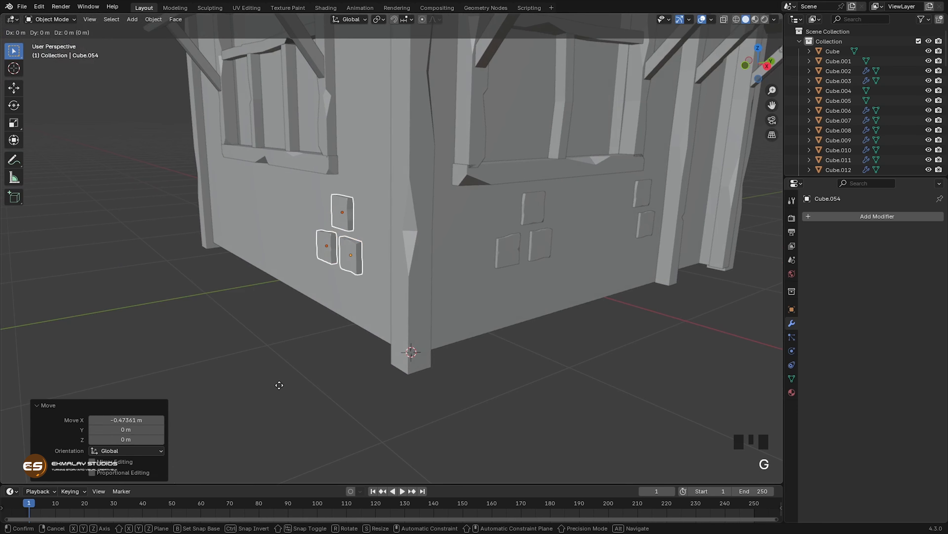
key("y")
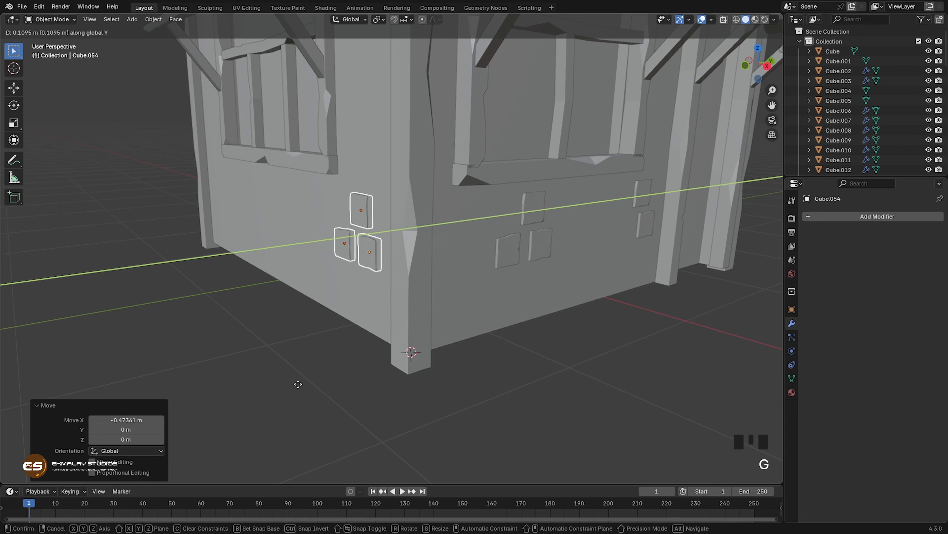
left_click(297, 384)
middle_click_drag(281, 388, 402, 419)
scroll(337, 402, "down", 3)
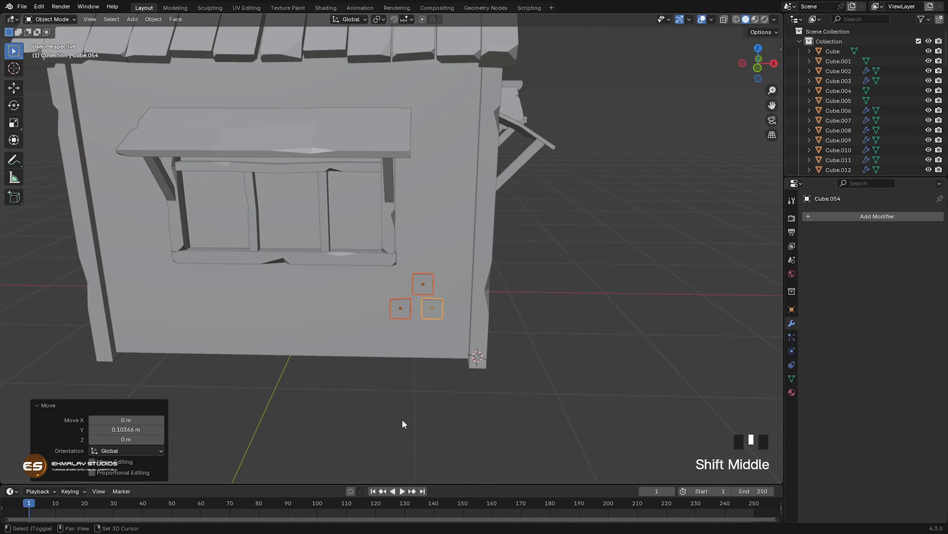
mouse_move(410, 329)
middle_mouse_down("shift")
mouse_move(379, 316)
mouse_move(384, 381)
mouse_move(398, 336)
middle_mouse_up("shift")
Step: Duplicate the side wall group's two lower blocks along X to beneath the far end of the window
left_click(408, 366)
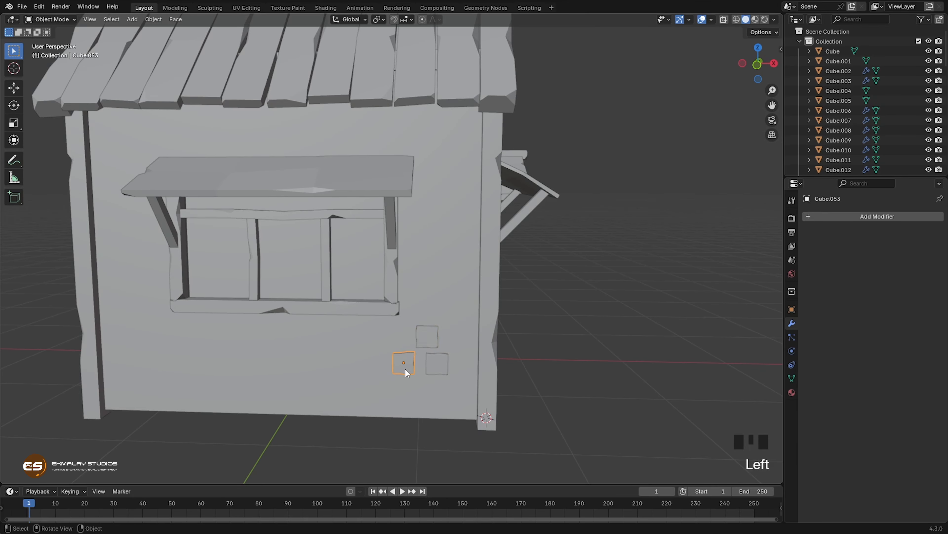
left_click(429, 365, "shift")
key("shift+d")
key("x")
left_click(185, 361)
Step: Duplicate the three side wall blocks near the corner up along Z beside the window and shift the copies along X
left_click(404, 366)
left_click(427, 340, "shift")
left_click(434, 368, "shift")
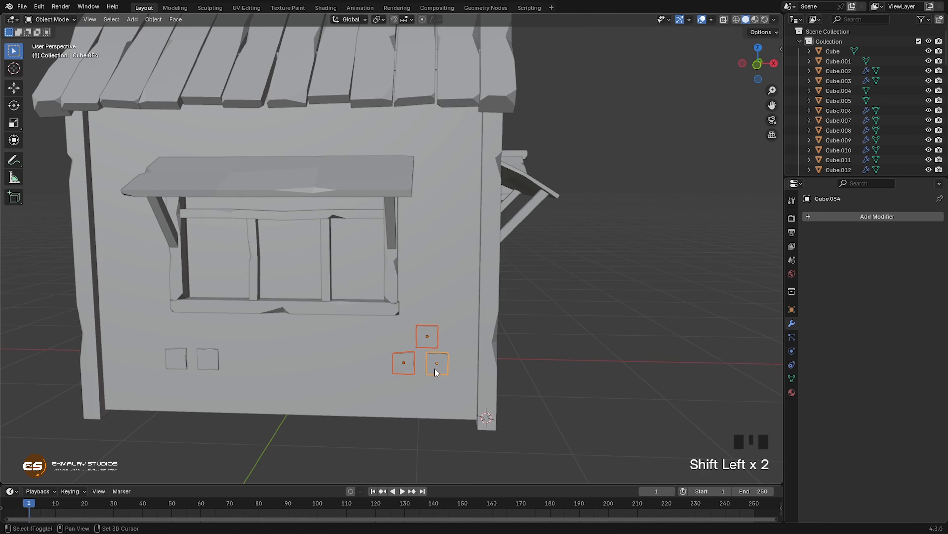
key("shift+d")
key("z")
left_click(456, 286)
key("g")
key("x")
left_click(467, 316)
Step: Move the upper block of the raised group about -0.442 m along Z below the other two, then adjust it along X
left_click(447, 208)
key("g")
key("z")
left_click(447, 343)
key("g")
key("x")
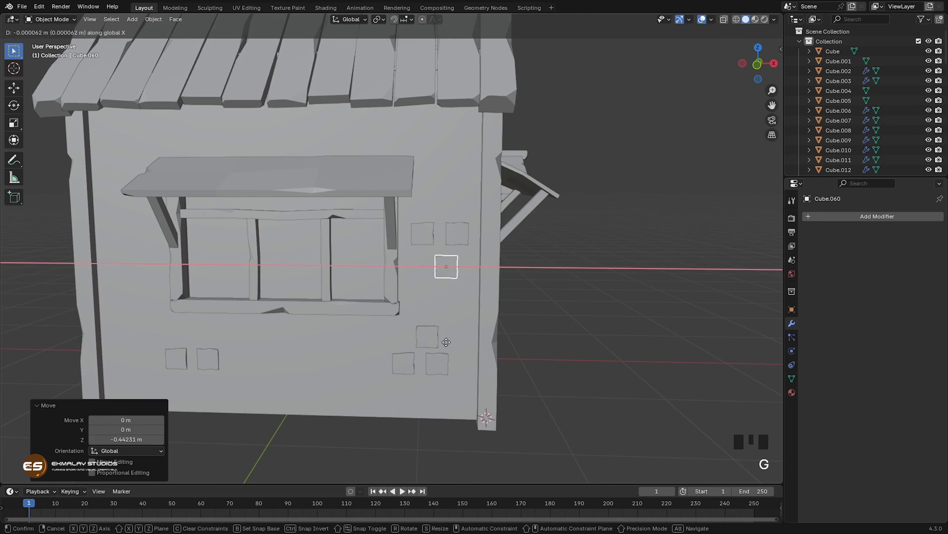
left_click(452, 340)
Step: Duplicate the block nearest the side window's edge straight up along Z
left_click(424, 236)
key("shift+d")
key("z")
left_click(398, 324)
Step: Duplicate the new upper block and the pair below it about -2.283 m along X to the other side of the window
left_click(424, 234, "shift")
left_click(456, 236, "shift")
key("shift+d")
key("x")
left_click(153, 310)
scroll(255, 340, "down", 2)
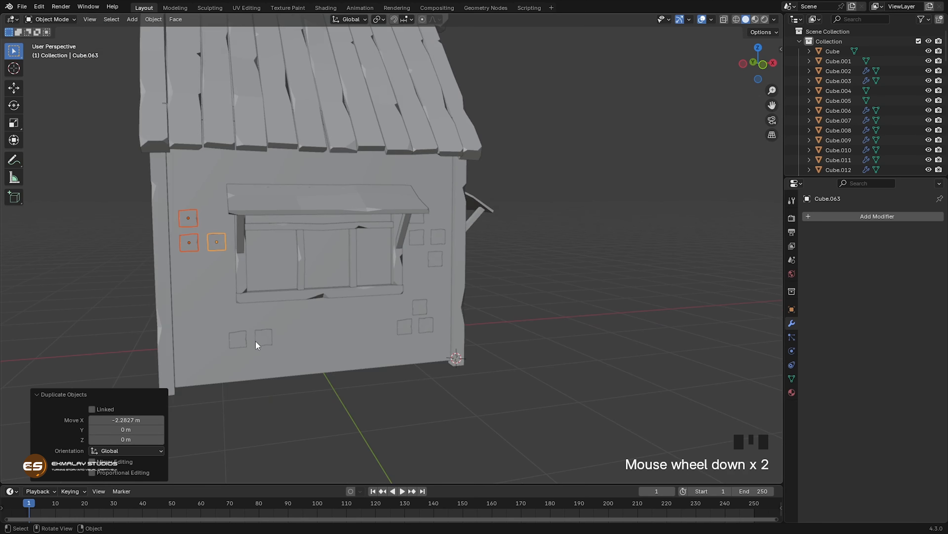
Step: Duplicate the three blocks at the wall's far end up along Z above the awning level and shift the top copy along X
key("shift+d")
key("z")
left_click(303, 264)
left_click(187, 156)
key("g")
key("x")
left_click(293, 160)
Step: Move the other two raised blocks along X over the awning and duplicate the pair toward the wall corner
left_click(215, 181)
left_click(188, 181, "shift")
key("g")
key("x")
left_click(292, 228)
key("shift+d")
key("x")
left_click(447, 230)
Step: Add a Mirror modifier to the lower side wall block nearest the corner, with the house body Cube as mirror object
left_click(425, 325)
scroll(424, 381, "up", 1)
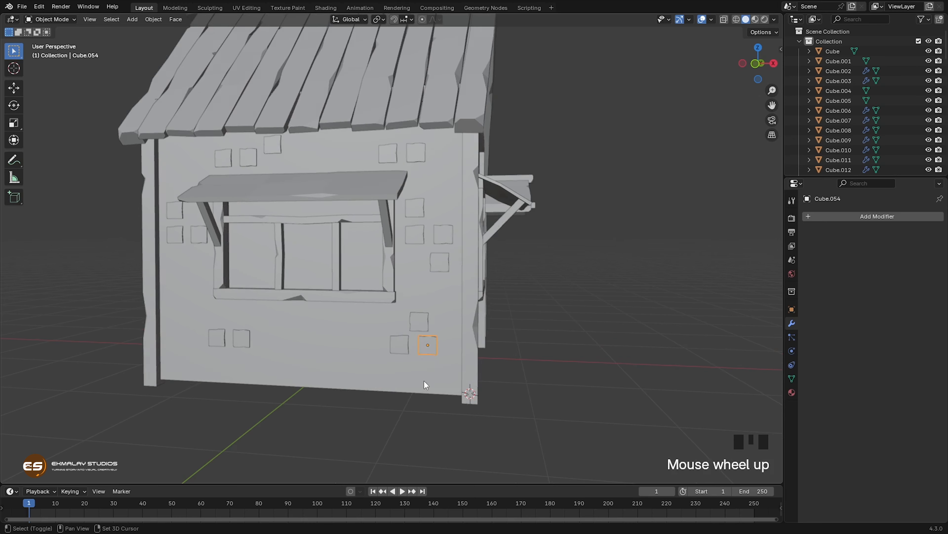
mouse_move(423, 381)
middle_mouse_down("shift")
mouse_move(401, 396)
mouse_move(407, 383)
middle_mouse_up("shift")
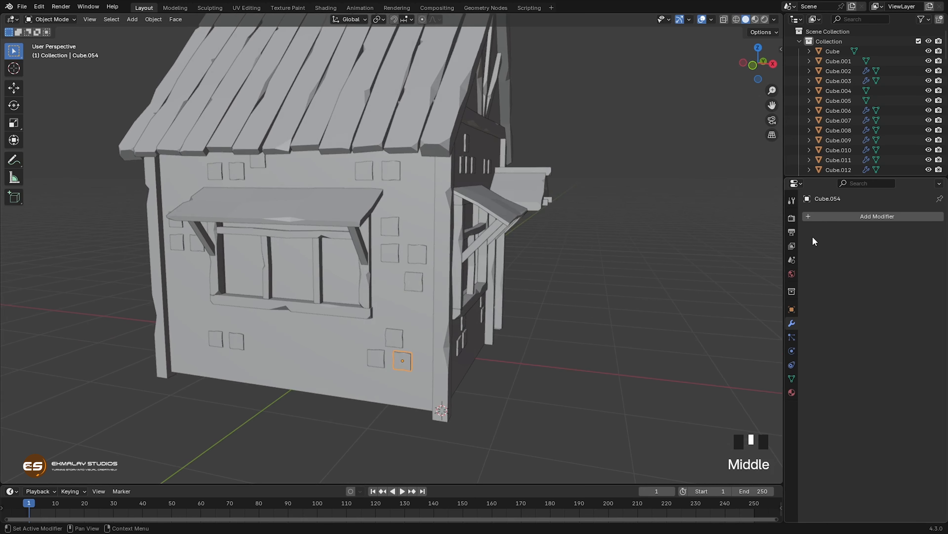
left_click(841, 217)
mouse_move(811, 255)
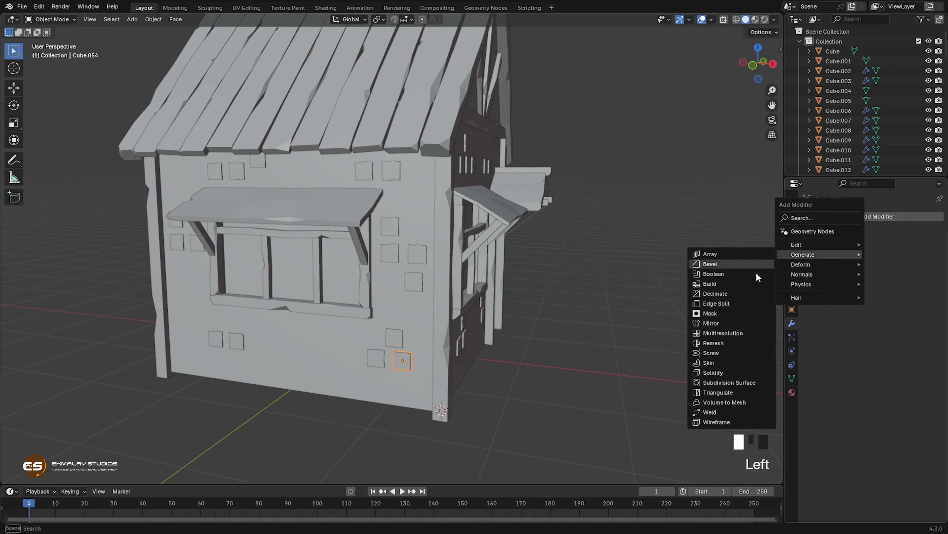
left_click(722, 323)
middle_click_drag(568, 358, 438, 358)
left_click(925, 284)
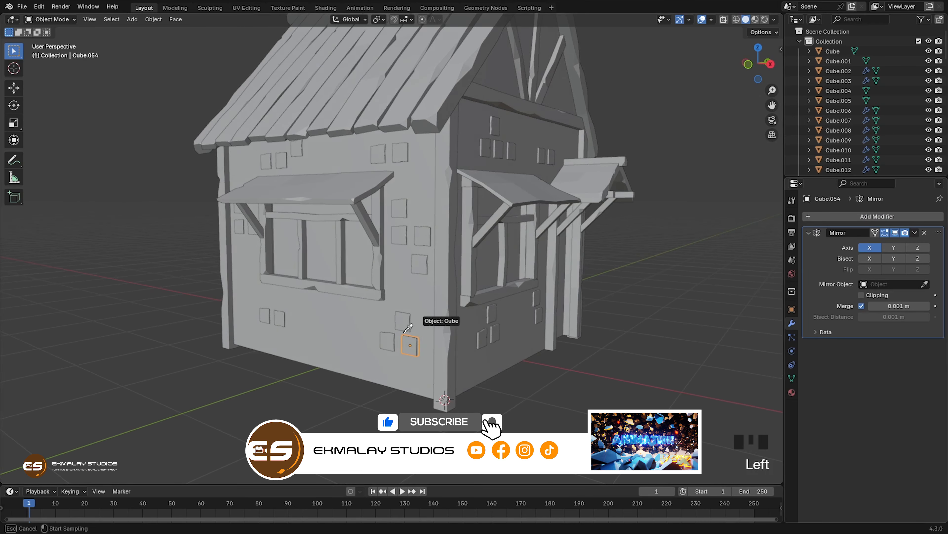
left_click(360, 341)
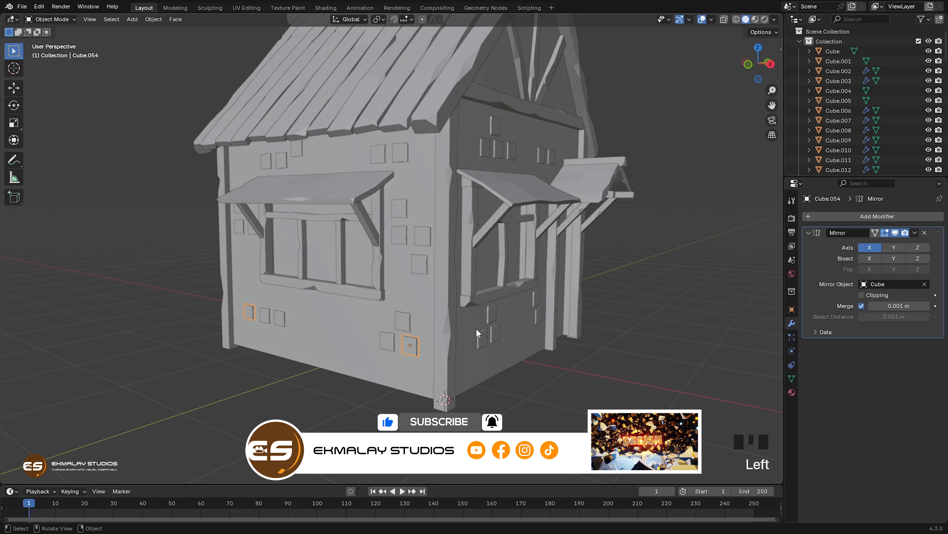
Step: Set the block's Mirror modifier to mirror across the Y axis only, with X switched off
left_click(894, 247)
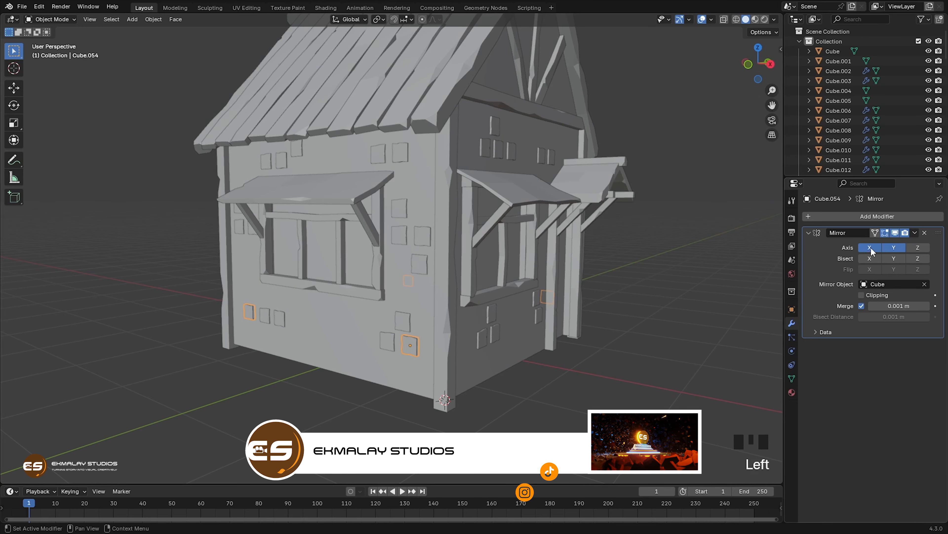
left_click(861, 249)
middle_click_drag(495, 323, 355, 318)
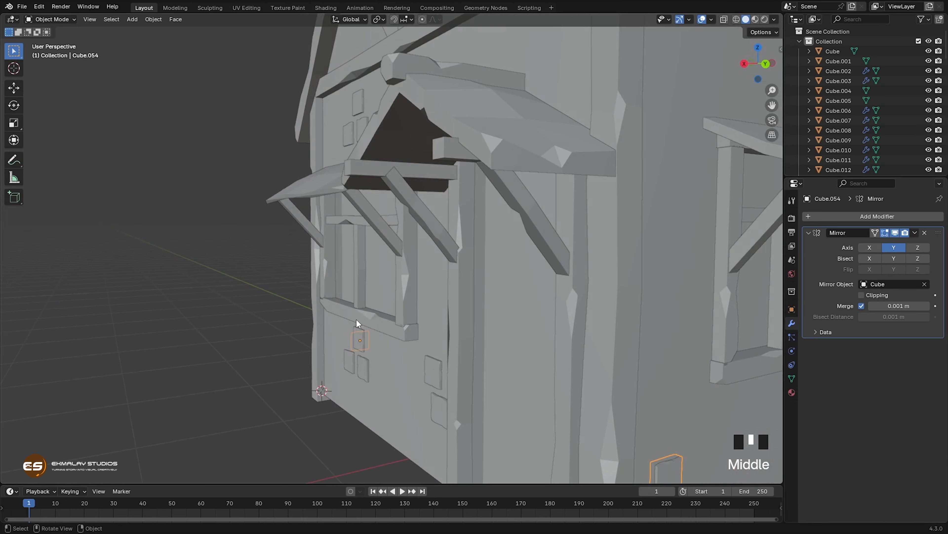
scroll(436, 334, "down", 2)
middle_click_drag(436, 333, 580, 338)
scroll(396, 328, "up", 1)
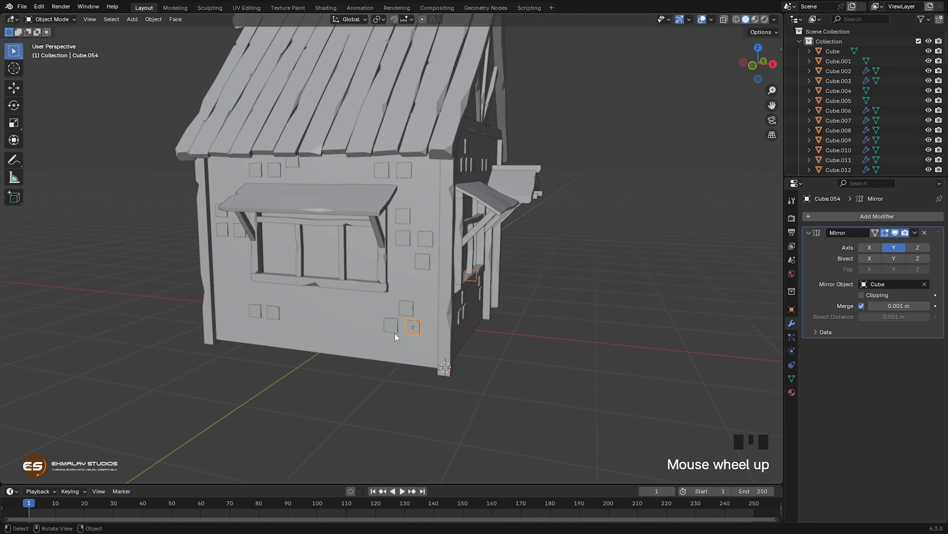
Step: Select all the other side wall blocks with the mirrored block active and copy its Mirror modifier to them
middle_click_drag(396, 329, 399, 362, "shift")
left_click(306, 353)
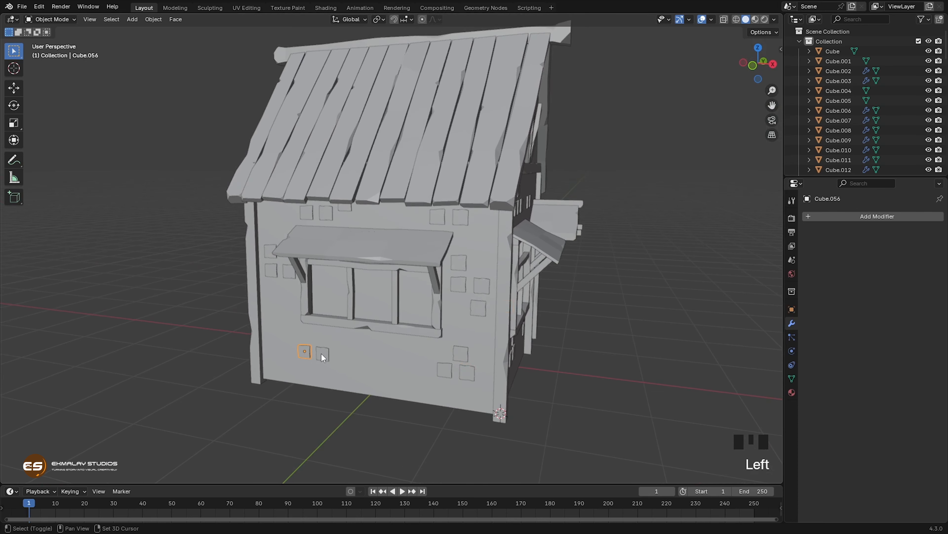
left_click(322, 354, "shift")
left_click(445, 369, "shift")
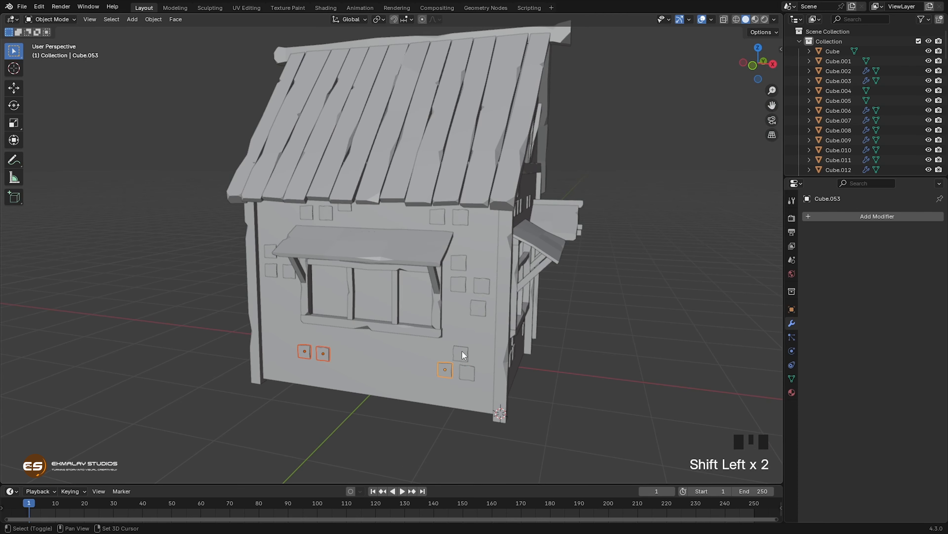
left_click(480, 308, "shift")
left_click(482, 285, "shift")
left_click(459, 284, "shift")
left_click(460, 262, "shift")
left_click(440, 218, "shift")
left_click(345, 205, "shift")
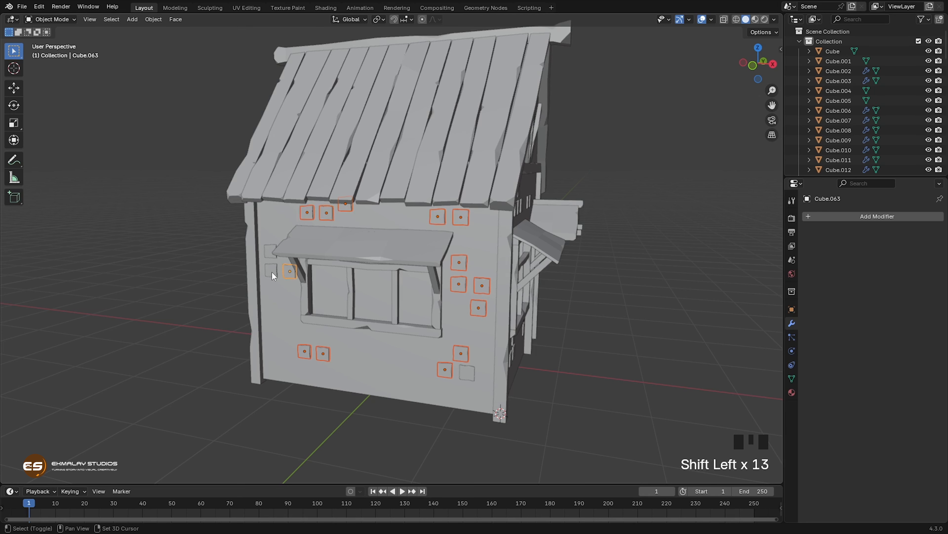
left_click(461, 372, "shift")
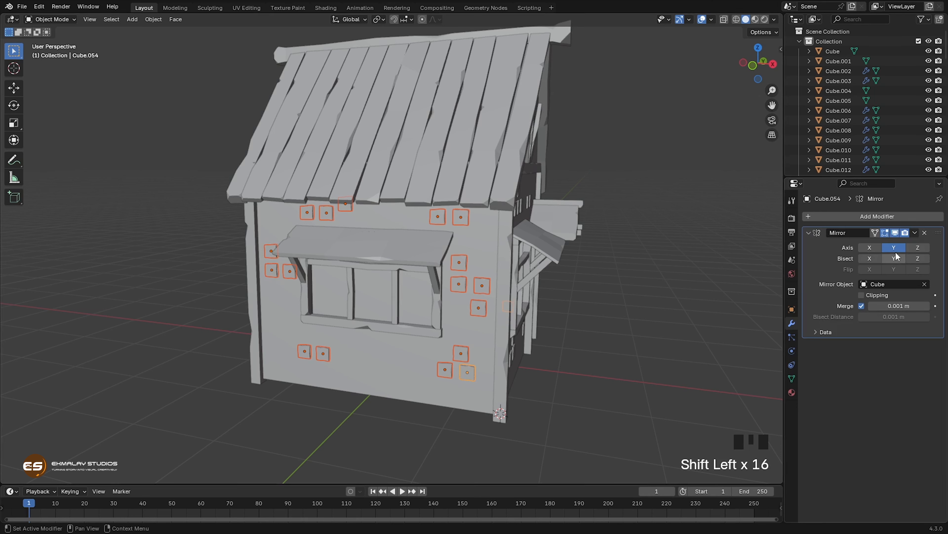
left_click(915, 234)
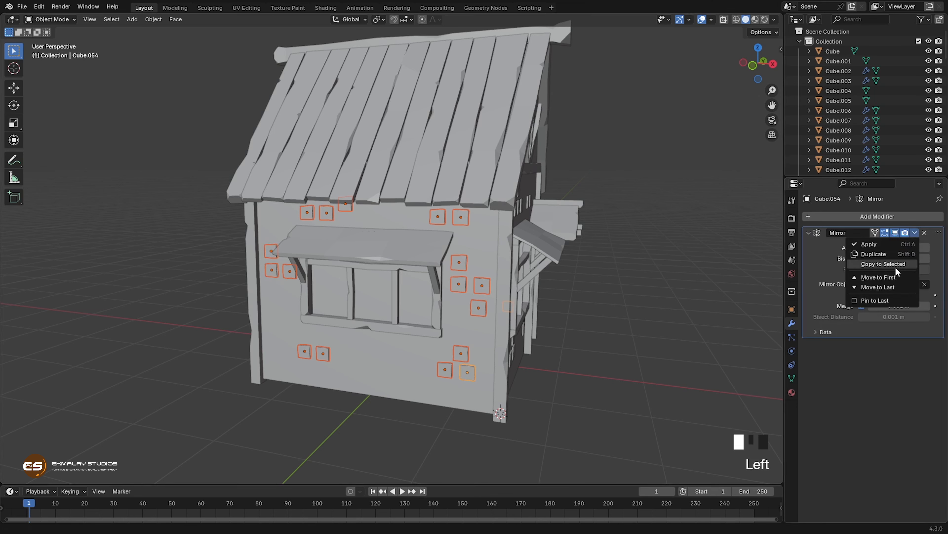
left_click(886, 266)
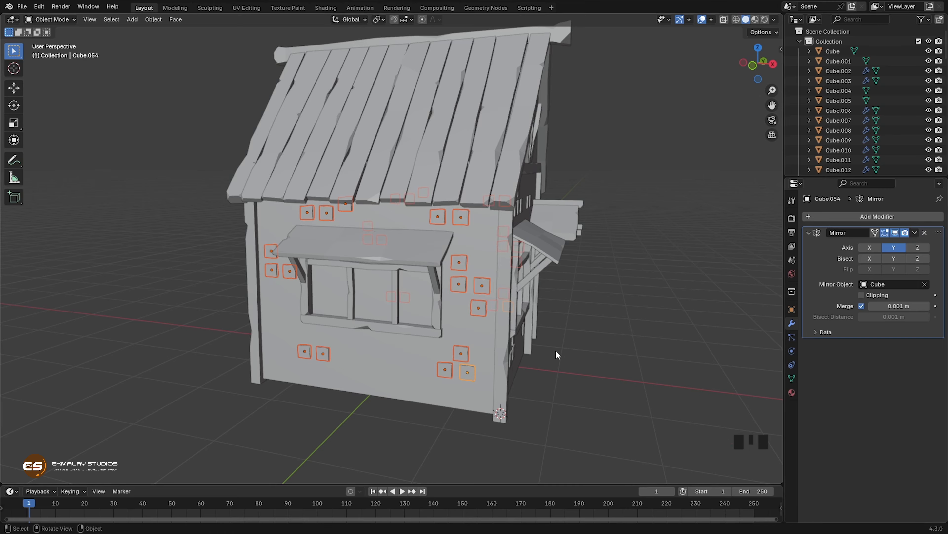
middle_click_drag(557, 354, 426, 344)
scroll(481, 365, "down", 2)
middle_click_drag(481, 364, 404, 302)
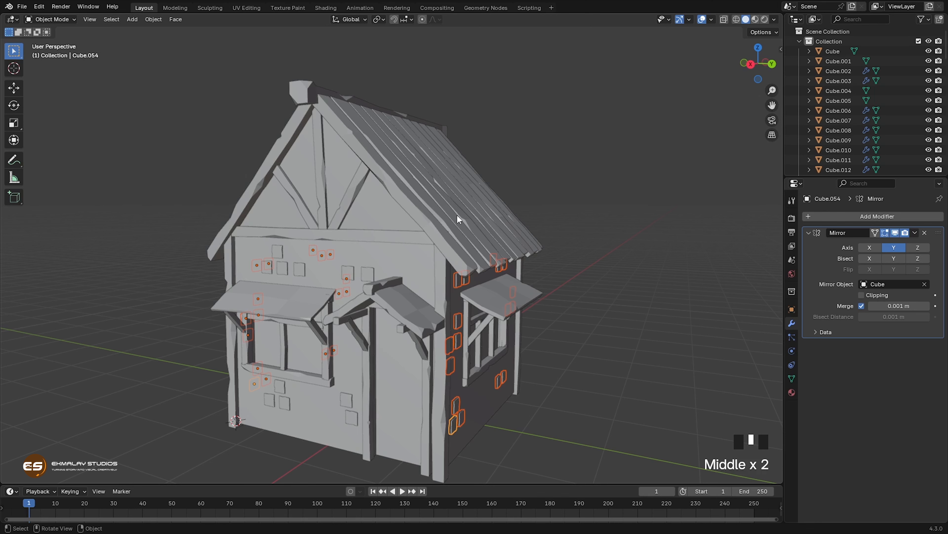
Step: Place the 3D cursor high on the side roof slope and add a cube there for a chimney
middle_click_drag(456, 216, 435, 206, "shift")
middle_click_drag(492, 240, 423, 165)
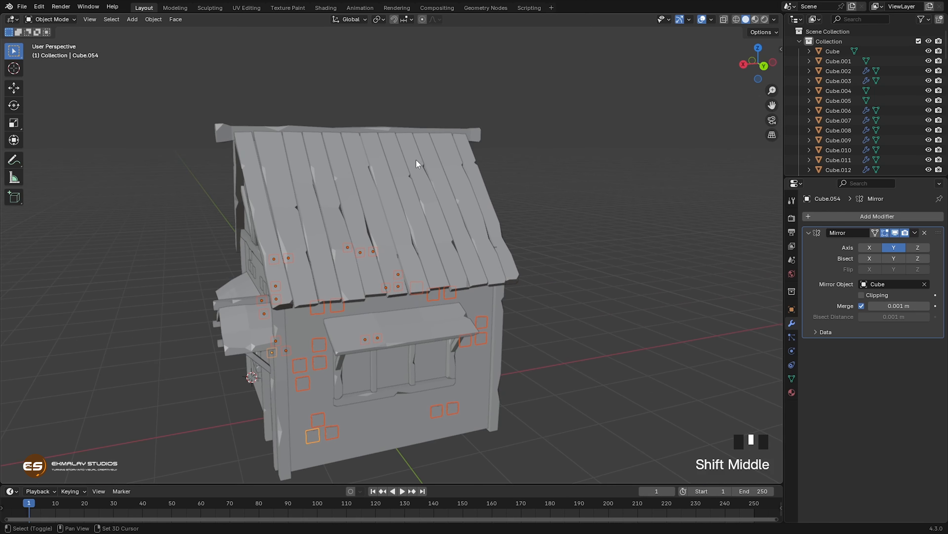
right_click(415, 160, "shift")
middle_click_drag(424, 209, 449, 195)
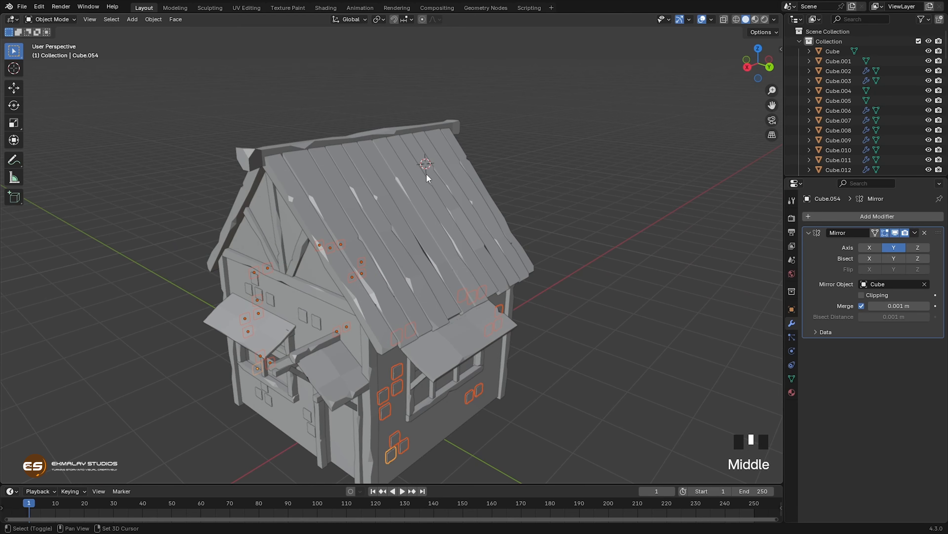
key("shift+a")
mouse_move(429, 175)
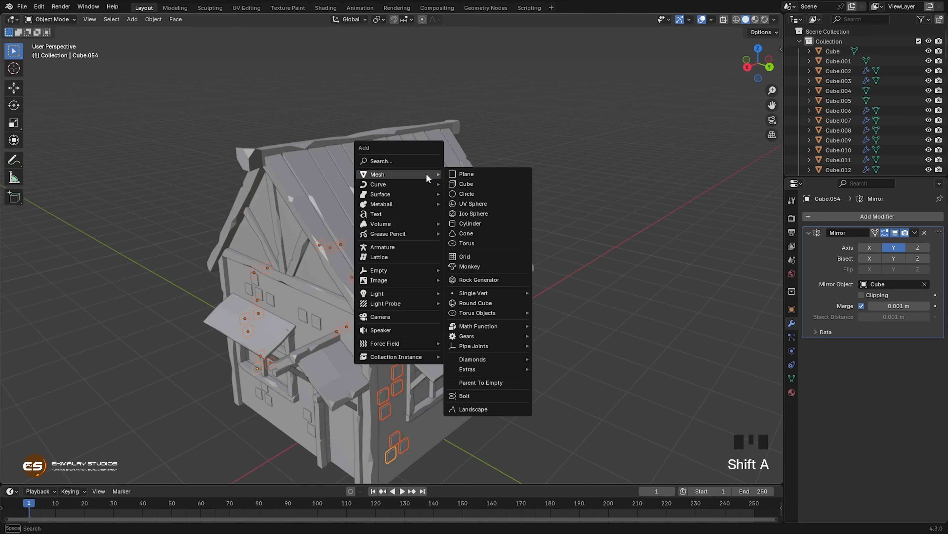
left_click(467, 184)
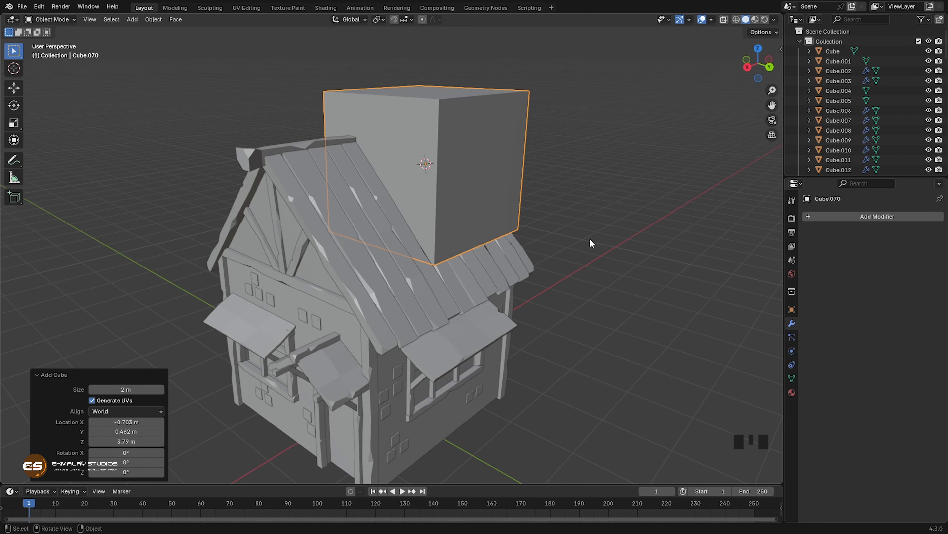
Step: Scale the cube to about 0.186 and move it about -0.053 m along Y into the roof slope
key("s")
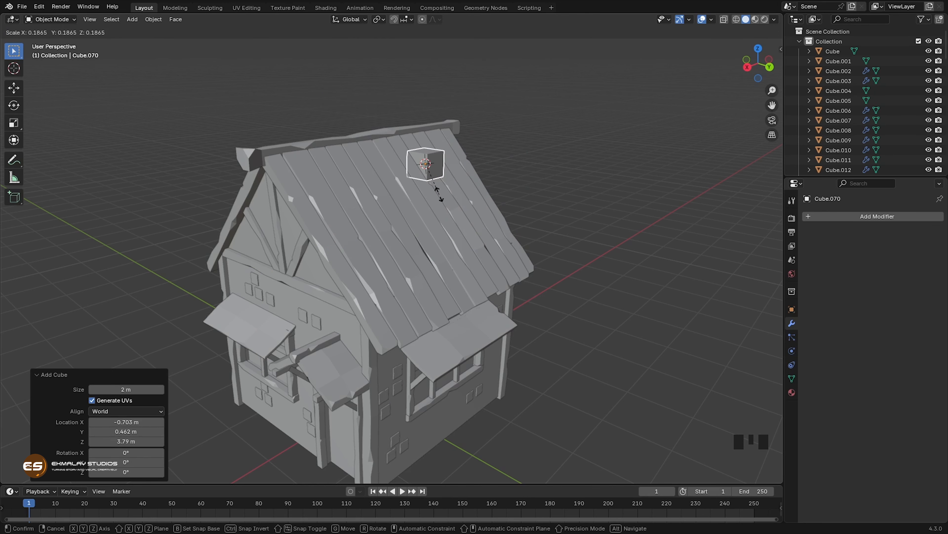
left_click(439, 192)
key("KP_Decimal")
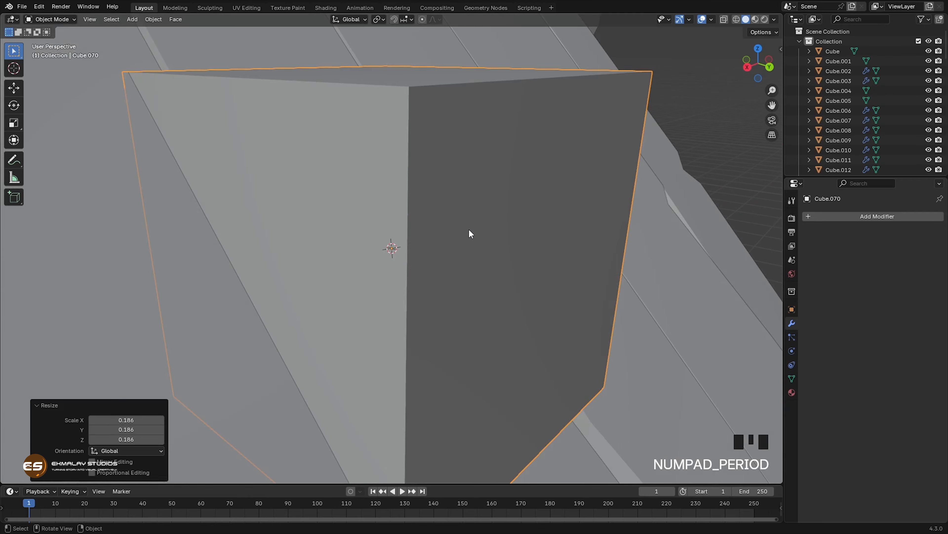
scroll(468, 228, "down", 9)
middle_click_drag(454, 201, 504, 271)
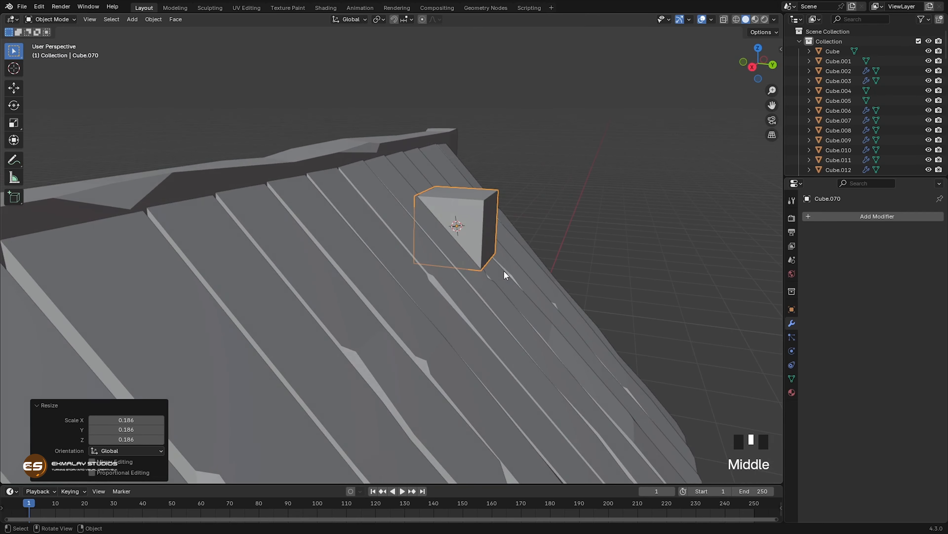
key("g")
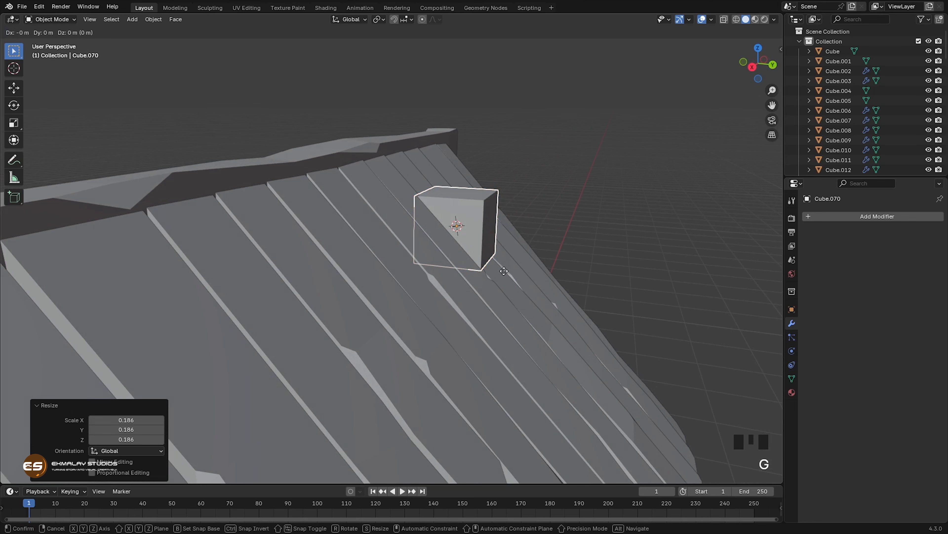
key("y")
left_click(497, 271)
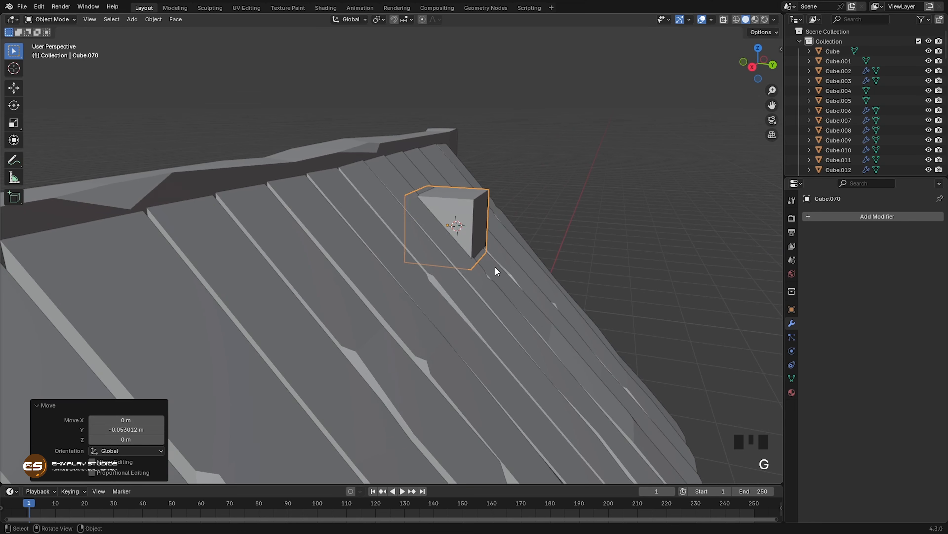
Step: Raise the chimney cube's top face about 0.273 m along Z
key("Tab")
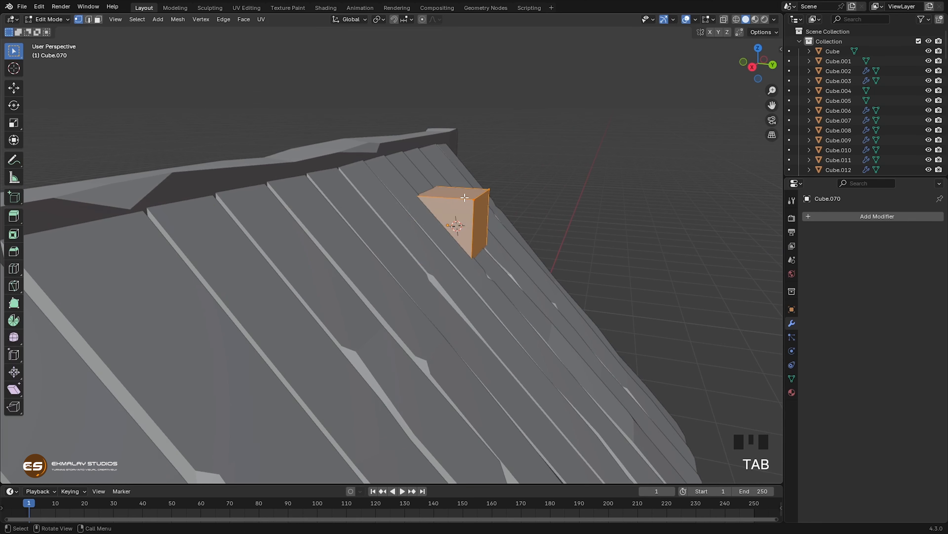
key("3")
left_click(466, 192)
middle_click_drag(509, 284, 502, 285)
key("f")
key("g")
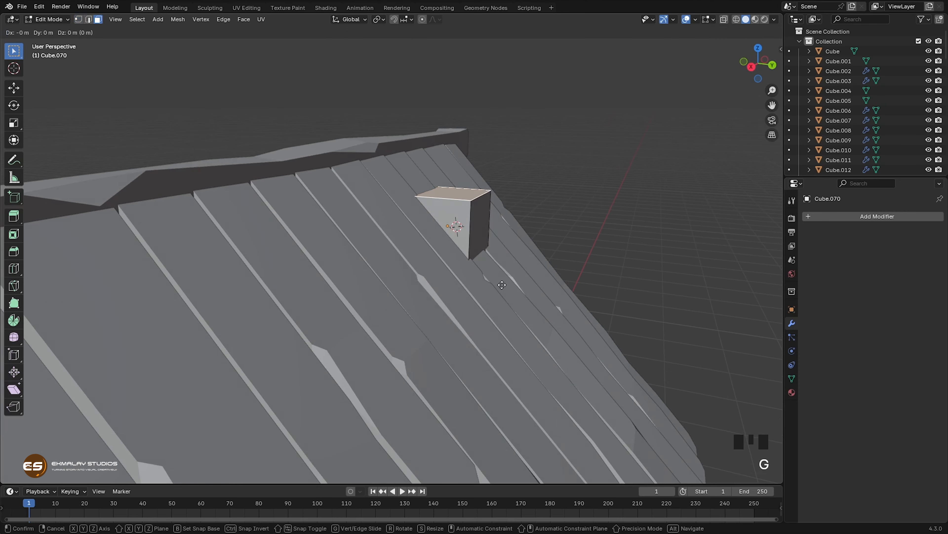
key("z")
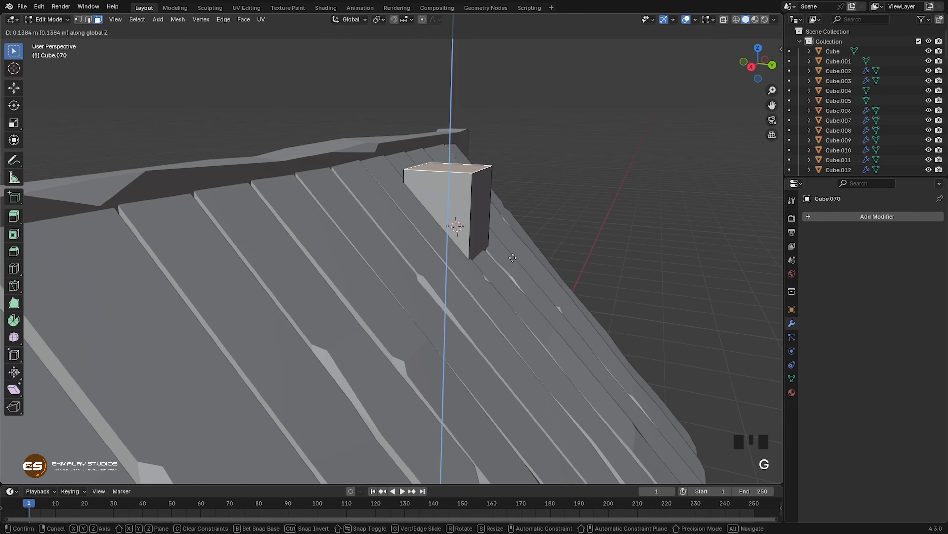
left_click(515, 235)
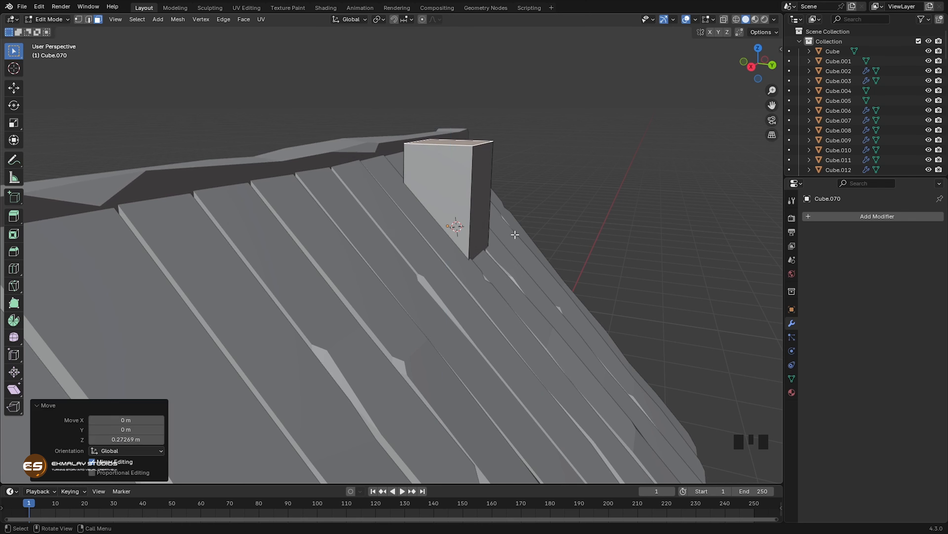
Step: Extrude the chimney's top face upward about 0.084 m to form a lower band
middle_click_drag(524, 283, 521, 312)
scroll(525, 311, "up", 2)
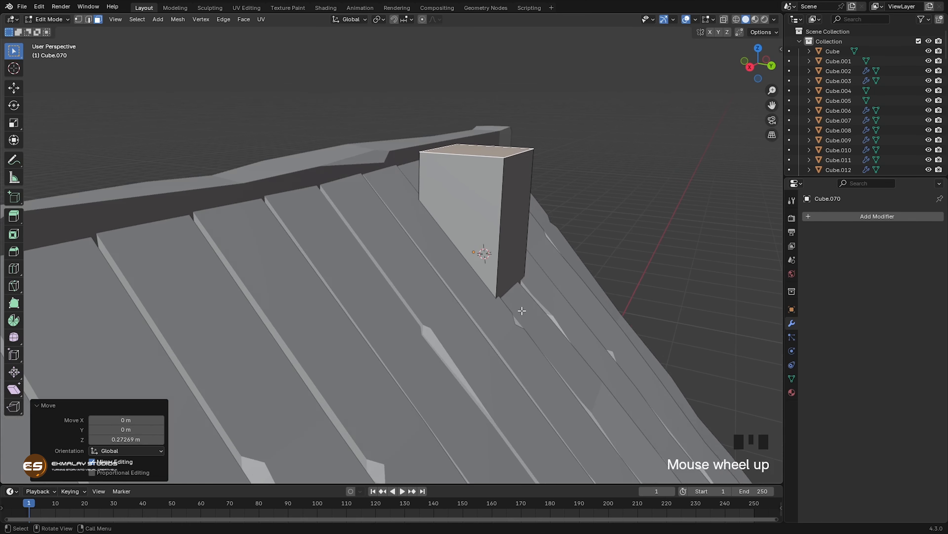
key("e")
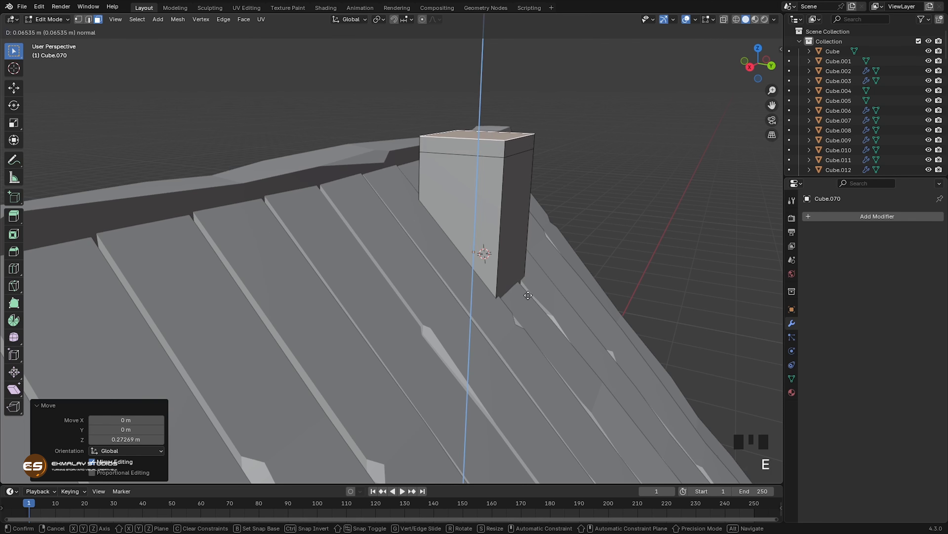
left_click(532, 304)
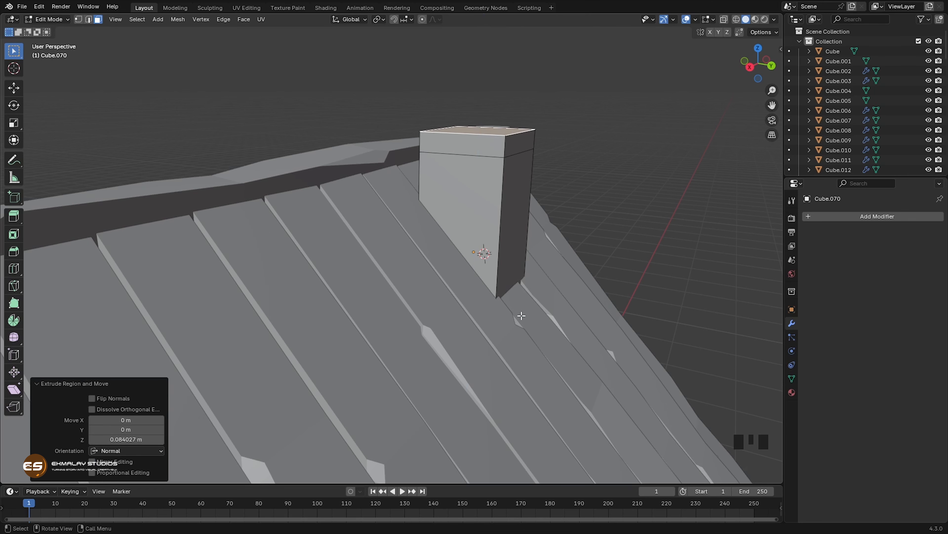
Step: Inset the chimney's top face about 0.226 m and extrude it upward in two stages, about 0.231 m and 0.04 m
mouse_move(521, 315)
middle_mouse_down("shift")
mouse_move(519, 389)
mouse_move(504, 322)
middle_mouse_up("shift")
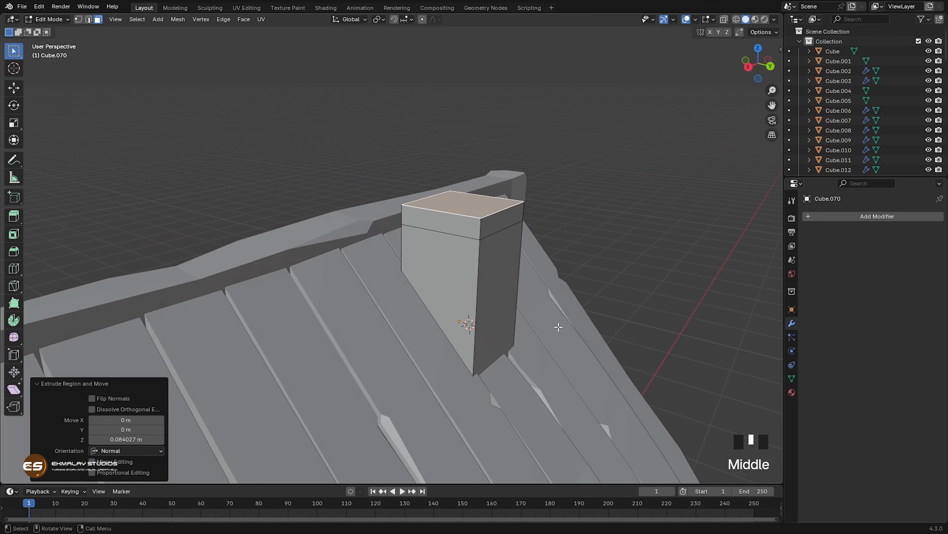
key("i")
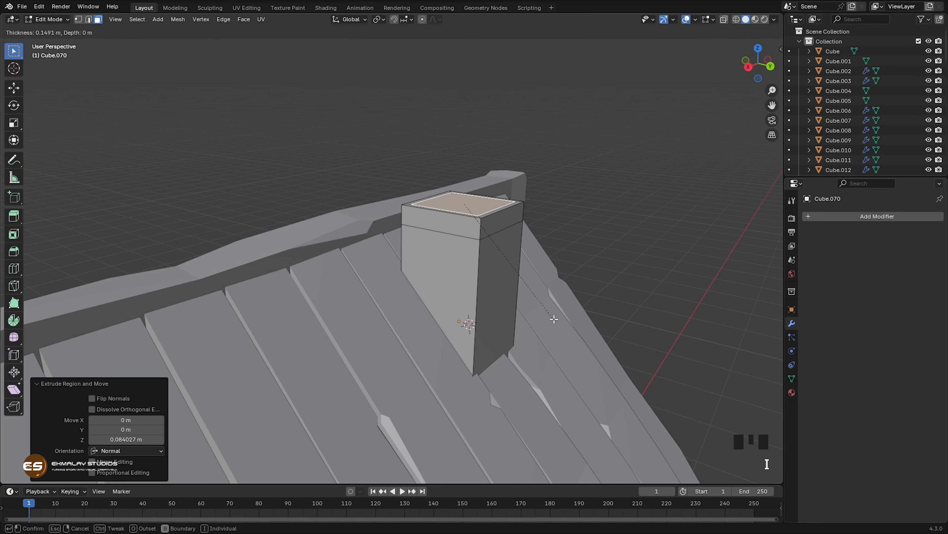
left_click(554, 316)
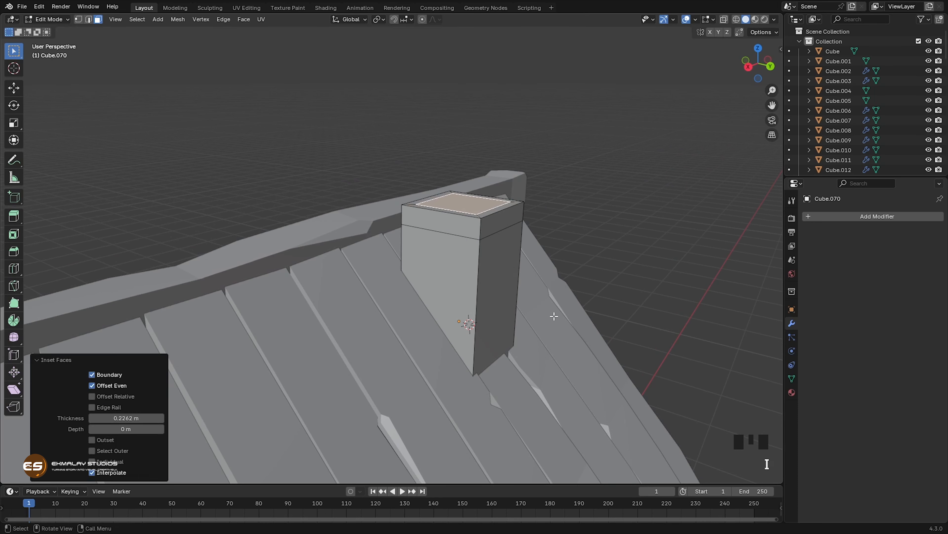
key("e")
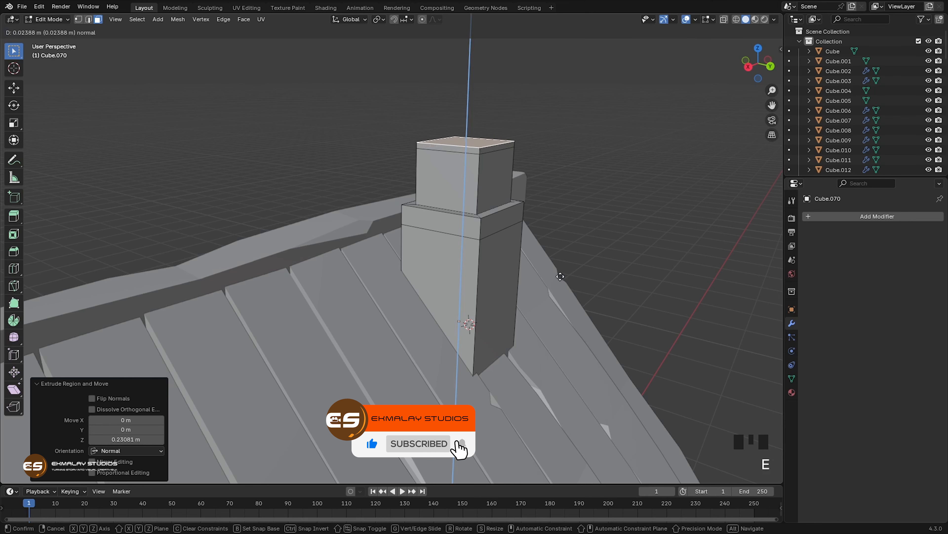
left_click(560, 273)
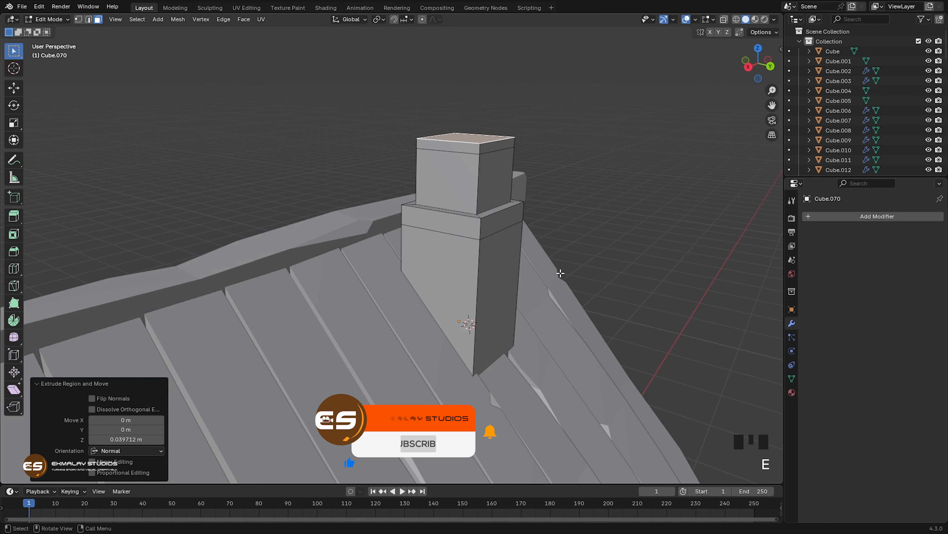
Step: Inset the upper chimney face about 0.229 m and extrude it down about 0.098 m to hollow the opening
key("i")
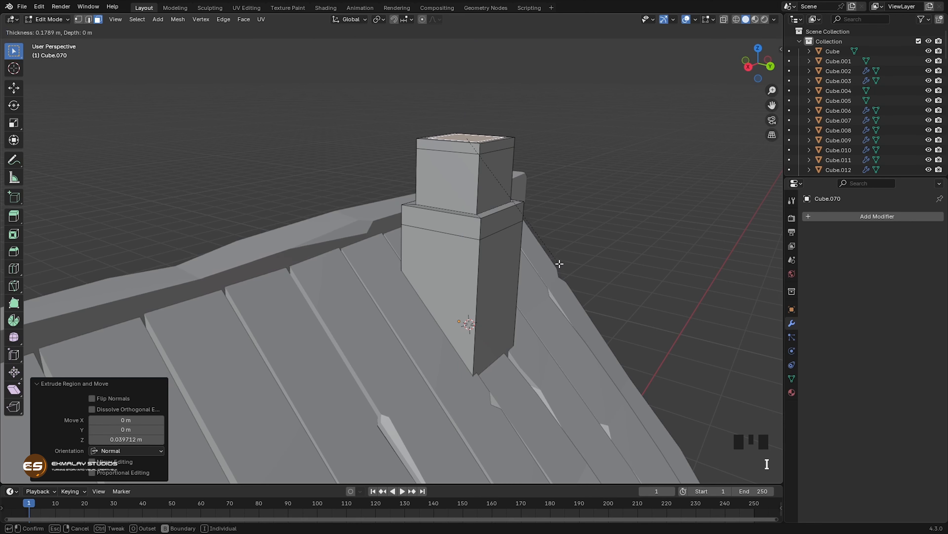
left_click(557, 263)
middle_click_drag(532, 269, 522, 298)
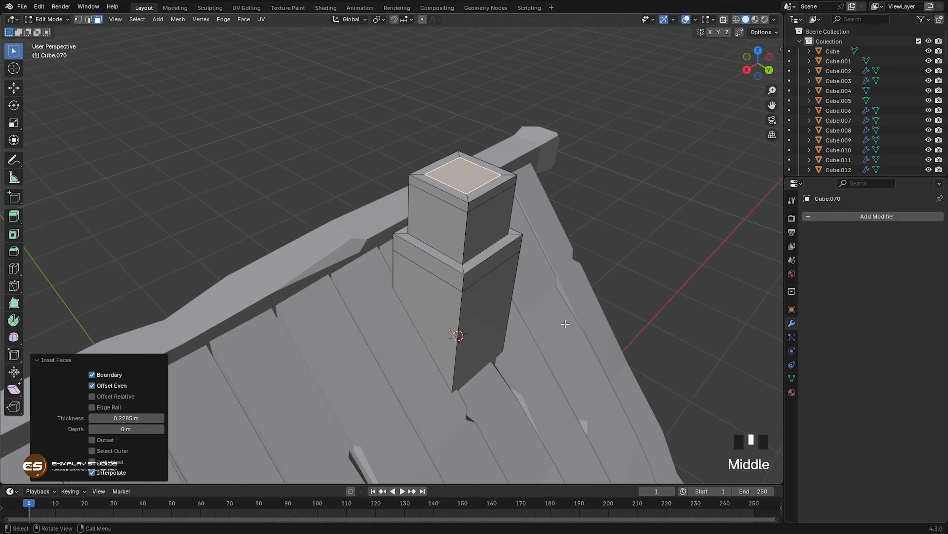
key("e")
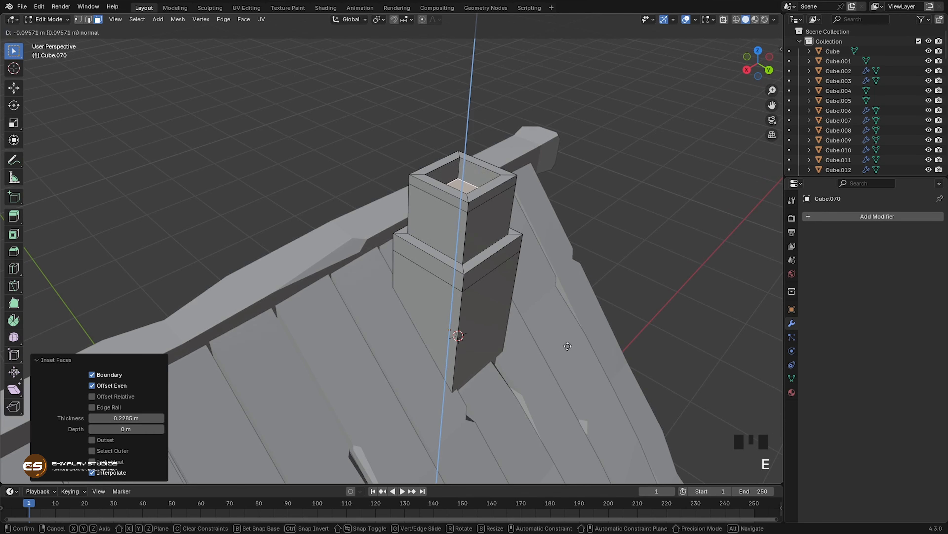
left_click(567, 347)
Step: Select the side faces around the chimney's top band and extrude them outward along normals about 0.155 m
middle_click_drag(545, 348, 551, 329)
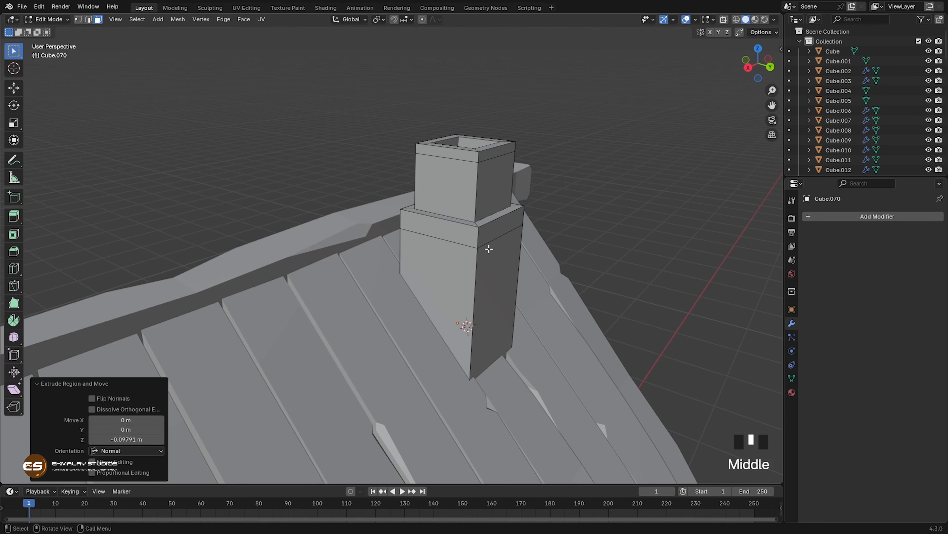
left_click(463, 155)
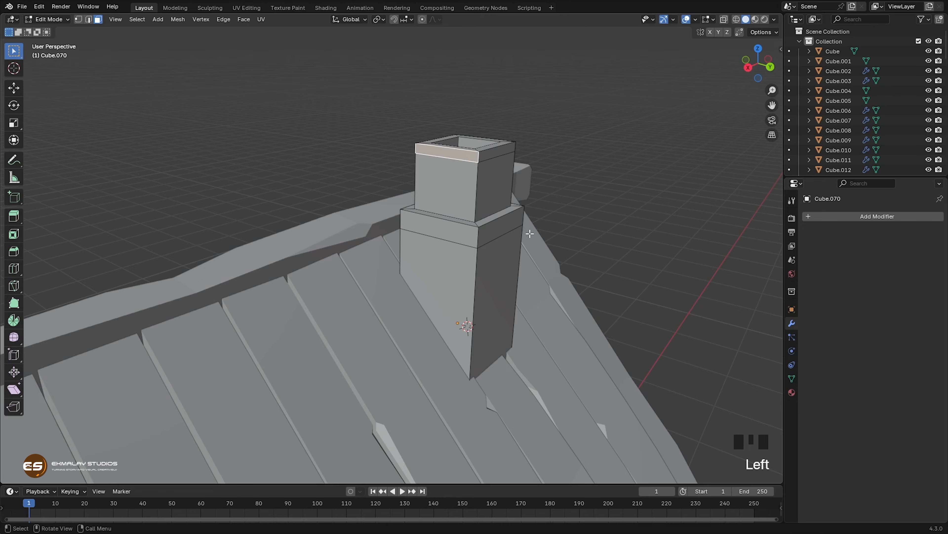
middle_click_drag(530, 234, 417, 214)
left_click(417, 172, "shift")
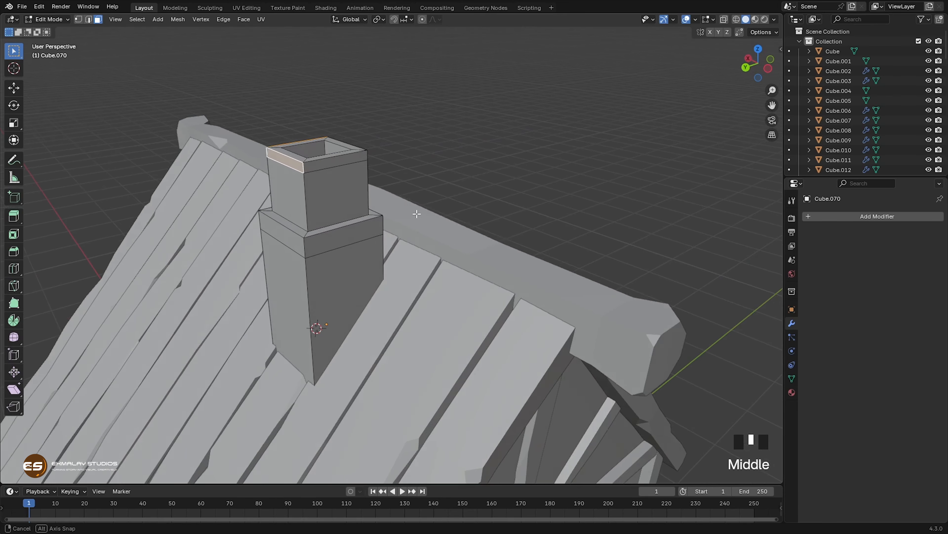
left_click(334, 160, "shift")
middle_click_drag(333, 161, 483, 195)
left_click(334, 144, "shift")
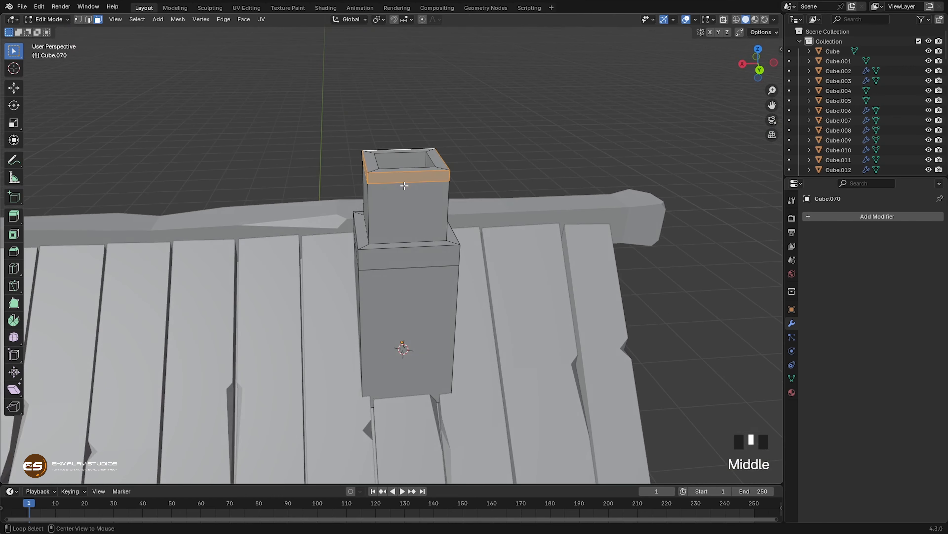
key("alt+e")
left_click(406, 198)
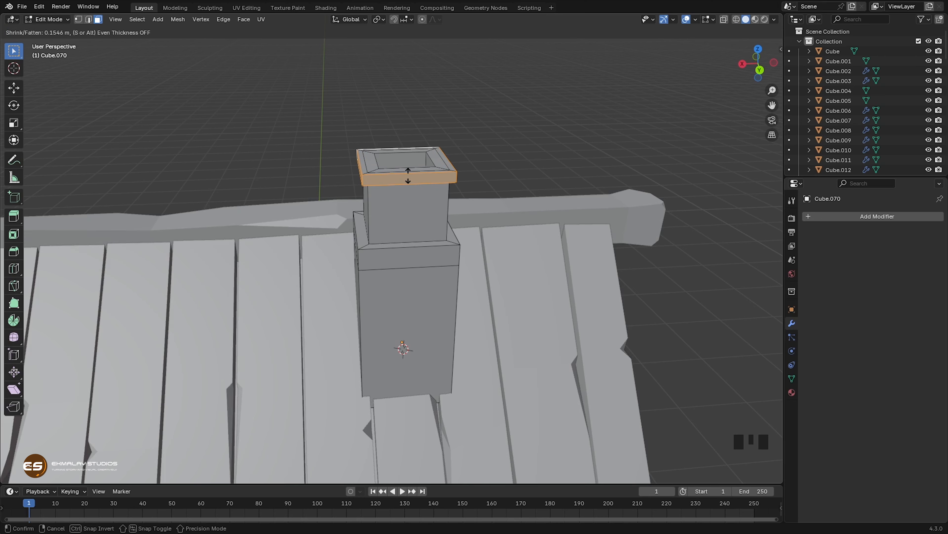
left_click(408, 176)
Step: Extrude the lower band's side faces outward along normals by 0.207 m and return to Object Mode
middle_click_drag(418, 244, 525, 269)
left_click(463, 233)
left_click(464, 231, "shift")
key("alt+e")
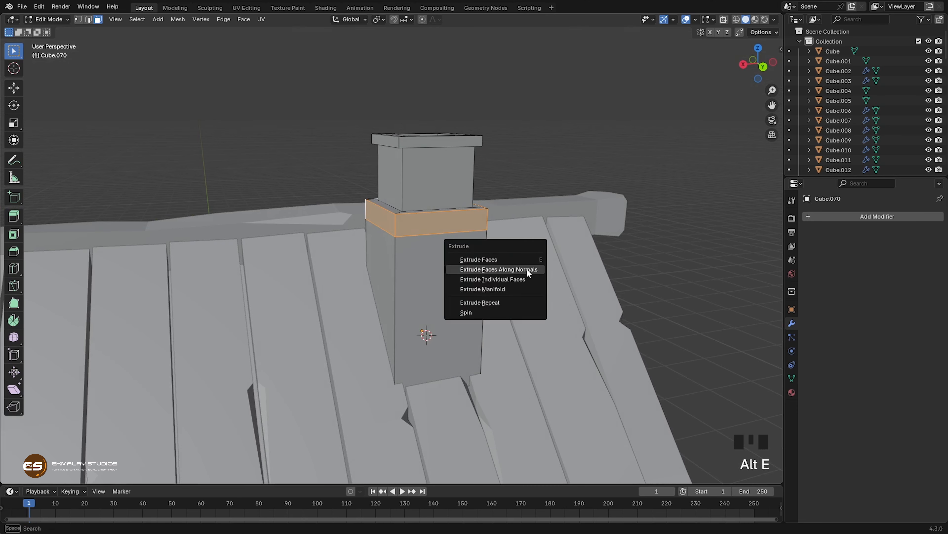
left_click(525, 270)
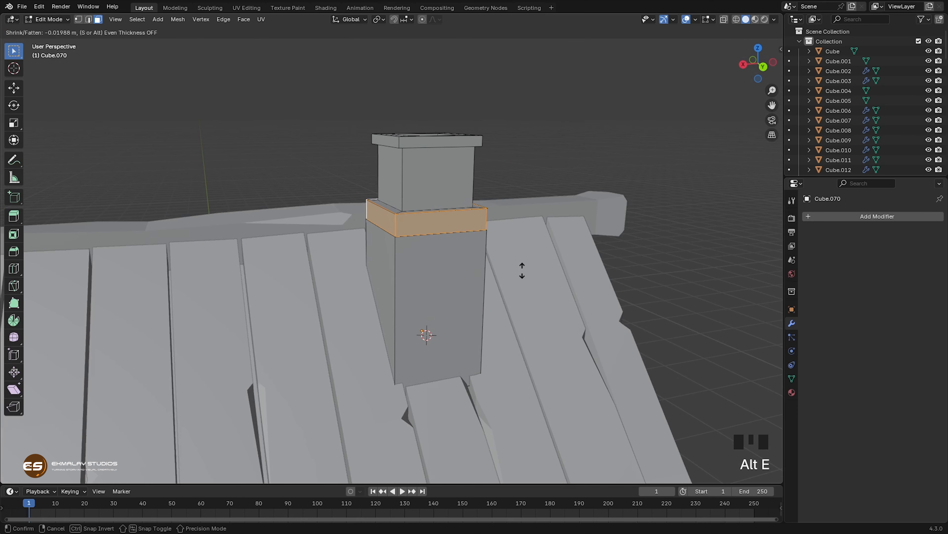
left_click(531, 243)
middle_click_drag(523, 261, 434, 288)
scroll(514, 328, "down", 3)
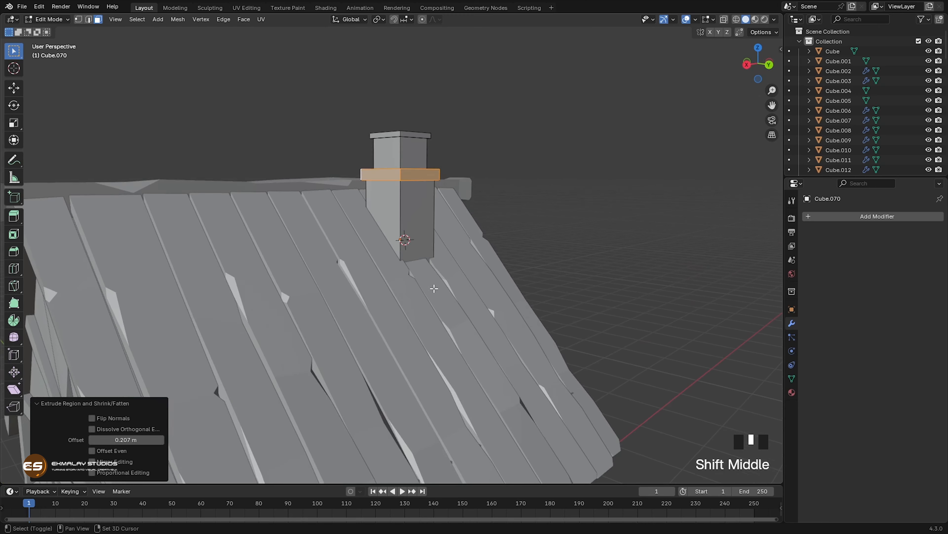
key("Tab")
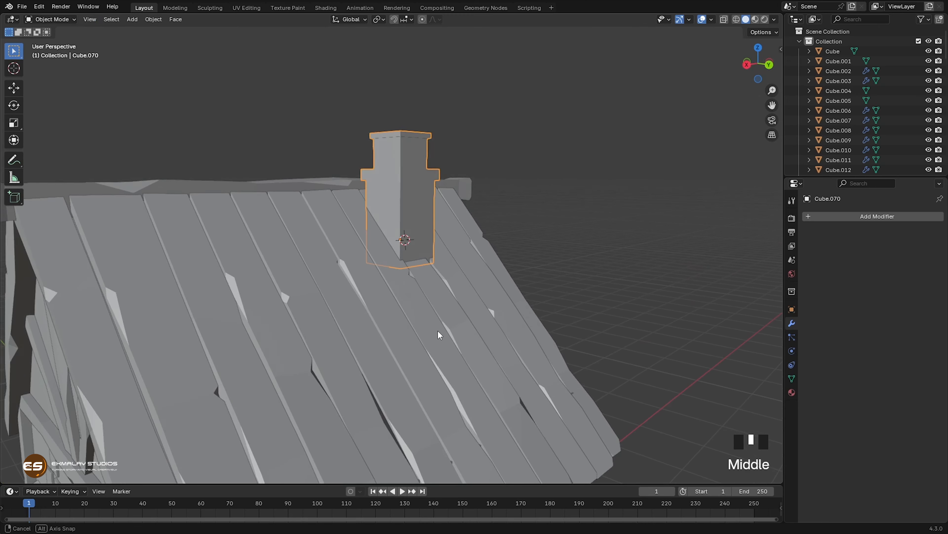
Step: Duplicate the two wall blocks under the roof's eave and move the copies up about 1.62 m along Z
middle_click_drag(437, 330, 317, 378)
scroll(437, 336, "down", 2)
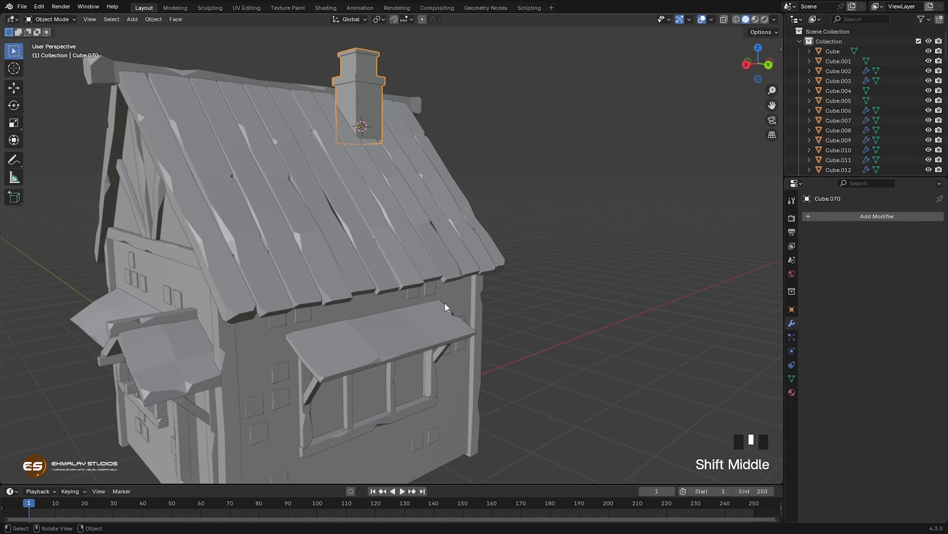
middle_click_drag(445, 302, 415, 276)
left_click(363, 288)
scroll(370, 304, "up", 4)
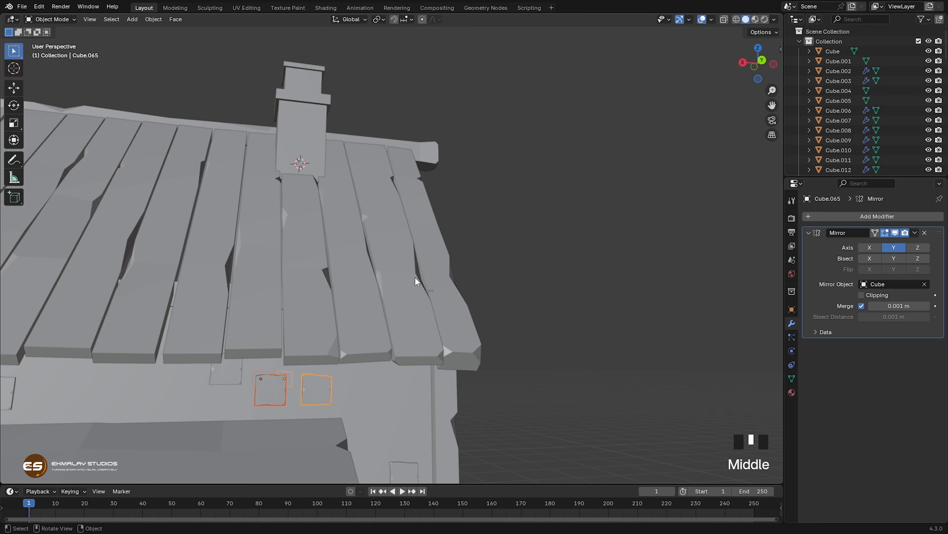
key("shift+d")
key("z")
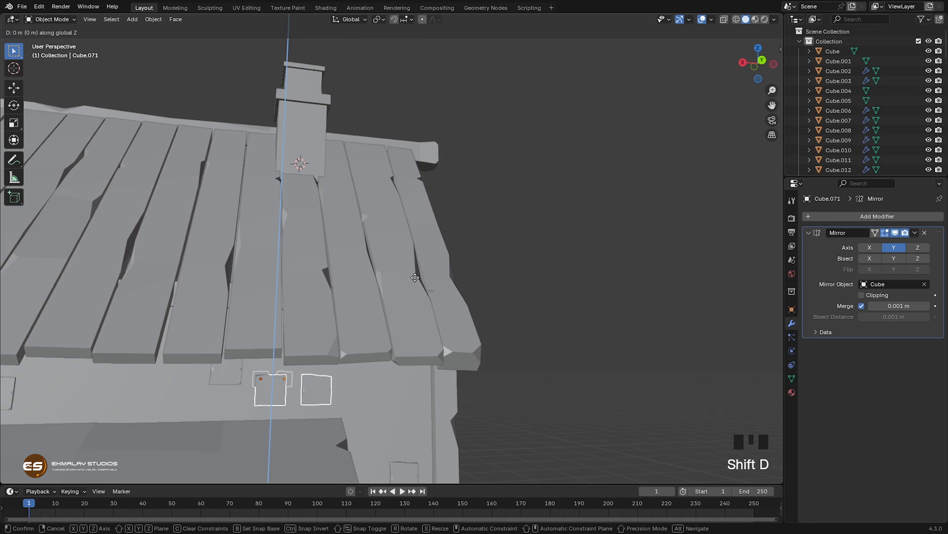
middle_click_drag(421, 133, 411, 253)
Step: Apply the Mirror modifier on both duplicated blocks
left_click(915, 233)
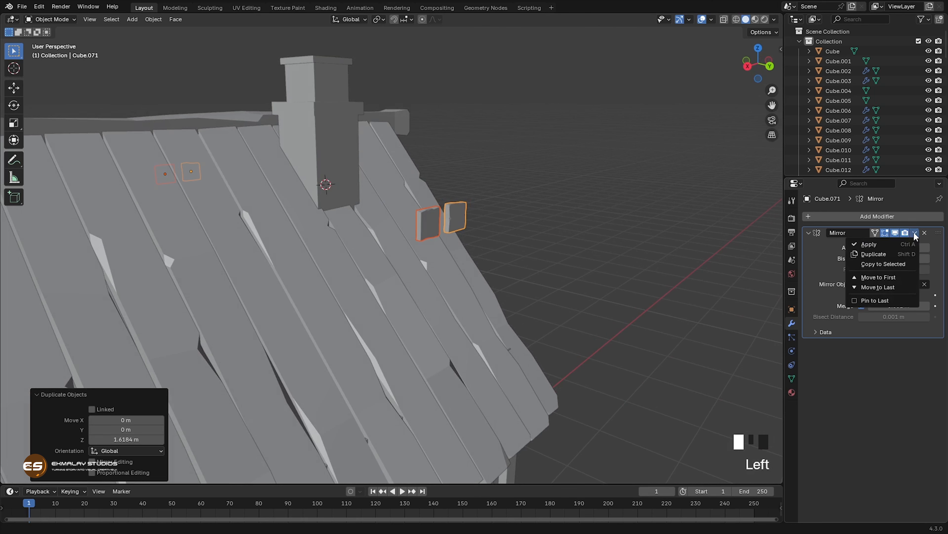
left_click(877, 246)
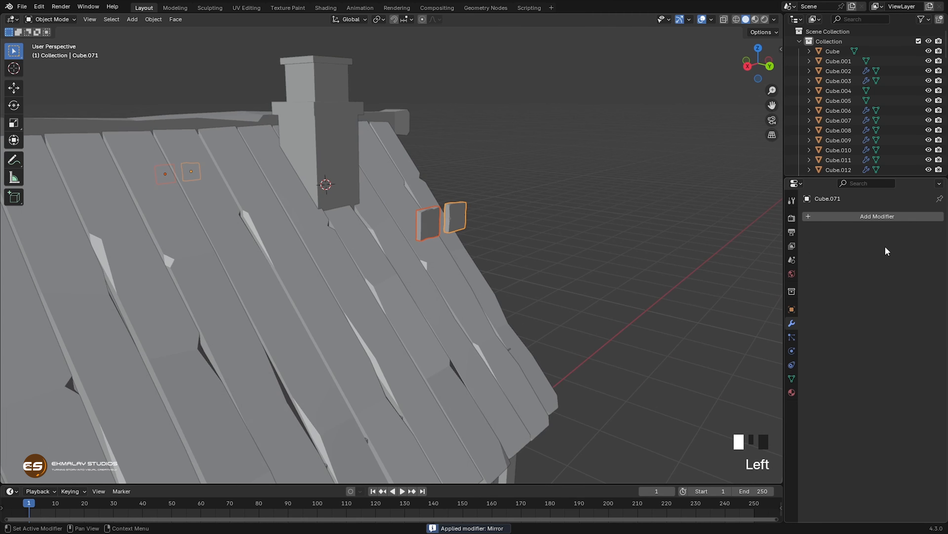
left_click(429, 232)
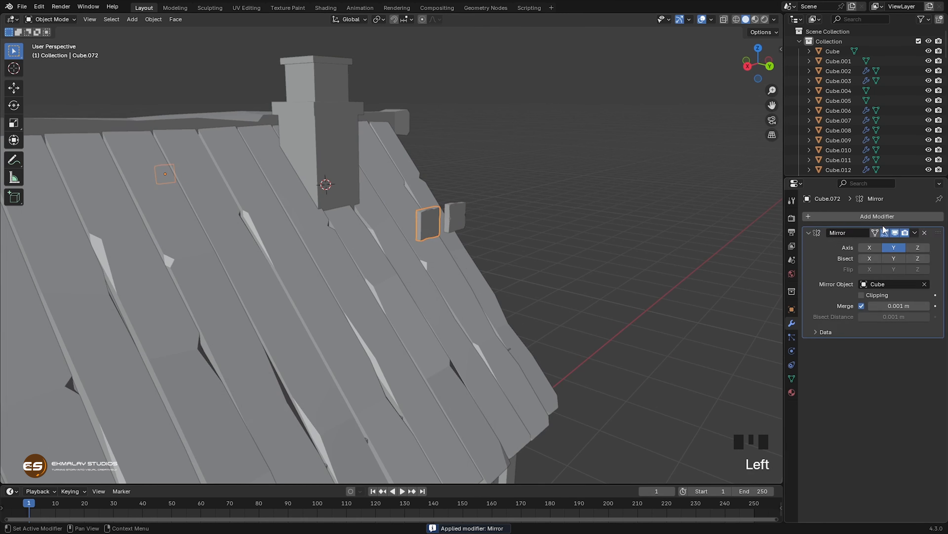
left_click(915, 233)
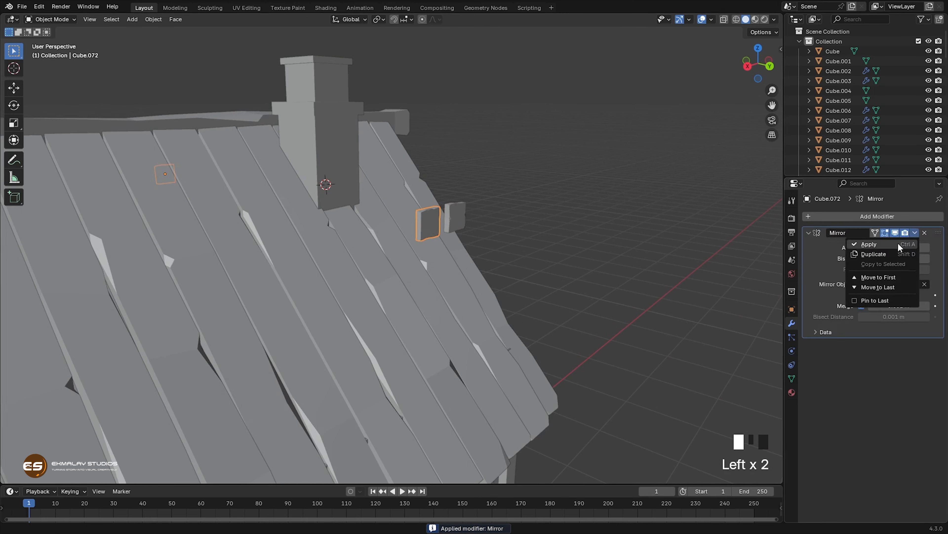
left_click(881, 247)
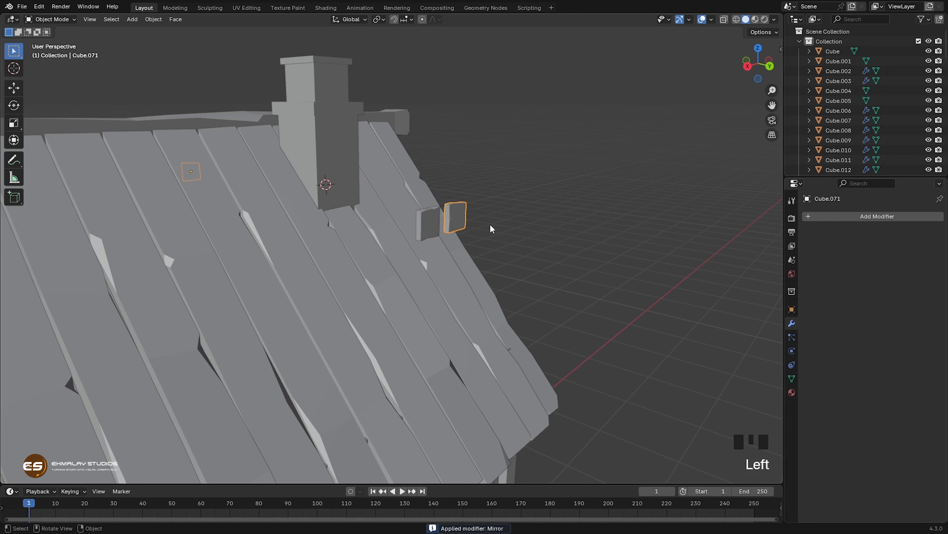
Step: Delete the faces of the first block's mirrored half on the far side of the roof
middle_click_drag(574, 292, 460, 324)
key("Tab")
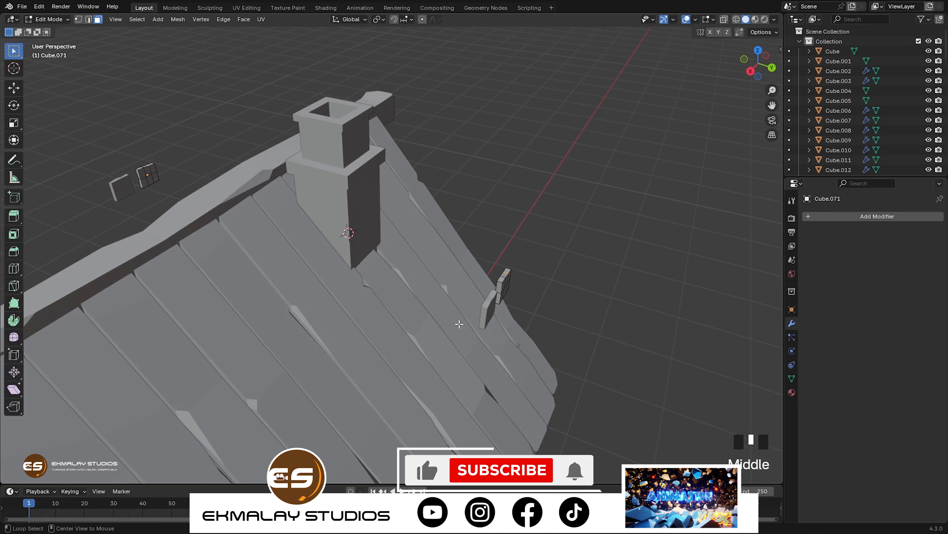
key("alt+z")
left_click_drag(113, 135, 183, 196)
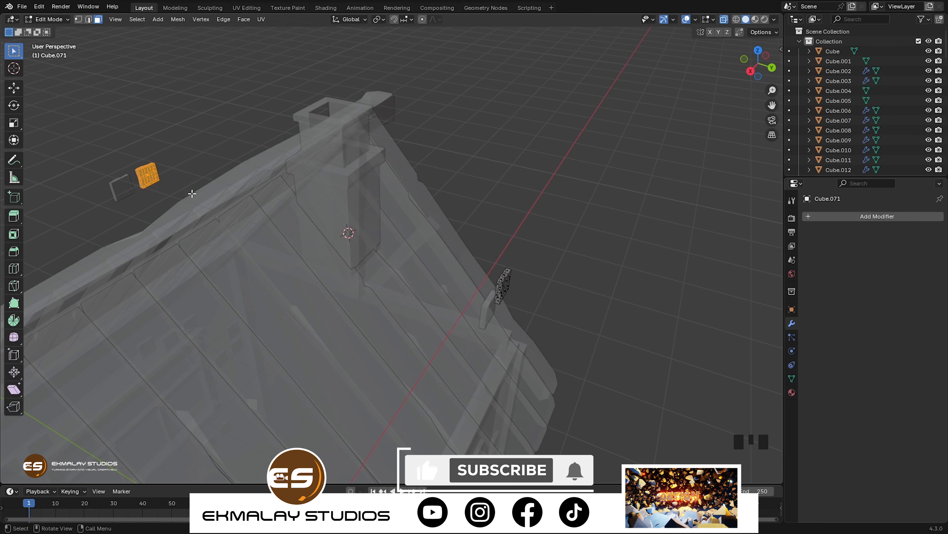
key("x")
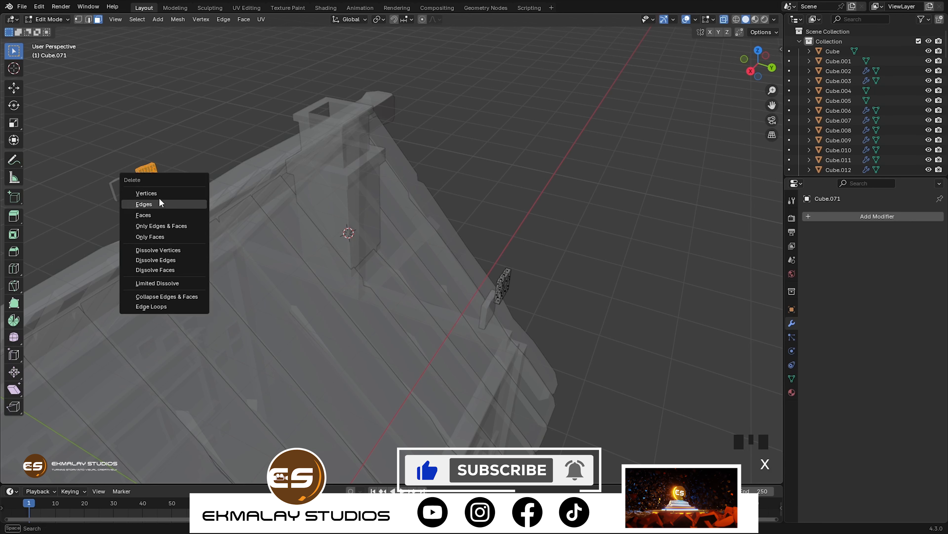
left_click(146, 215)
middle_click_drag(185, 234, 179, 234)
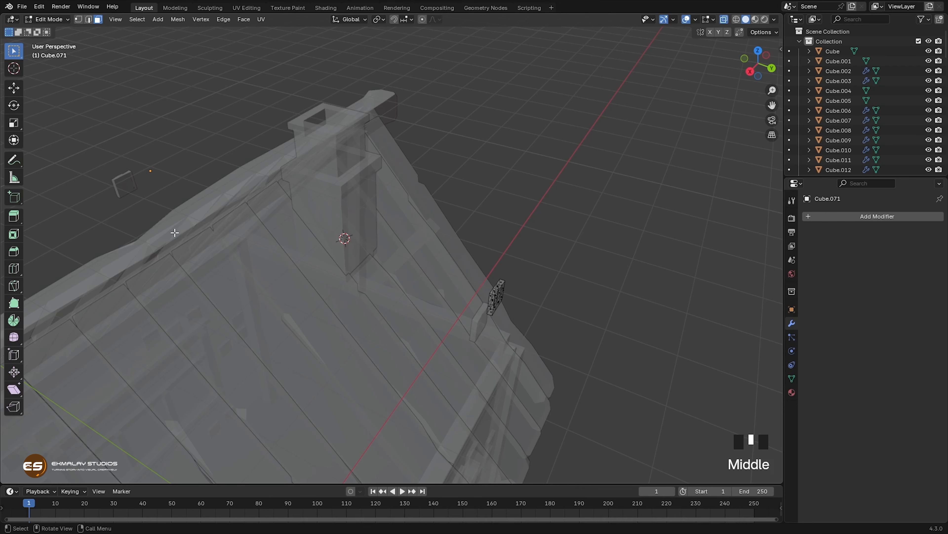
key("Tab")
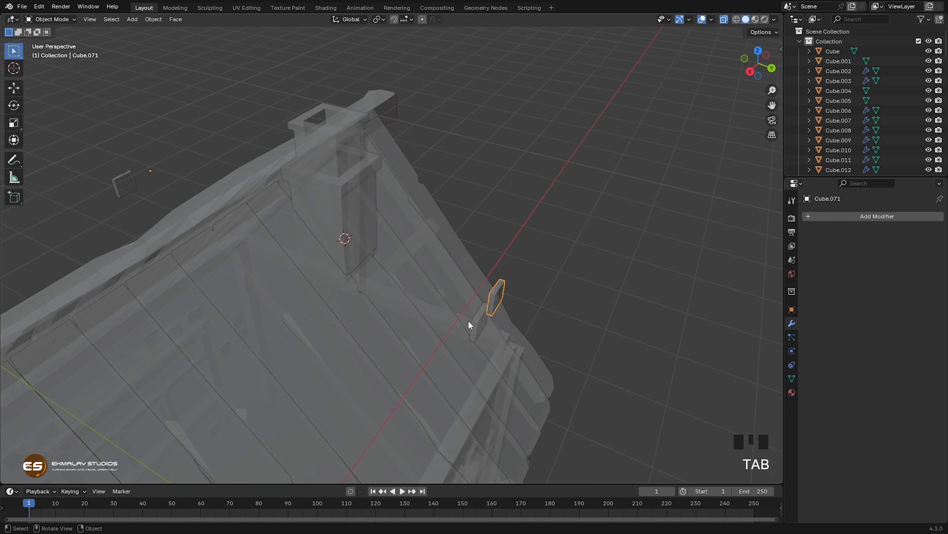
Step: Delete the faces of the second block's far-side mirrored half and return to solid display in Object Mode
key("Tab")
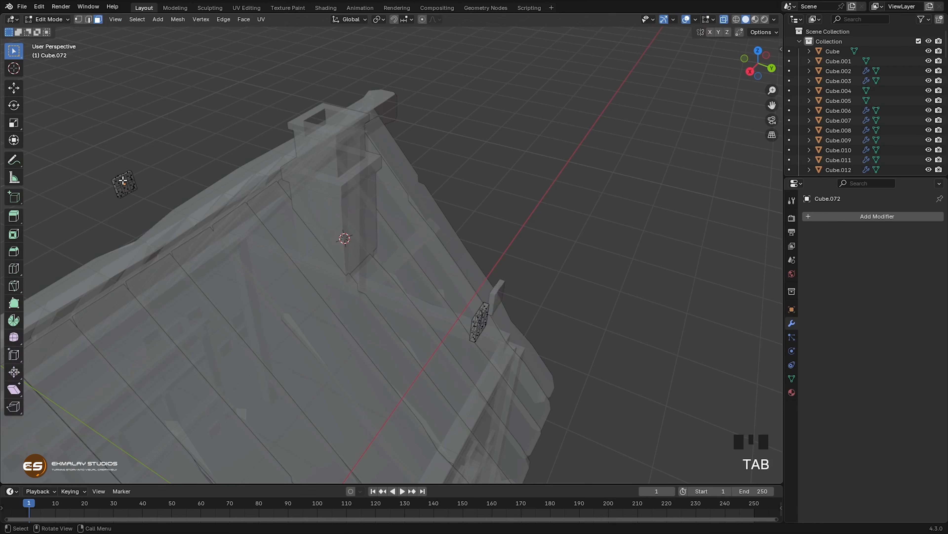
left_click_drag(86, 151, 157, 215)
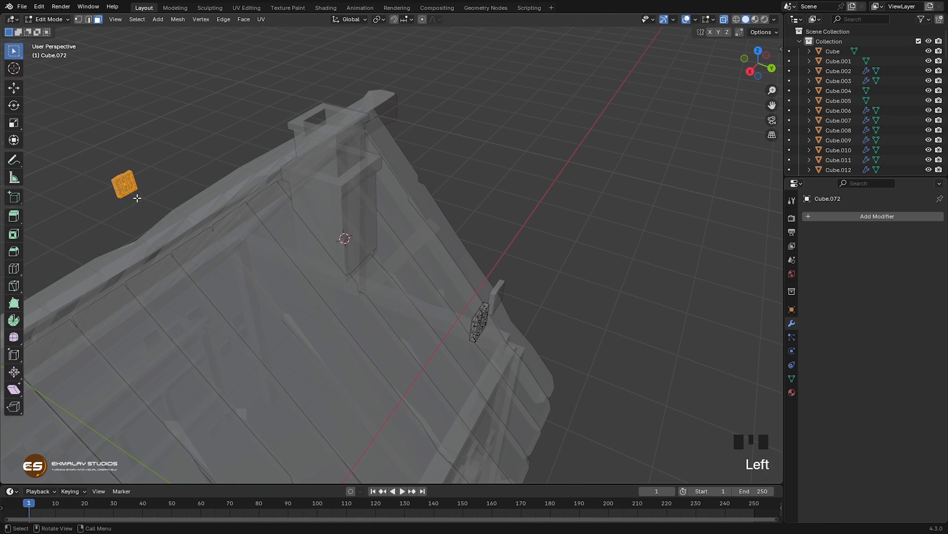
key("x")
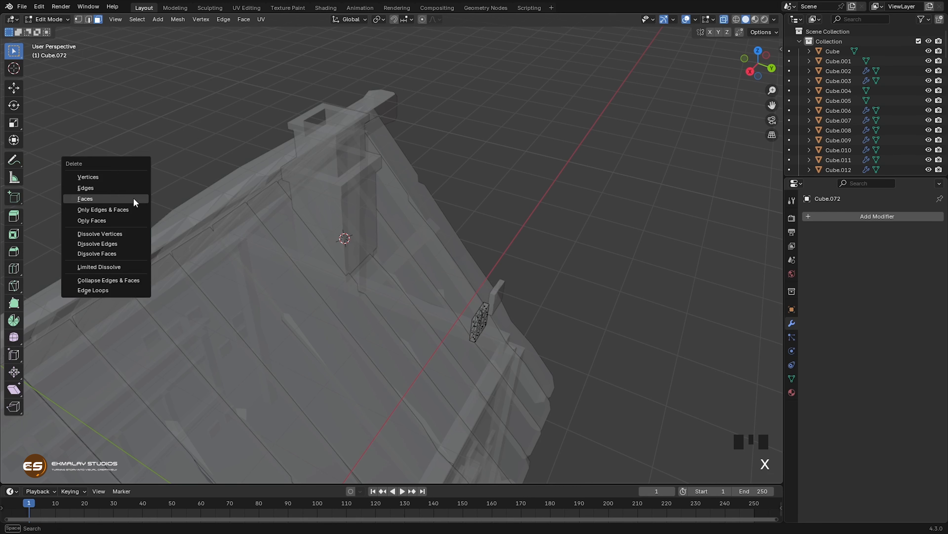
left_click(135, 203)
middle_click_drag(203, 255, 191, 257)
key("Tab")
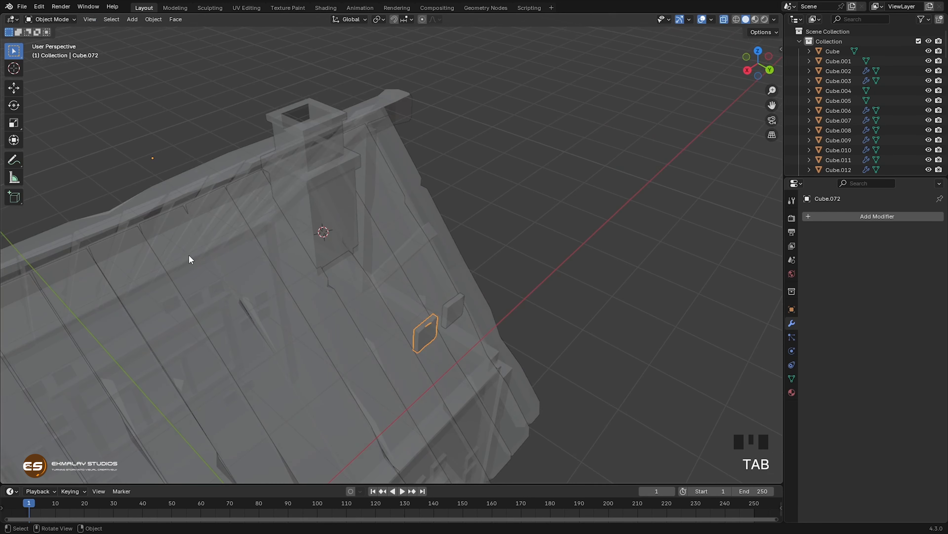
key("alt+z")
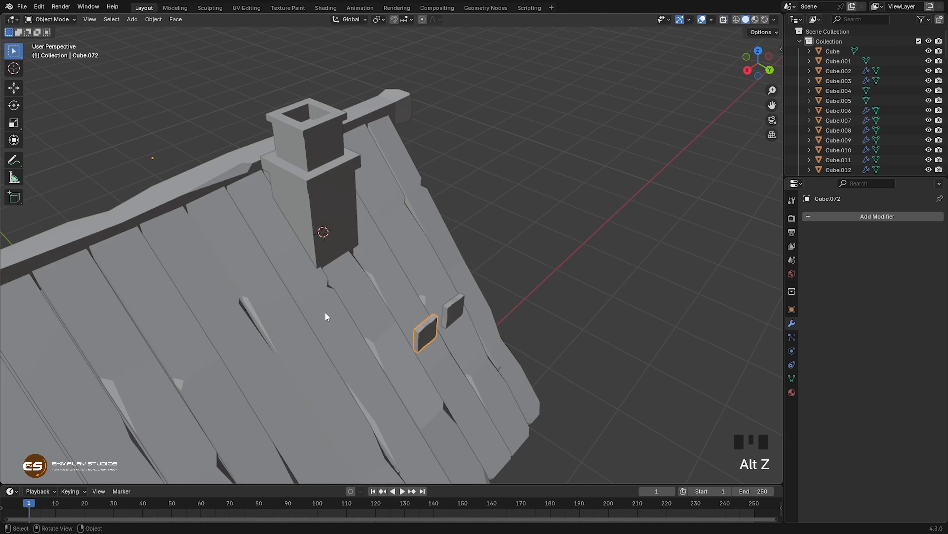
Step: Set the origins of both remaining blocks to their geometry
middle_click_drag(328, 313, 293, 297)
left_click(355, 265, "shift")
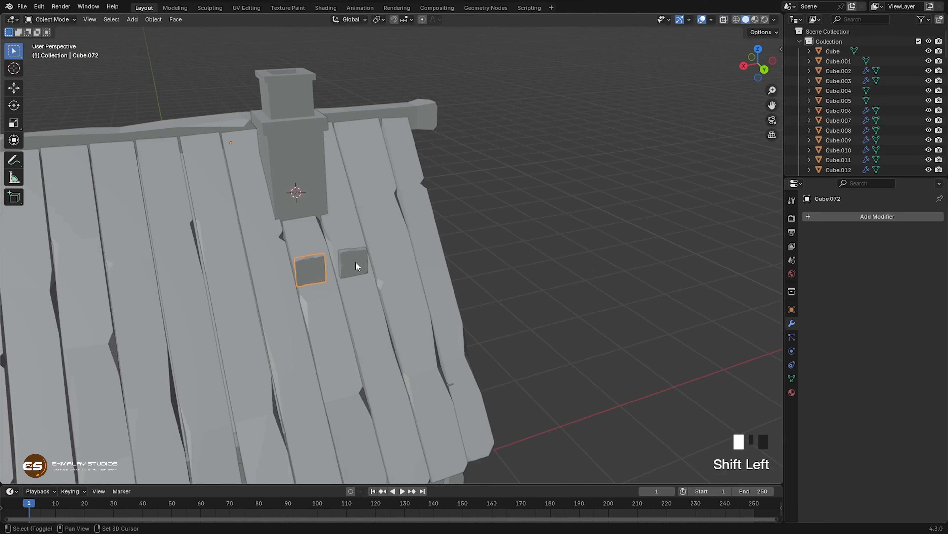
right_click(355, 262)
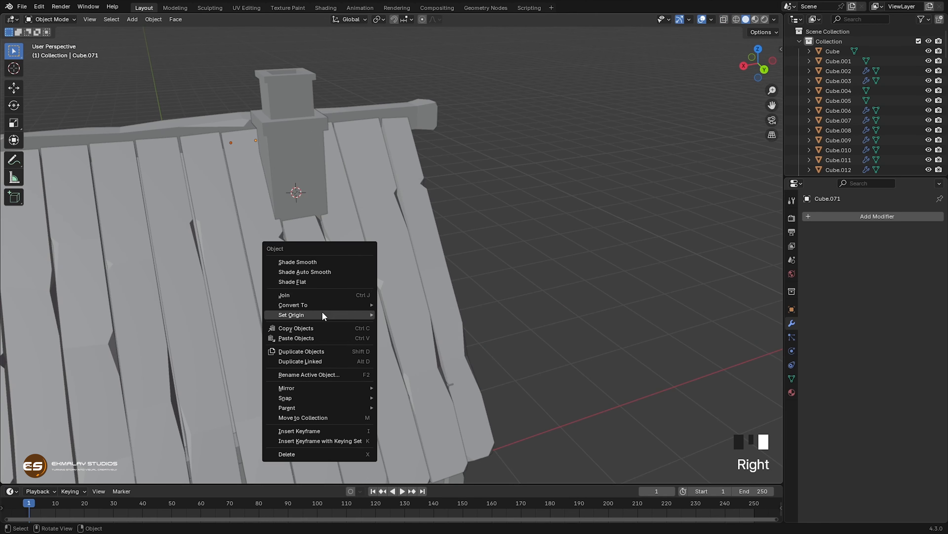
mouse_move(324, 314)
left_click(407, 323)
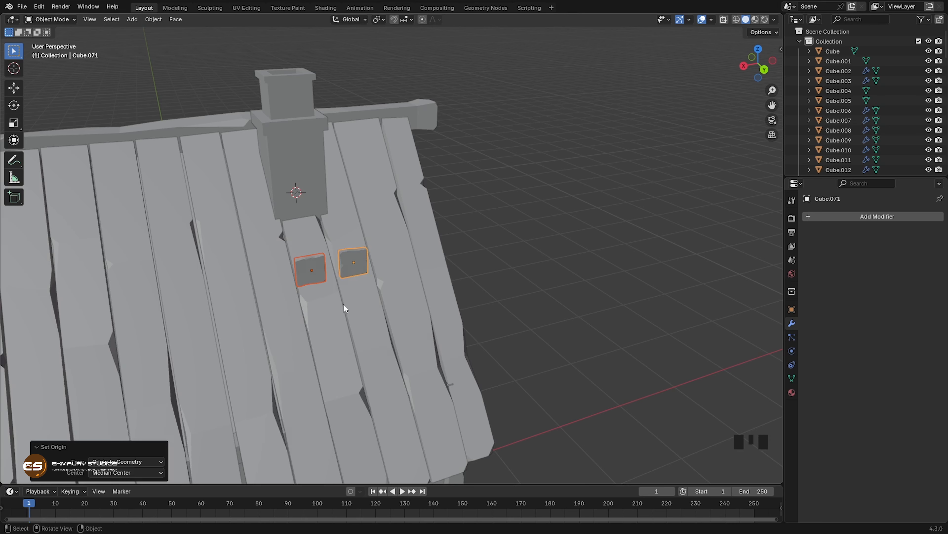
Step: Move both blocks about -0.93 m along Y to the chimney's front face, and shift them about -0.04 m along X
middle_click_drag(344, 306, 456, 274)
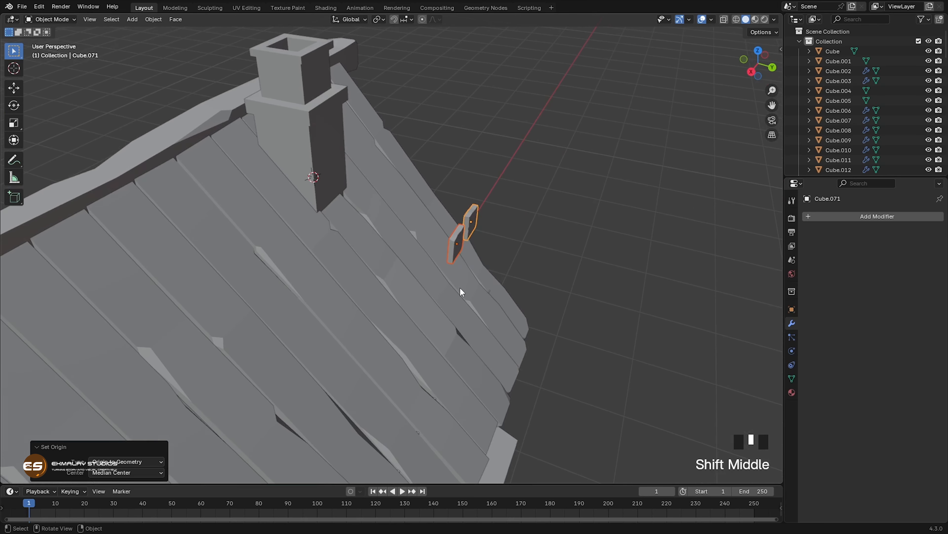
key("g")
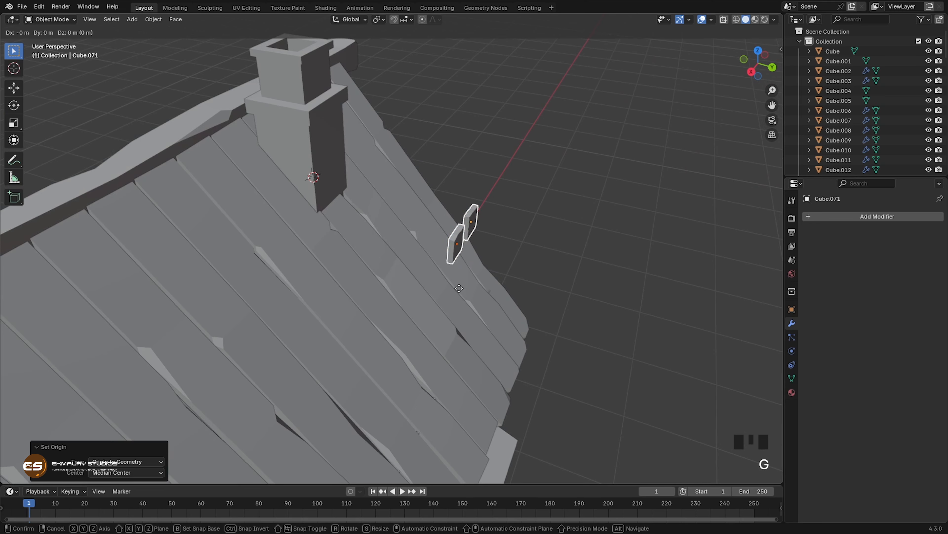
key("y")
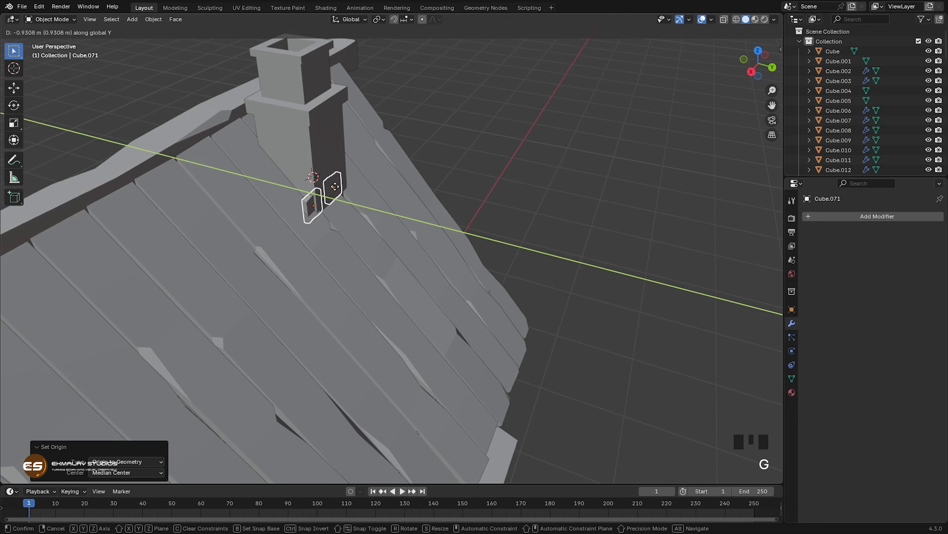
left_click(337, 191)
middle_click_drag(357, 243, 276, 224)
key("g")
key("x")
left_click(295, 221)
Step: Scale down the blocks on the chimney and arrange them higher on its front face along Z
scroll(460, 293, "up", 5)
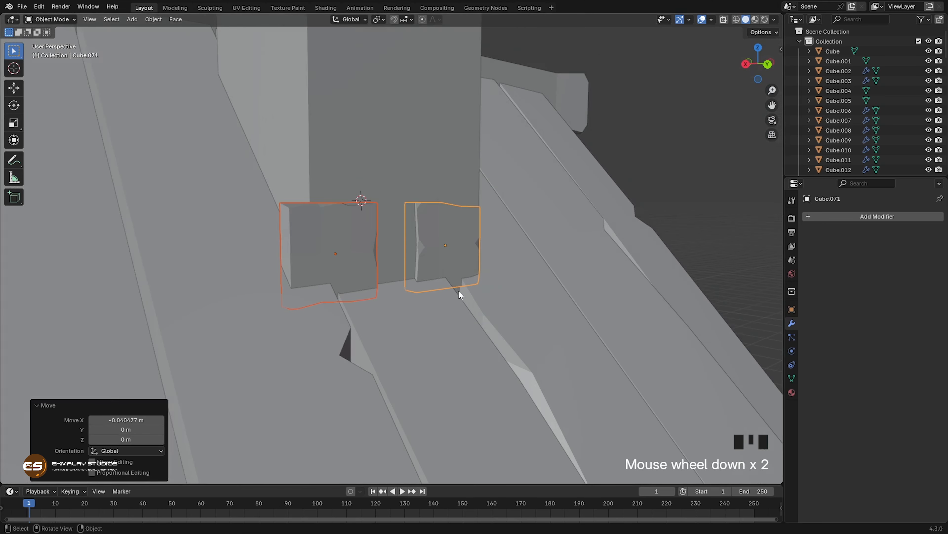
key("s")
mouse_move(407, 308)
middle_mouse_down()
mouse_move(435, 324)
mouse_move(417, 323)
middle_mouse_up()
key("g")
Step: Duplicate front-face blocks upward along Z to add two more, and offset the topmost copy sideways along X
key("g")
key("z")
left_click(423, 191)
key("shift+d")
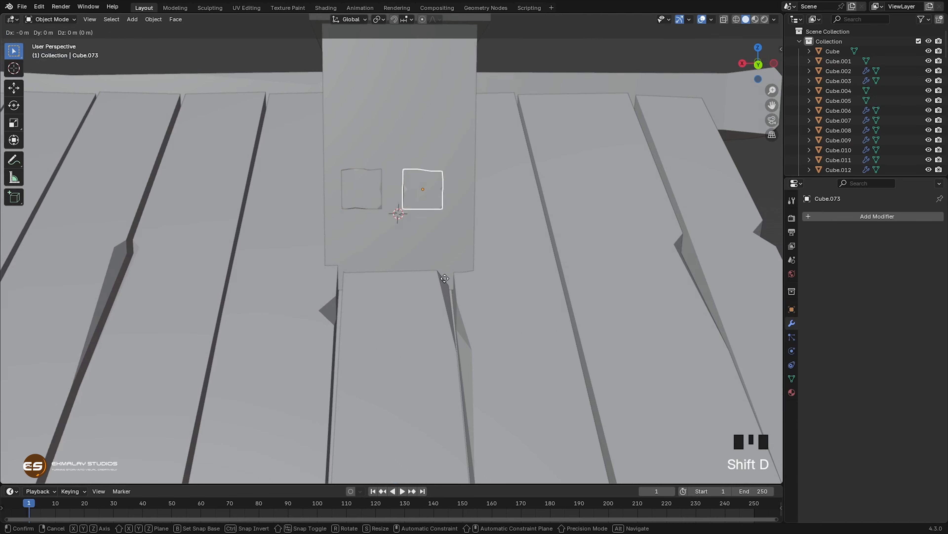
key("z")
middle_click_drag(372, 197, 363, 246, "shift")
key("shift+d")
key("z")
left_click(396, 202)
key("g")
key("x")
left_click(418, 307)
Step: Rotate the topmost front block 90° about the Y axis
key("r")
key("y")
key("9")
key("0")
key("Return")
middle_click_drag(448, 332, 486, 345)
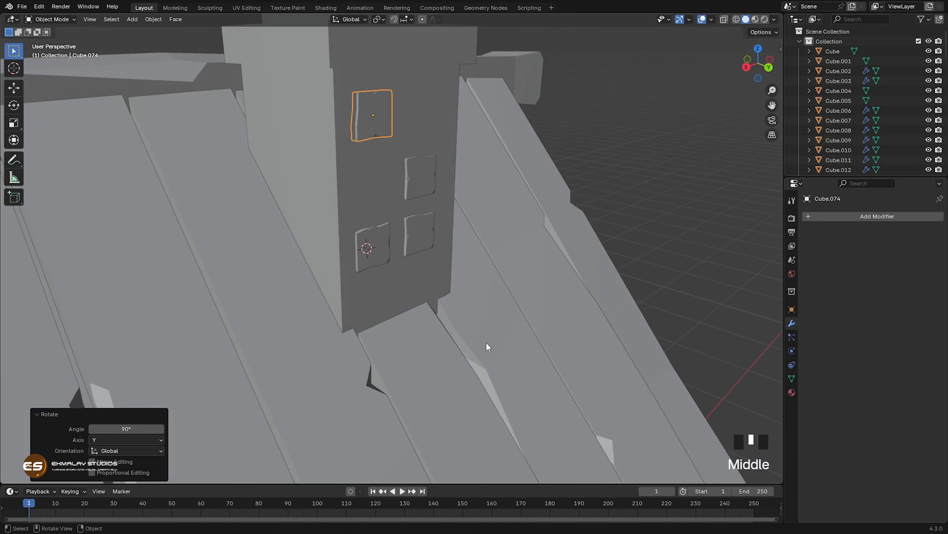
Step: Duplicate the two upper front blocks and rotate the copies 90° about the Z axis
scroll(486, 345, "down", 4)
left_click(407, 210, "shift")
key("shift+d")
key("r")
key("z")
right_click(438, 287)
key("r")
key("z")
key("9")
key("0")
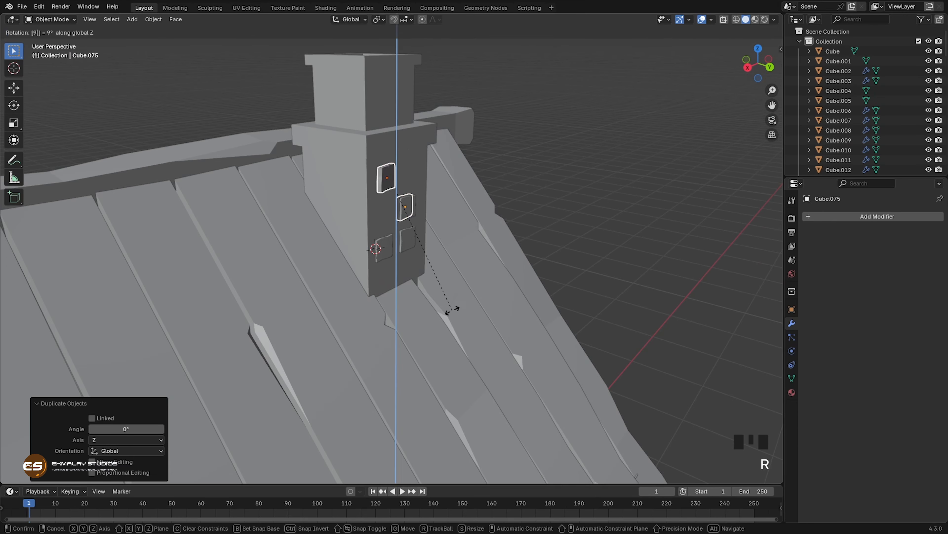
key("Return")
Step: Move the rotated pair along X and Y to seat it on the chimney's side face, finishing with about 0.027 m along X
scroll(441, 289, "up", 3)
middle_click_drag(437, 282, 317, 325)
middle_click_drag(317, 325, 351, 334)
key("g")
key("x")
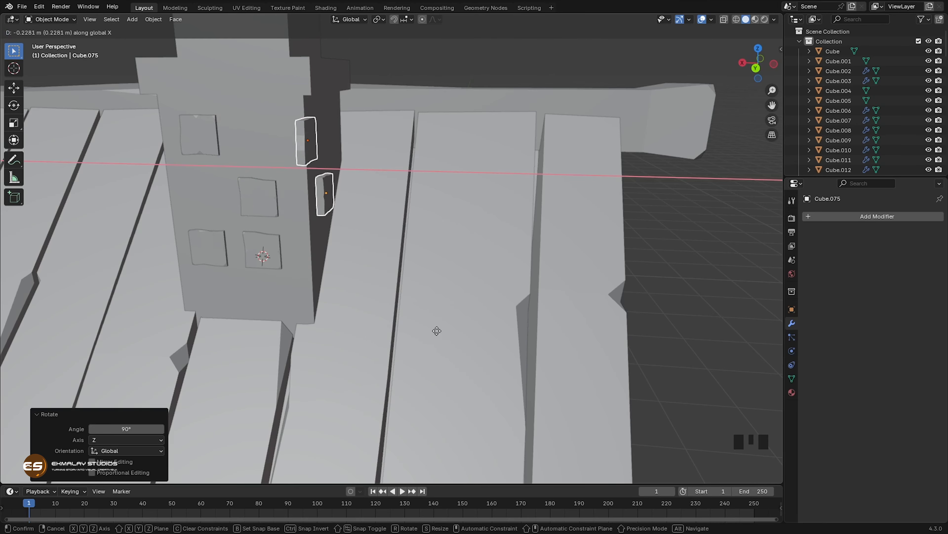
left_click(437, 331)
key("g")
middle_click_drag(438, 332, 508, 343)
key("y")
left_click(454, 340)
key("g")
key("x")
left_click(455, 352)
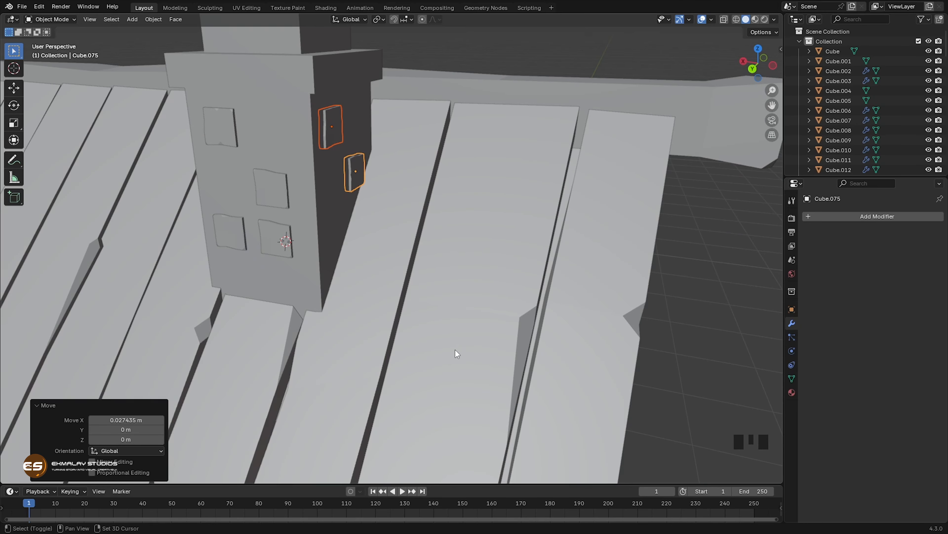
Step: Duplicate the side pair along X to the chimney's opposite side, rotate it 180° about Z, and seat it against the face
key("shift+d")
key("x")
left_click(325, 331)
middle_click_drag(325, 330, 519, 314)
key("r")
key("z")
key("1")
key("8")
key("0")
key("Return")
key("g")
key("x")
left_click(487, 321)
Step: Duplicate the lower block on the chimney's side face straight up along Z
left_click(379, 209)
key("shift+d")
key("z")
left_click(430, 271)
Step: Rotate the new side-face block 90° about the X axis twice
key("r")
key("x")
key("9")
key("0")
key("Return")
key("r")
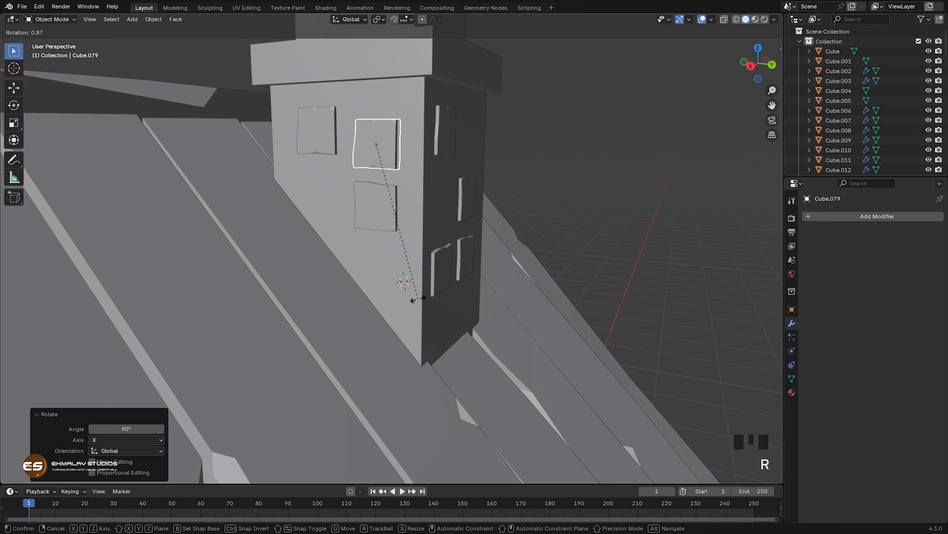
key("x")
key("9")
key("0")
key("Return")
Step: Duplicate the two upper side blocks about 0.313 m up along Z onto the chimney's narrower section and scale the copies
middle_click_drag(405, 309, 423, 275)
key("shift+d")
key("z")
left_click(447, 285)
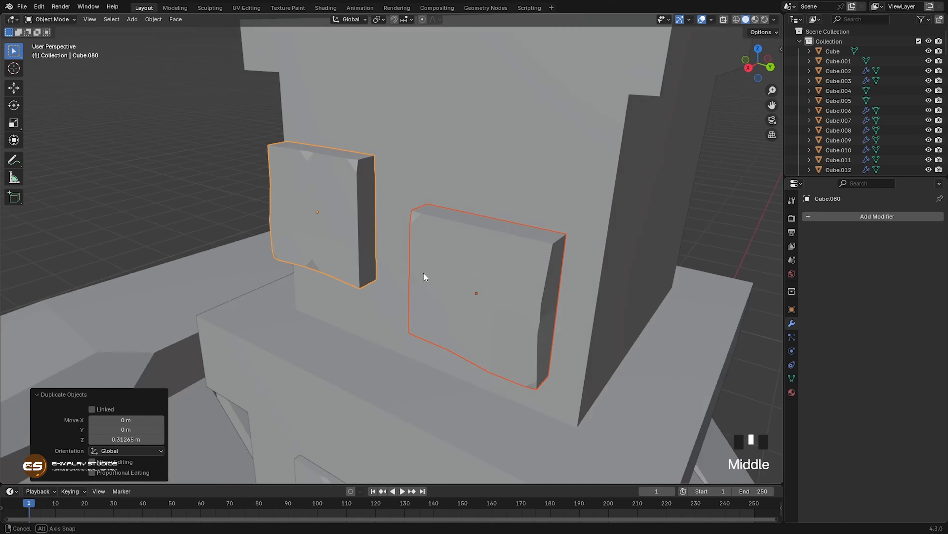
key("s")
left_click(477, 328)
Step: Move the upper-section blocks about -0.039 m along X to seat them against the chimney
key("g")
key("x")
middle_click_drag(477, 329, 401, 313)
left_click(368, 364)
Step: Deselect everything and examine the whole house with its block-detailed chimney
scroll(429, 380, "down", 8)
scroll(429, 359, "down", 3)
middle_click_drag(428, 358, 385, 324, "shift")
scroll(417, 351, "down", 1)
mouse_move(417, 351)
middle_mouse_down("shift")
mouse_move(380, 348)
mouse_move(404, 350)
middle_mouse_up("shift")
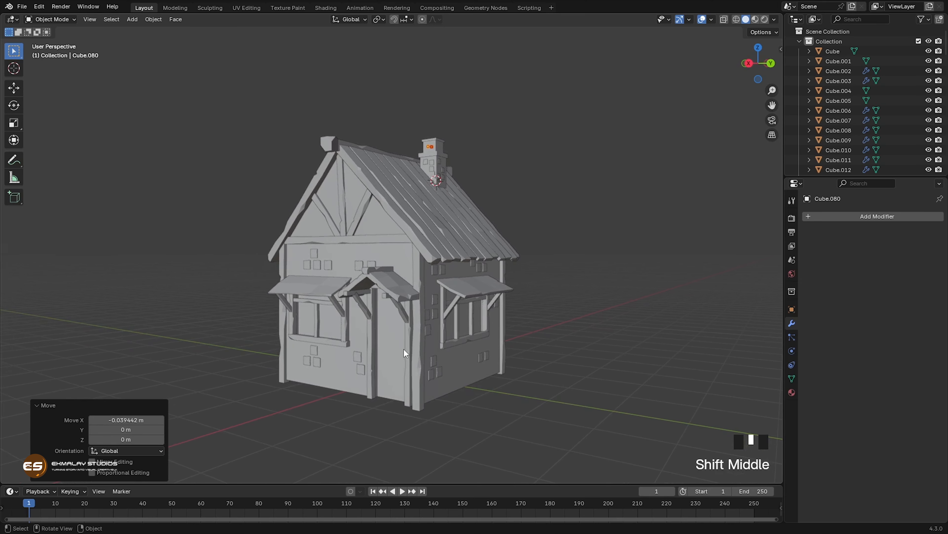
left_click(524, 374)
middle_click_drag(467, 366, 450, 358, "shift")
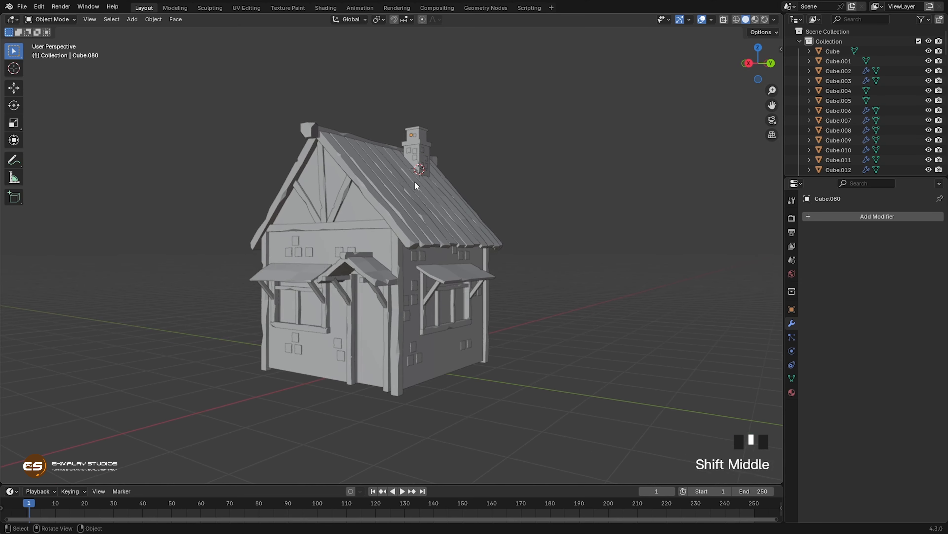
middle_click_drag(459, 374, 452, 378, "shift")
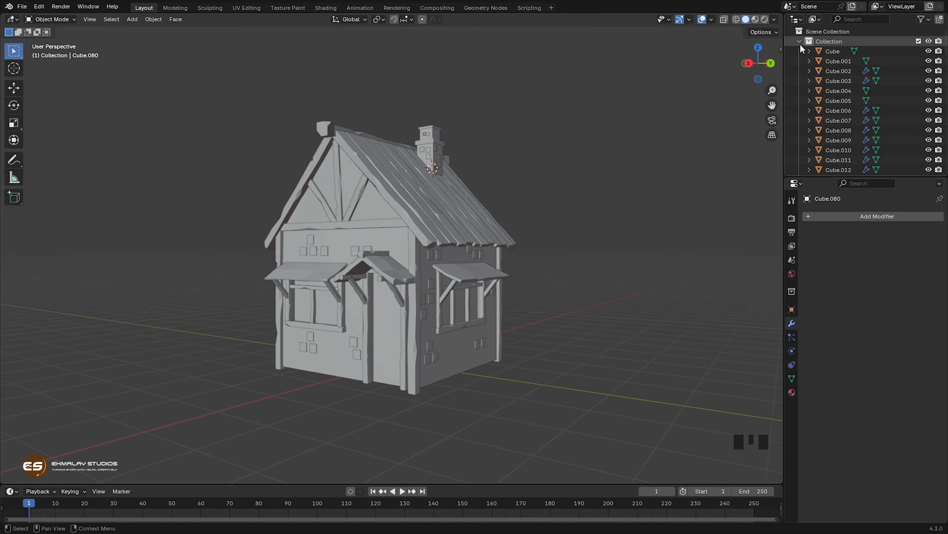
Step: Move all the house objects into a new collection named House and collapse that collection in the scene hierarchy
scroll(847, 91, "down", 20)
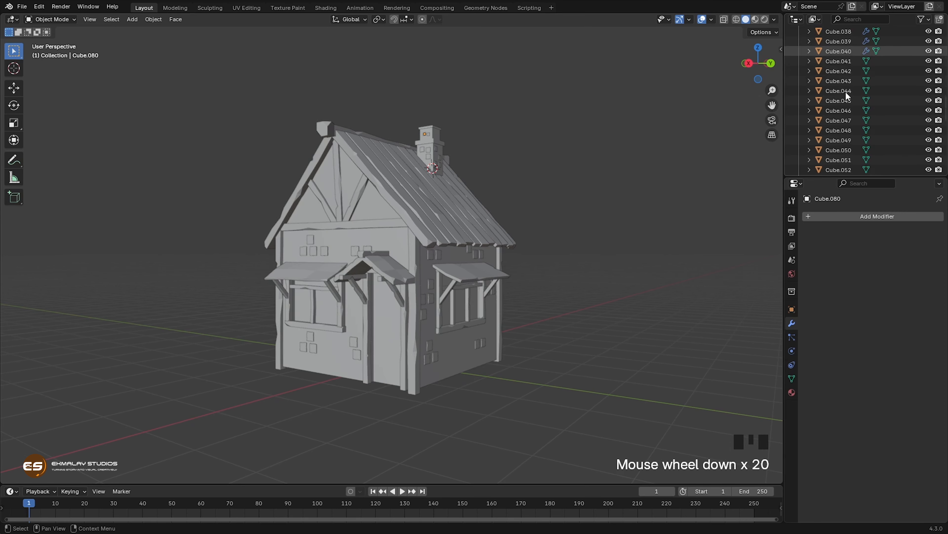
scroll(846, 95, "down", 10)
scroll(846, 96, "up", 20)
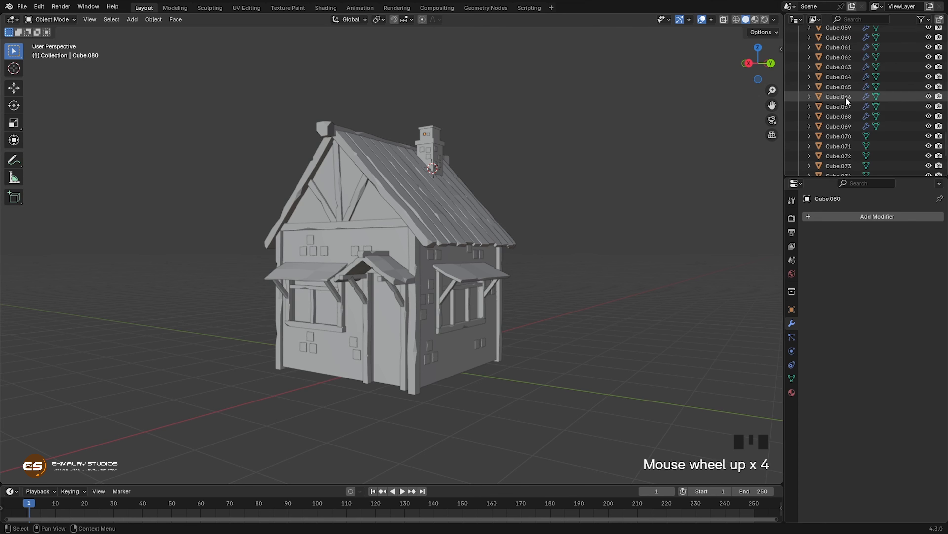
scroll(846, 100, "up", 16)
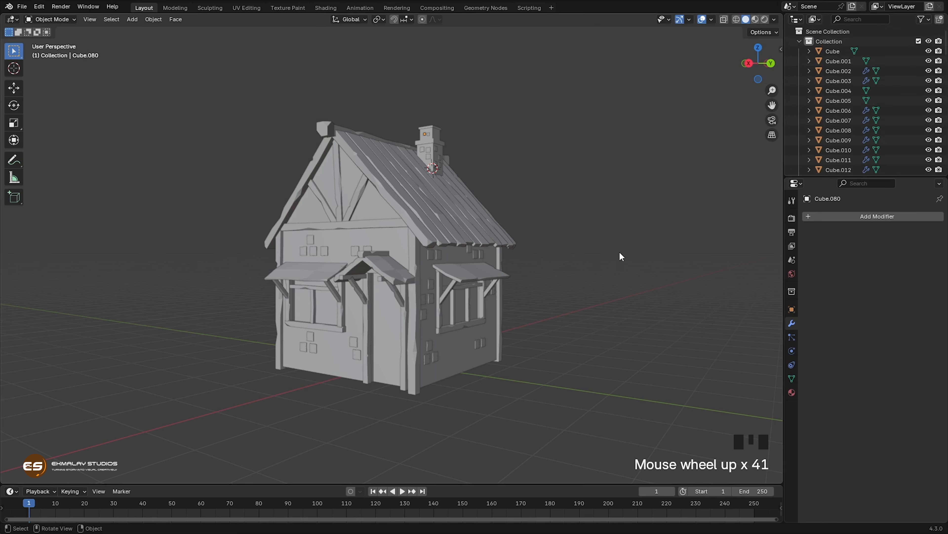
middle_click_drag(560, 298, 544, 298, "shift")
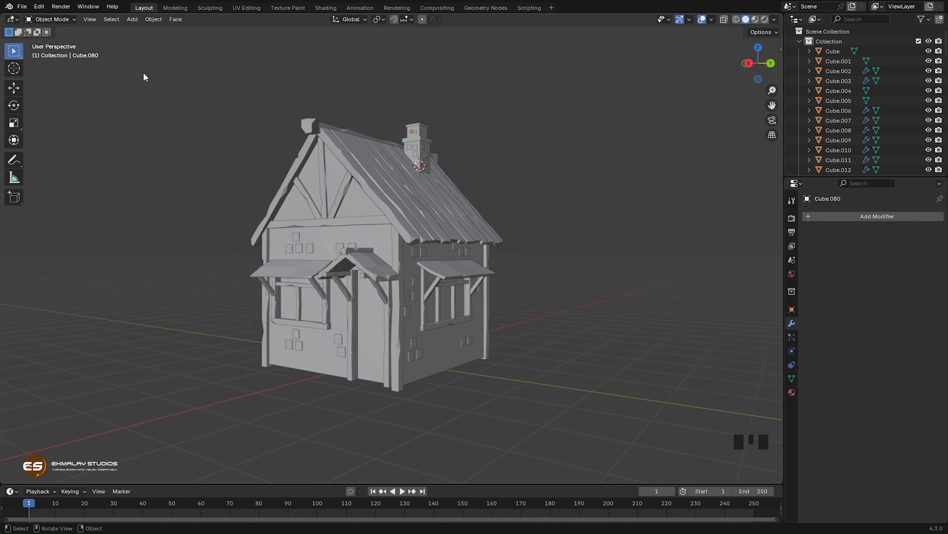
left_click_drag(144, 73, 656, 432)
middle_click_drag(332, 297, 365, 274)
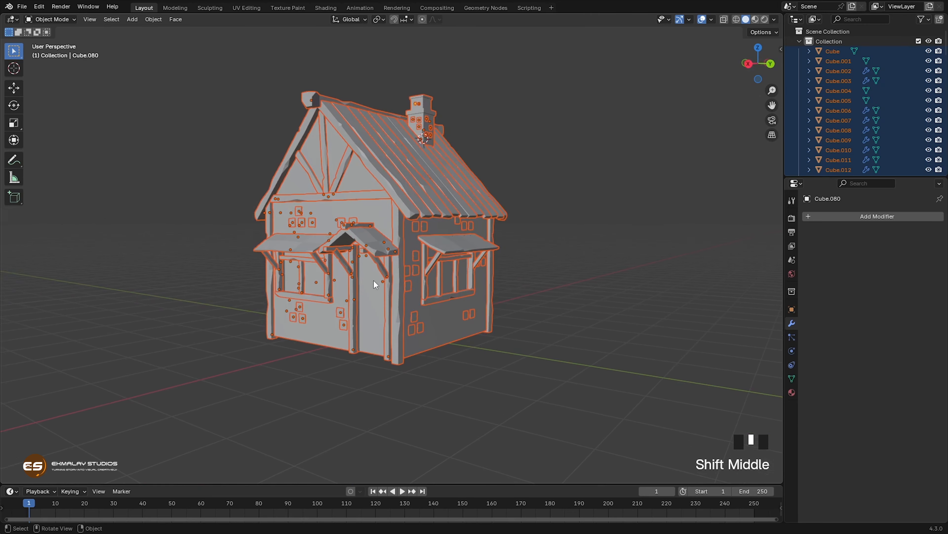
key("m")
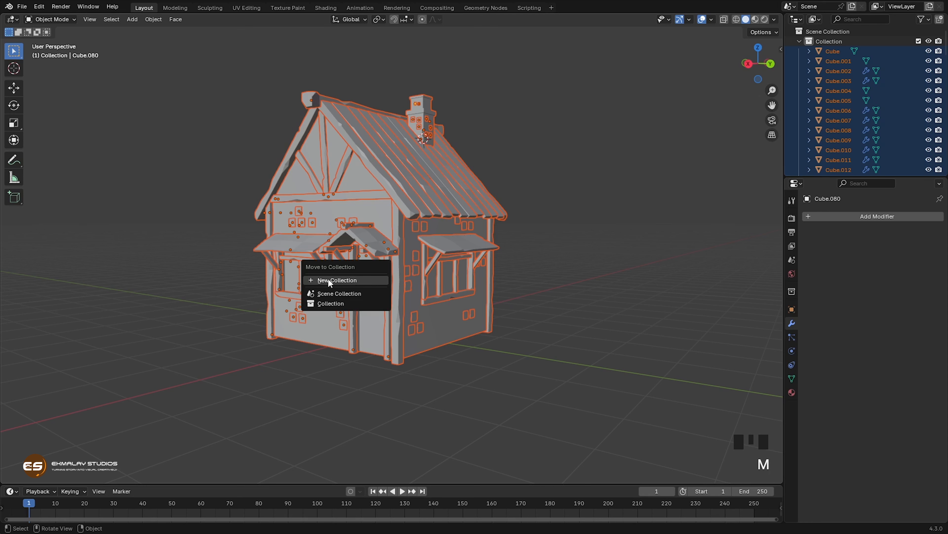
left_click(336, 280)
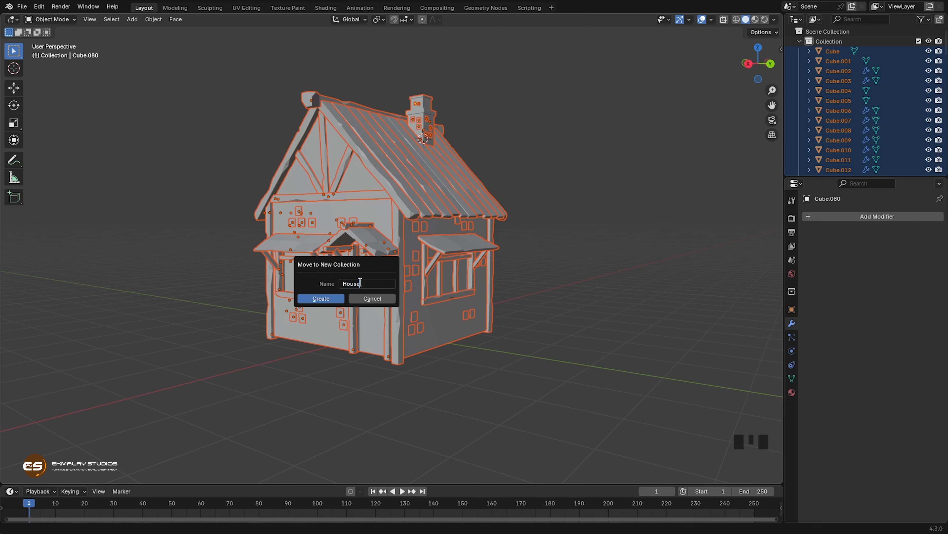
left_click(324, 298)
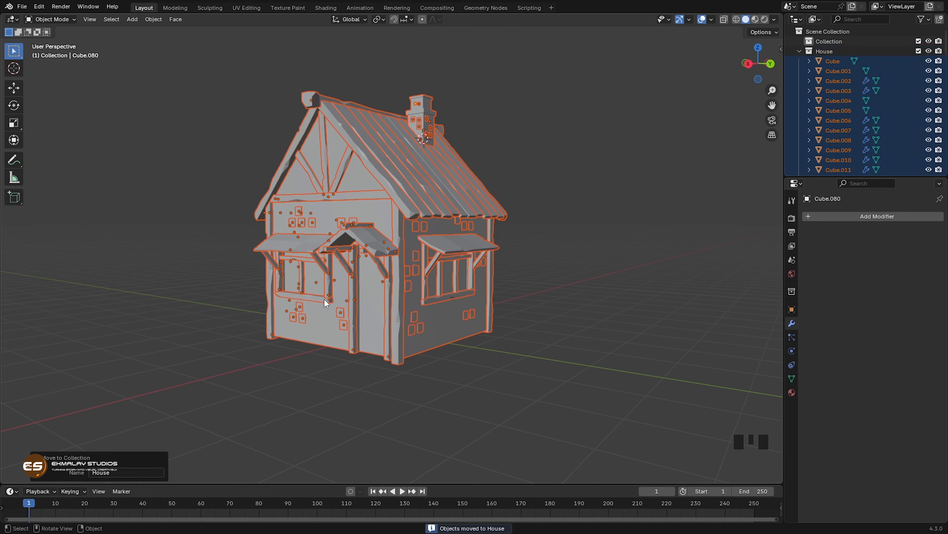
left_click(579, 230)
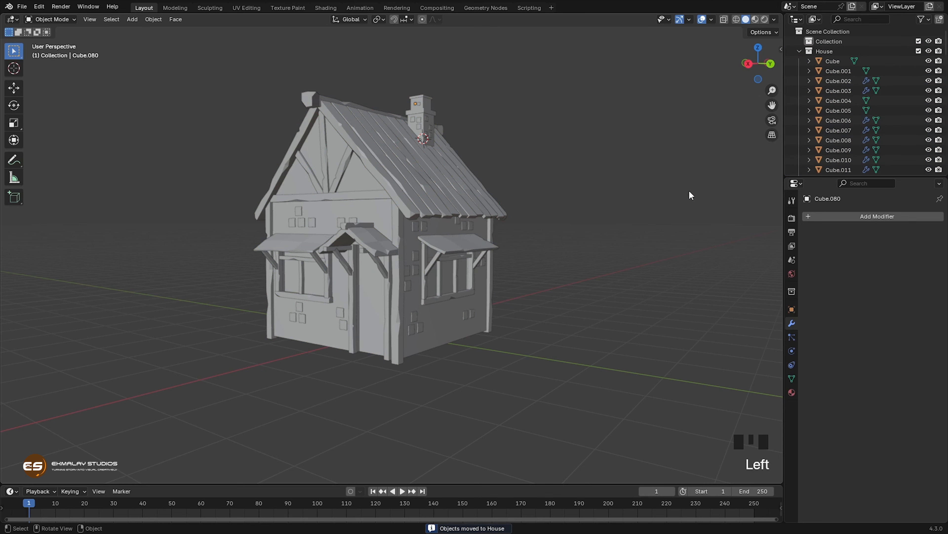
left_click(798, 52)
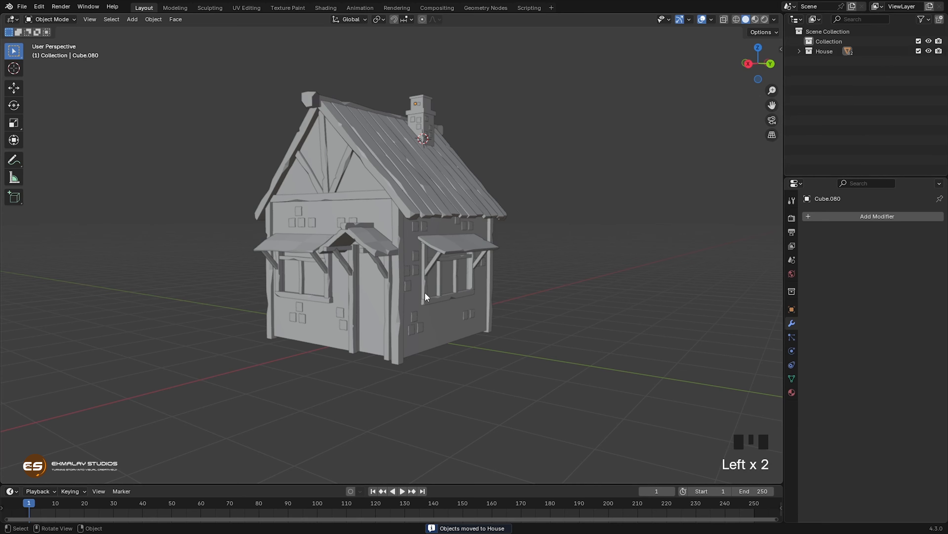
Step: Check the House collection by hiding it and showing it again, and examine the house's front and both side walls
middle_click_drag(415, 278, 411, 298, "shift")
scroll(358, 321, "down", 1, "shift")
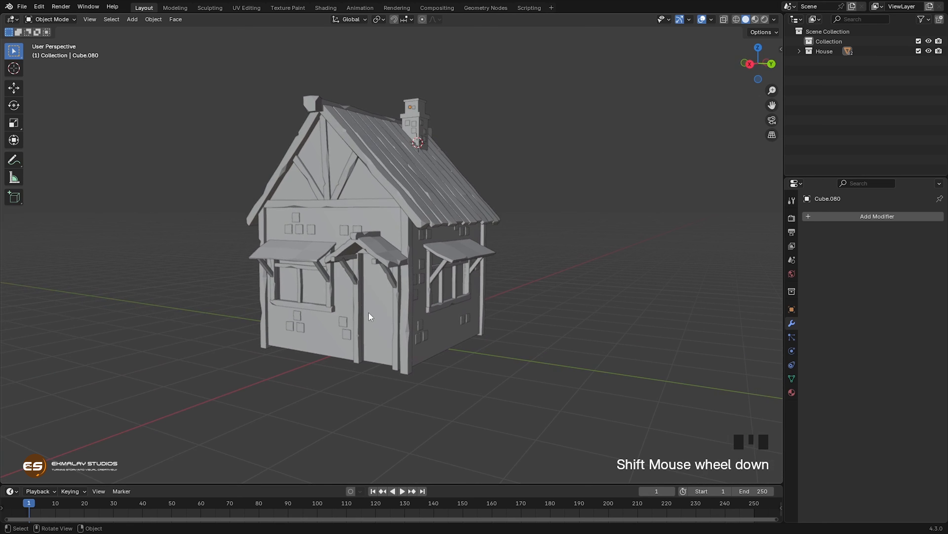
left_click(929, 52)
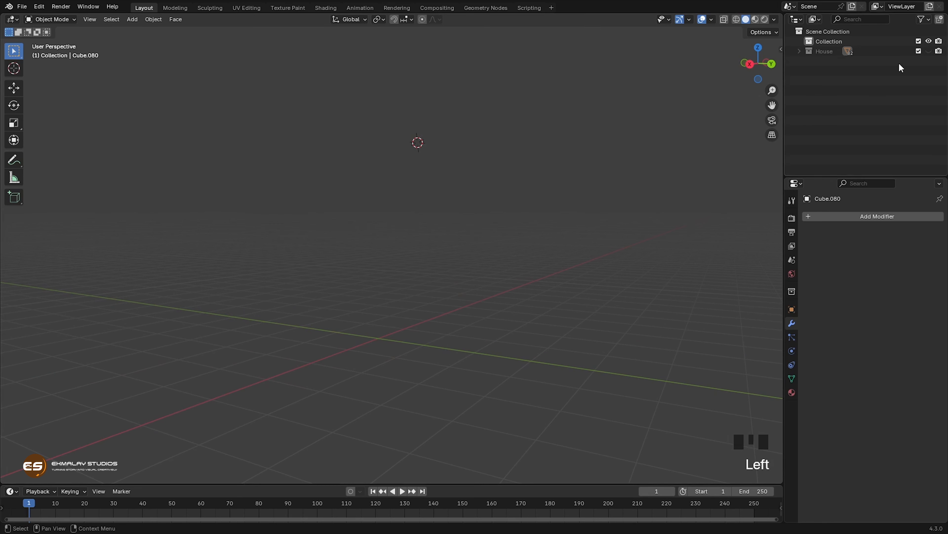
left_click(929, 52)
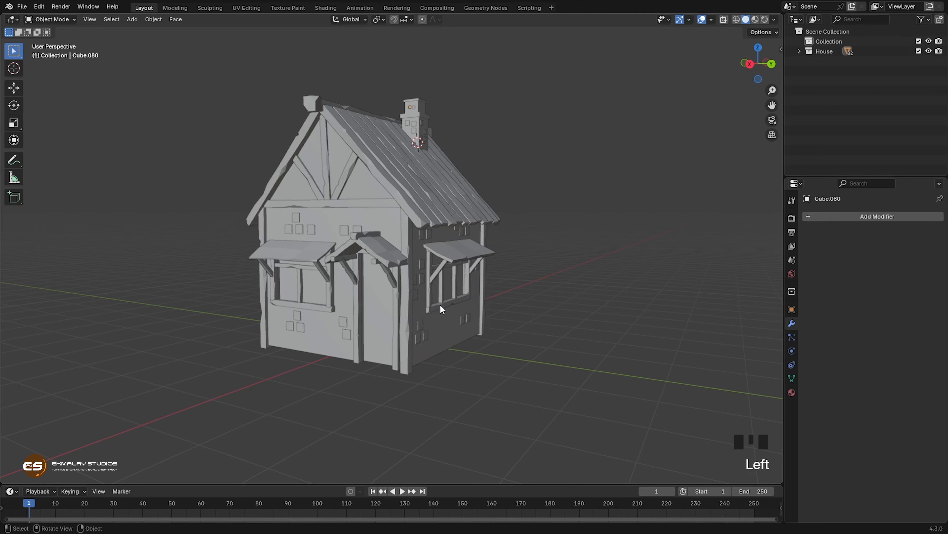
middle_click_drag(315, 314, 394, 324)
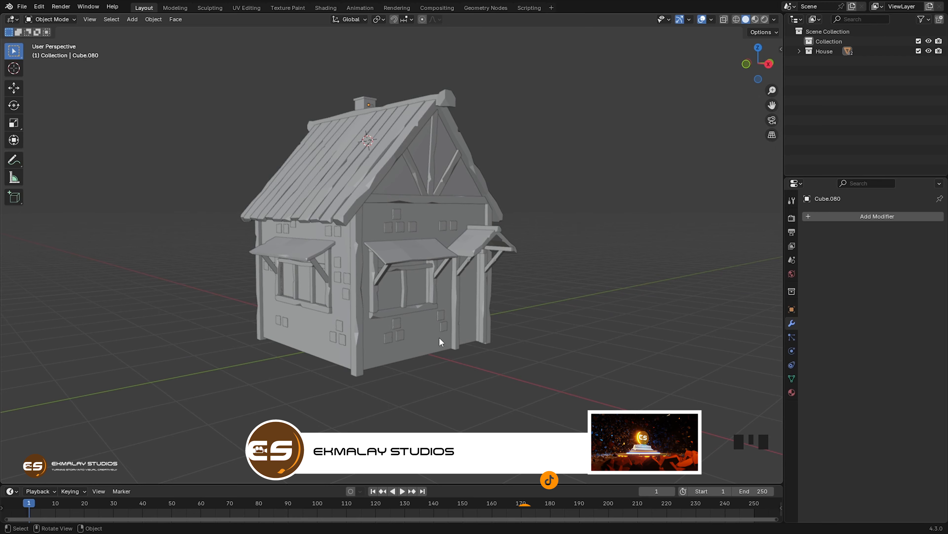
middle_click_drag(438, 337, 397, 339)
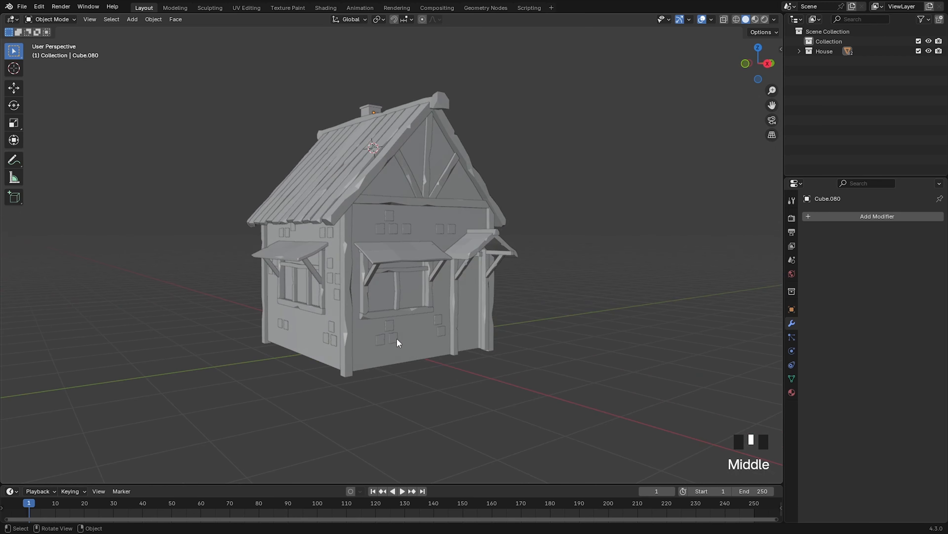